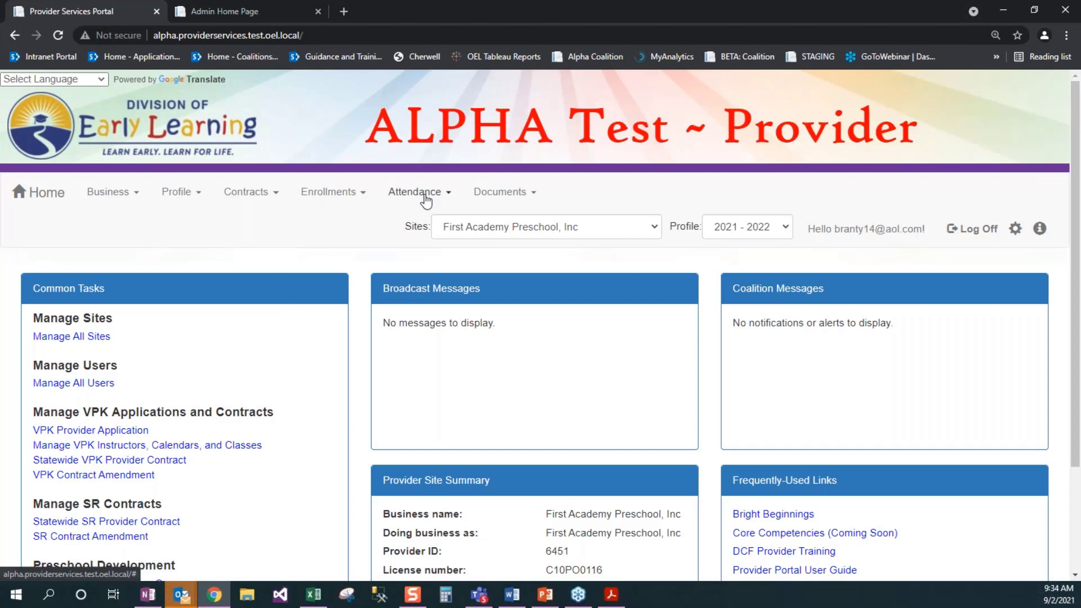
Step: From Attendance > Temporary Closures, start a new closure report with Add Closure
click(426, 199)
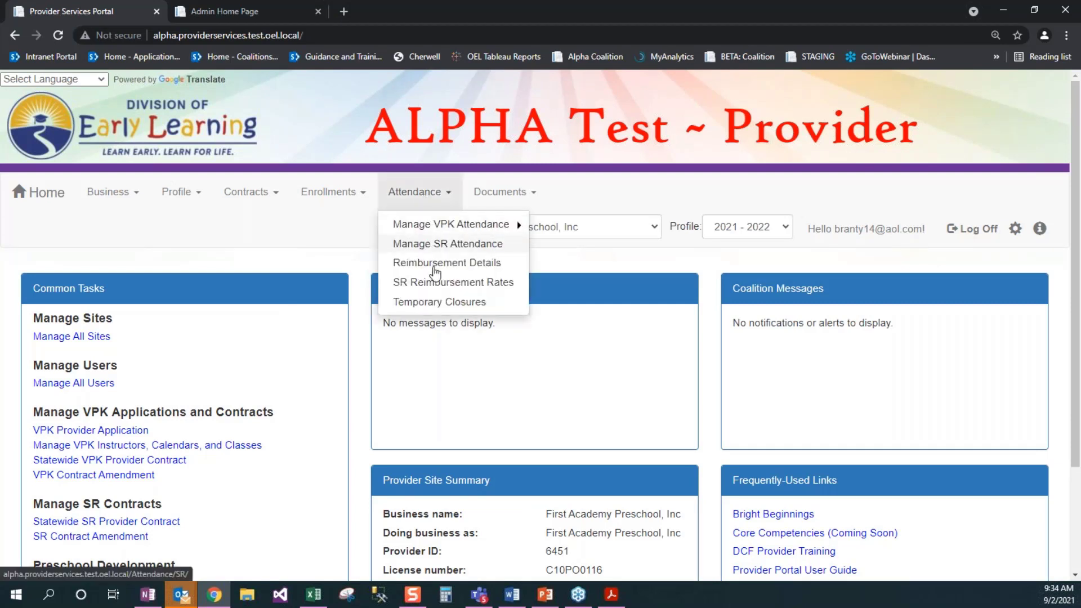
click(428, 302)
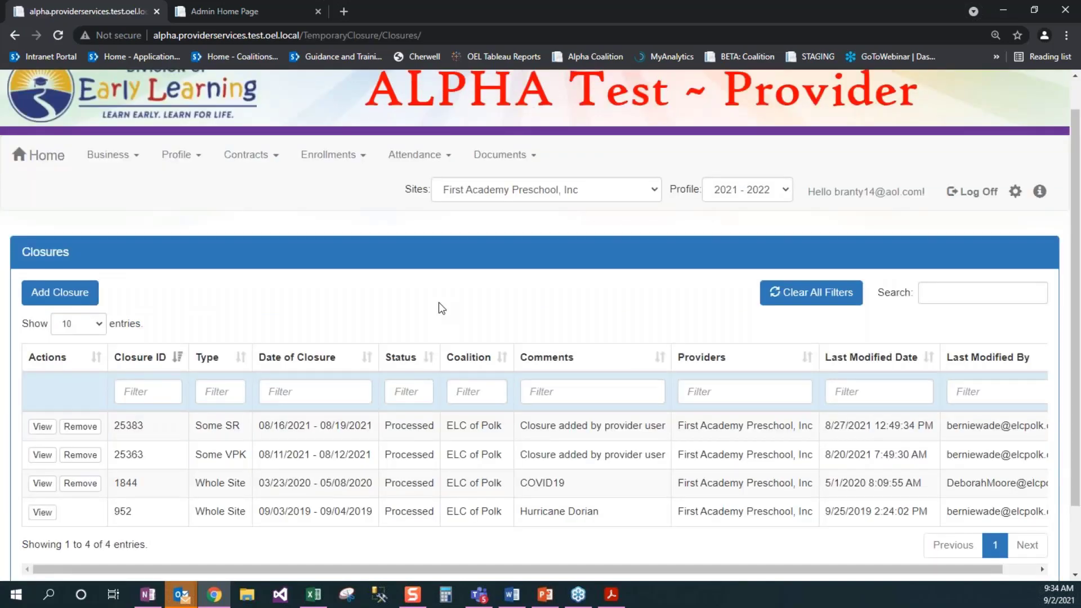
scroll(442, 308, down, 2)
click(72, 218)
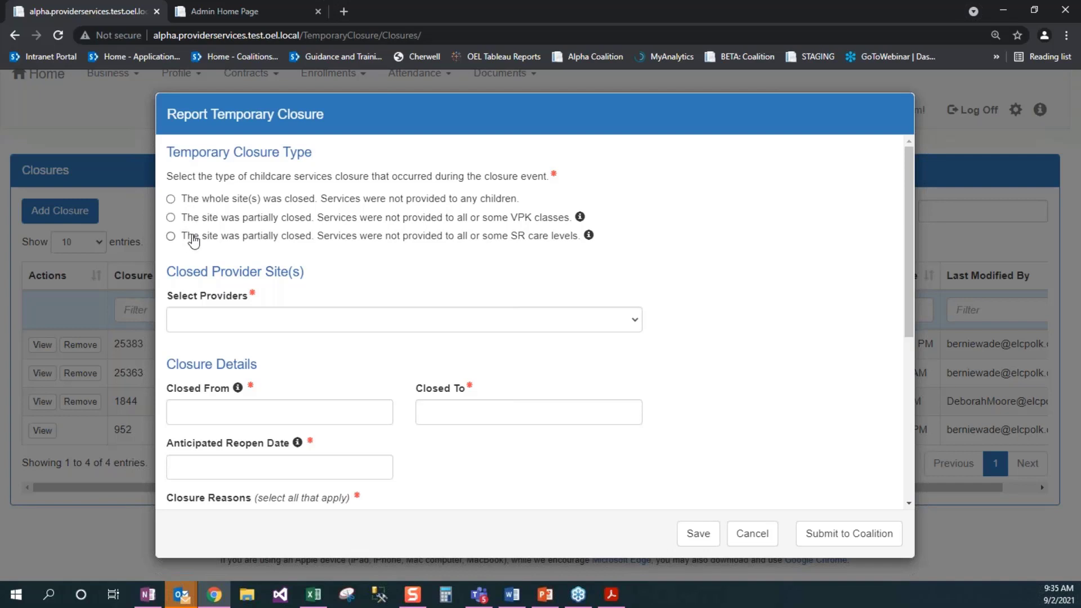
Step: Mark the site as partially closed for SR care levels and select First Academy Preschool, Inc
click(193, 241)
click(330, 319)
click(323, 336)
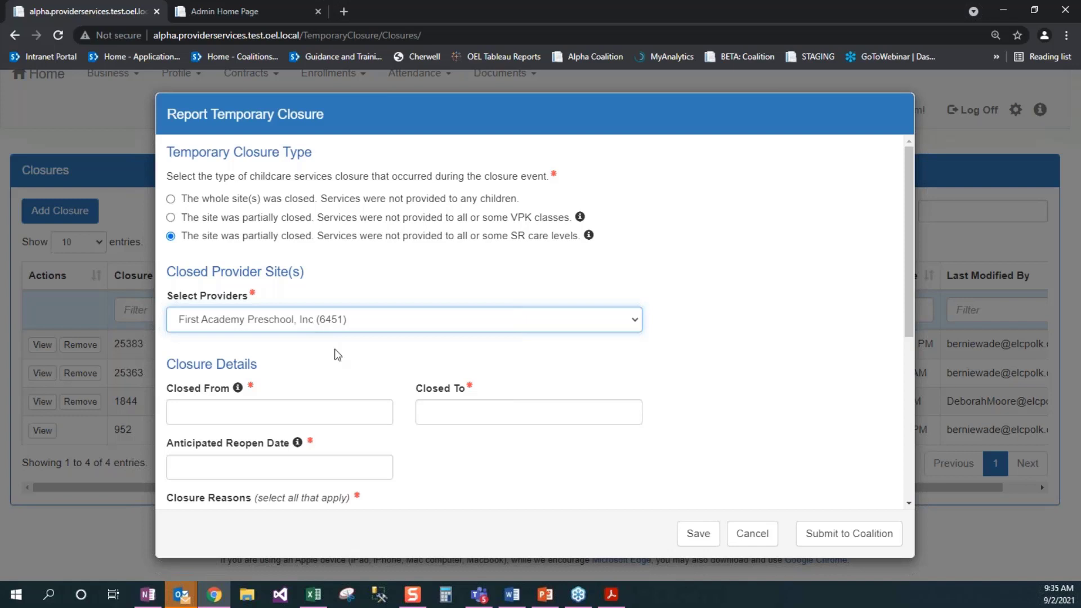
click(340, 363)
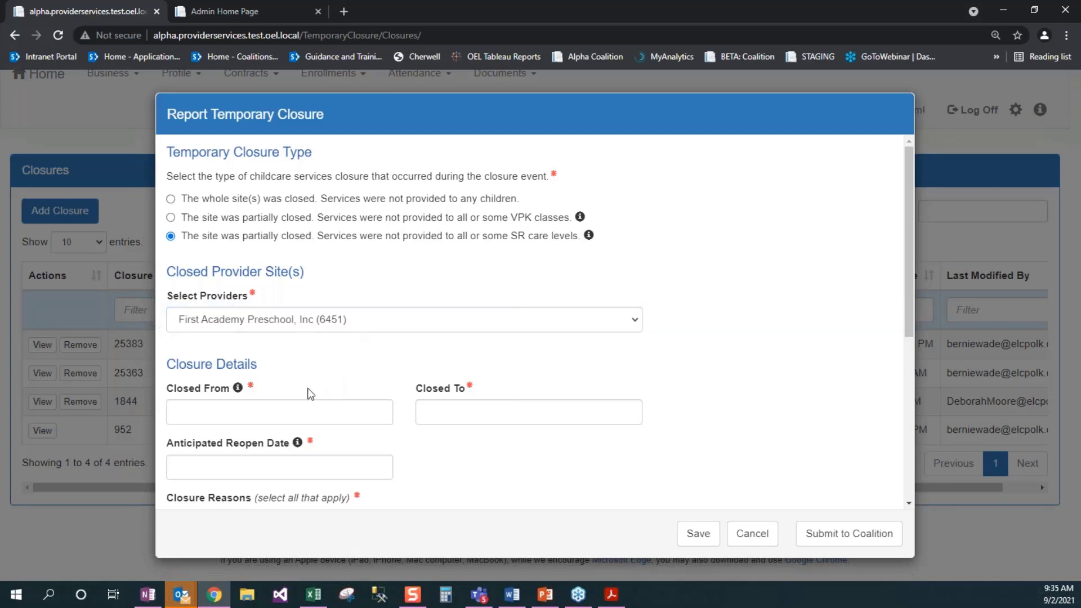
Step: Set Closed From 08/23/2021, Closed To 08/25/2021 and Anticipated Reopen Date 08/26/2021
click(273, 415)
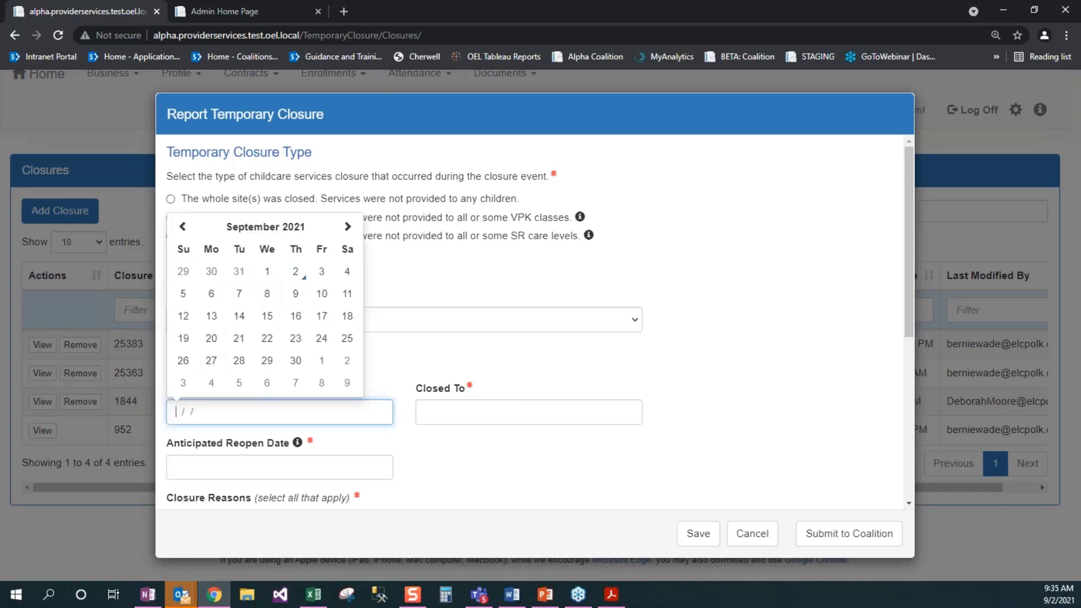
click(186, 228)
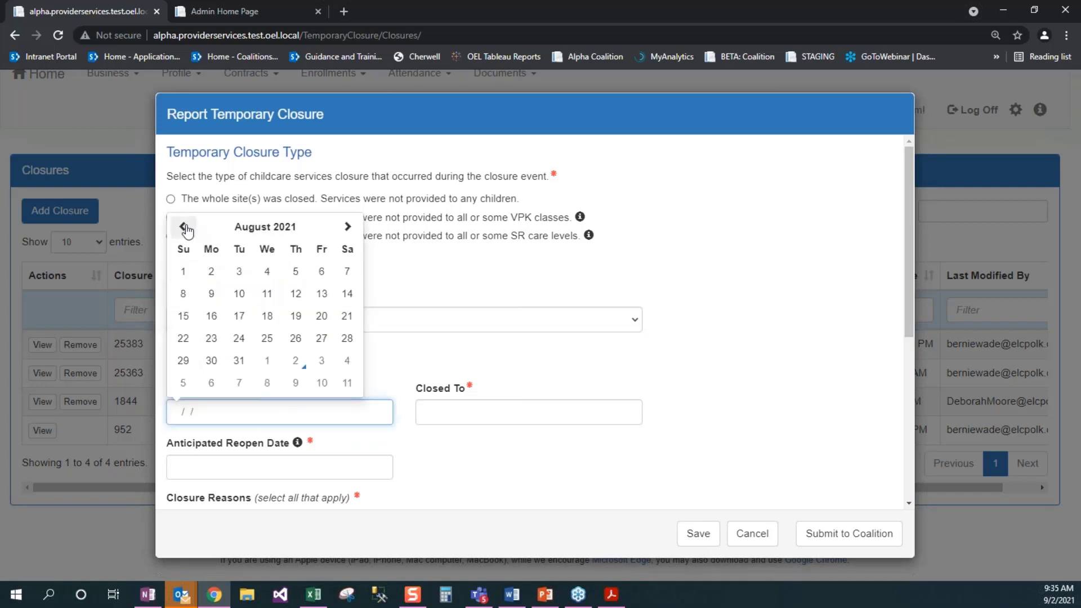
click(212, 340)
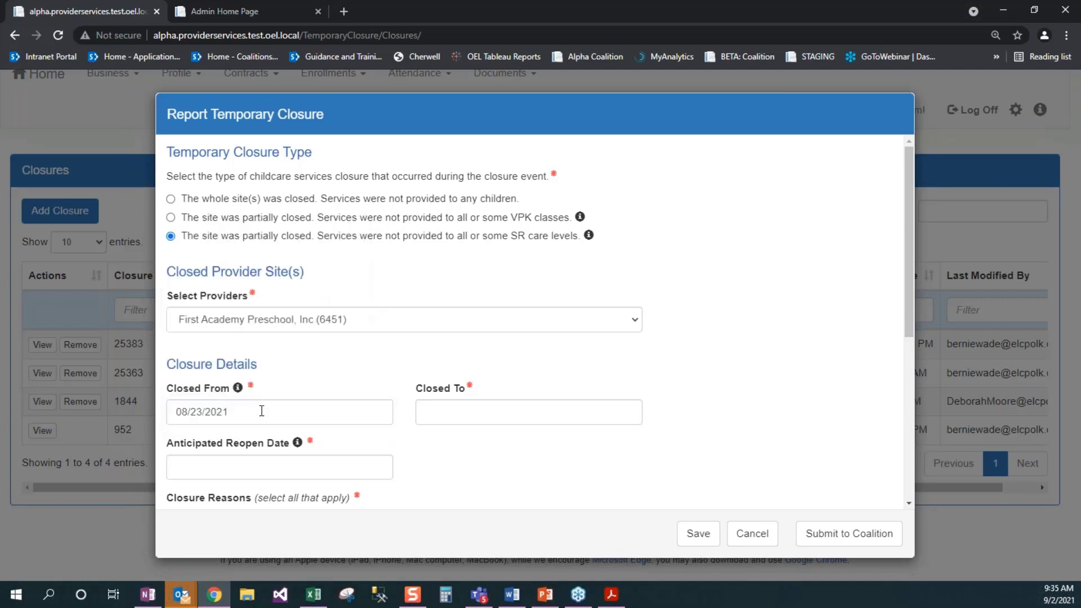
click(471, 413)
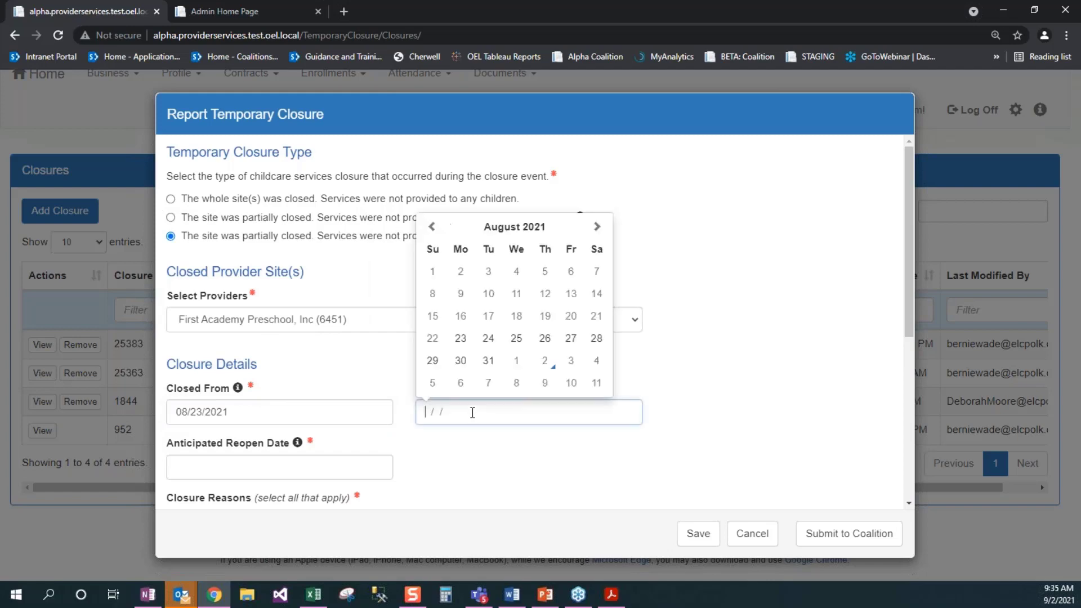
click(514, 339)
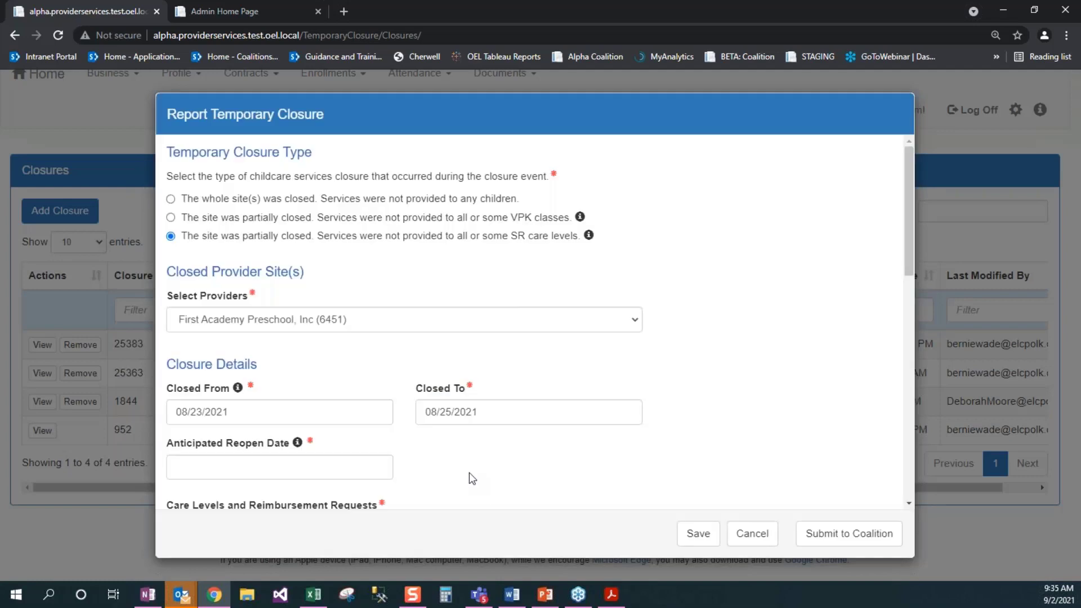
scroll(473, 450, down, 3)
click(224, 265)
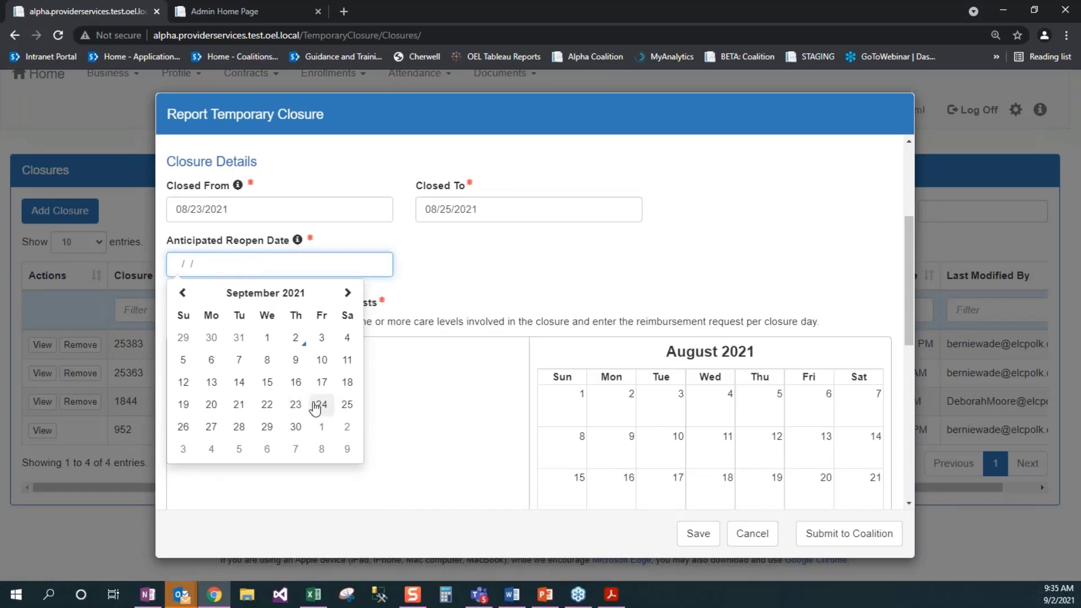
click(182, 292)
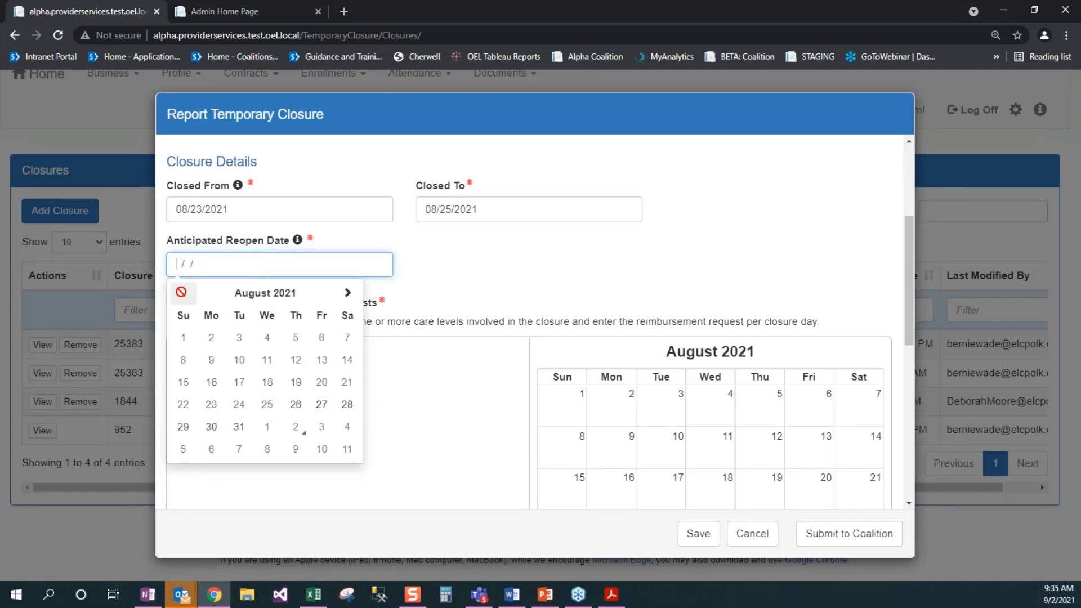
click(296, 405)
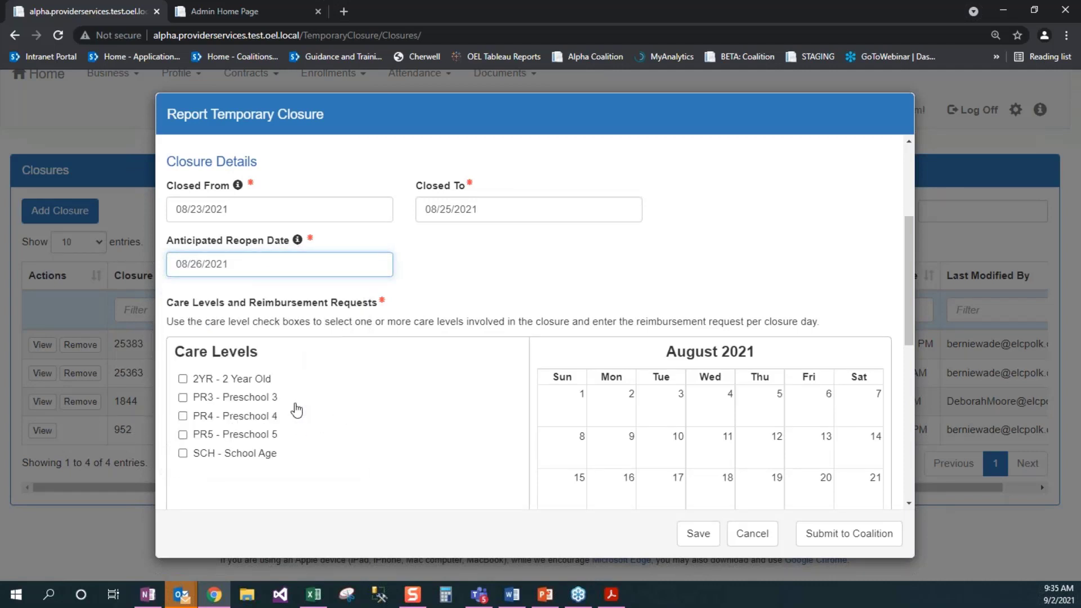
mouse_move(239, 191)
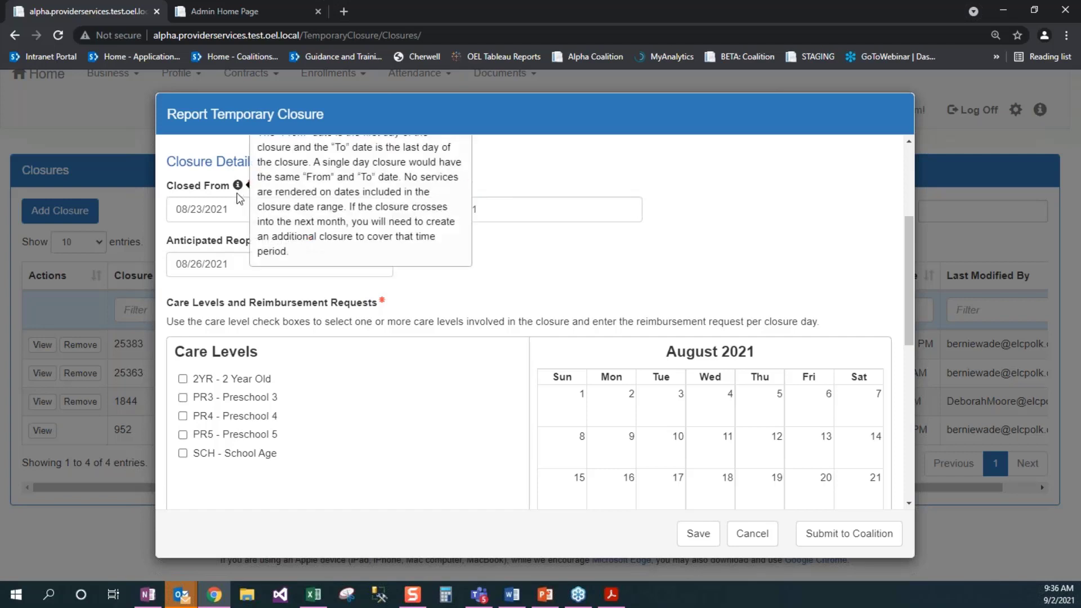
mouse_move(299, 246)
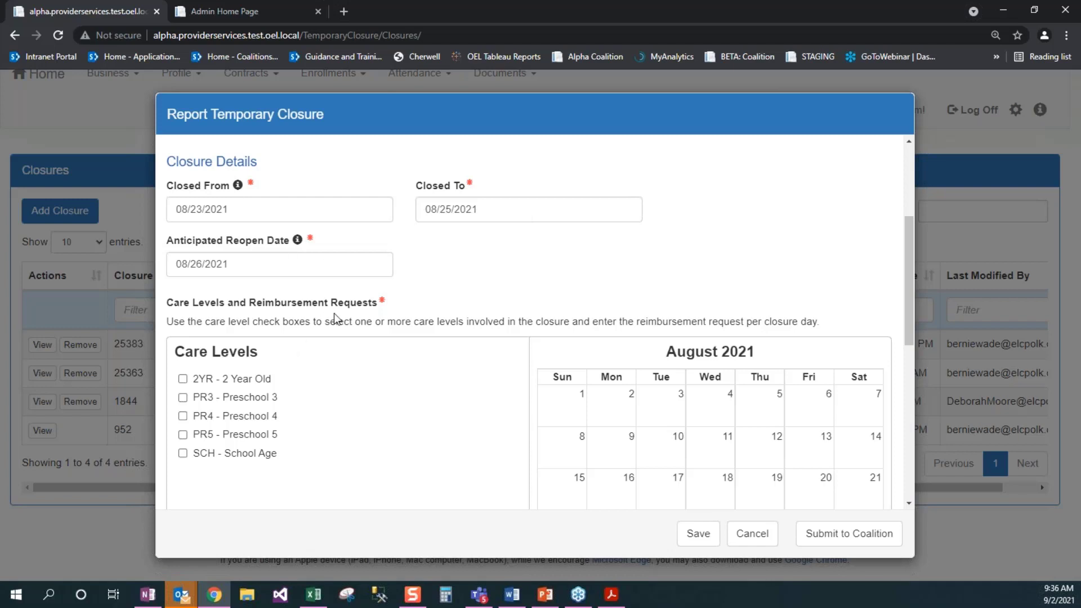
Step: Check the 2YR, PR3, PR4, PR5 and SCH care levels for the closure
scroll(333, 313, down, 3)
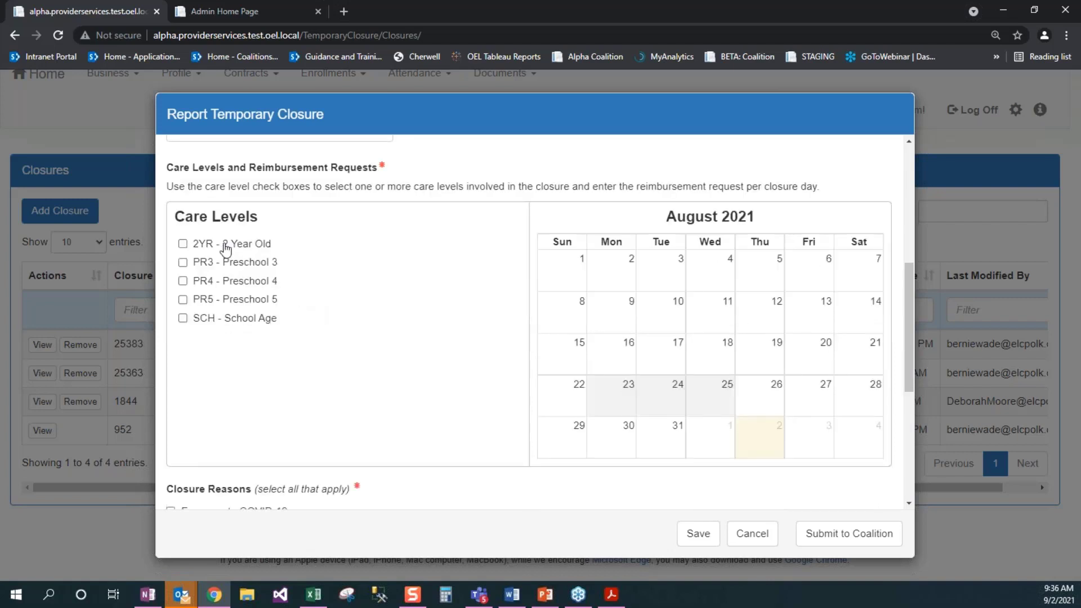
click(181, 245)
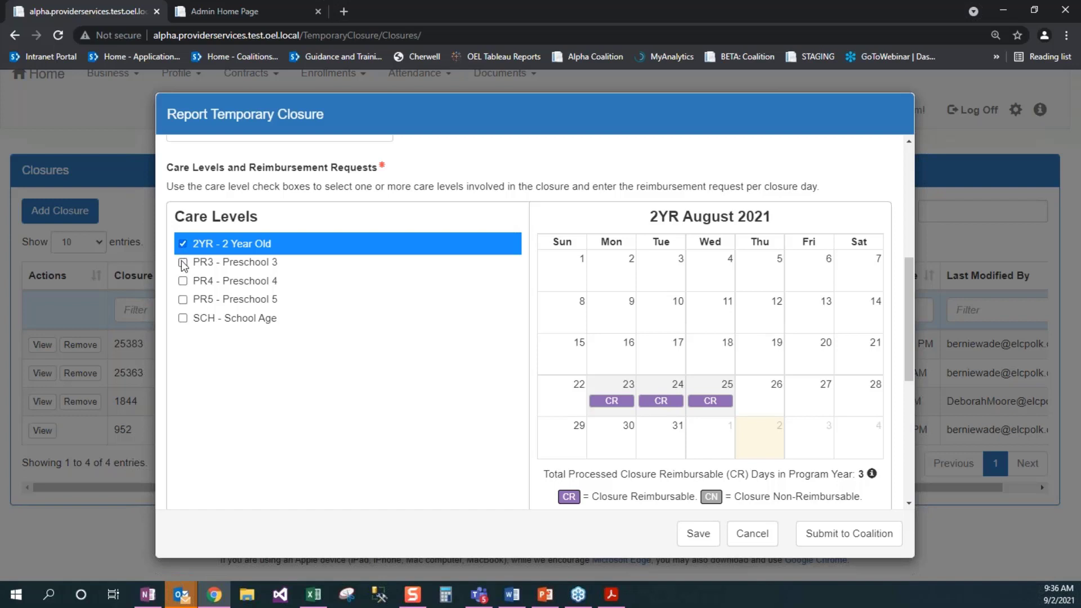
click(182, 262)
click(183, 280)
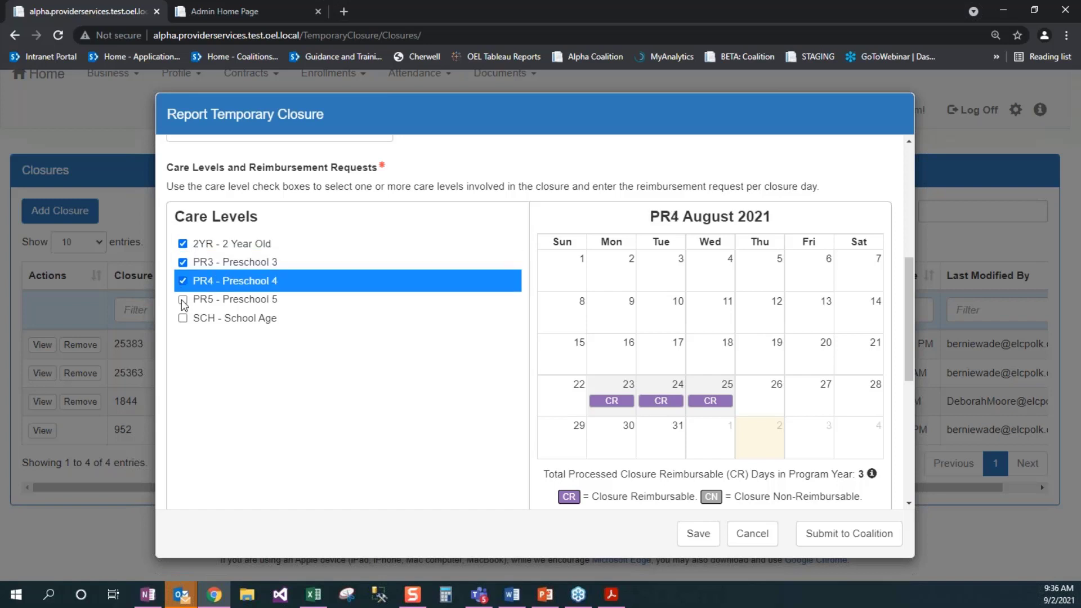
click(182, 299)
click(183, 319)
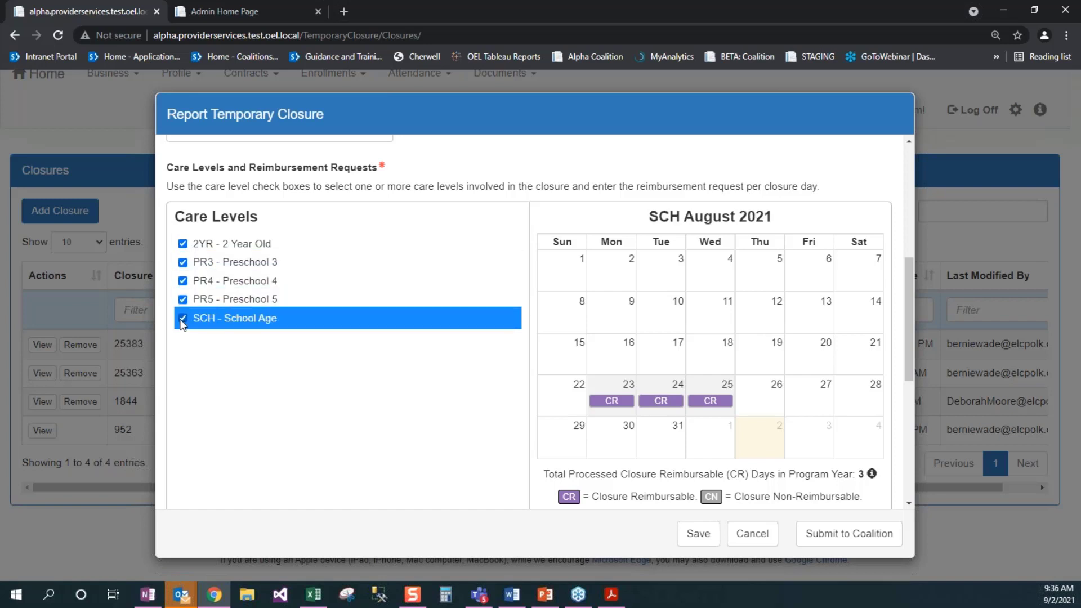
Step: Make 2YR's August 25 reimbursable and mark PR3's August 23 and 24 non-reimbursable
click(236, 243)
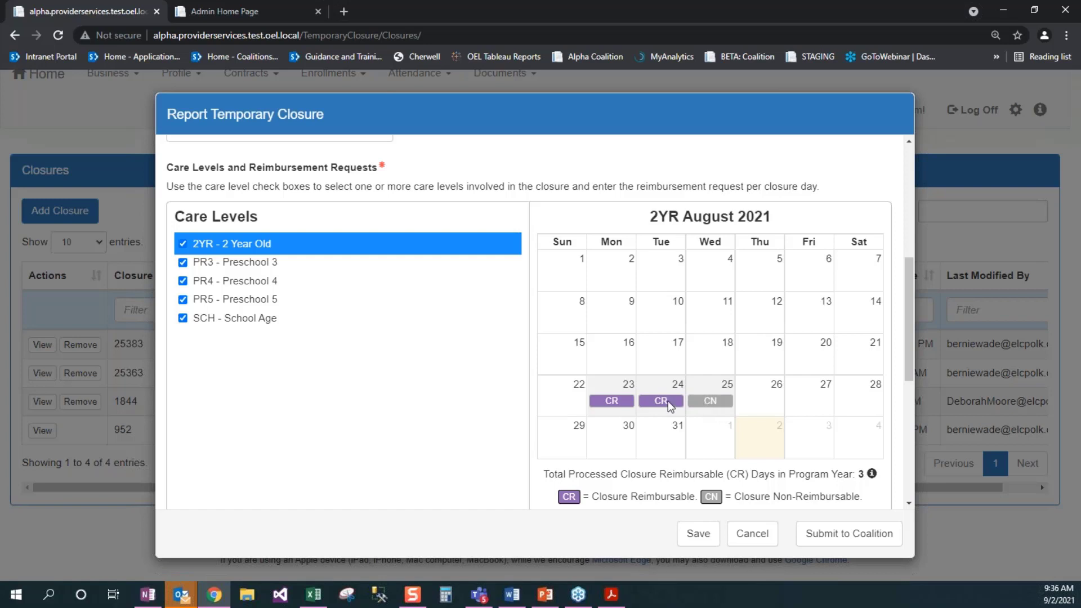
click(703, 406)
click(235, 264)
click(622, 405)
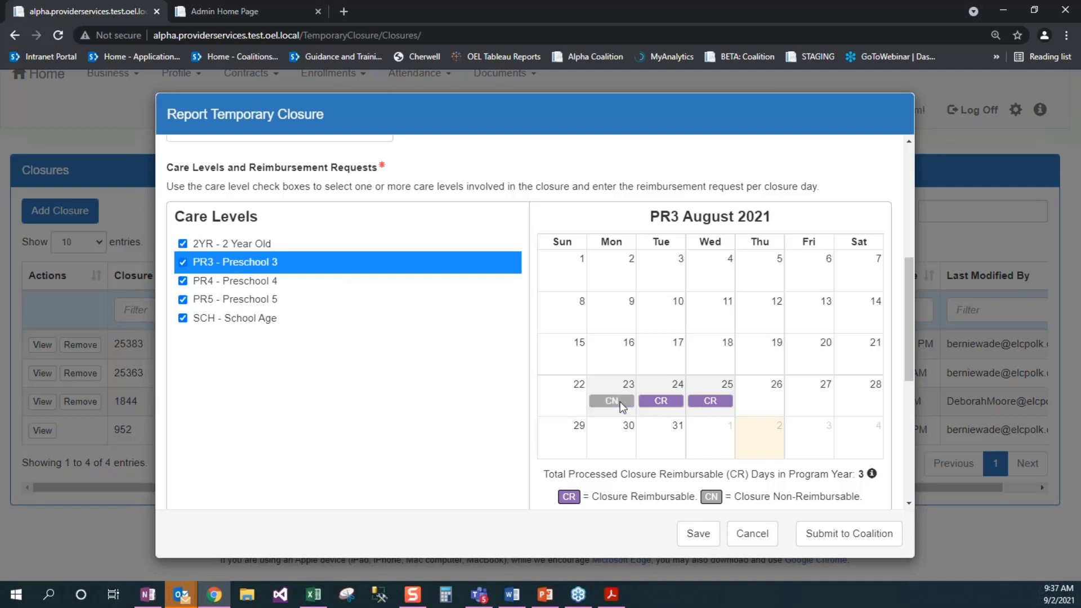
click(662, 400)
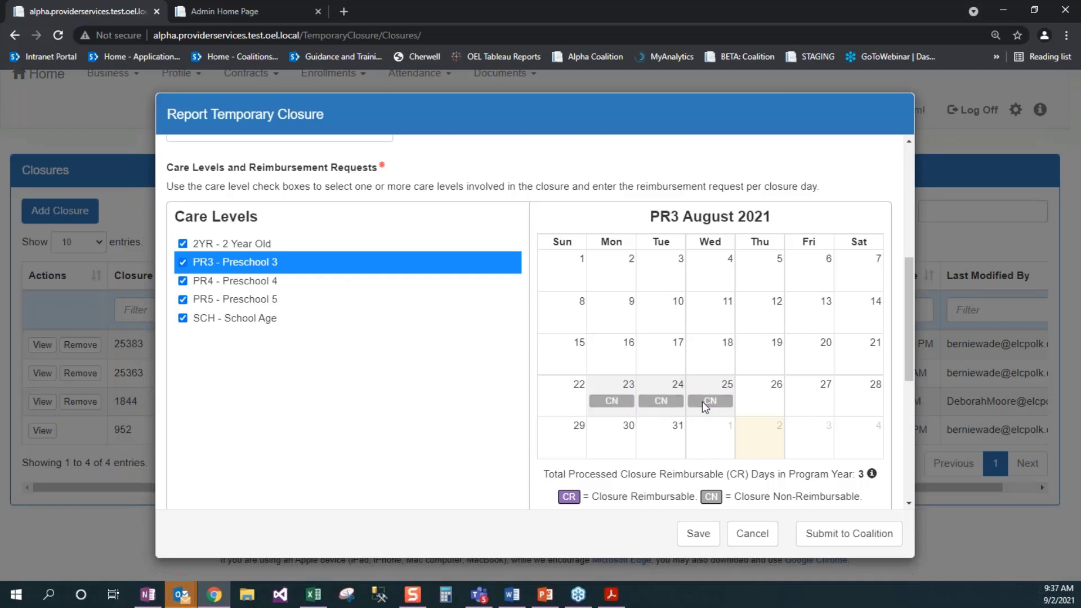
click(263, 284)
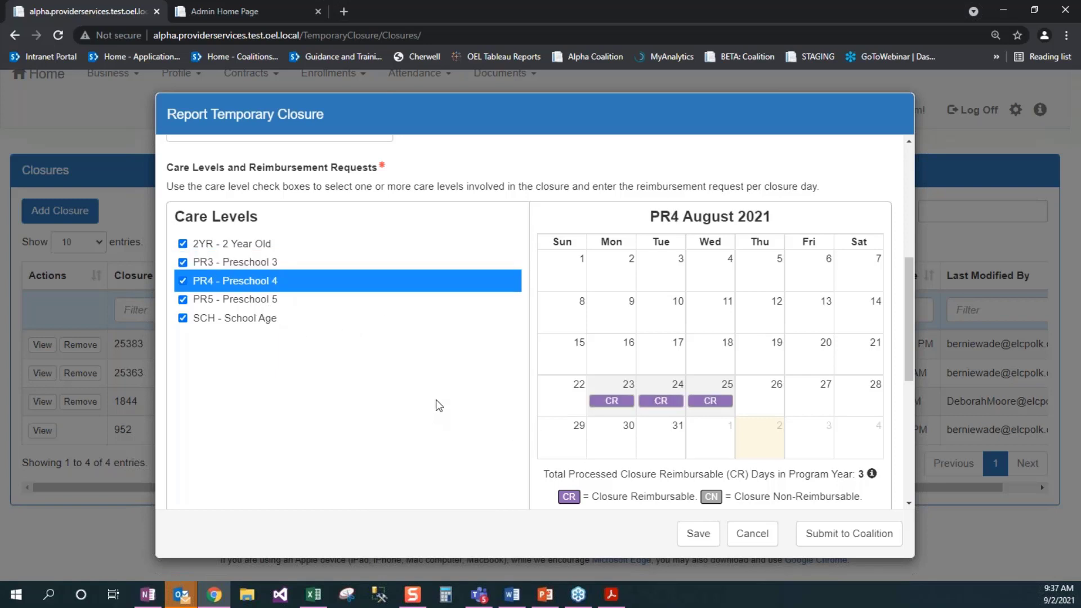
Step: Remove PR4, PR5 and SCH from the closure and review the PR3 and 2YR closure days
scroll(436, 404, down, 1)
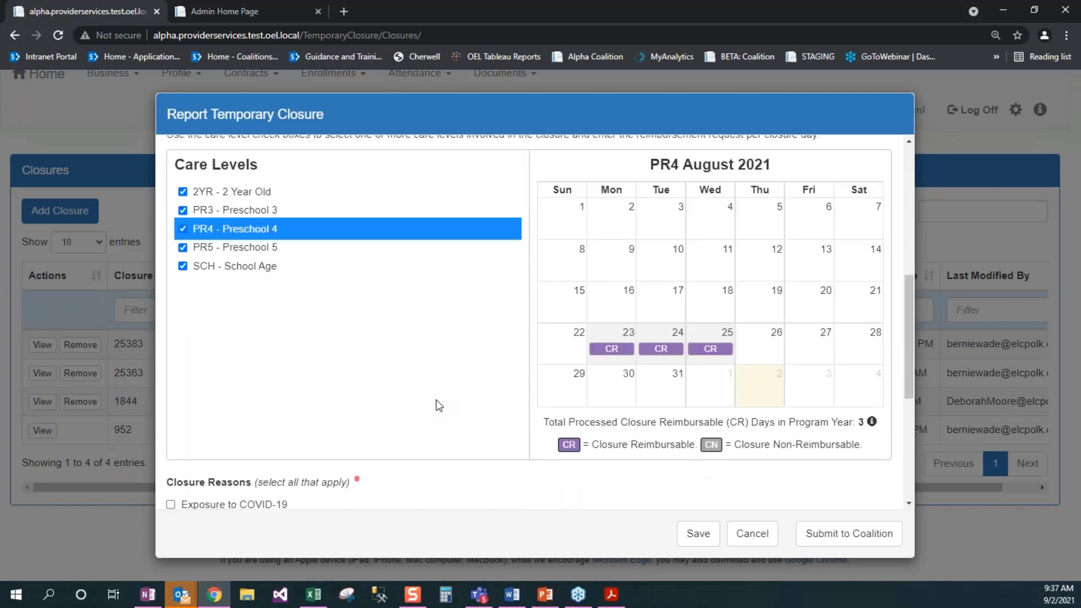
click(182, 213)
click(184, 233)
click(184, 250)
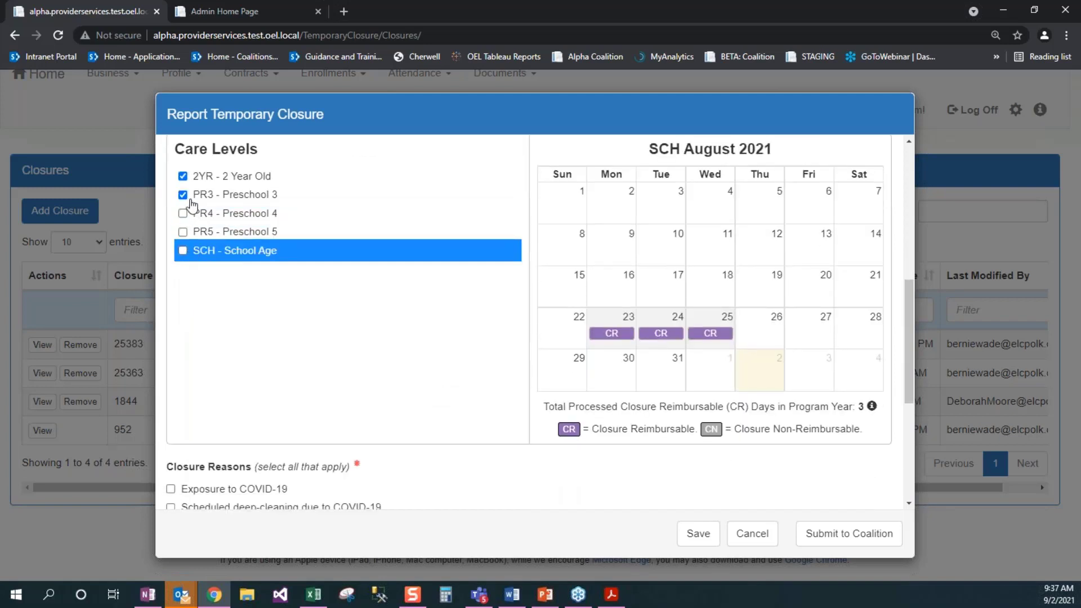
click(213, 197)
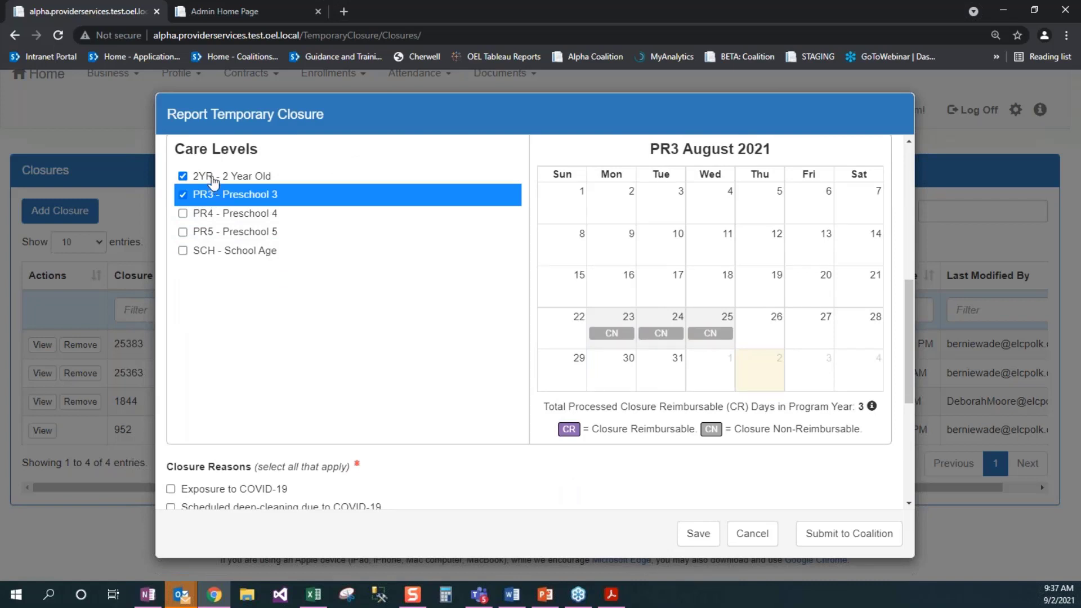
click(213, 178)
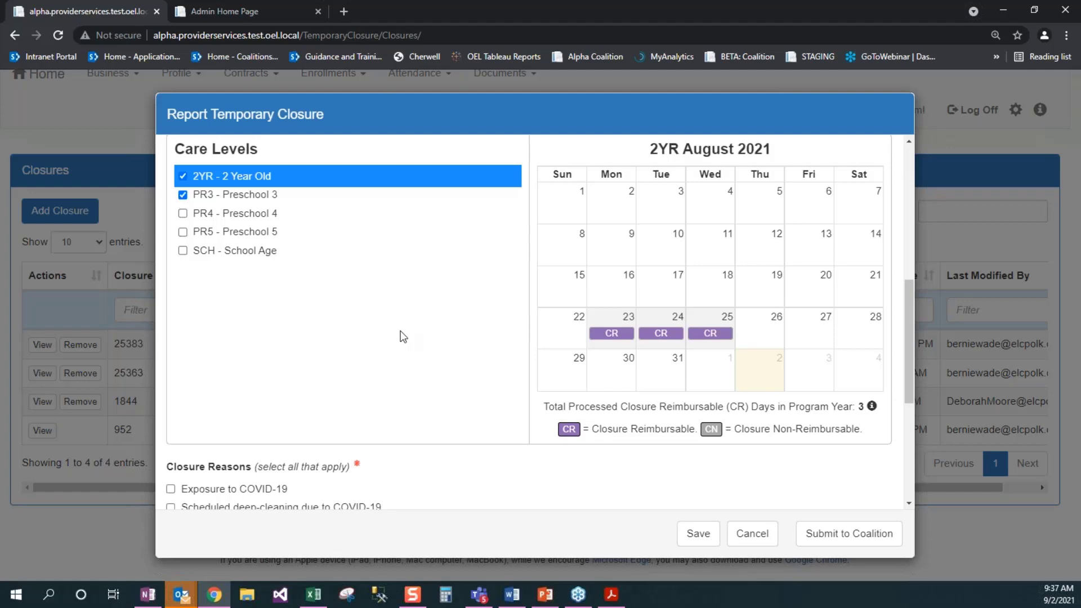
scroll(403, 337, down, 1)
scroll(403, 337, down, 4)
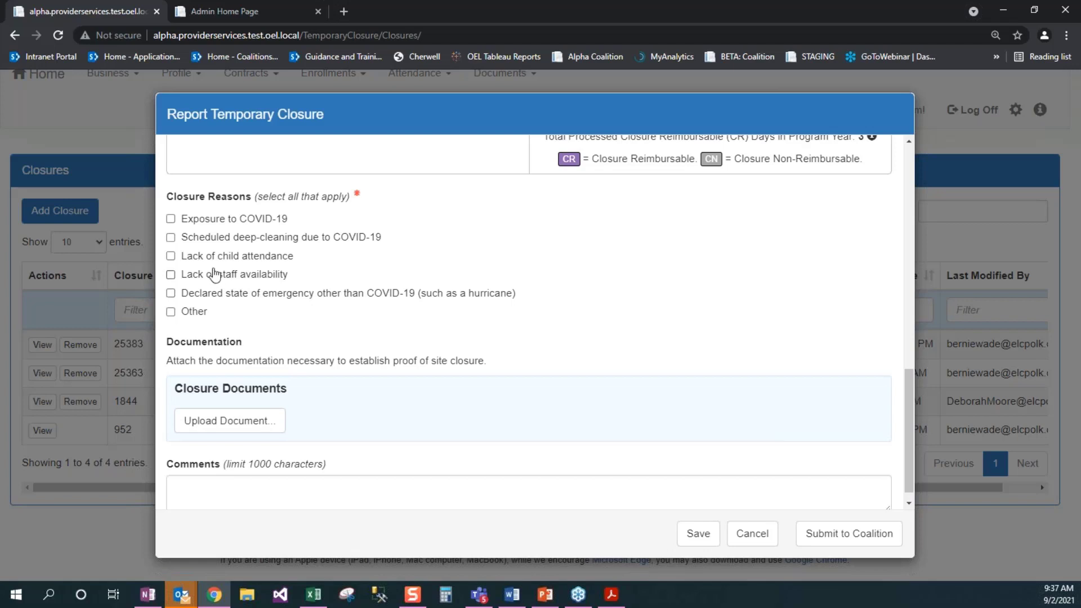
Step: Tick Exposure to COVID-19 and Lack of child attendance as closure reasons
click(170, 219)
click(171, 257)
scroll(425, 313, down, 1)
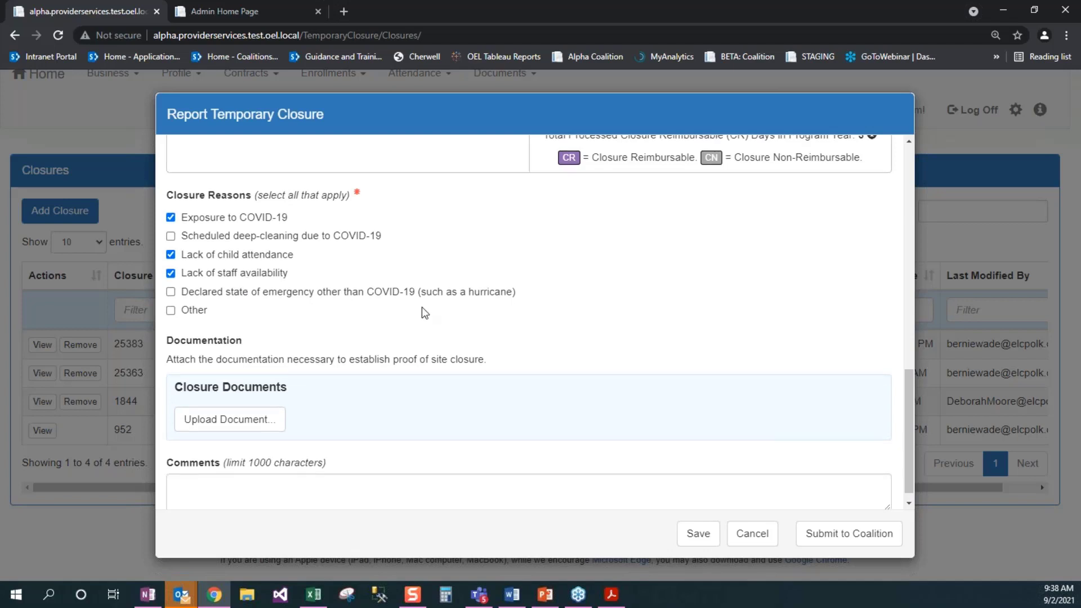
scroll(425, 313, down, 1)
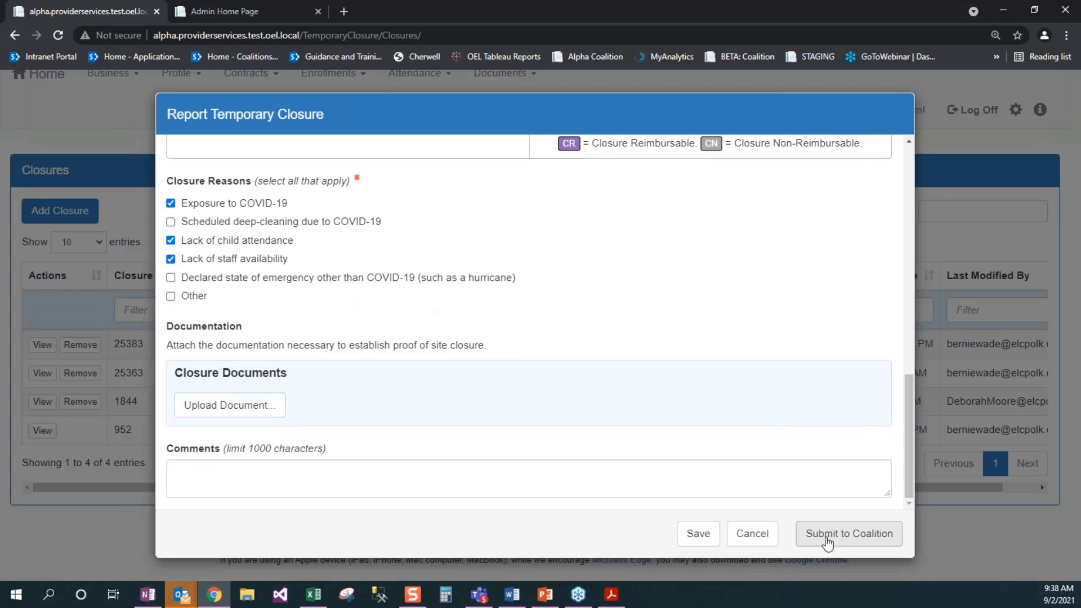
click(827, 542)
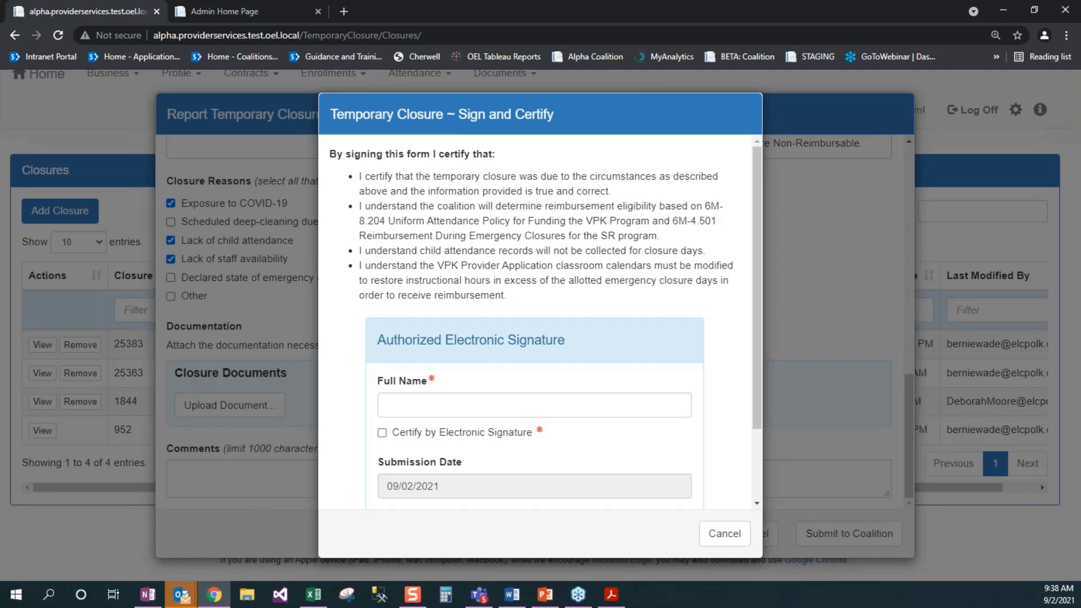
click(739, 541)
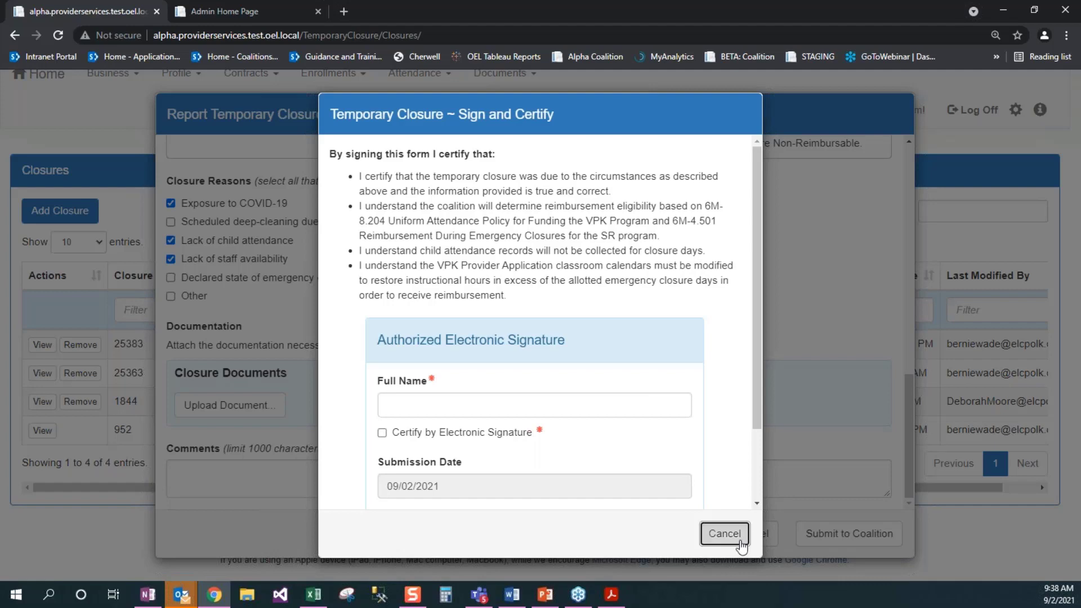
click(741, 542)
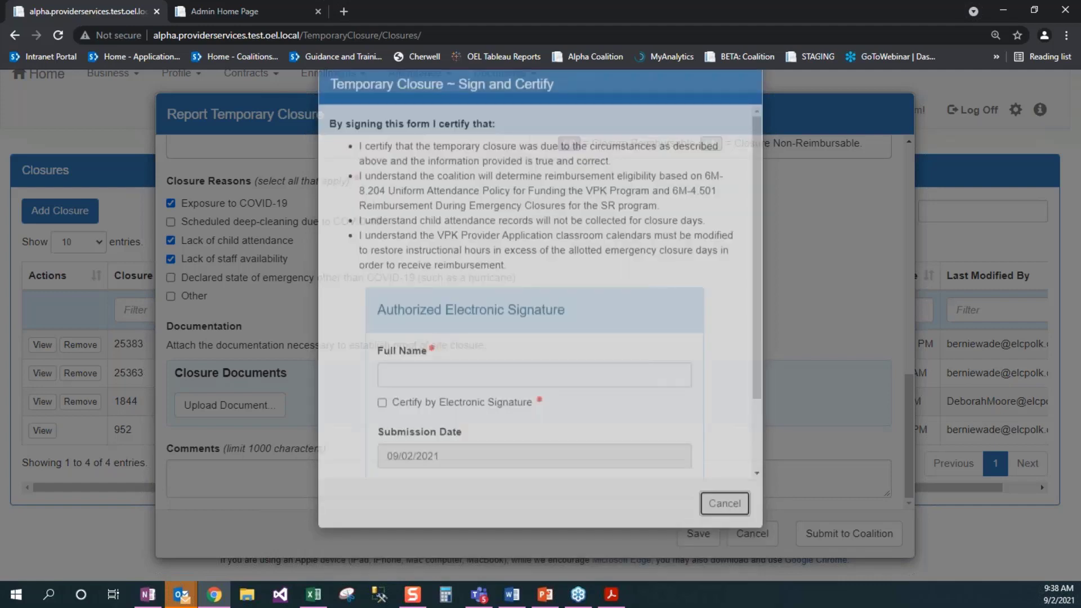
scroll(535, 321, up, 3)
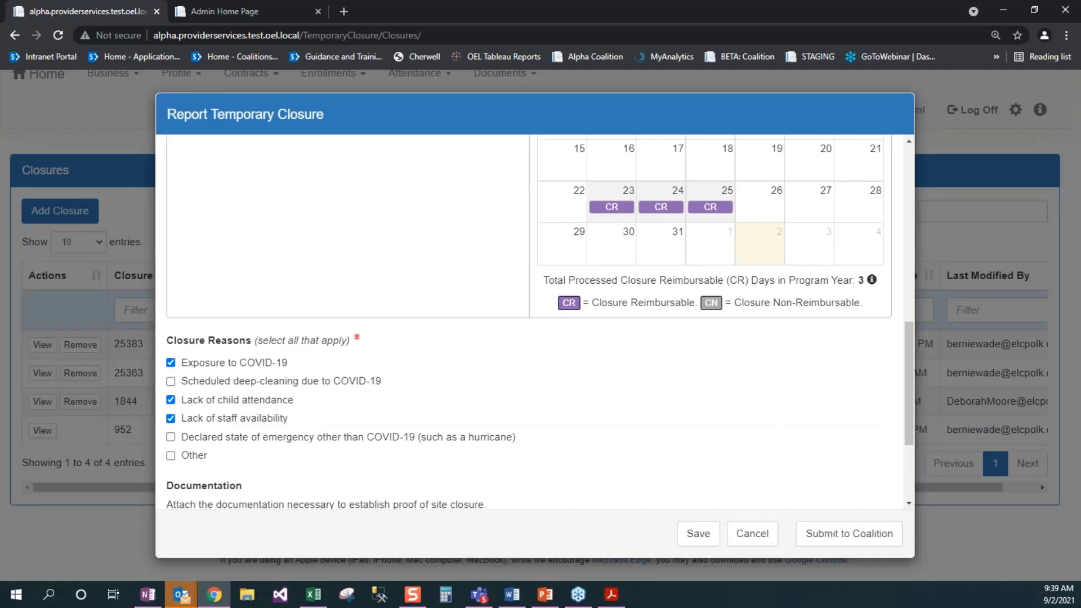
scroll(671, 293, up, 3)
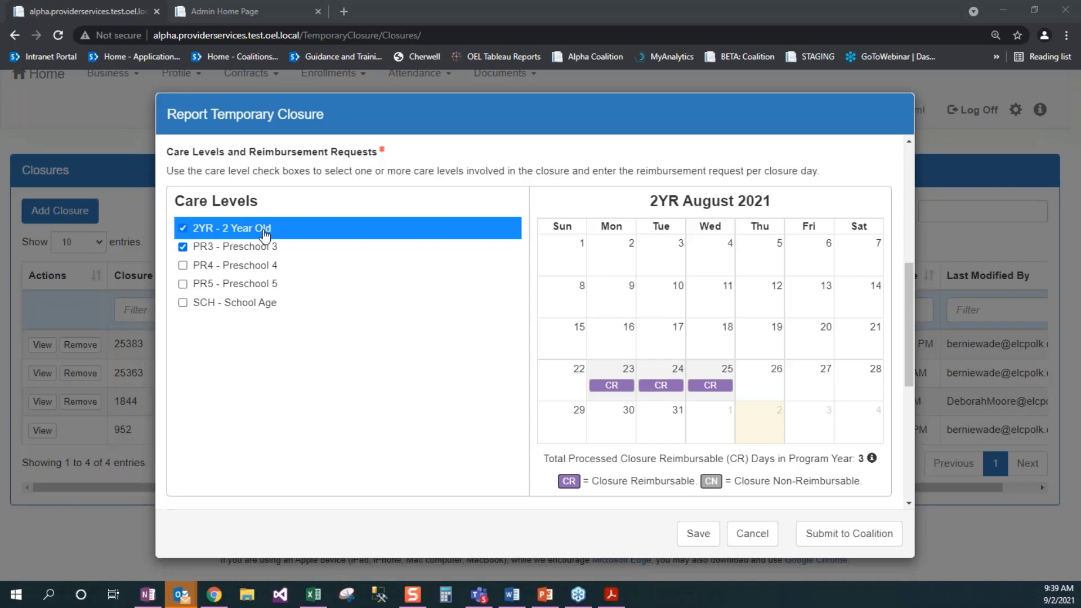
Step: Replace the Full Name with the required authorized signer's name and certify by electronic signature
click(830, 539)
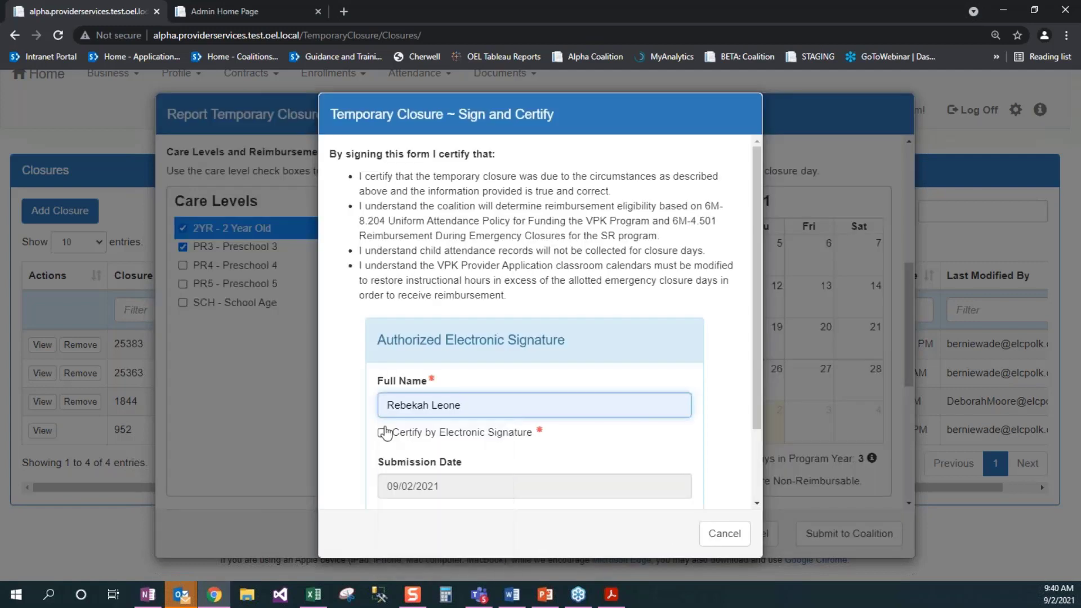
drag(511, 425, 594, 426)
key(ctrl+c)
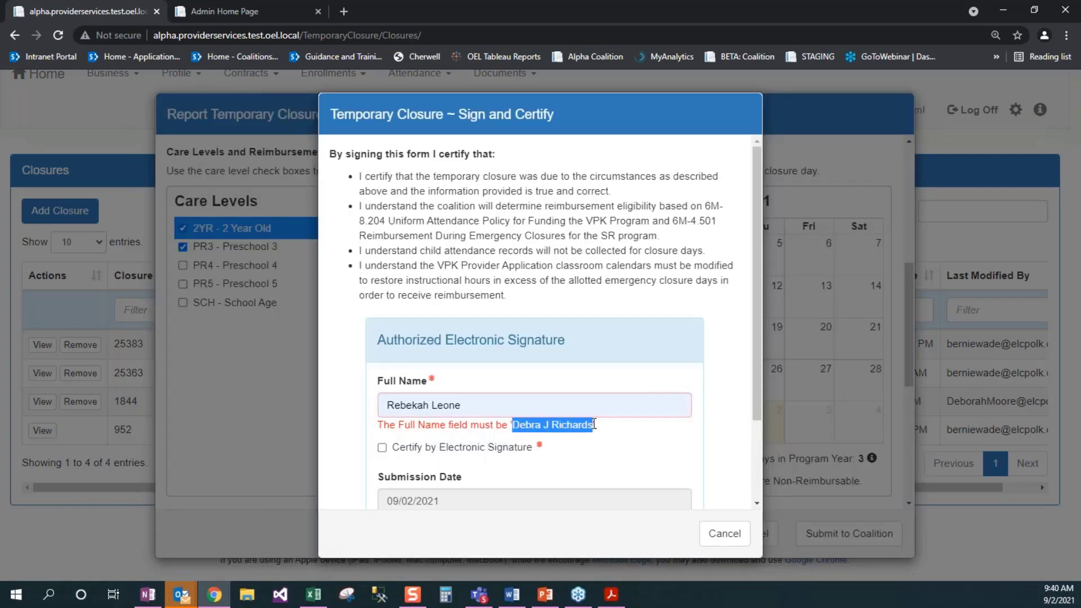
drag(500, 408, 330, 406)
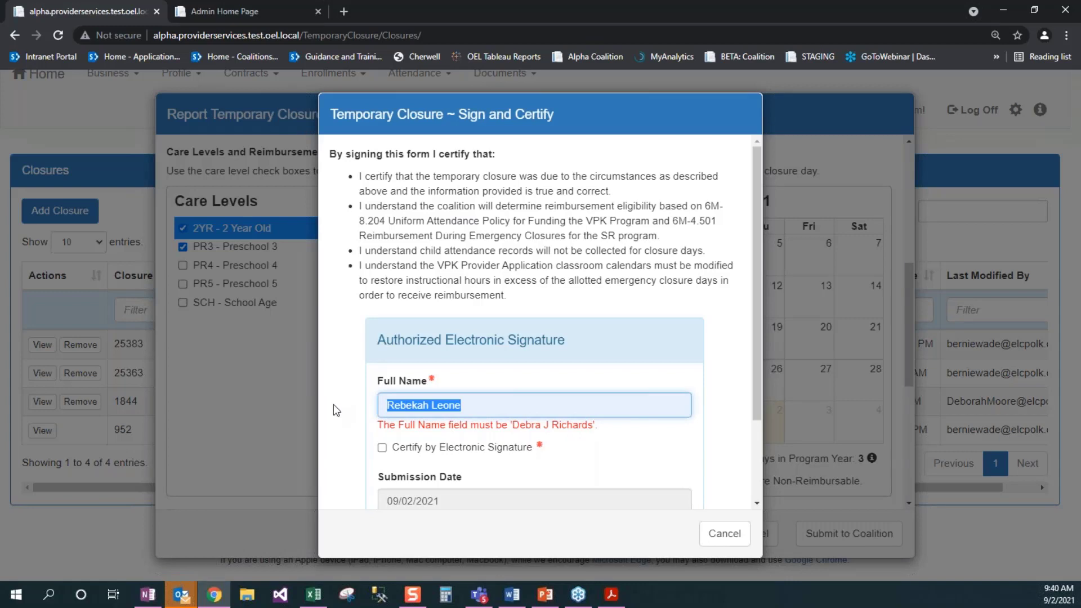
key(ctrl+v)
click(382, 433)
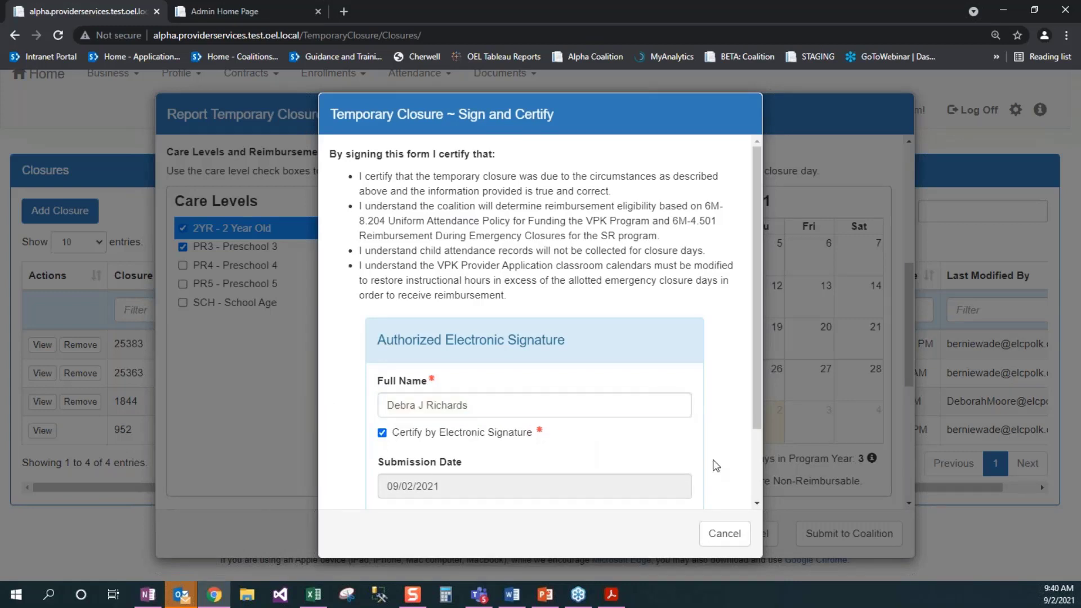
Step: Submit the signed report so closure 25387 is listed as Submitted
scroll(716, 465, down, 1)
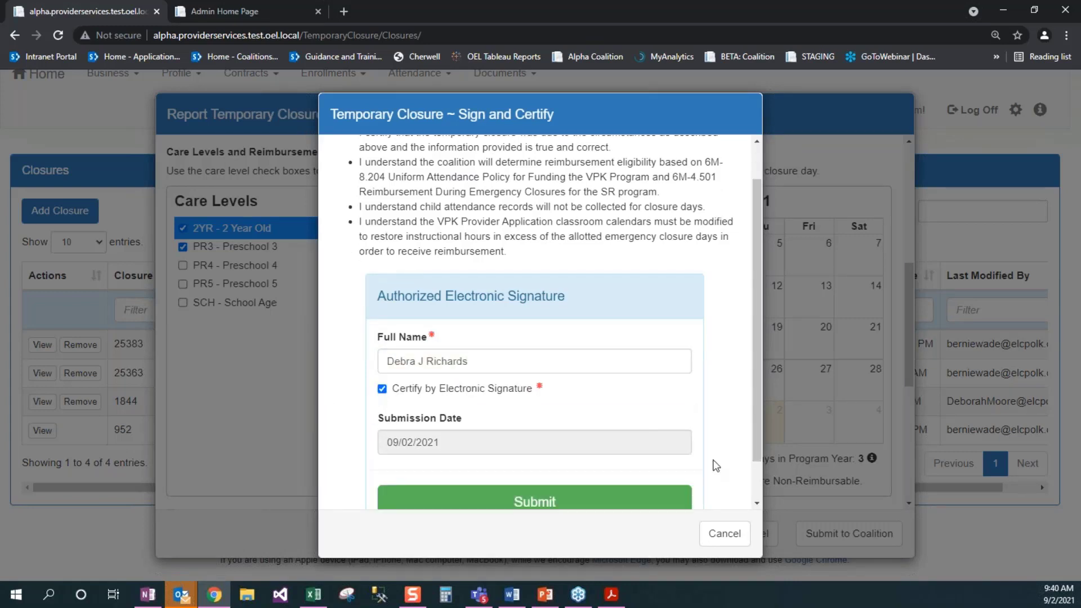
scroll(715, 465, down, 1)
click(534, 453)
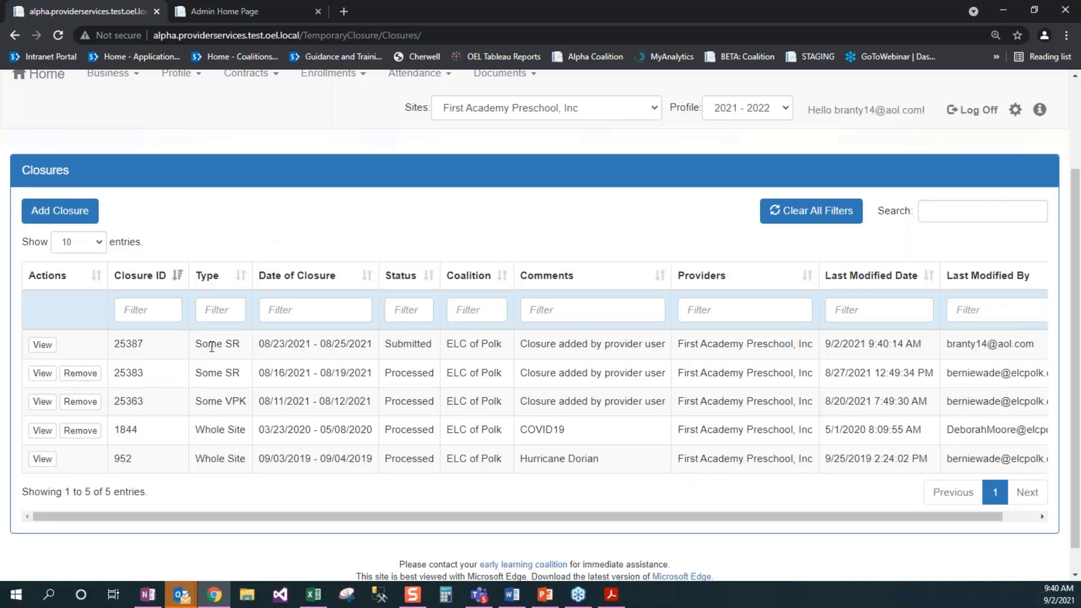
drag(197, 346, 241, 346)
Step: In the coalition portal, open Provider > Temporary Closures > Submitted and open closure 25387
click(141, 344)
click(213, 10)
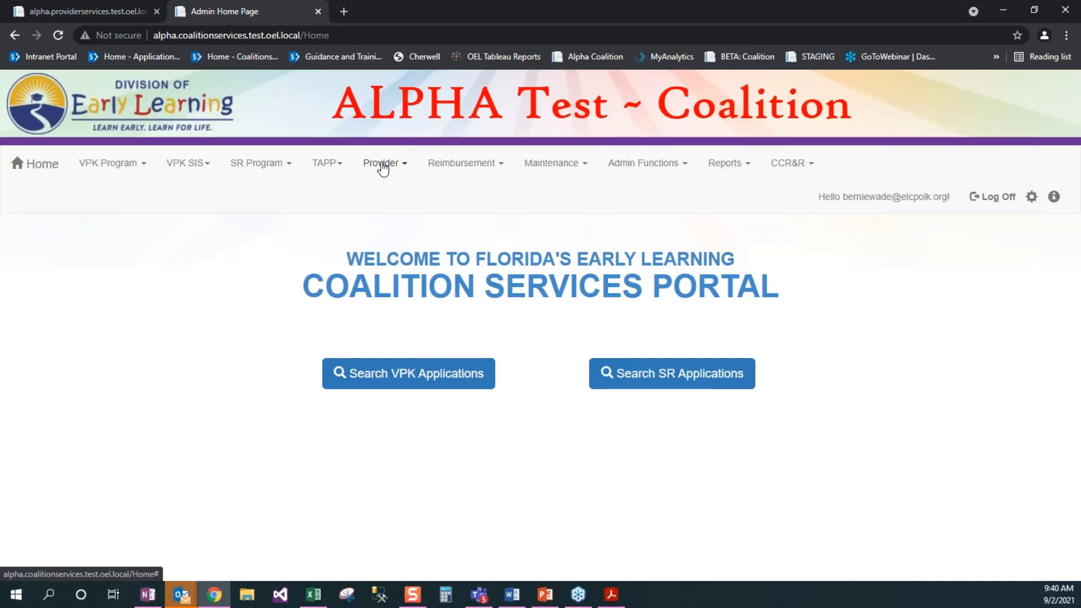
click(382, 167)
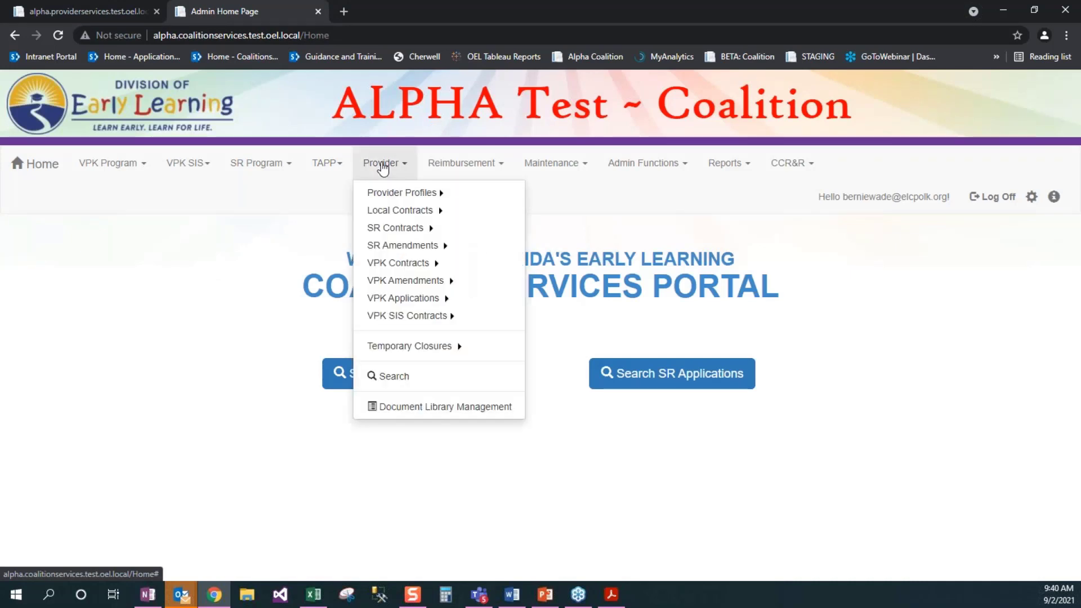
click(425, 348)
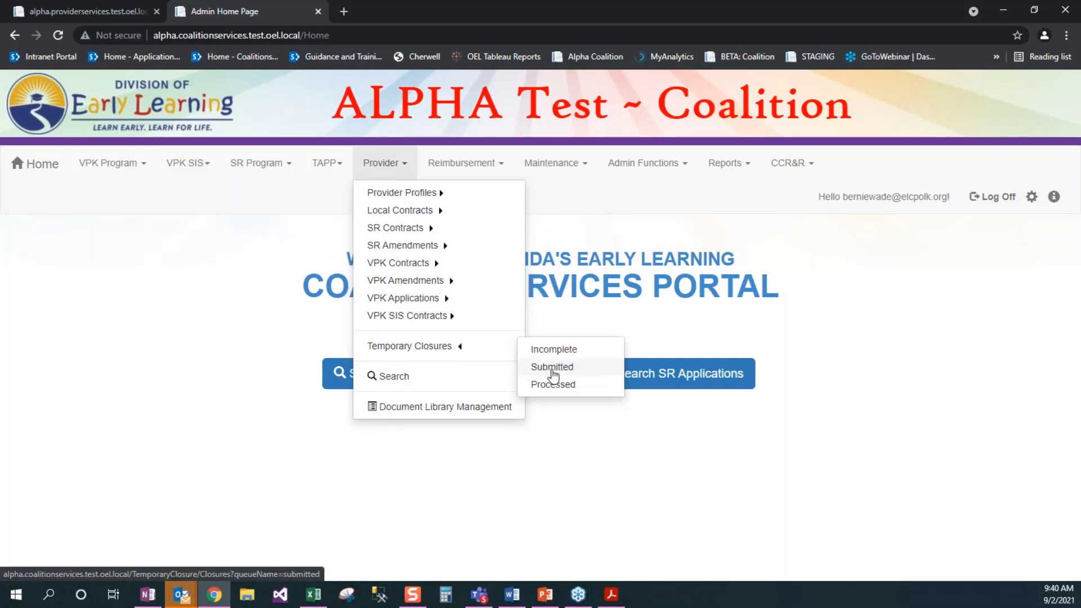
click(552, 369)
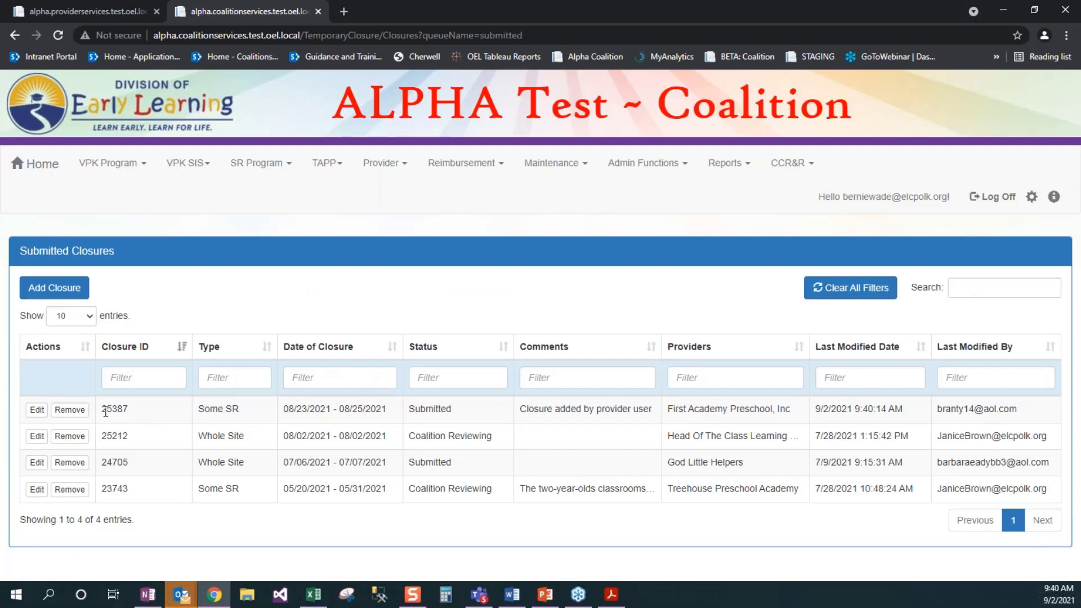
click(37, 410)
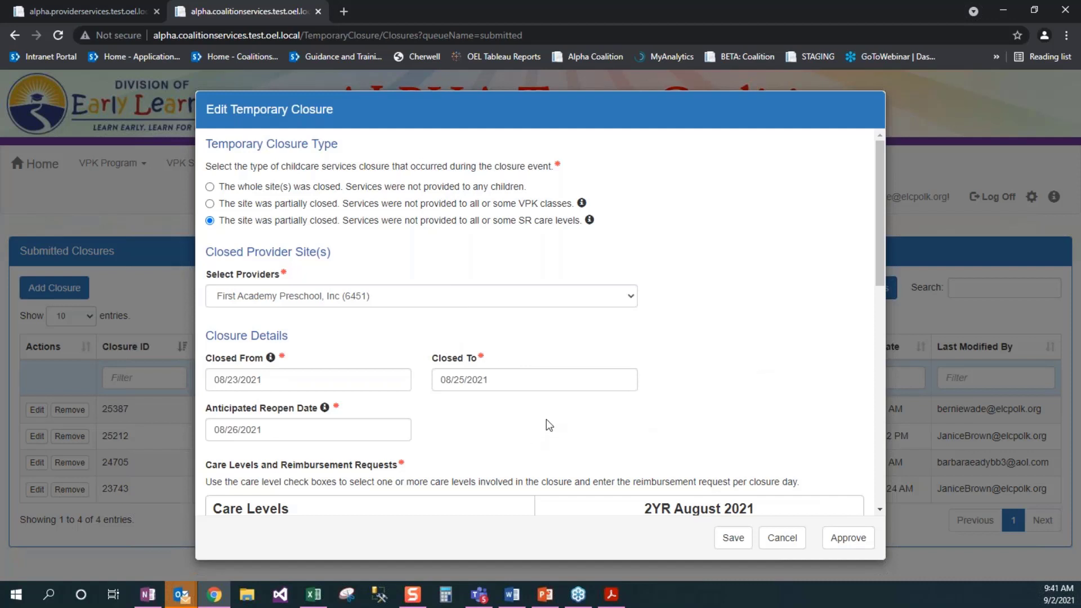
Step: Try changing Closed To to 08/24/2021 and reopening to 08/25/2021, re-ticking 2YR and PR3
scroll(547, 424, down, 2)
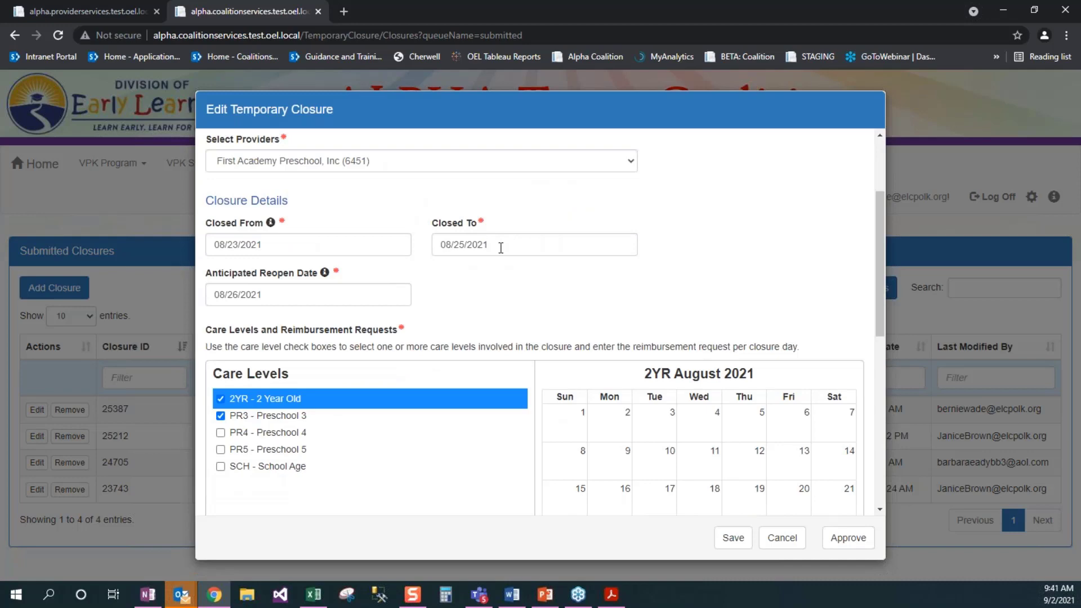
click(500, 248)
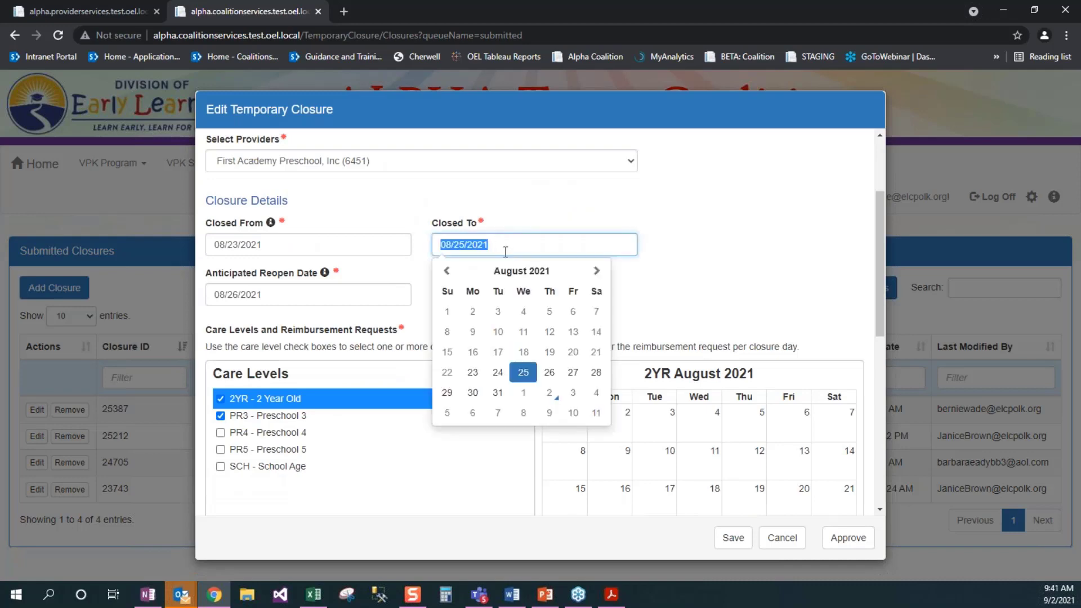
click(497, 373)
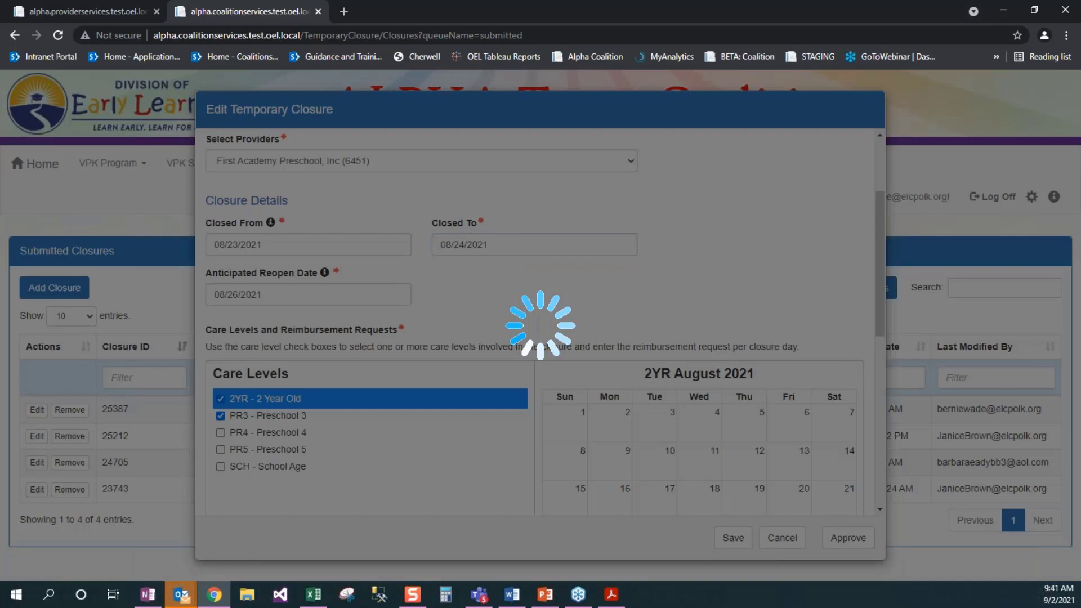
click(308, 295)
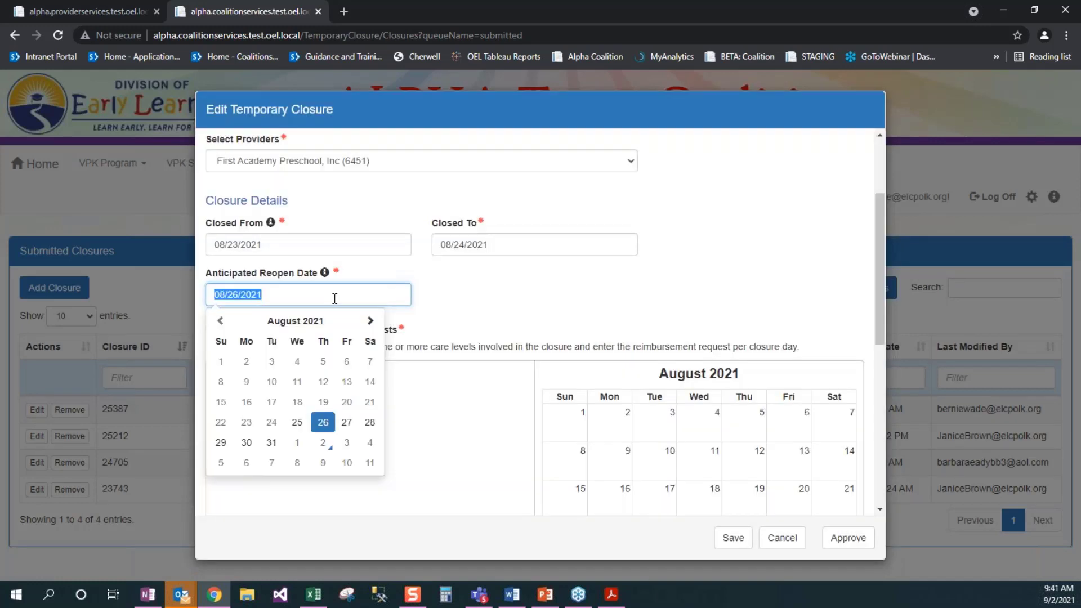
click(292, 420)
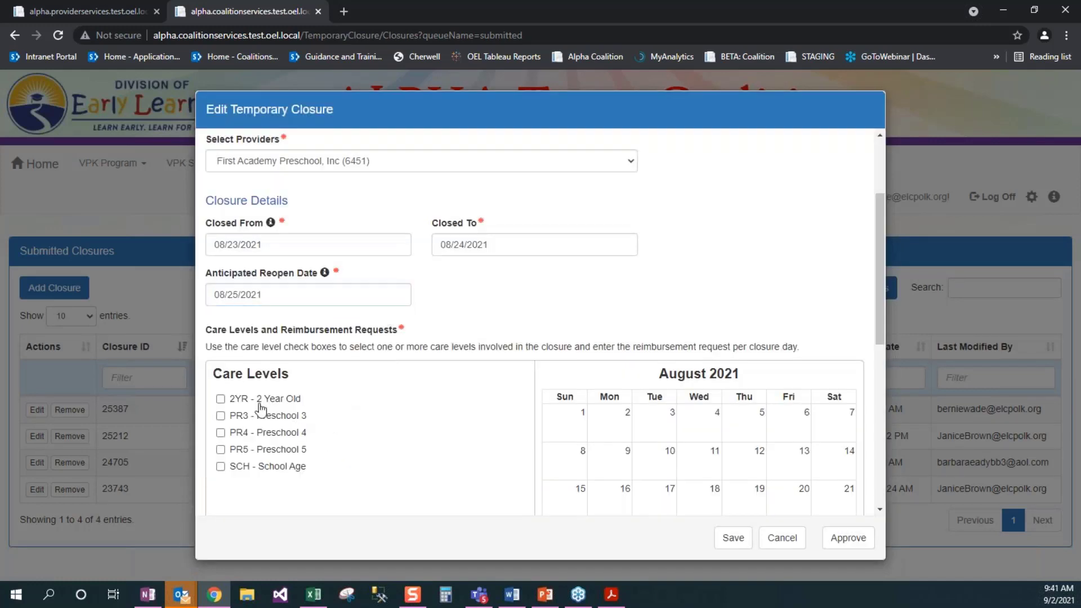
click(220, 398)
click(222, 414)
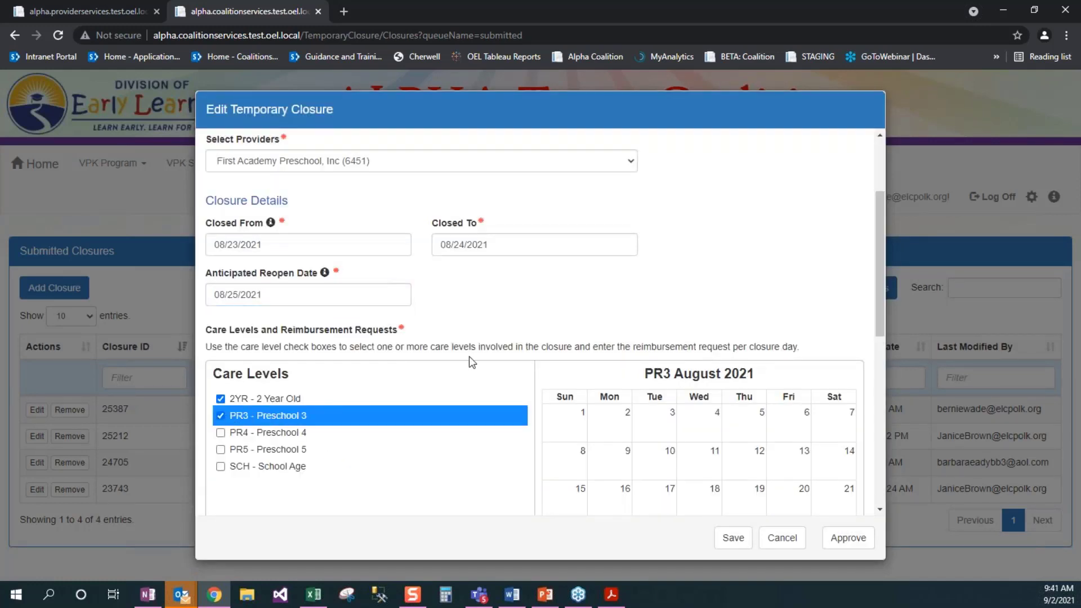
Step: Cancel the trial edits and reopen closure 25387 with its original dates
scroll(469, 356, down, 5)
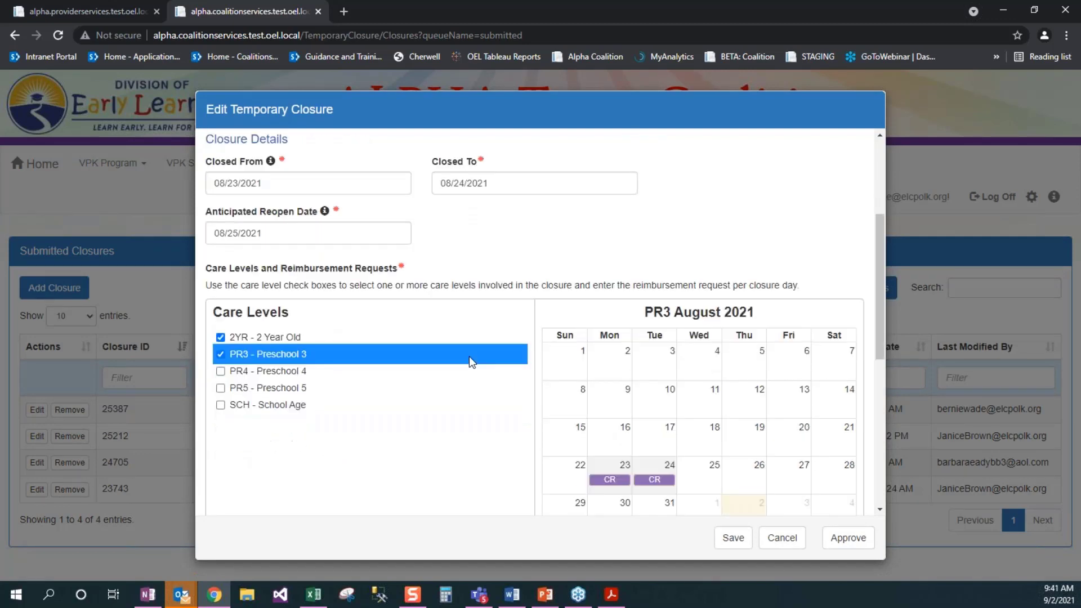
scroll(435, 269, up, 1)
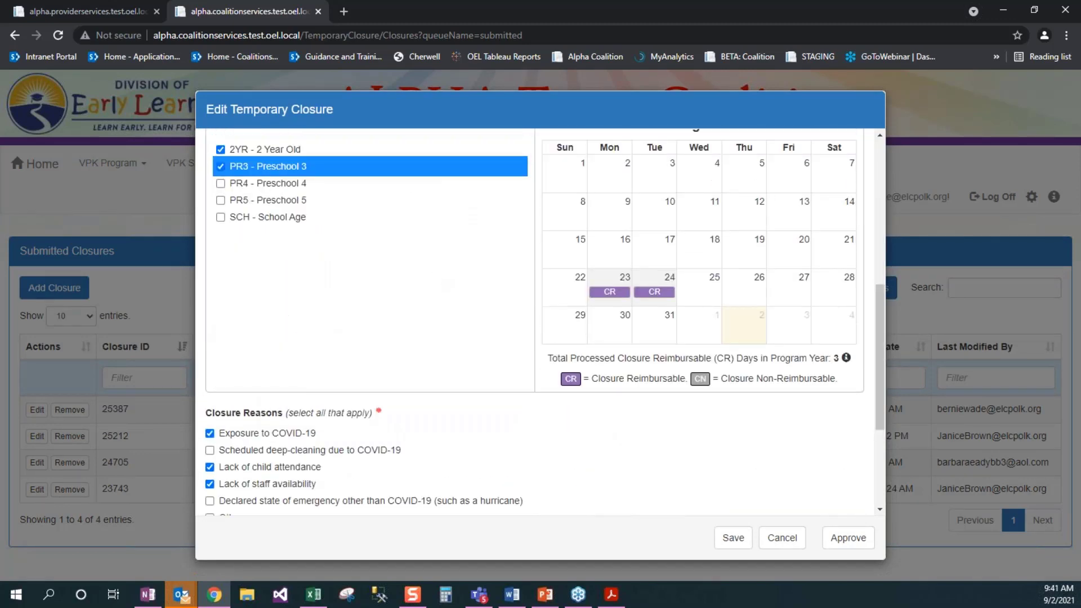
scroll(434, 282, up, 3)
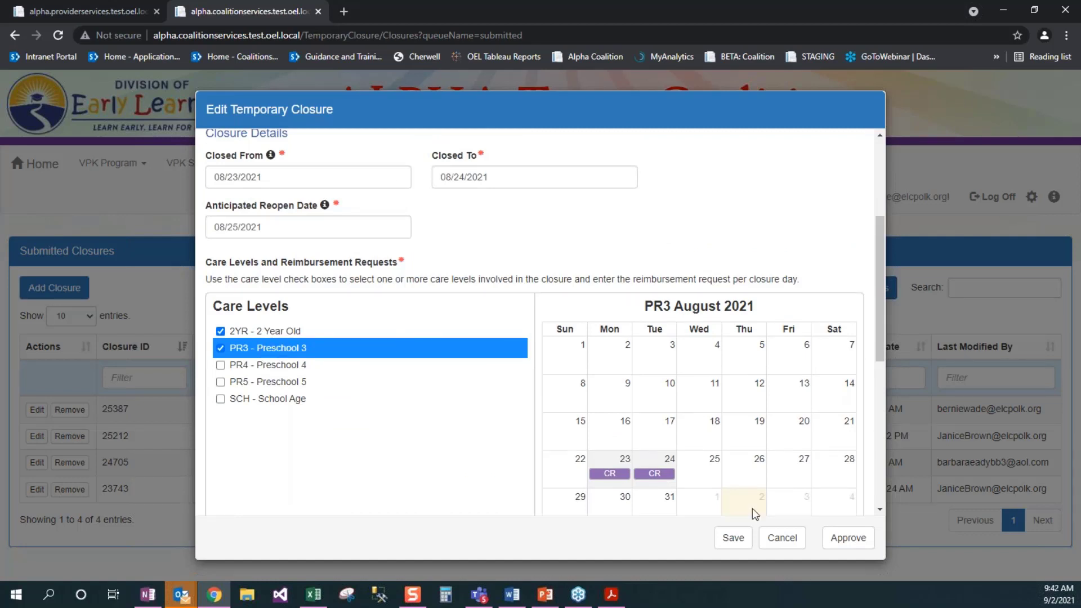
click(782, 539)
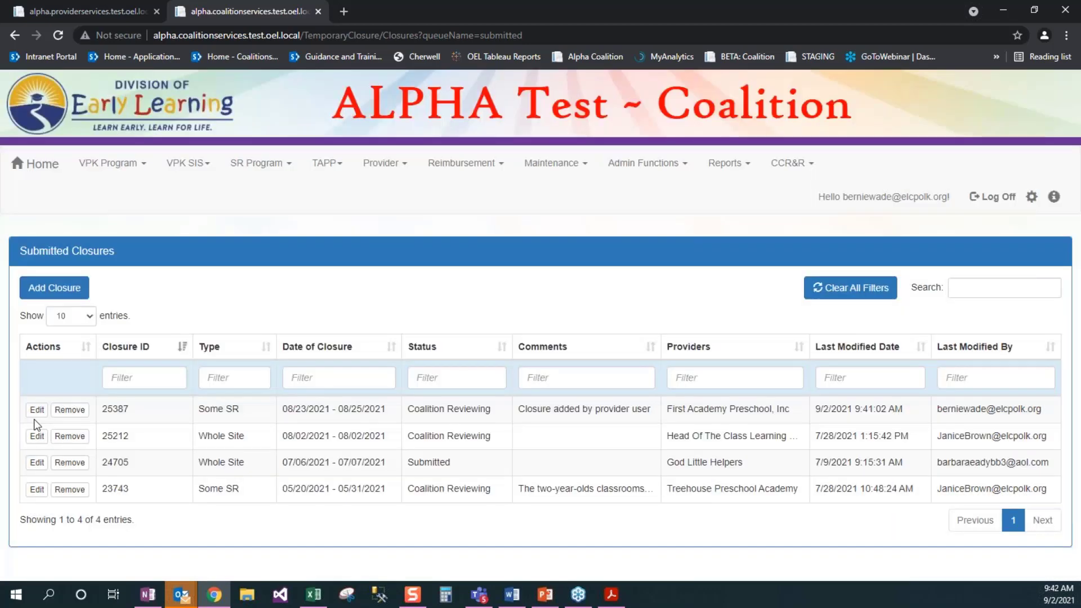
click(36, 409)
Step: Make PR3's August 23 and August 25 closure days reimbursable
scroll(542, 349, down, 4)
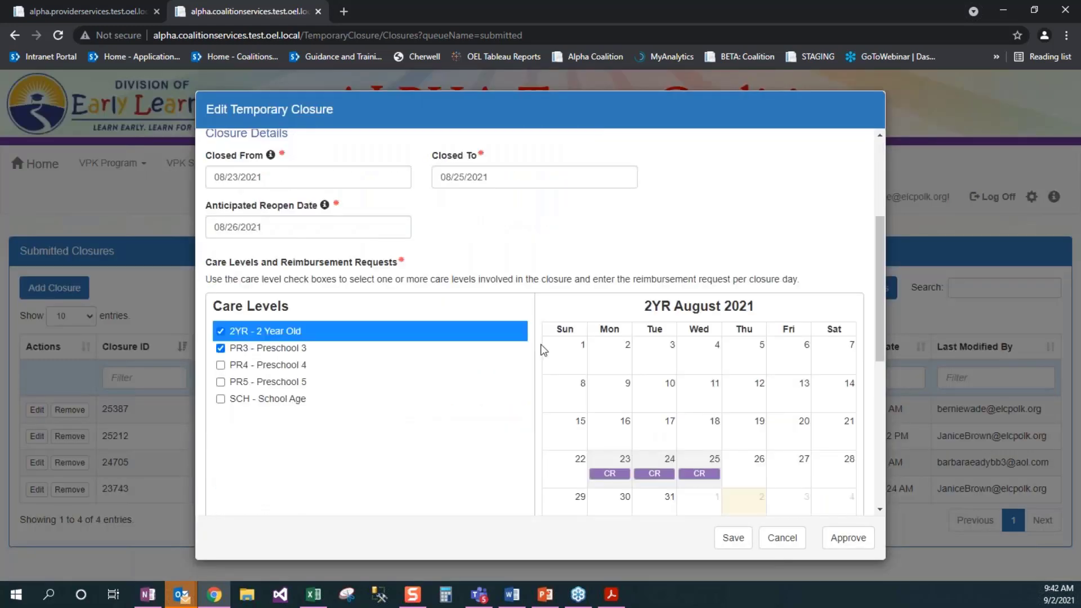
scroll(542, 350, down, 1)
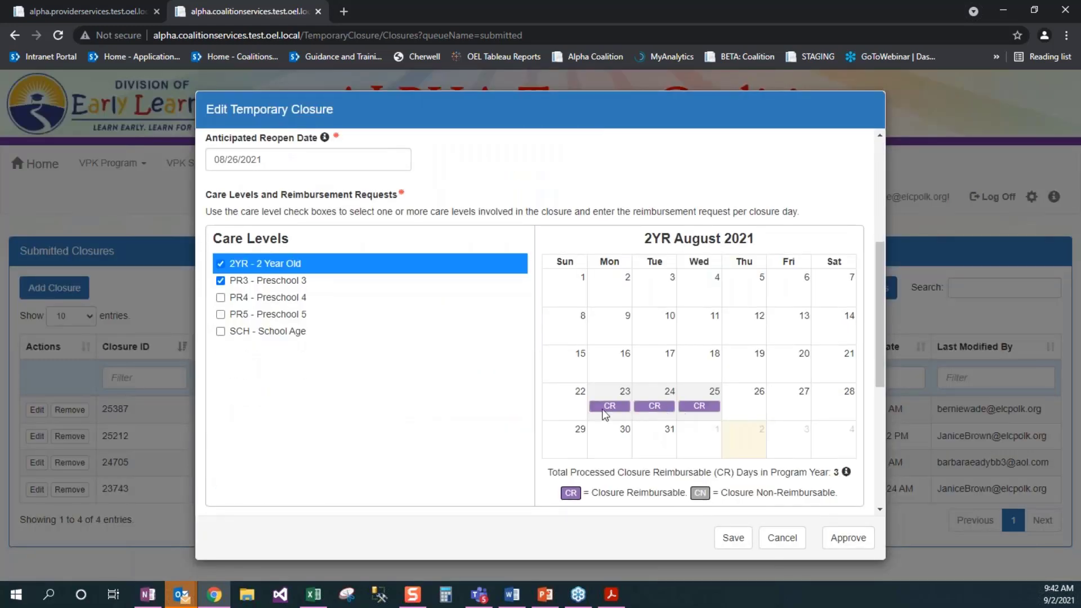
click(264, 283)
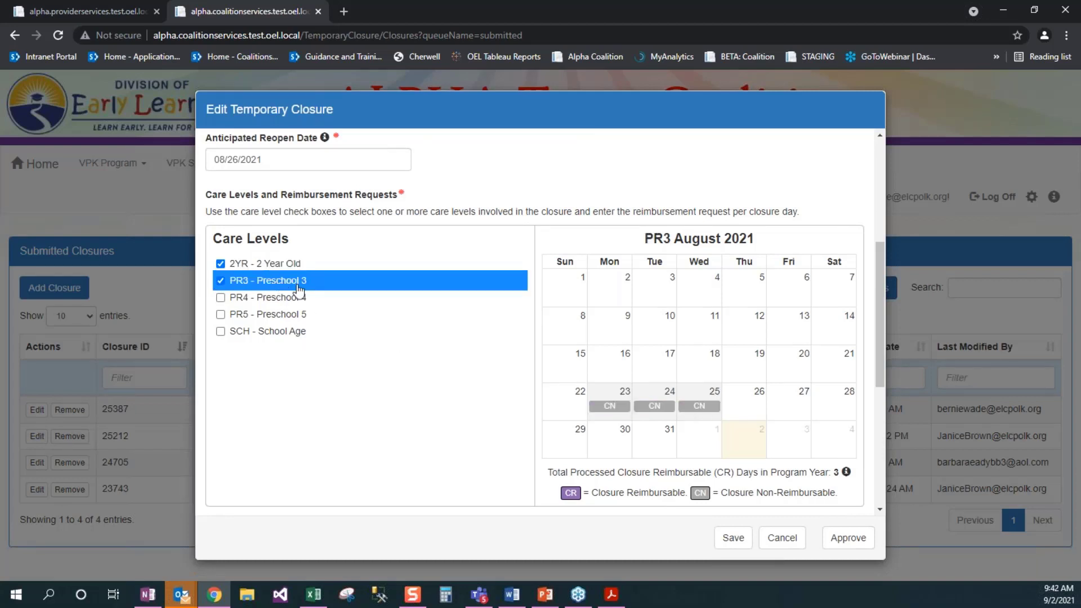
click(618, 412)
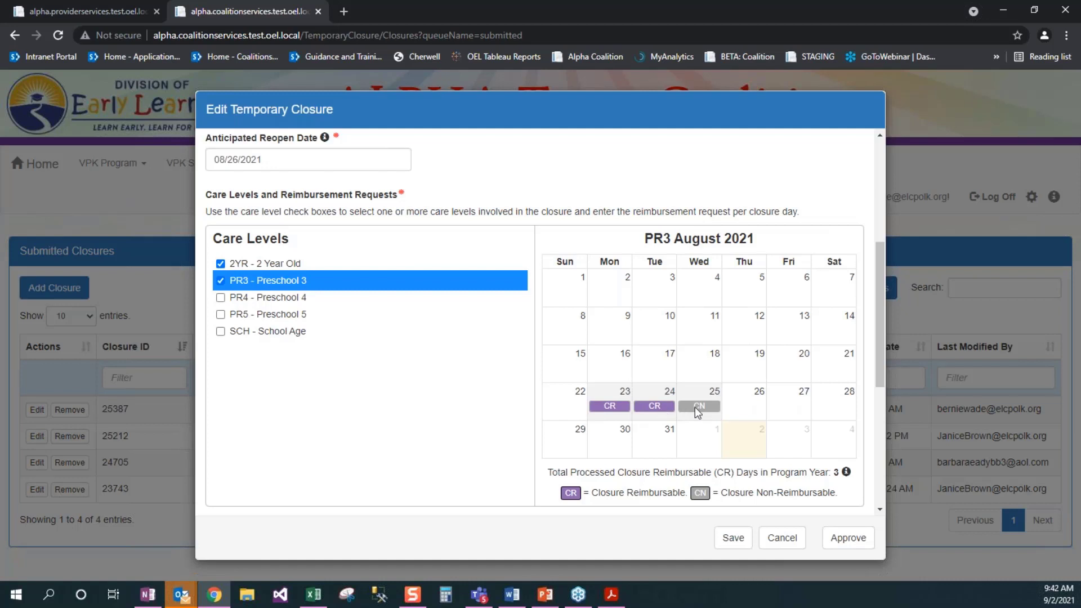
click(686, 407)
Step: Approve closure 25387 so it shows as Processed
scroll(480, 396, down, 1)
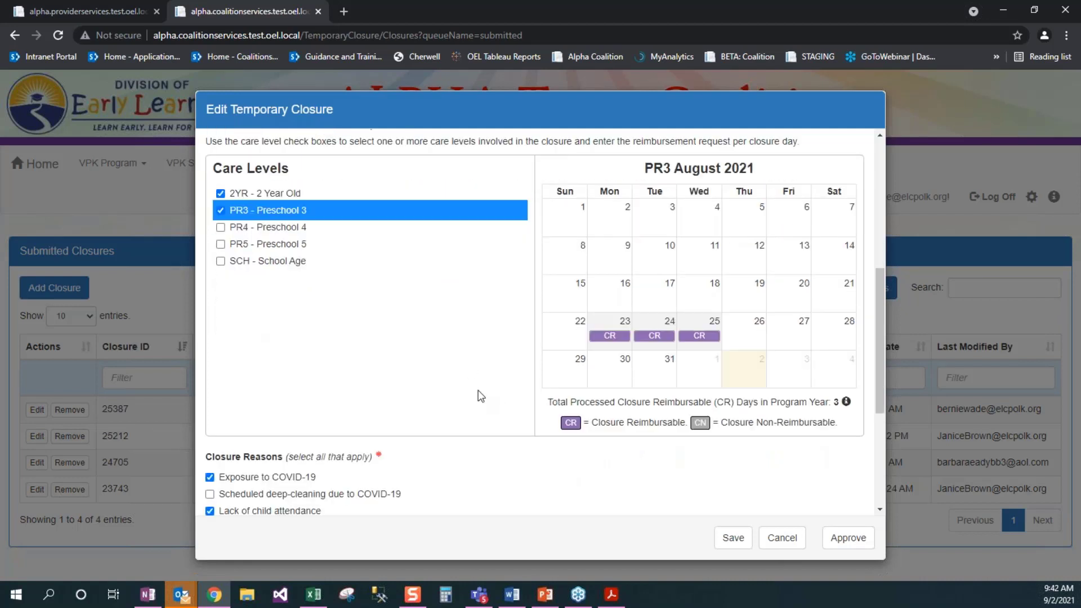
scroll(415, 392, down, 2)
scroll(414, 392, down, 1)
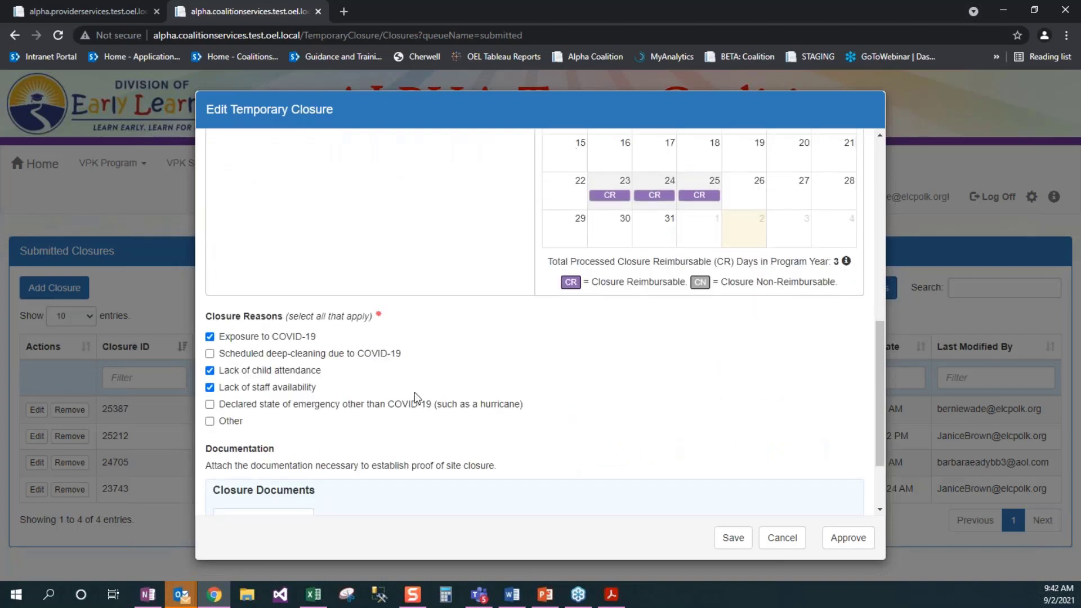
click(851, 546)
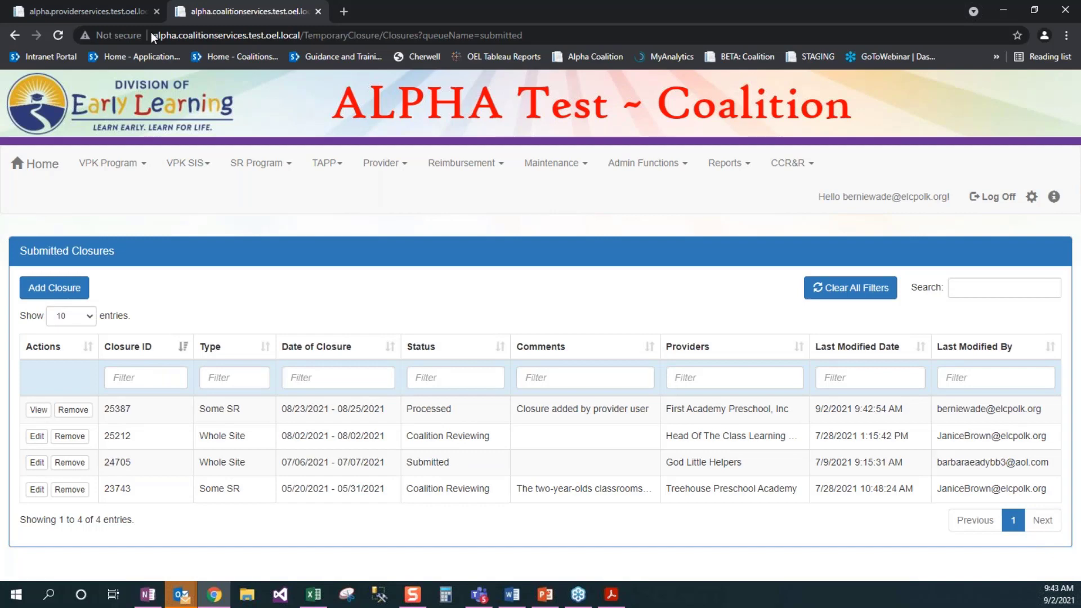
Step: Go back to the provider portal's Closures list and bring up the Attendance menu
click(102, 8)
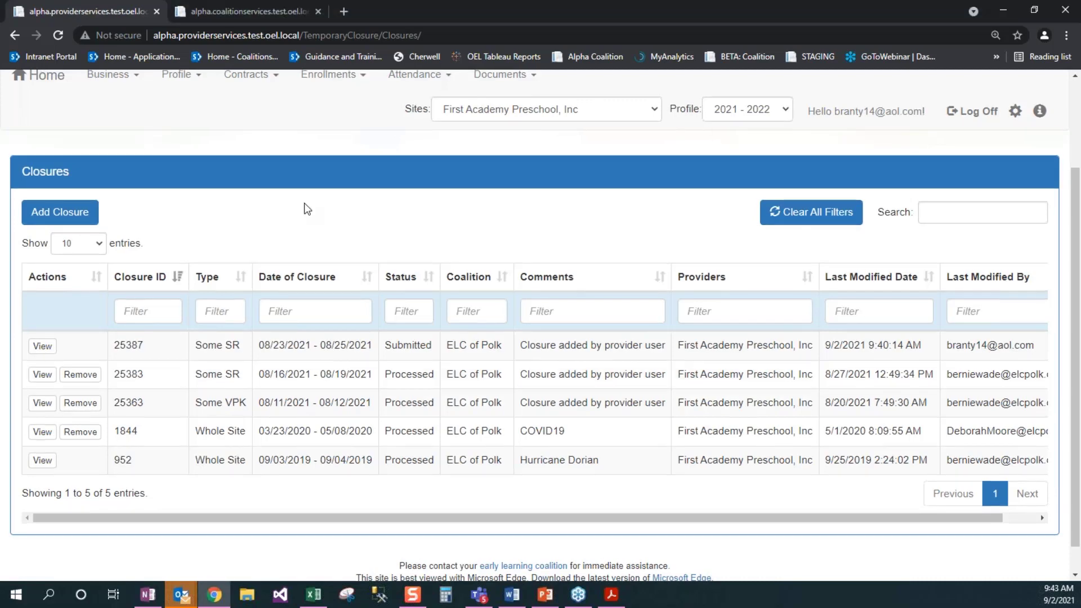
scroll(304, 209, up, 1)
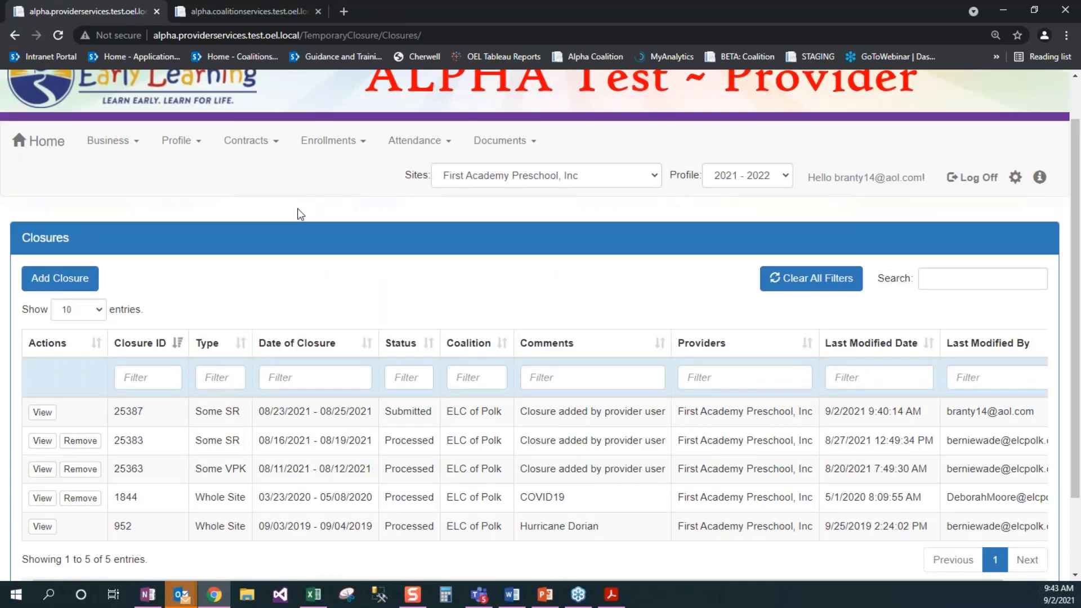
scroll(300, 214, up, 1)
click(428, 194)
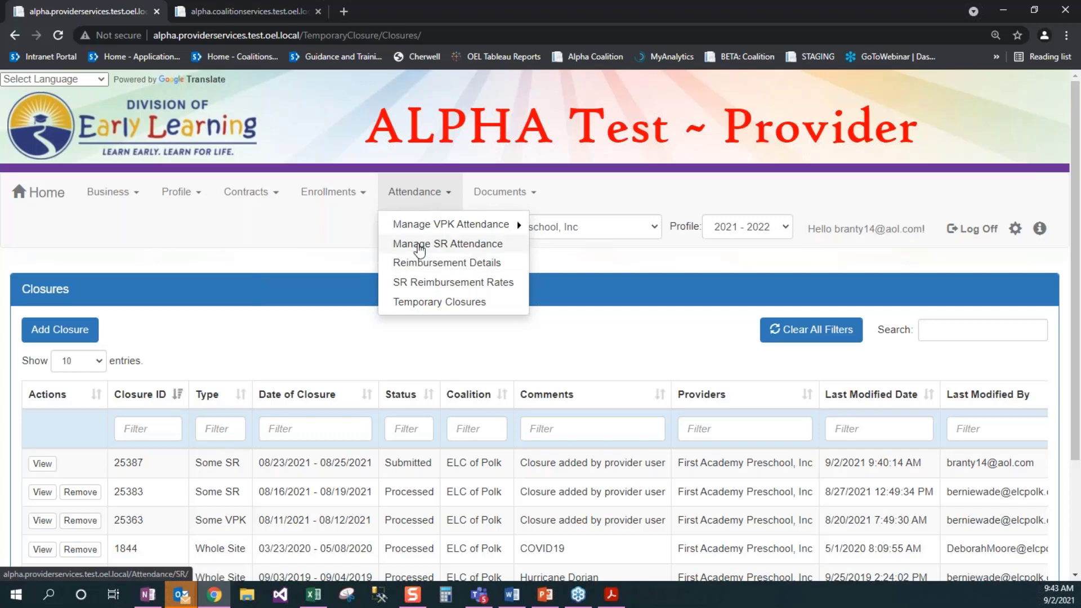
Step: Load the School Readiness attendance roster for the August 2021 service period
click(420, 246)
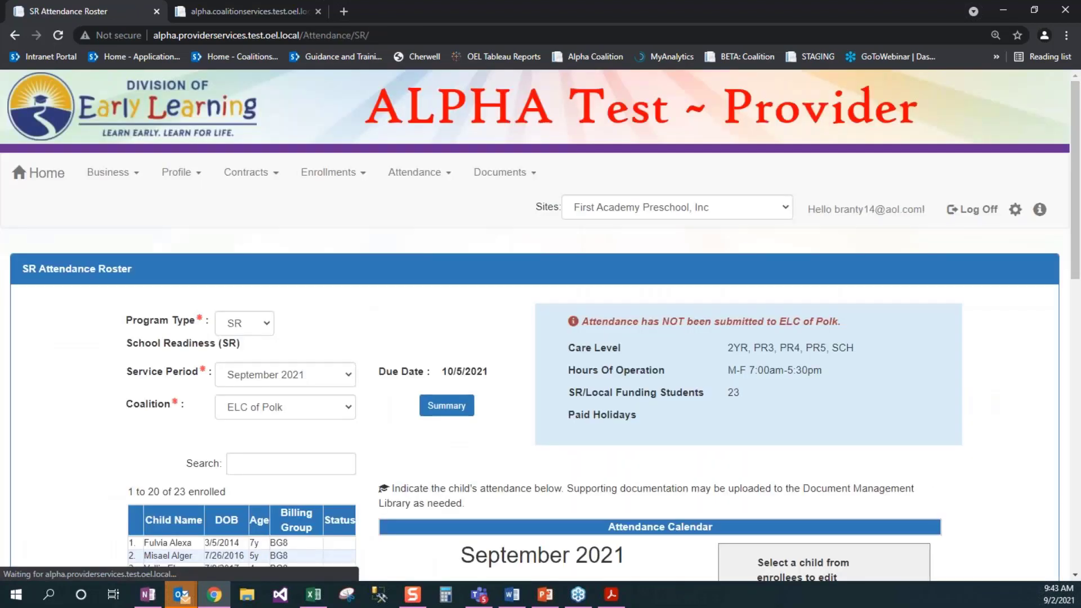
click(284, 394)
scroll(305, 350, down, 1)
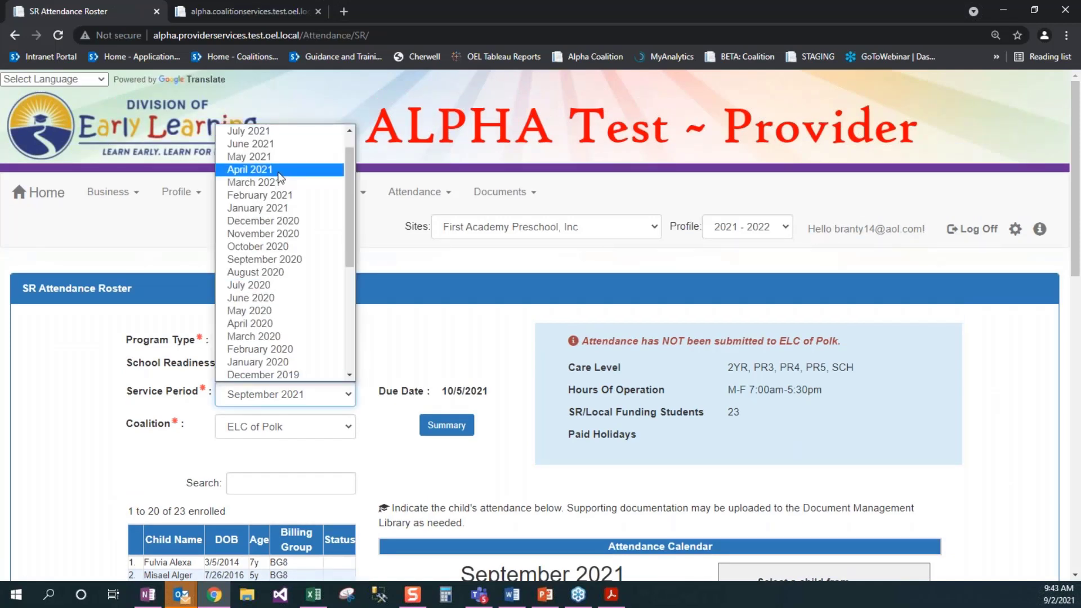
scroll(279, 169, up, 1)
click(265, 143)
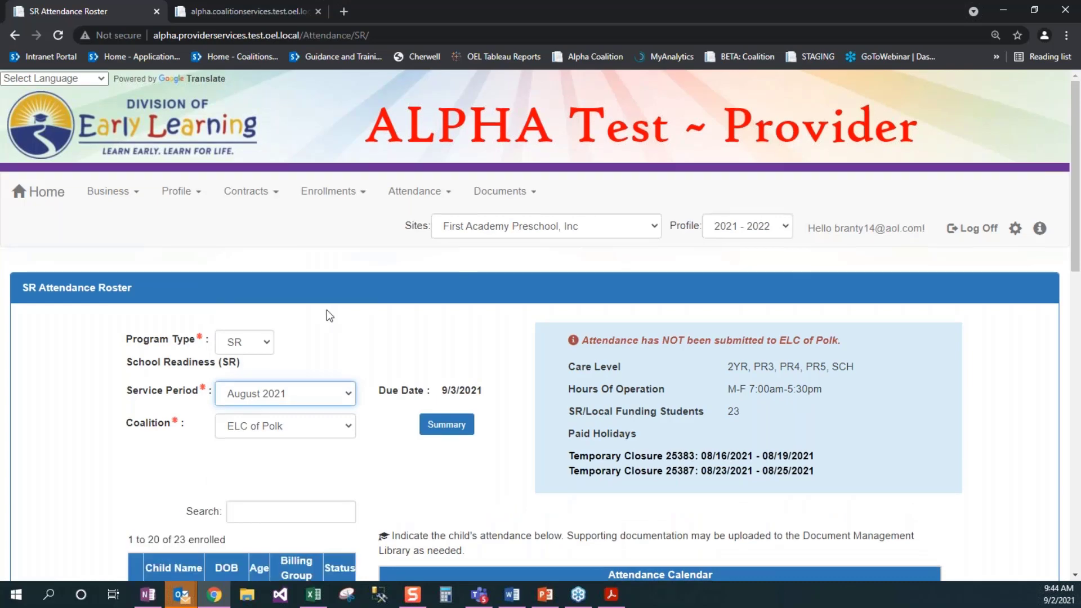
Step: Show the seventh child's August calendar, with 23–25 marked as CR closure days
scroll(330, 315, down, 1)
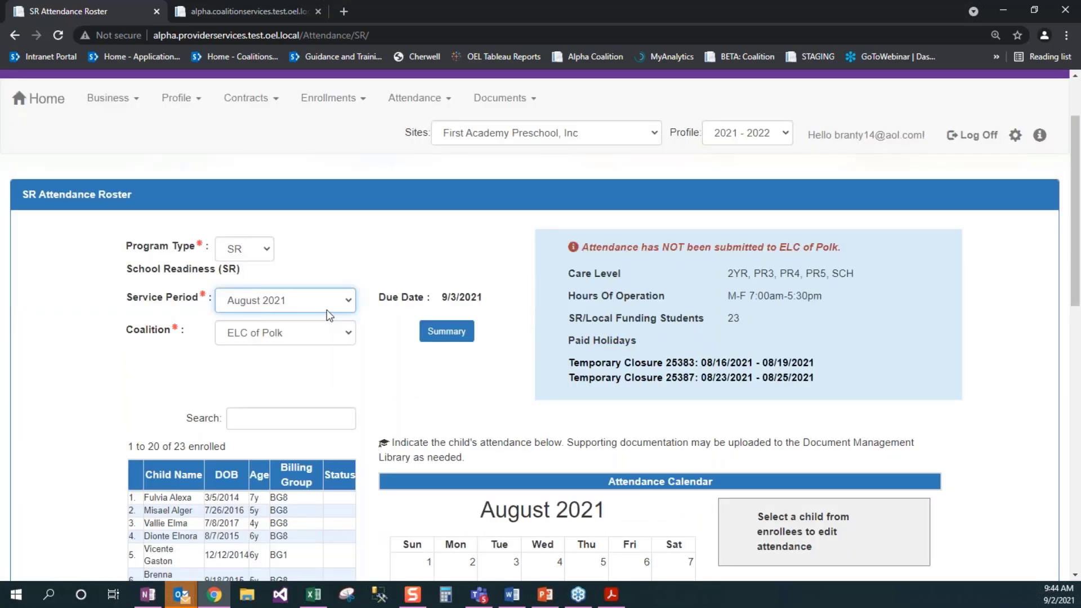
scroll(328, 314, down, 3)
scroll(175, 295, down, 1)
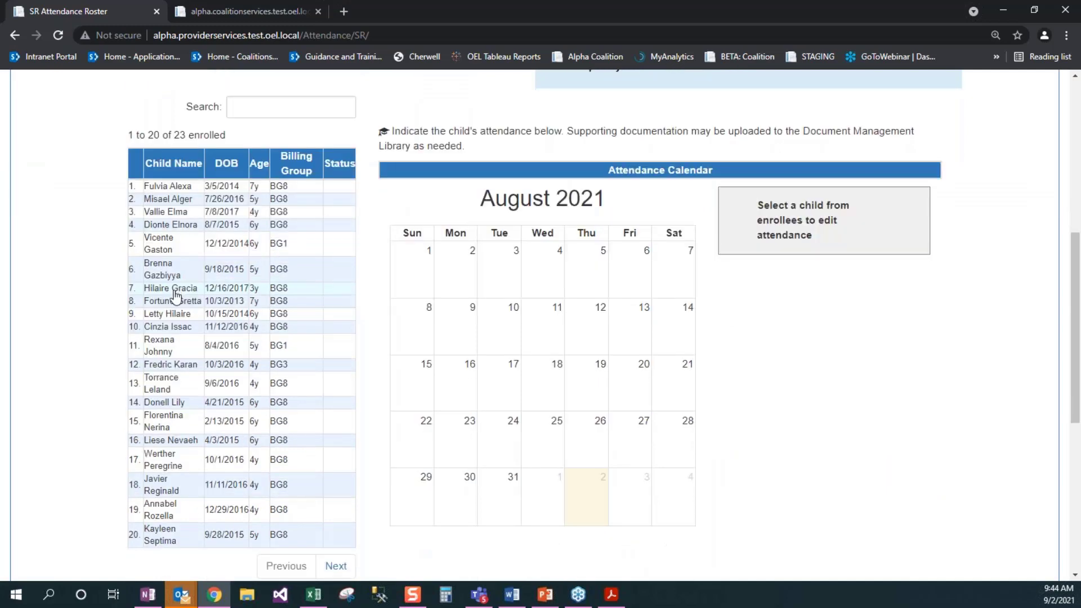
click(174, 288)
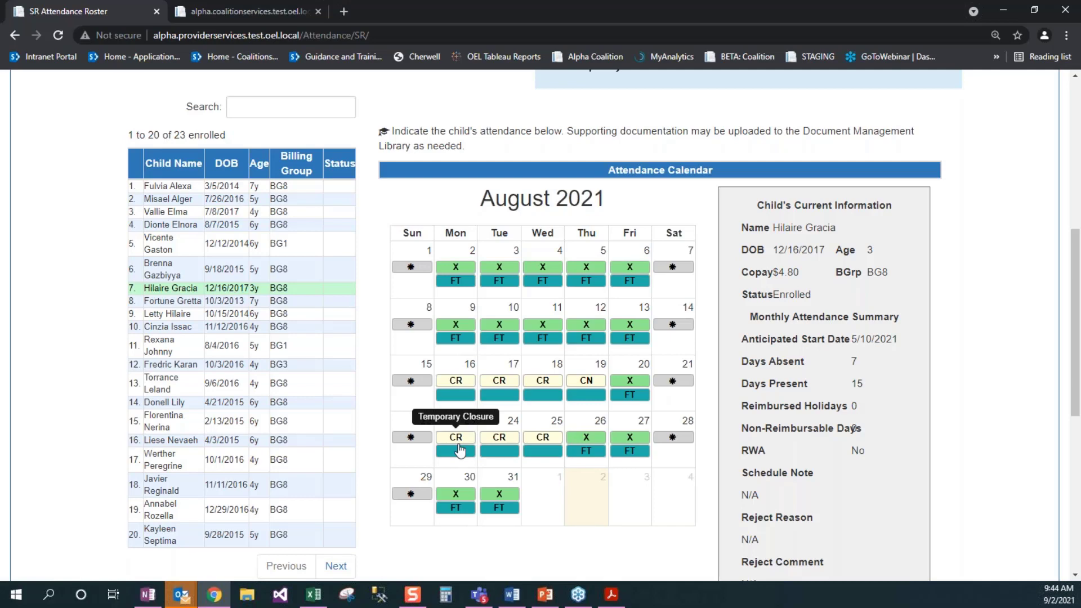
Step: Remove the August 23 closure absence, which keeps Absence Due to Temporary Closure as its reason, so the child counts as present
click(459, 450)
double_click(495, 249)
click(538, 259)
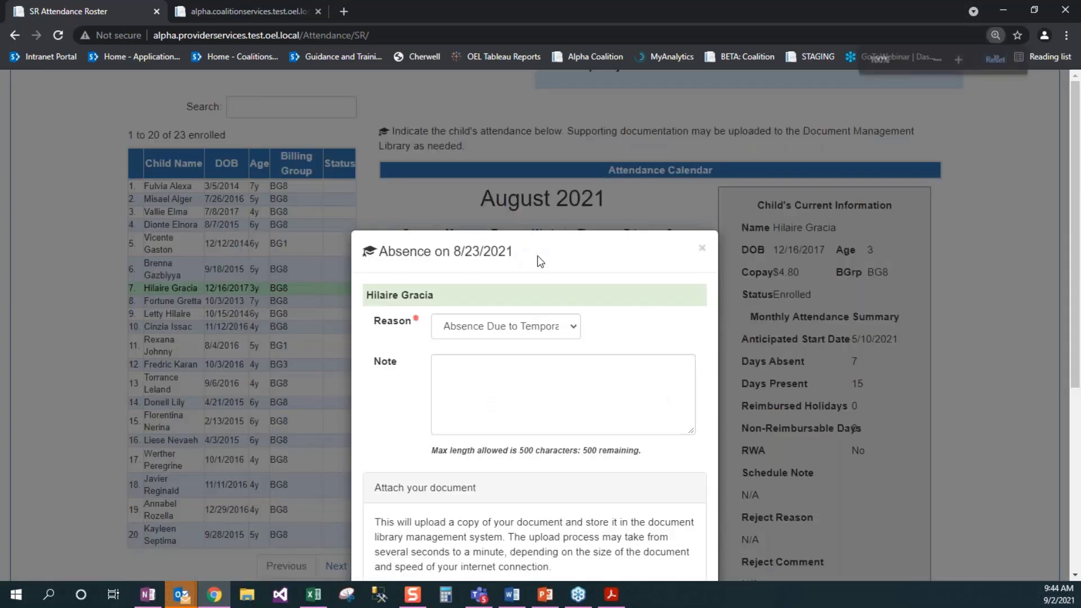
key(ctrl+minus)
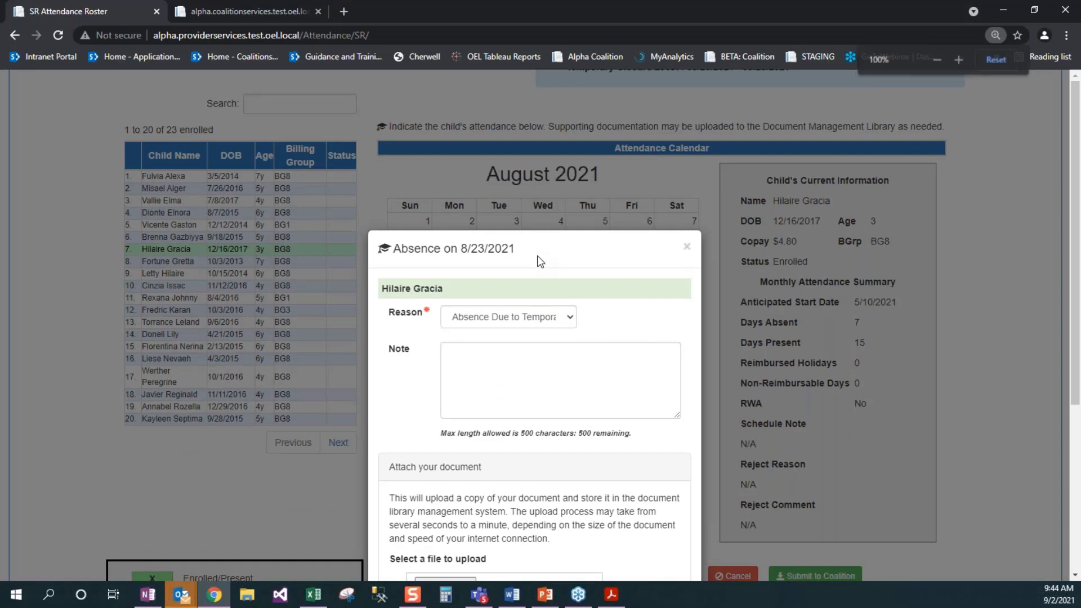
key(ctrl+minus)
key(ctrl+minus)
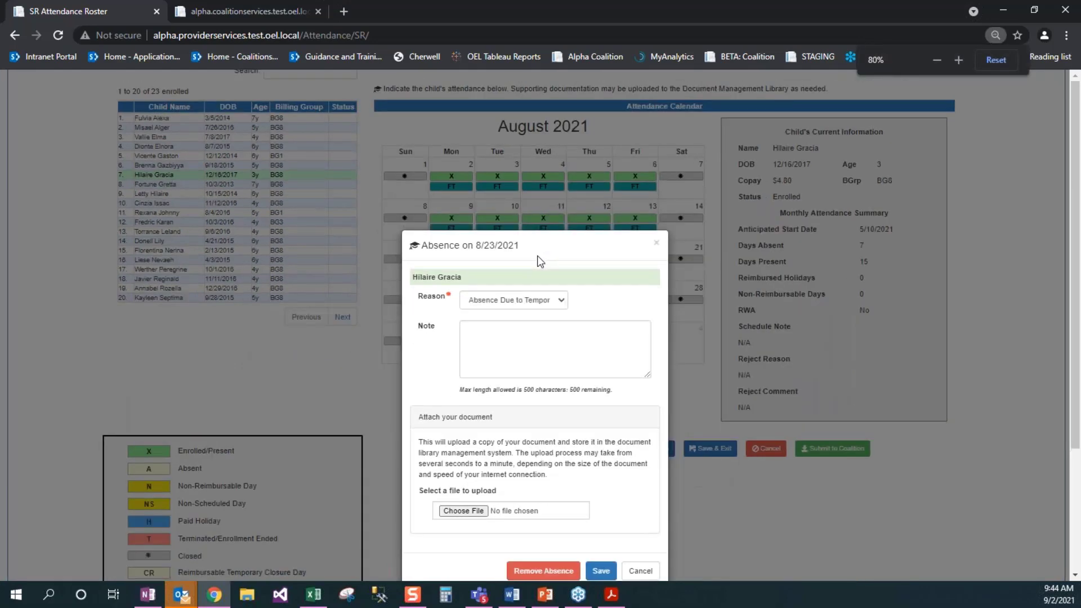
click(559, 297)
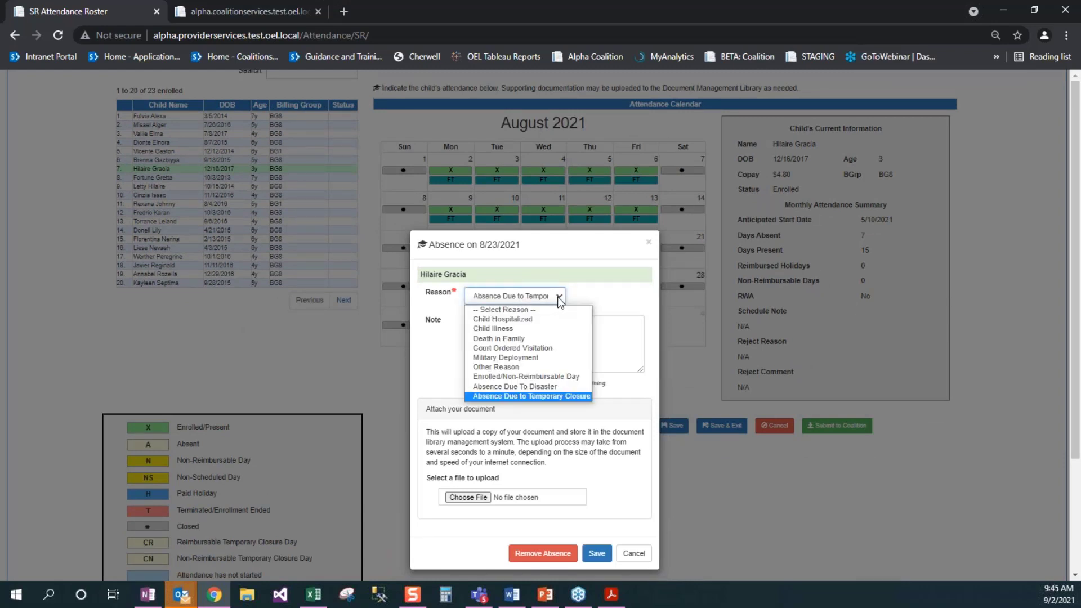
click(558, 296)
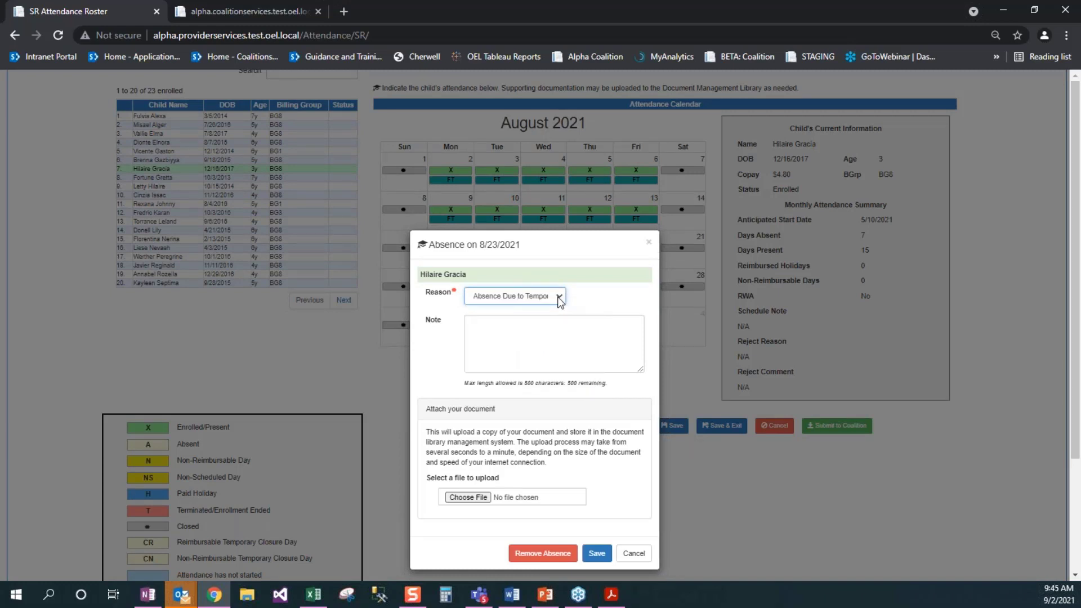
click(558, 556)
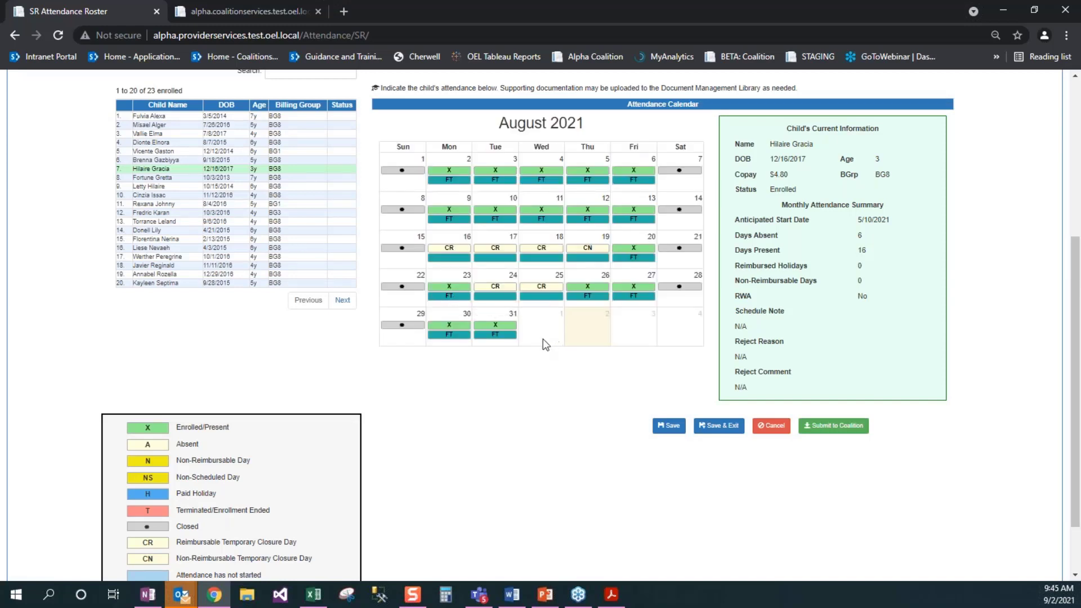
Step: Reset page zoom to full size and page through the roster's 23 enrolled children
key(ctrl+minus)
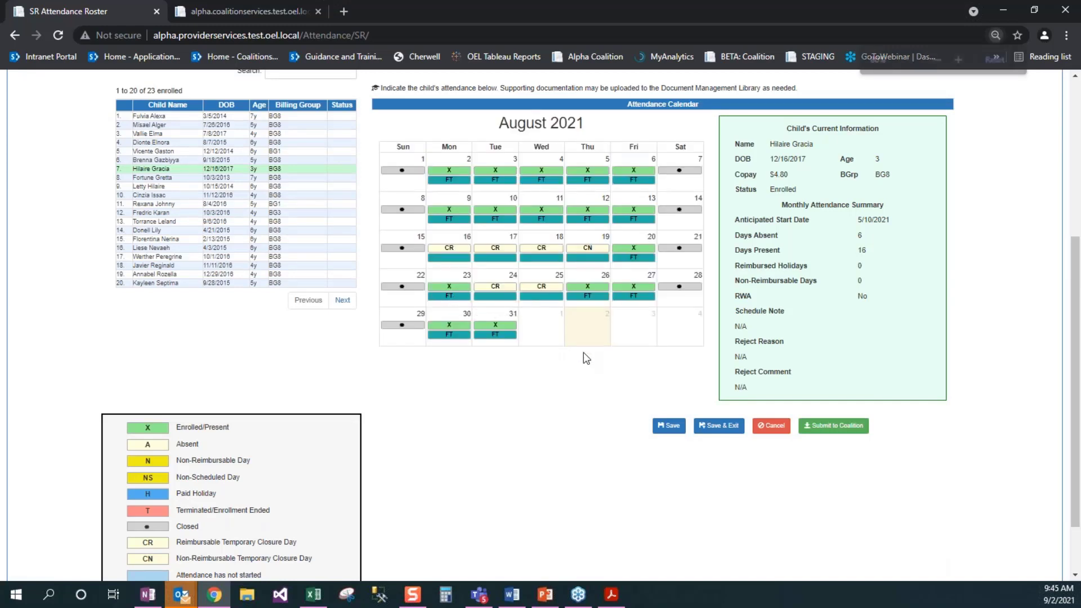
key(ctrl+plus)
key(ctrl+0)
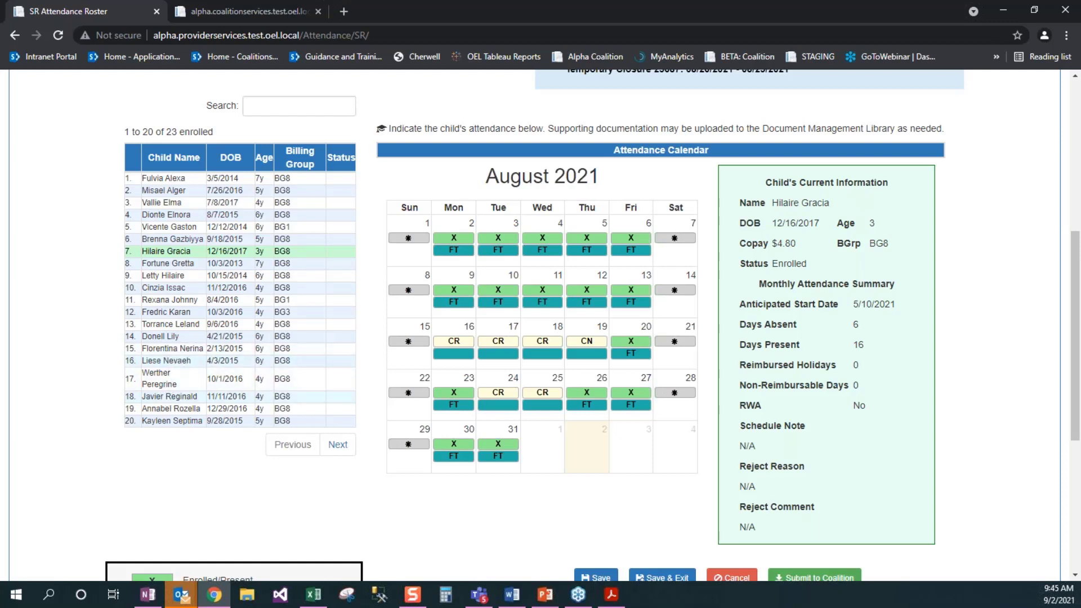
click(338, 444)
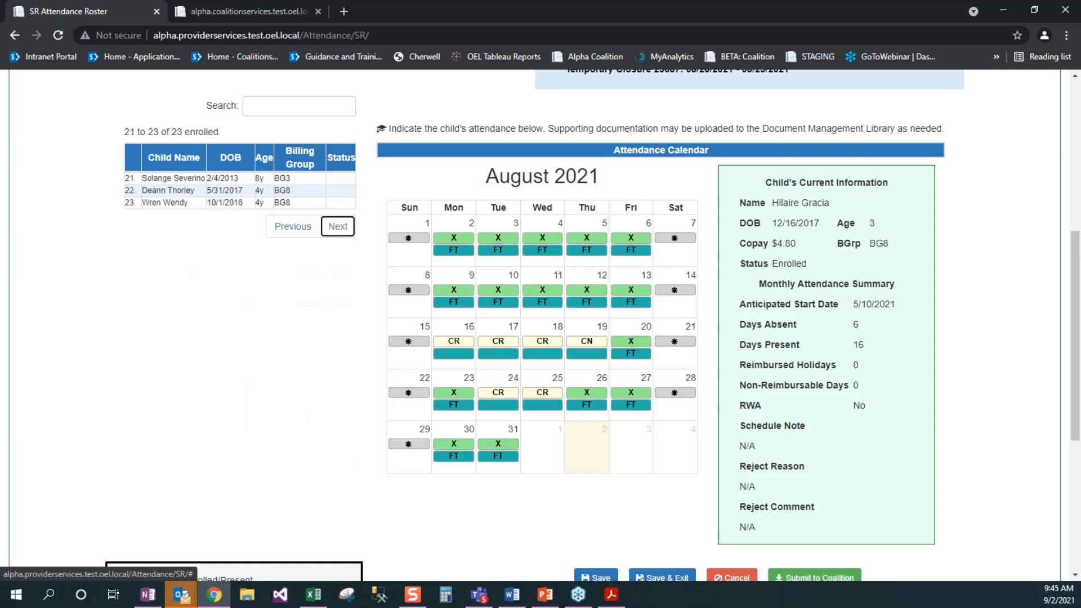
click(289, 228)
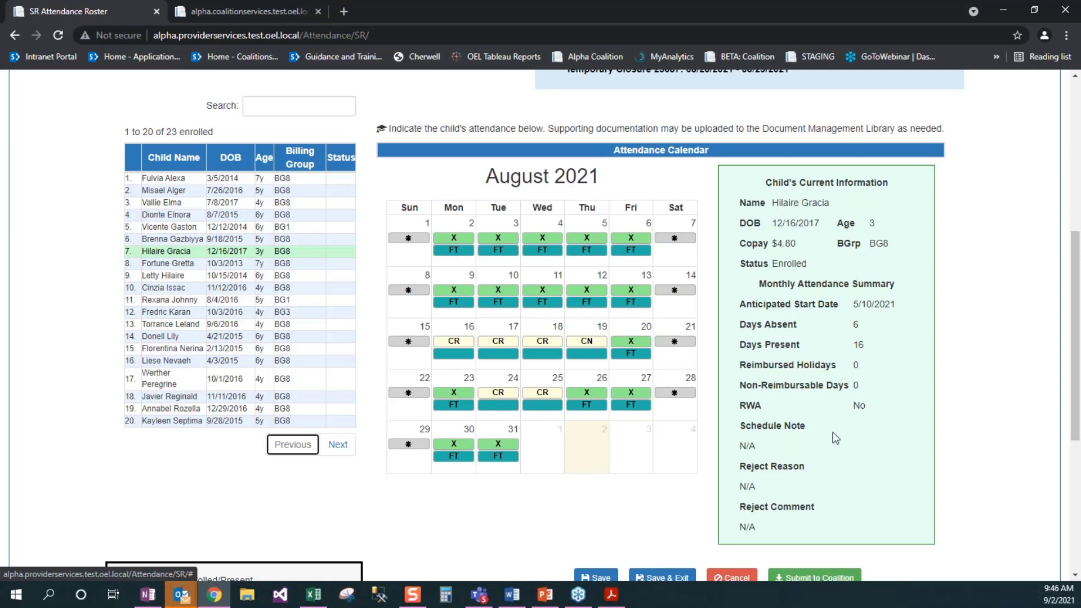
Step: Submit August 2021 SR attendance with no absences, signed electronically under the signer's full name
click(835, 579)
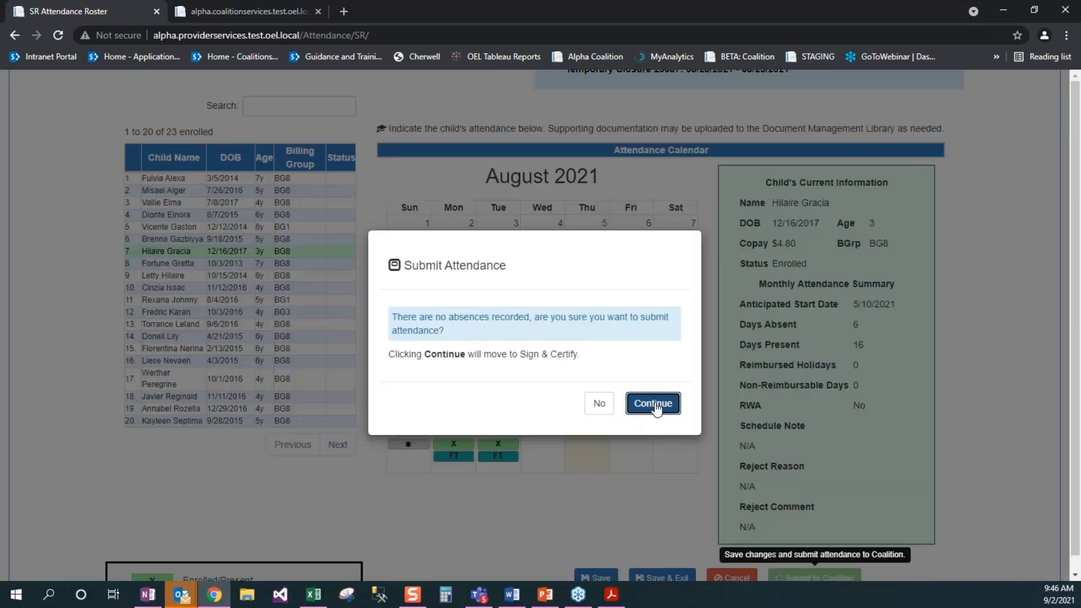
click(654, 405)
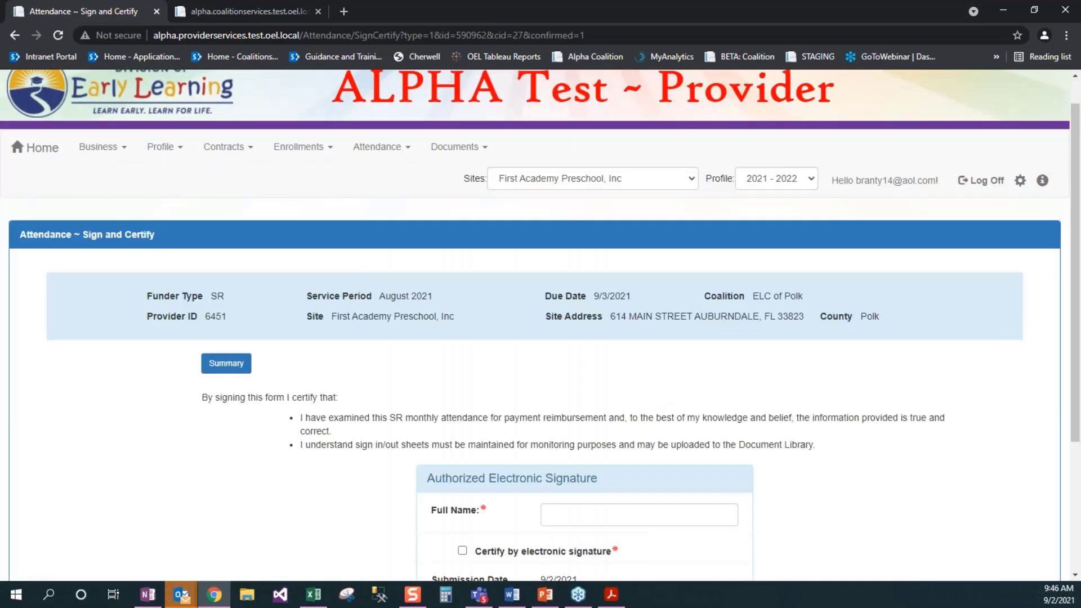
scroll(563, 394, down, 2)
click(639, 414)
click(462, 450)
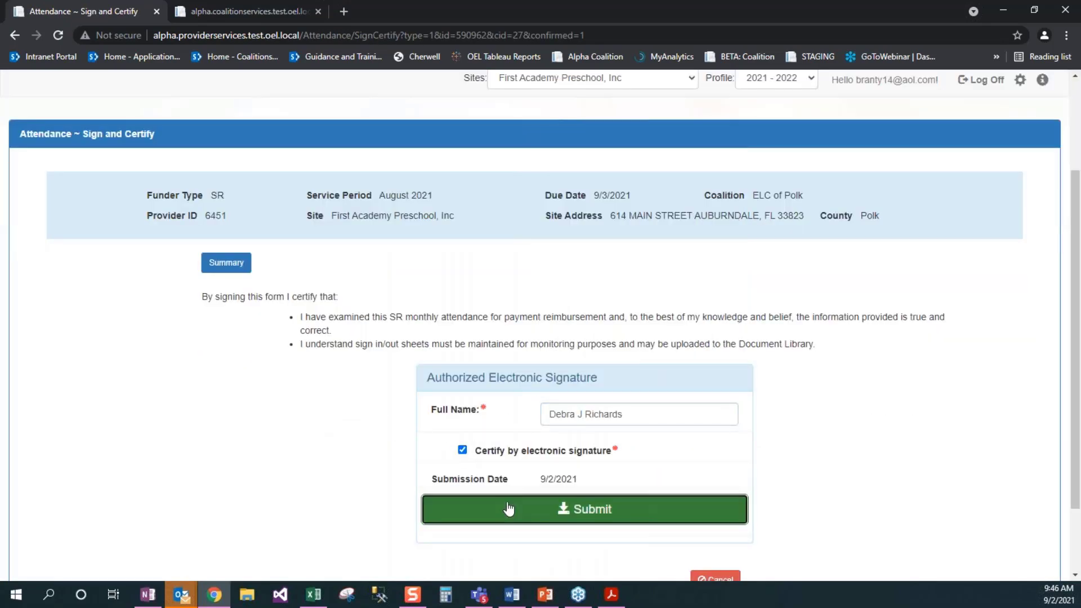
click(508, 508)
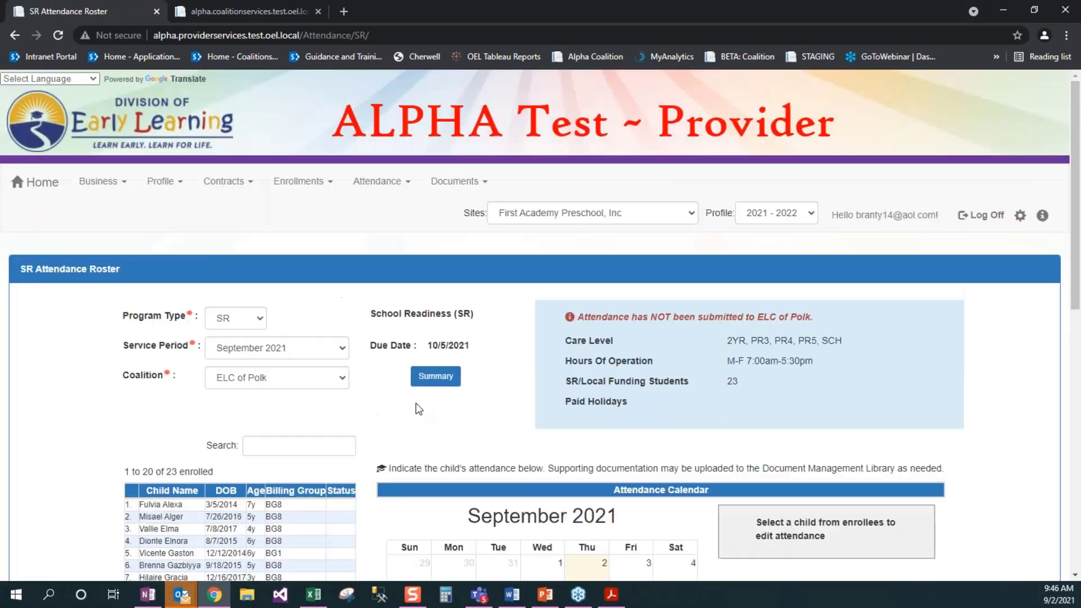
Step: In the coalition portal, filter the Have Attendance queue to SR & Local and find First Academy Preschool's August 2021 record
click(253, 8)
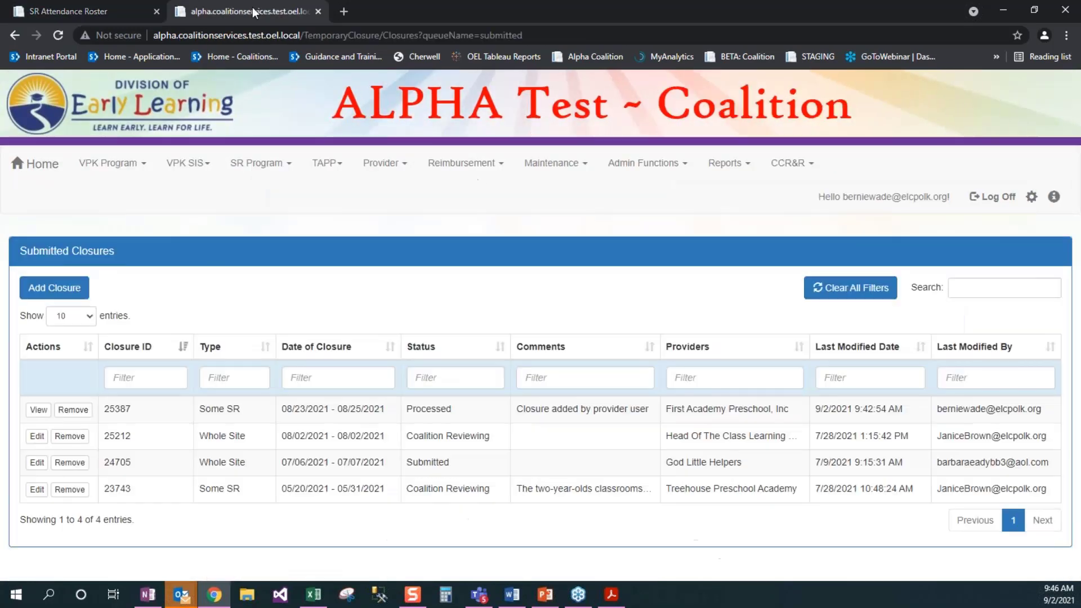
click(453, 167)
click(495, 210)
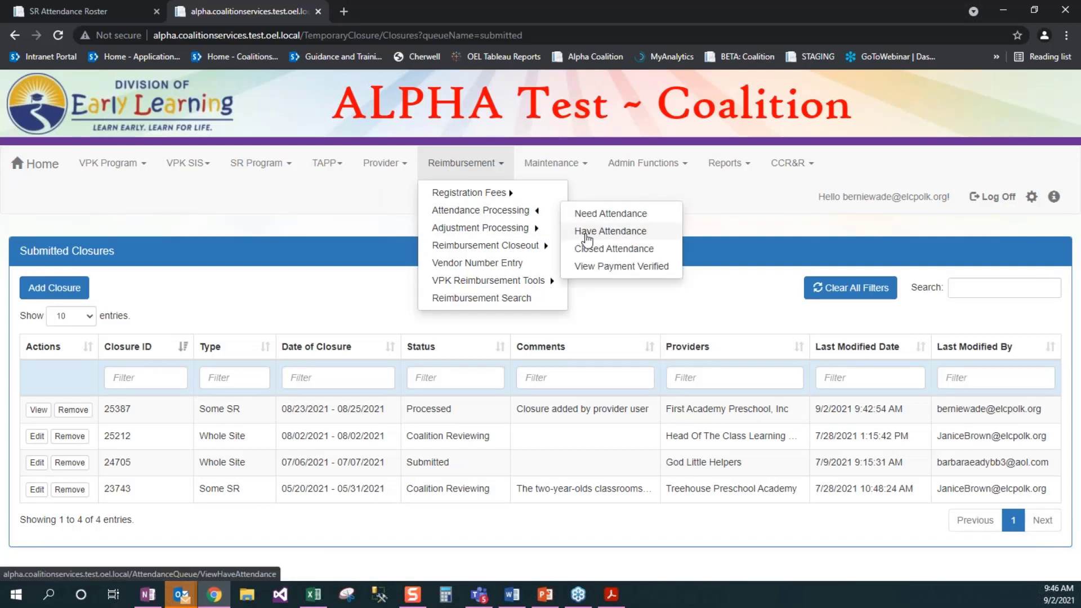
click(586, 231)
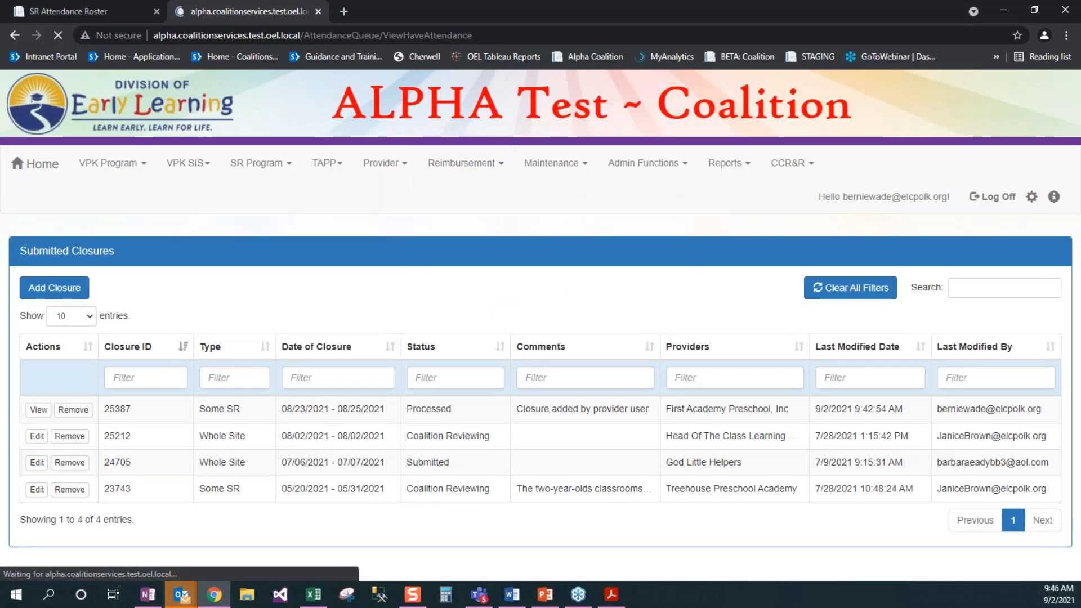
click(534, 366)
click(516, 407)
click(607, 366)
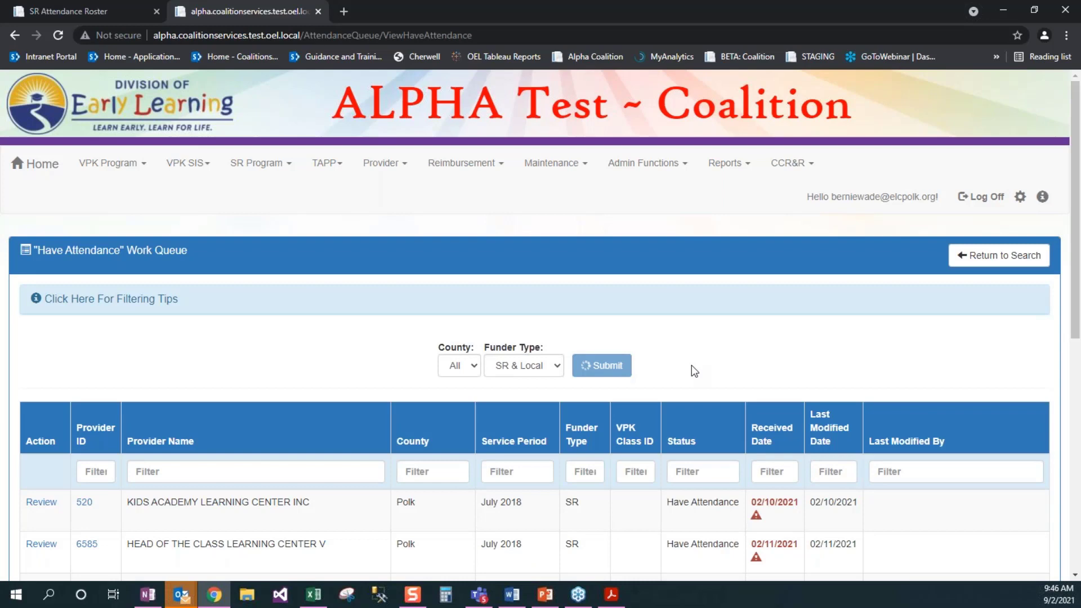
scroll(704, 355, down, 2)
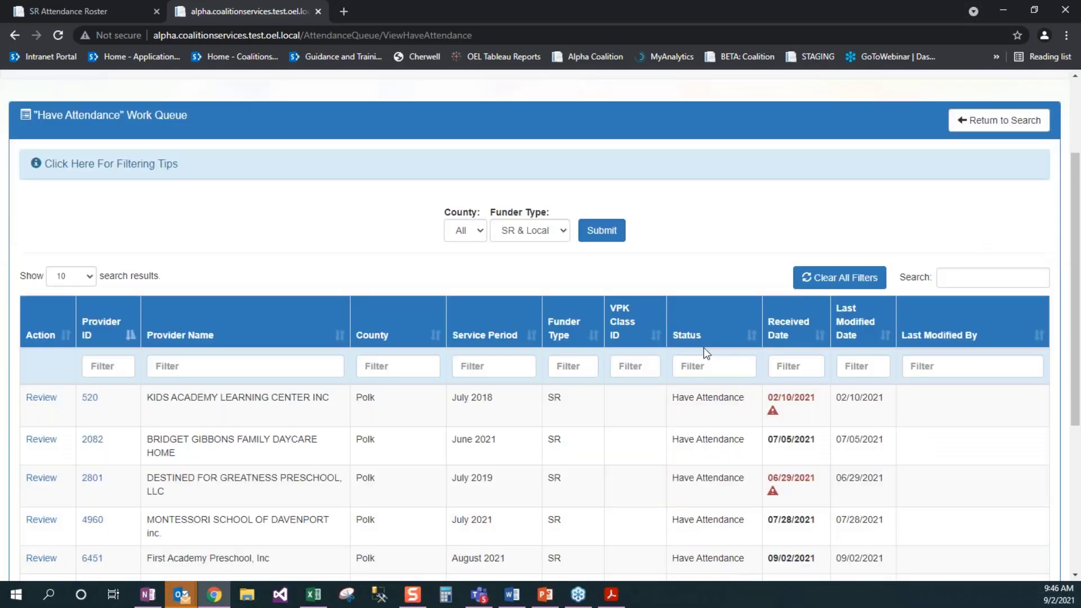
scroll(705, 352, down, 2)
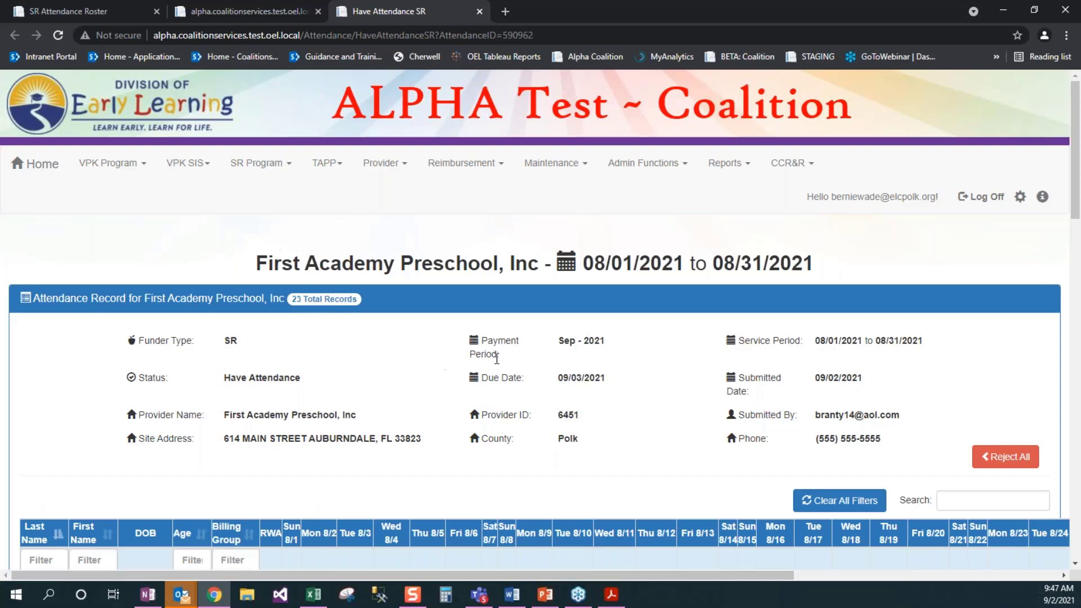
scroll(497, 358, down, 1)
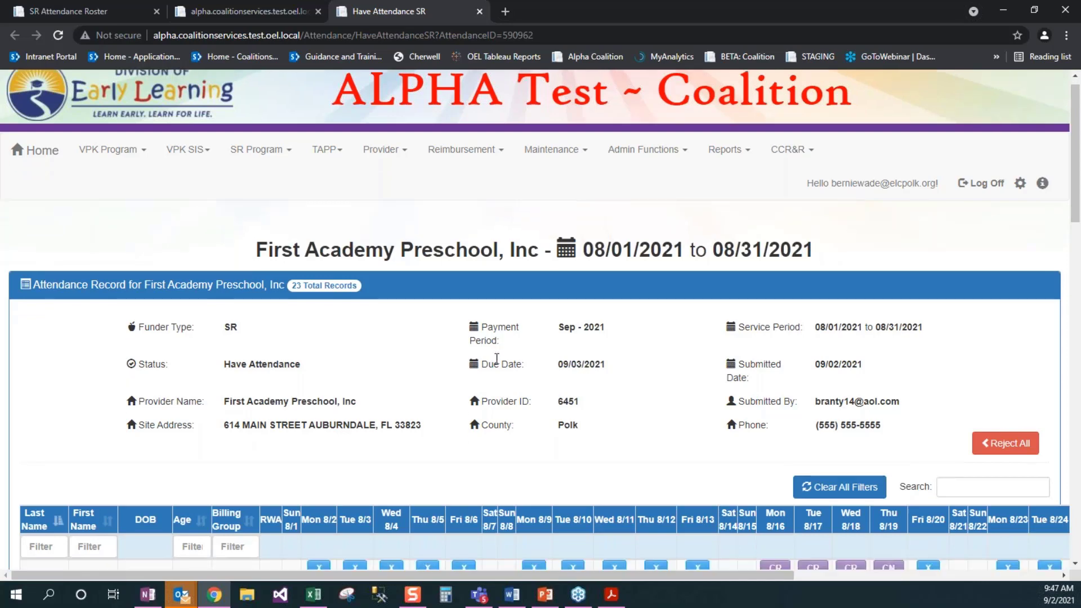
scroll(496, 358, down, 3)
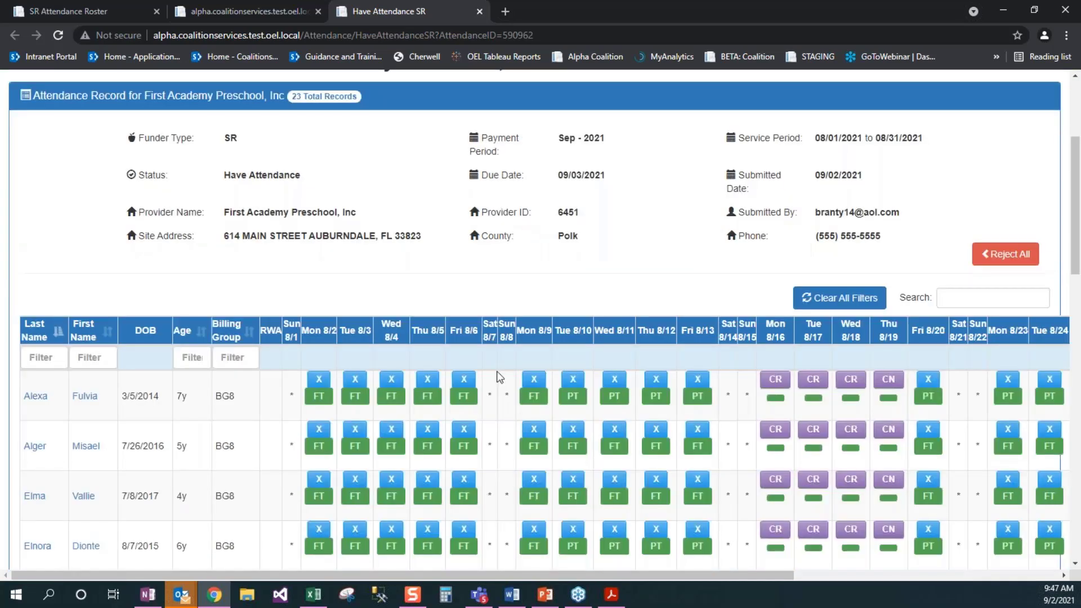
scroll(497, 377, down, 1)
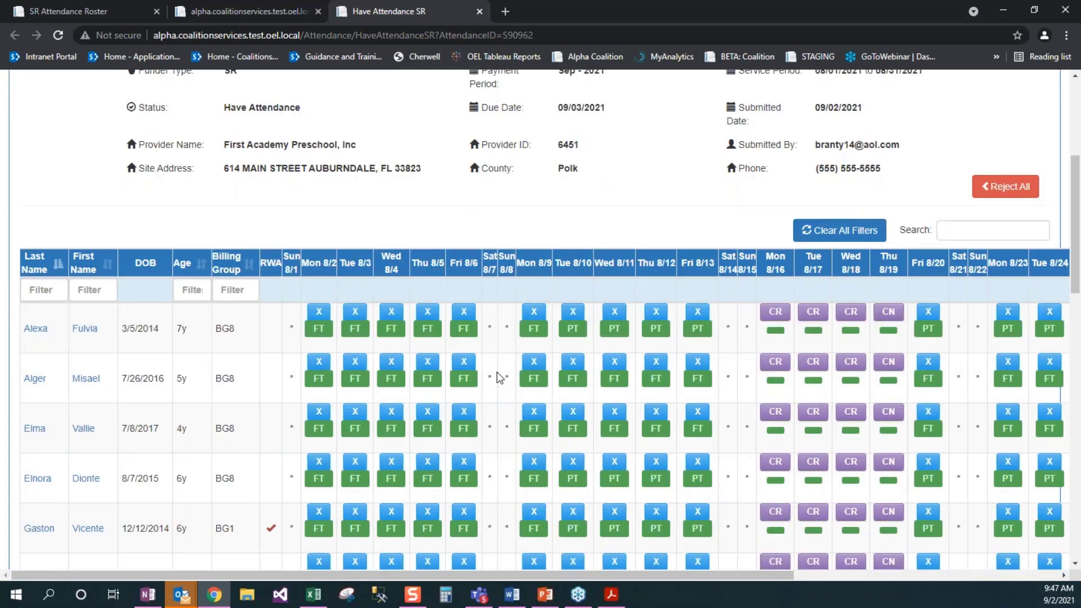
scroll(497, 377, down, 1)
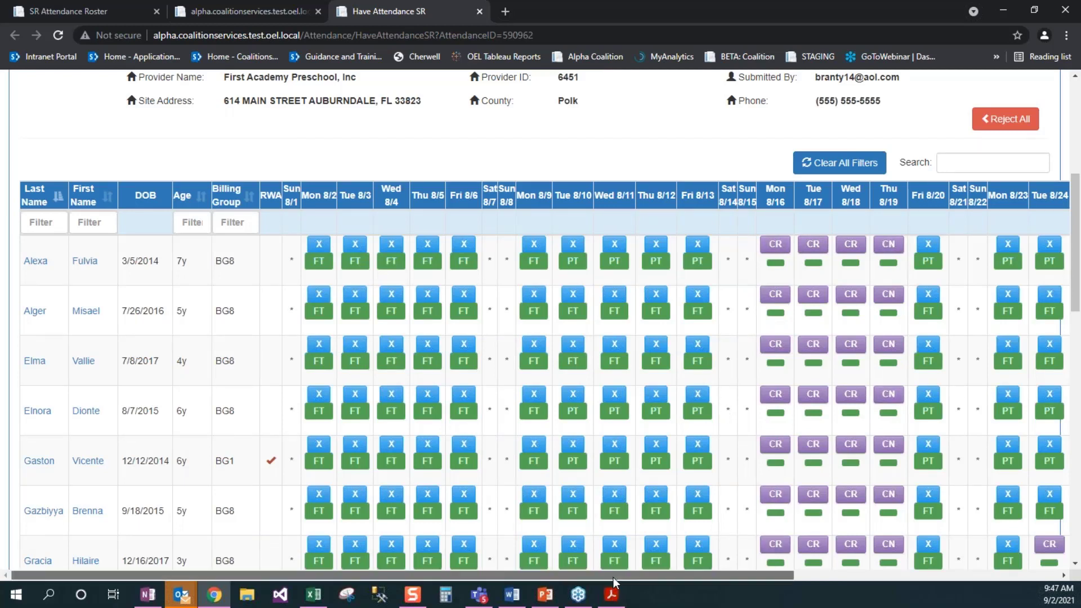
drag(614, 578, 773, 583)
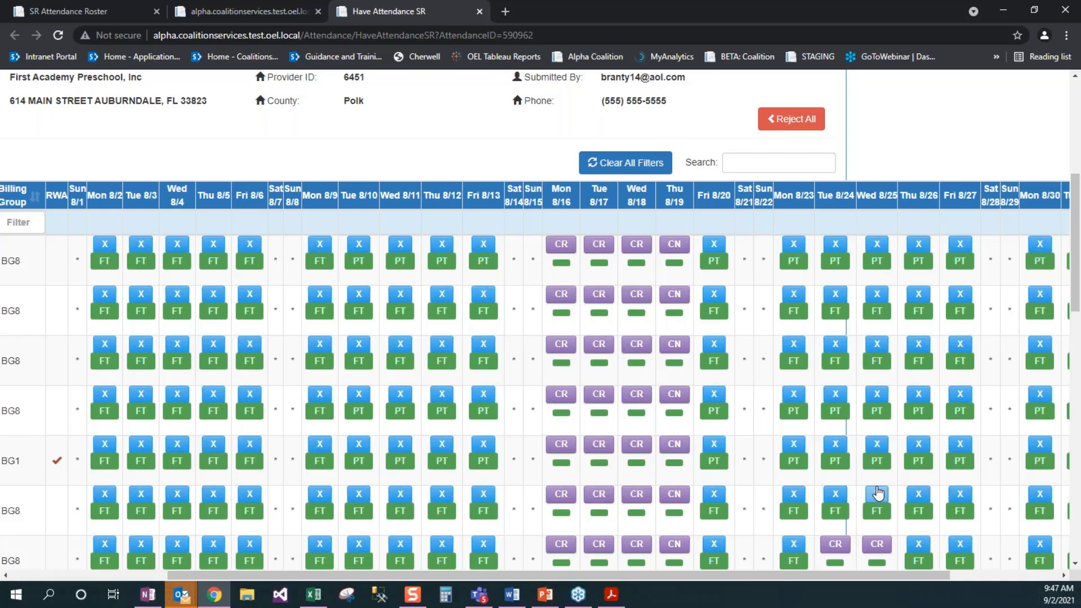
scroll(877, 493, down, 1)
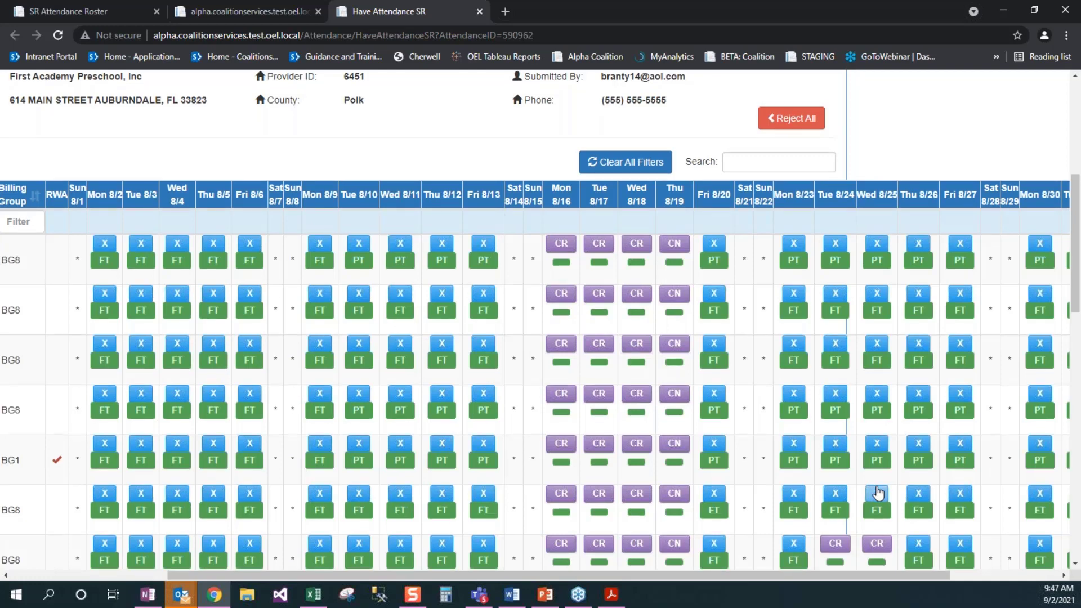
scroll(878, 493, down, 5)
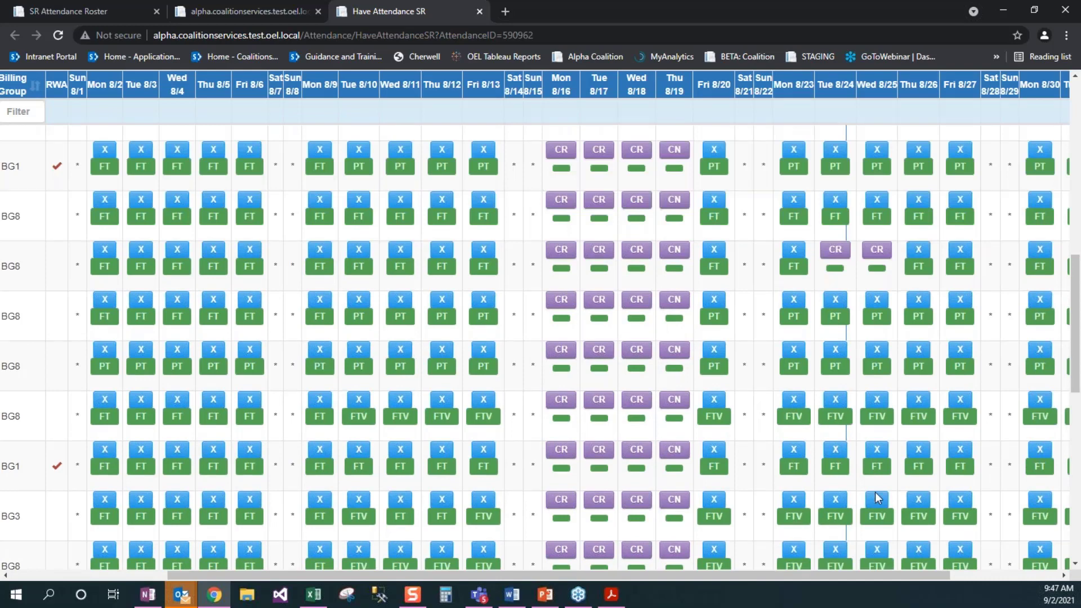
scroll(876, 498, down, 3)
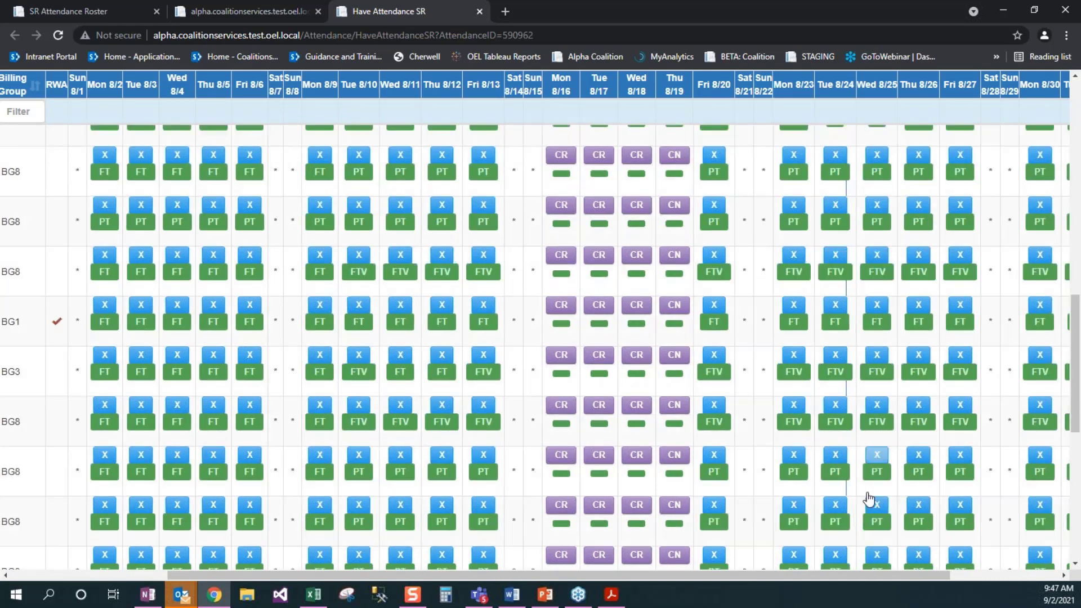
scroll(870, 499, down, 3)
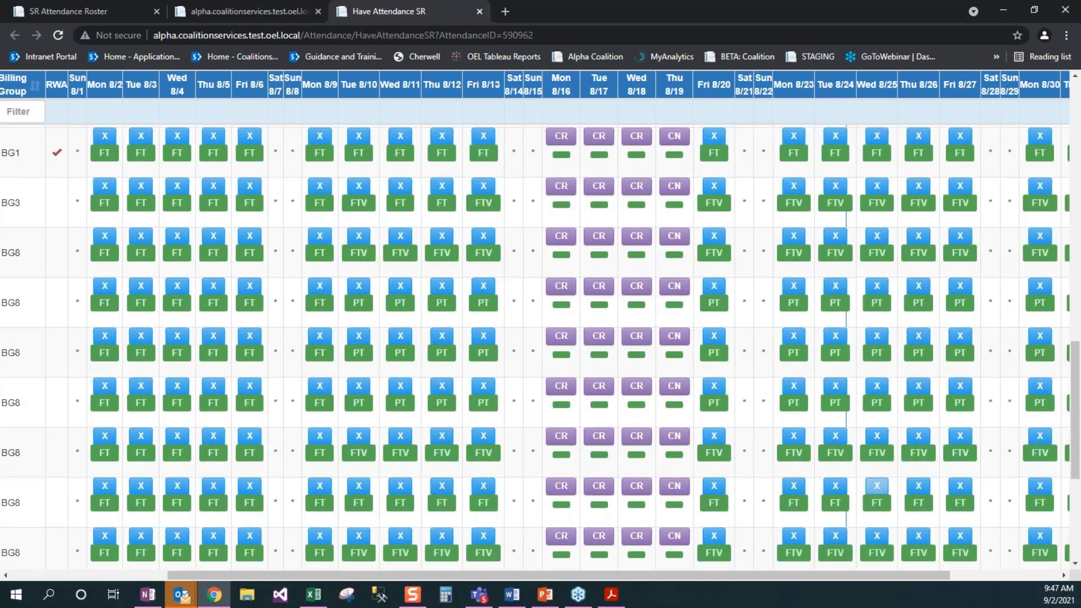
click(978, 575)
scroll(1067, 504, down, 2)
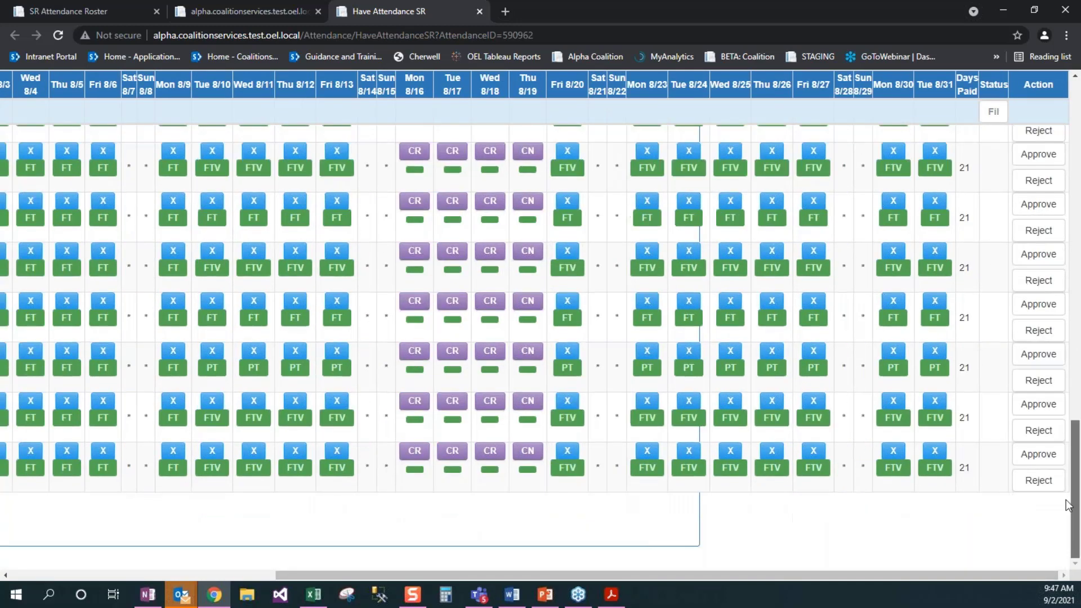
scroll(1066, 503, up, 3)
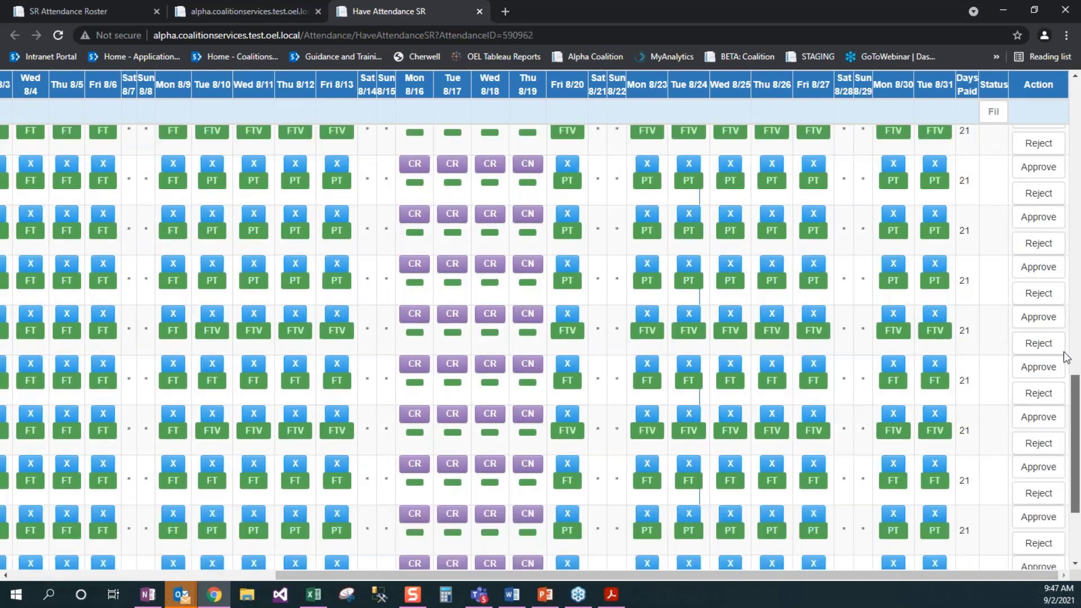
scroll(1065, 356, up, 15)
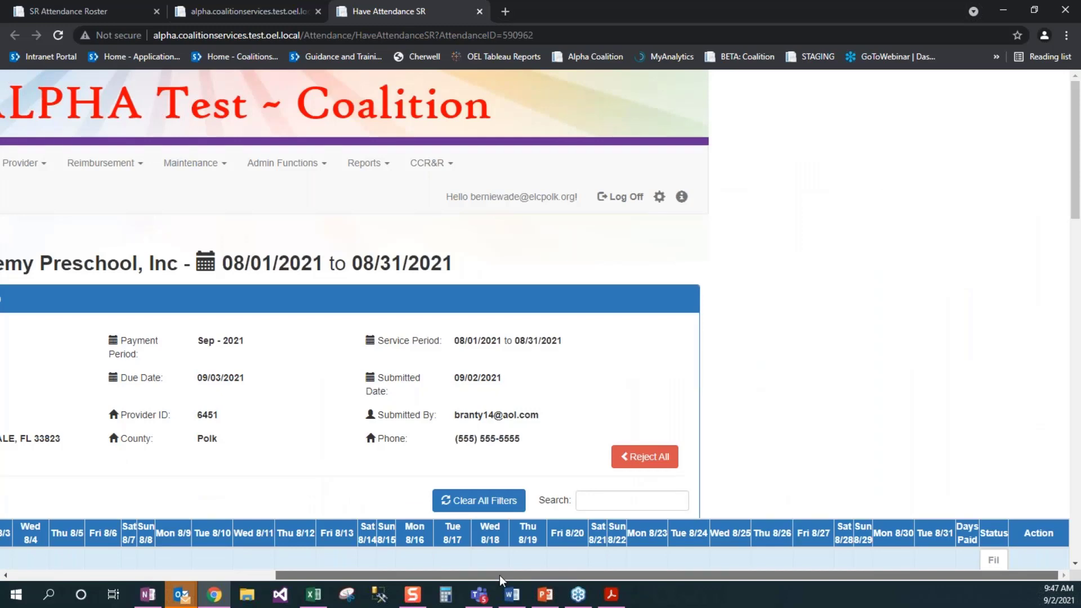
mouse_move(499, 576)
mouse_down()
mouse_move(465, 580)
mouse_move(514, 578)
mouse_up()
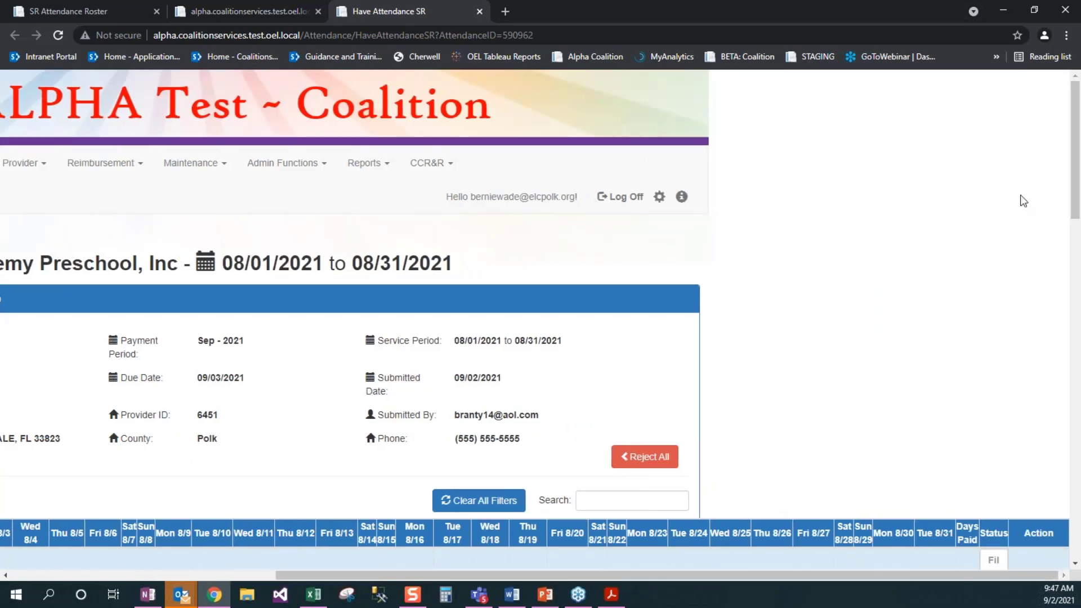
scroll(1069, 203, down, 1)
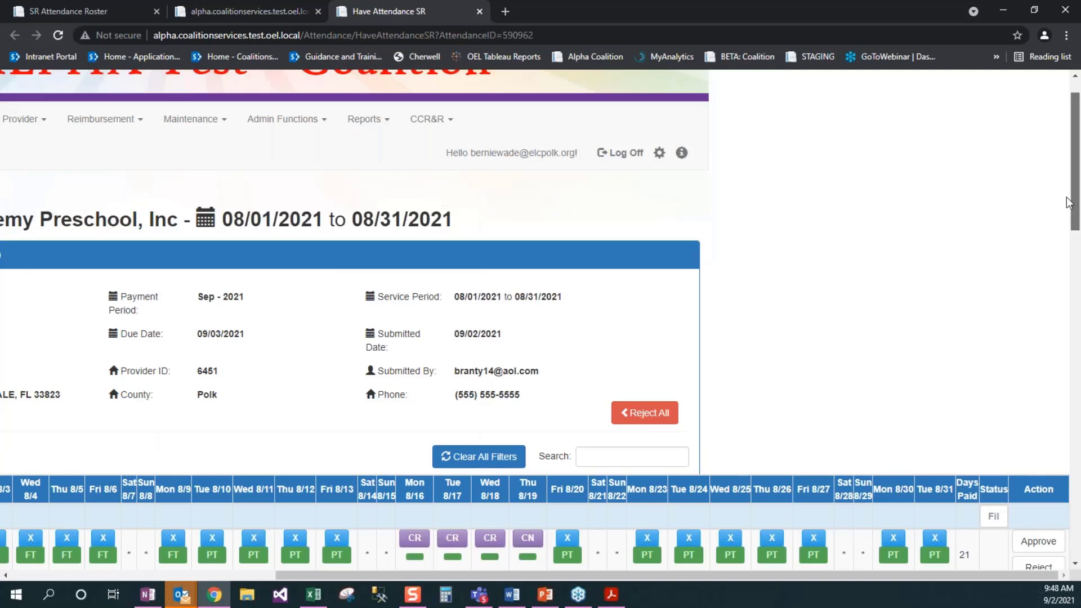
scroll(1067, 202, down, 5)
Step: Approve each child's August attendance, then approve the whole roster
click(1038, 291)
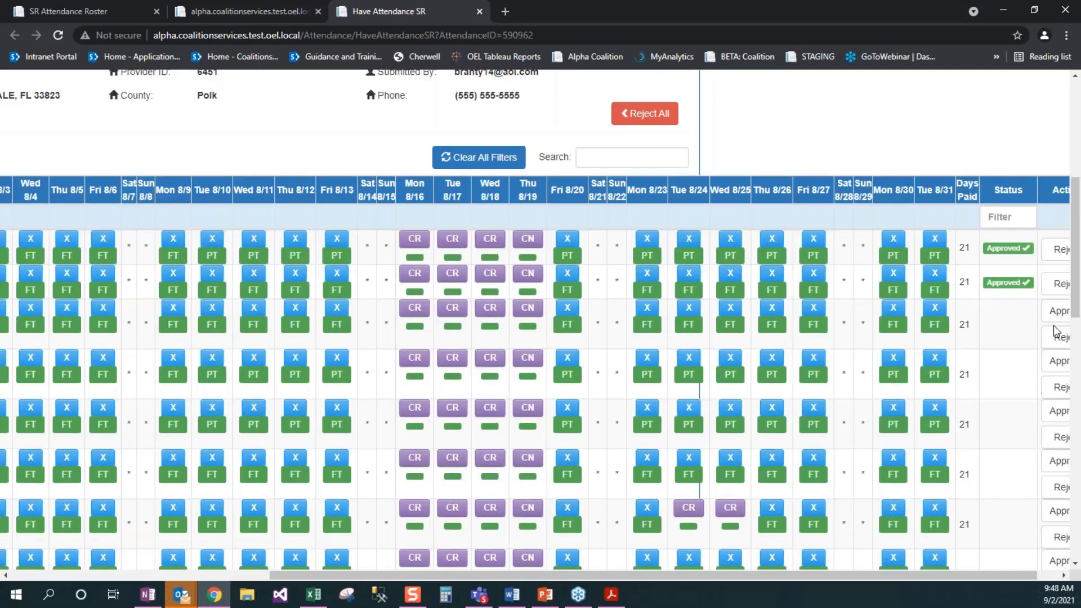
click(1056, 311)
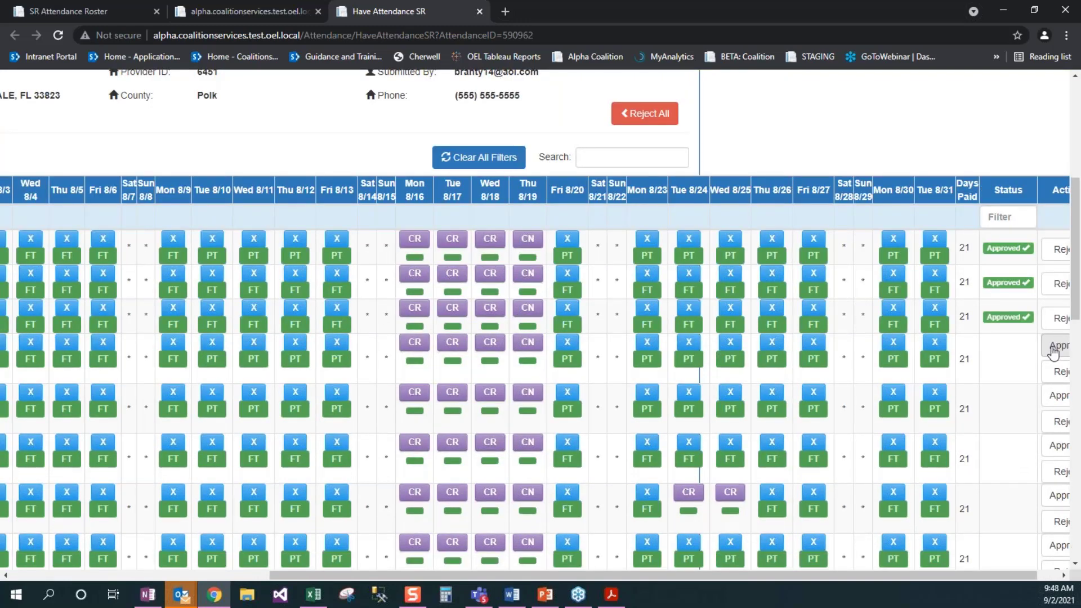
click(1053, 347)
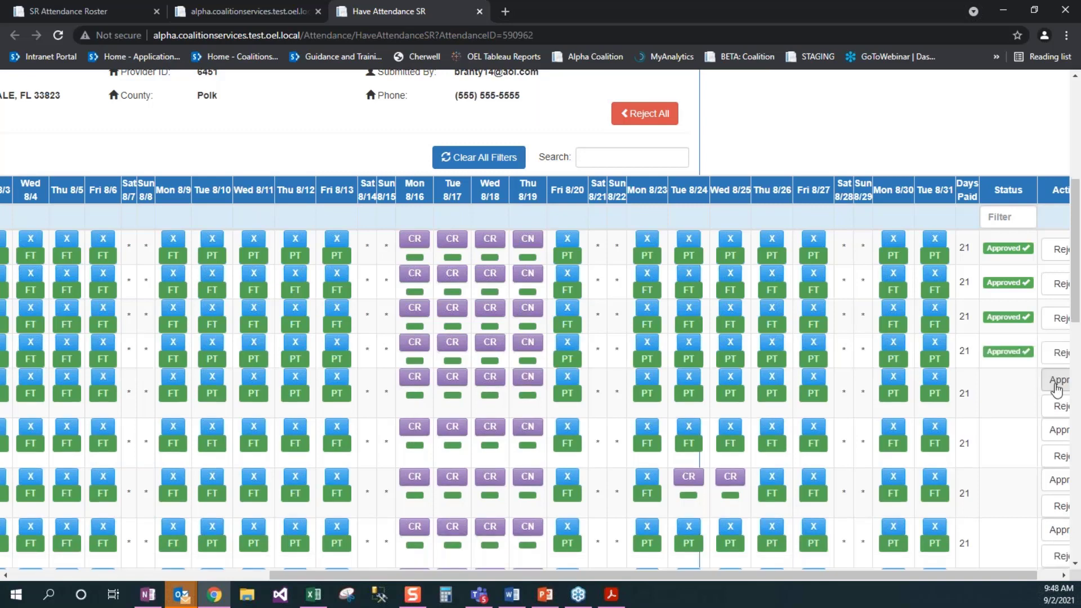
click(1056, 387)
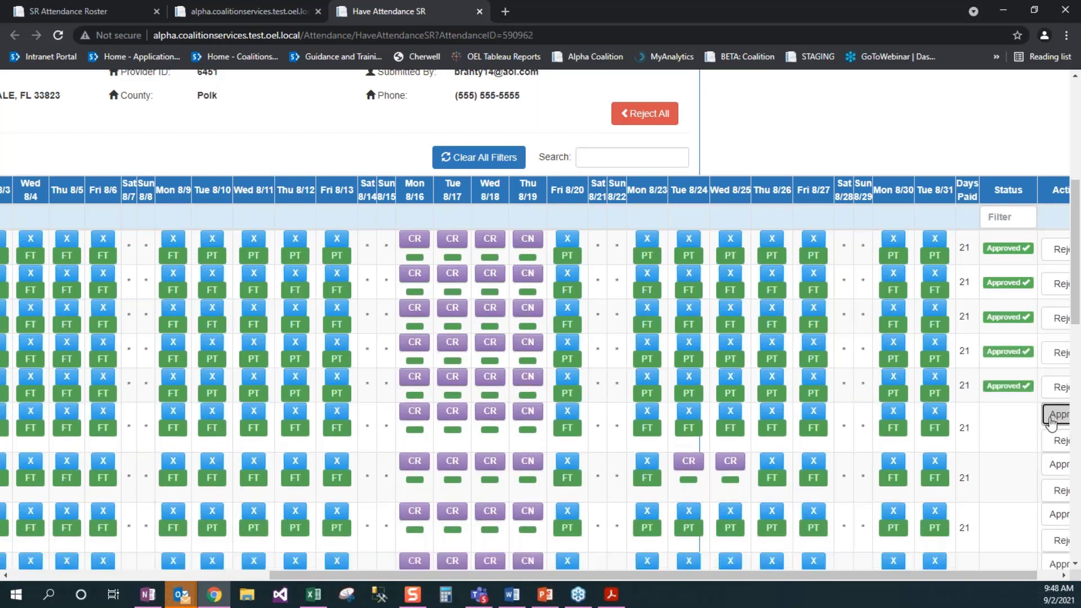
click(1052, 416)
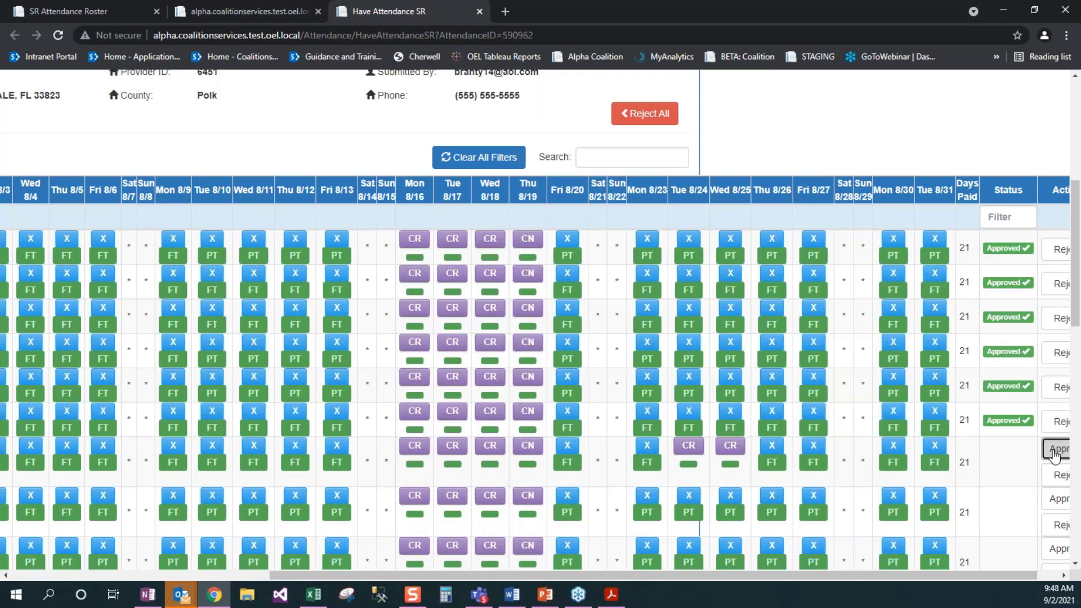
click(1055, 450)
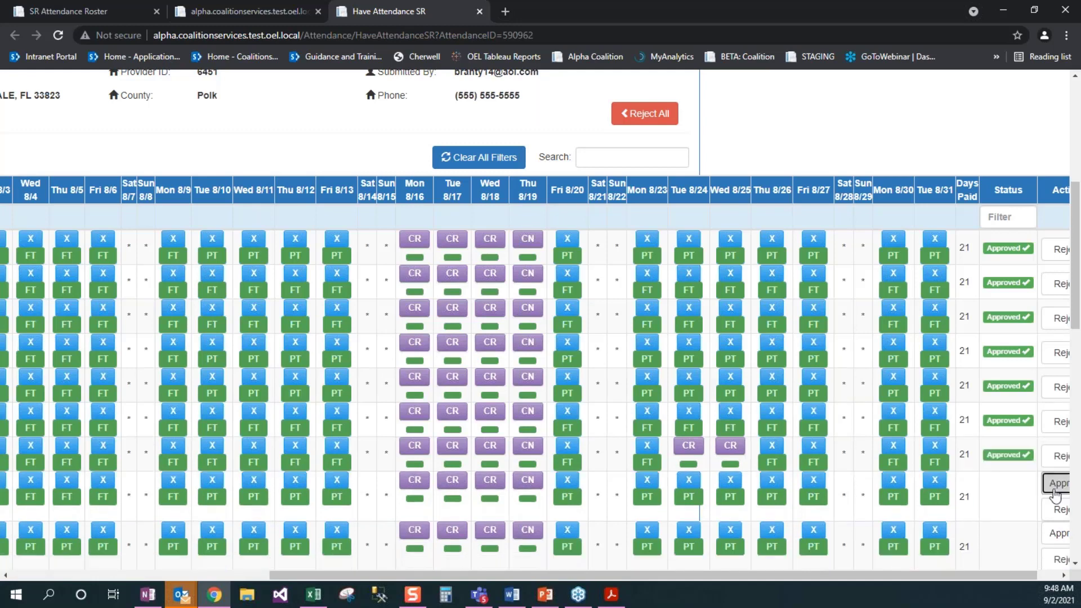
click(1056, 484)
scroll(1056, 422, down, 5)
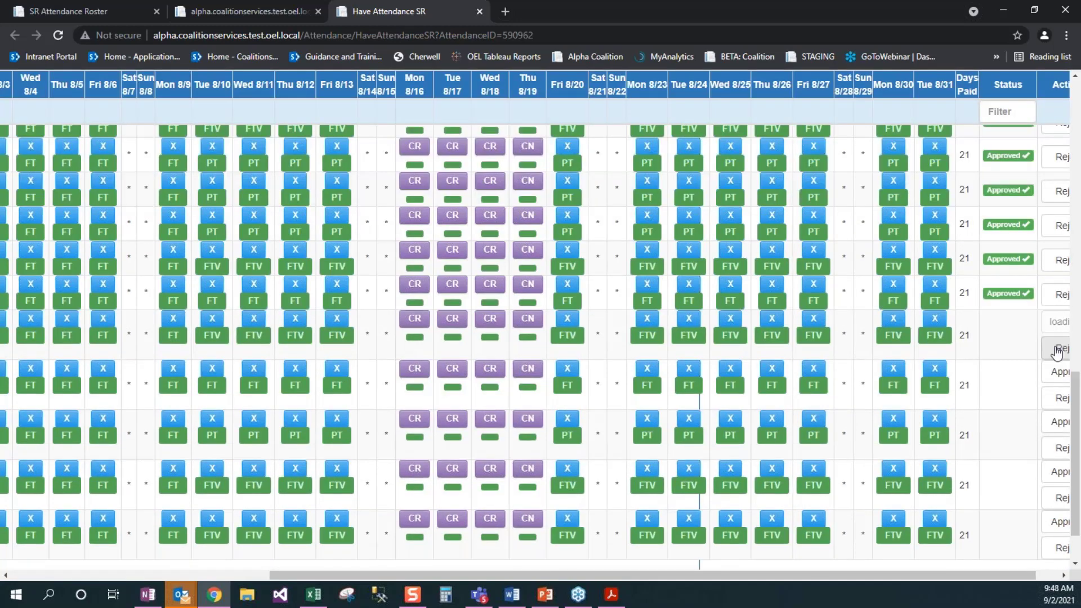
click(1059, 371)
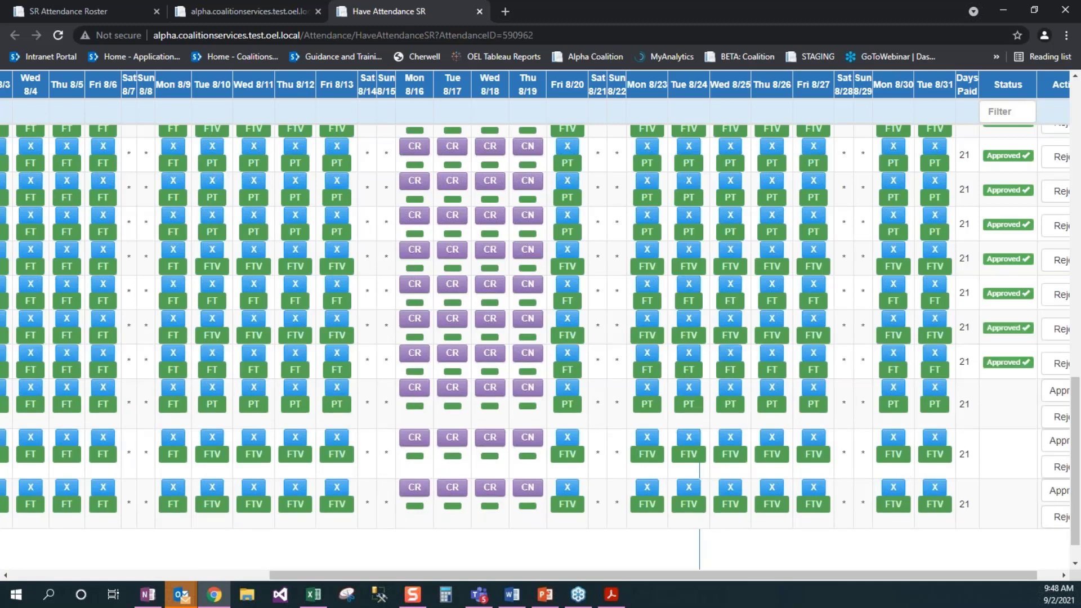
click(1056, 440)
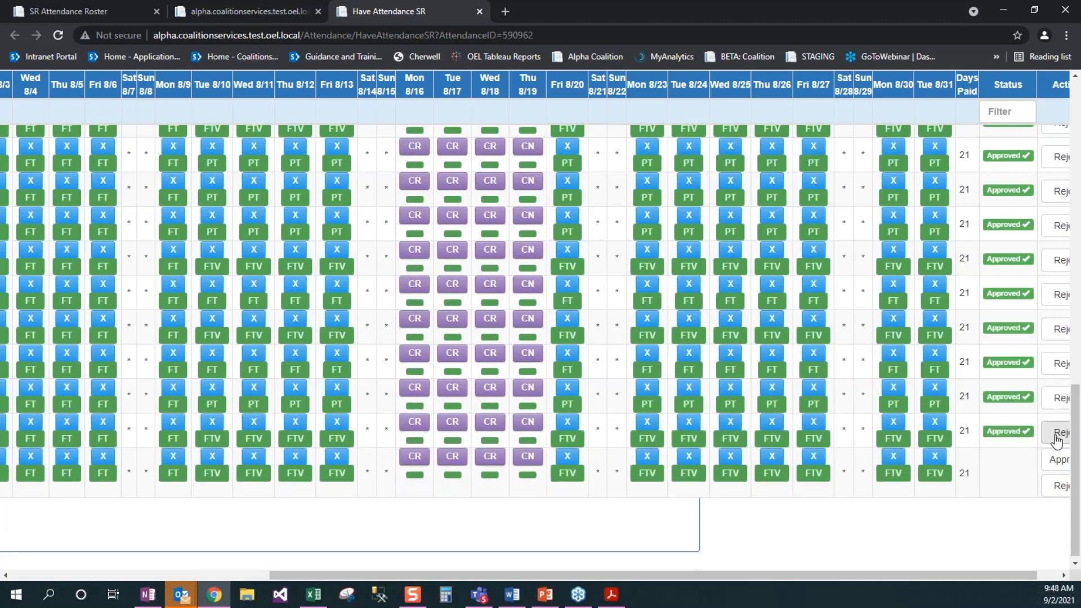
click(1058, 459)
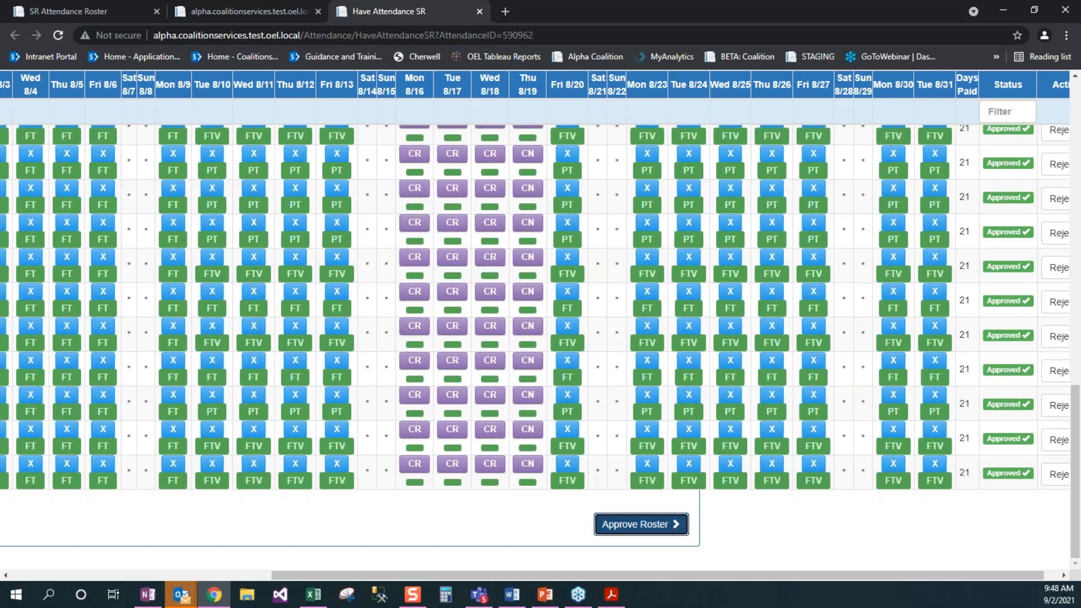
click(656, 525)
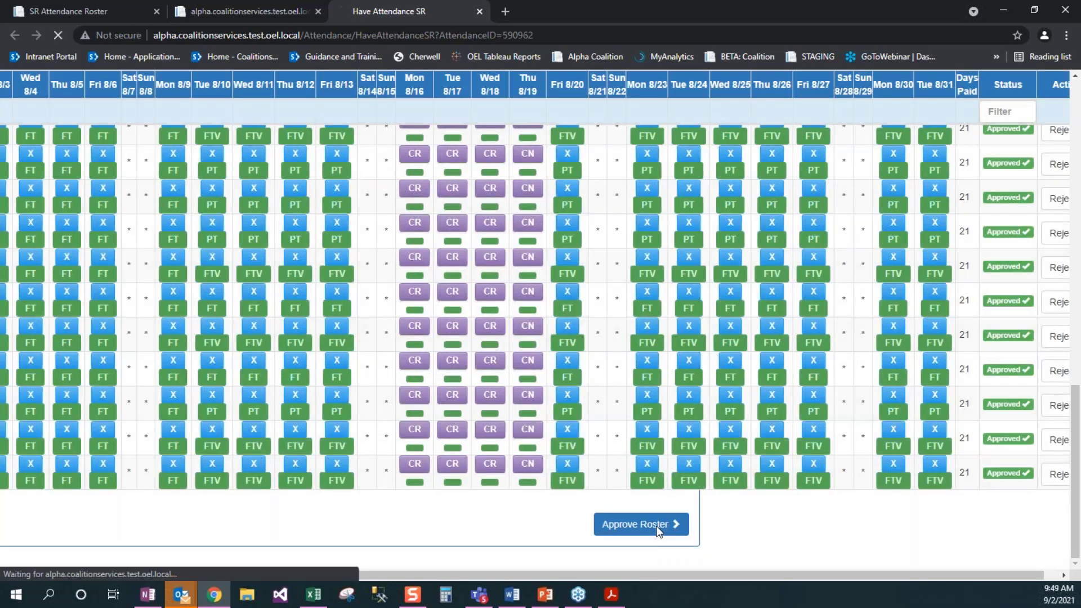
Step: Go to the Closed Attendance queue under Reimbursement Closeout
click(445, 164)
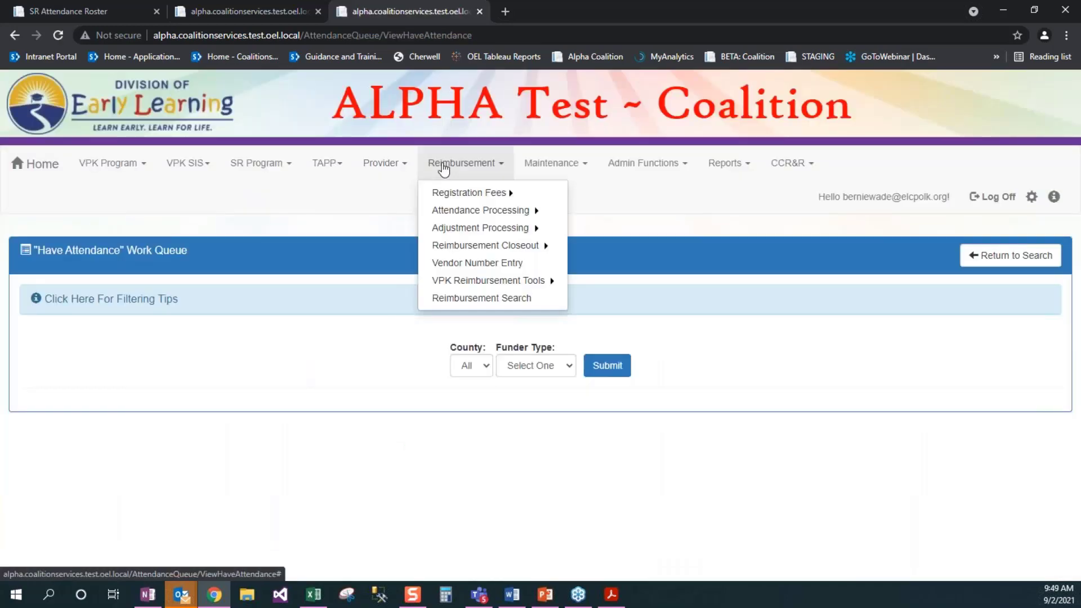
mouse_move(524, 244)
click(577, 249)
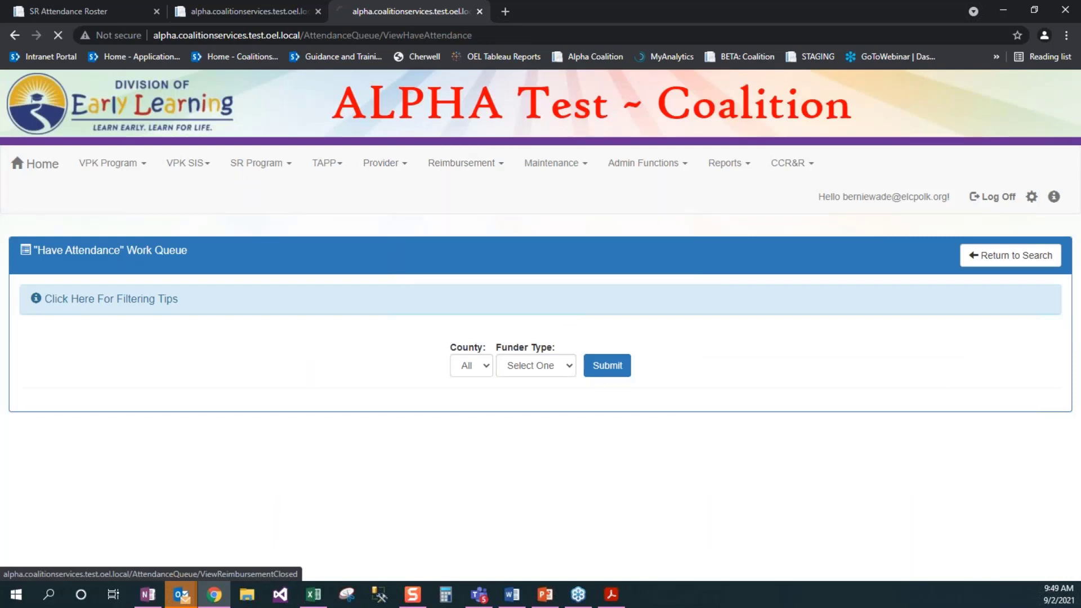
click(553, 369)
click(535, 408)
click(607, 366)
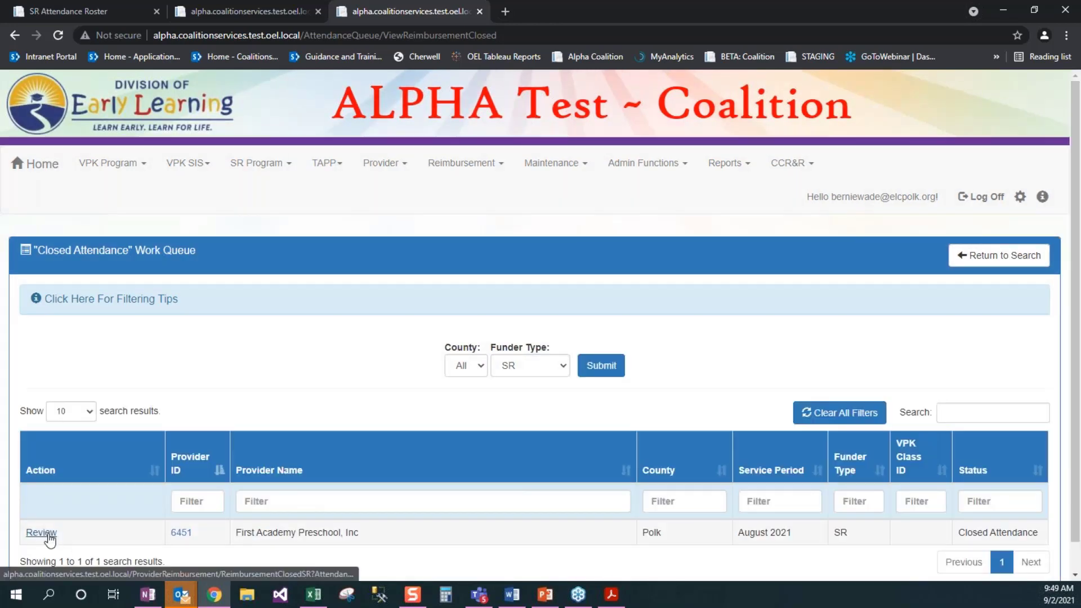
click(41, 533)
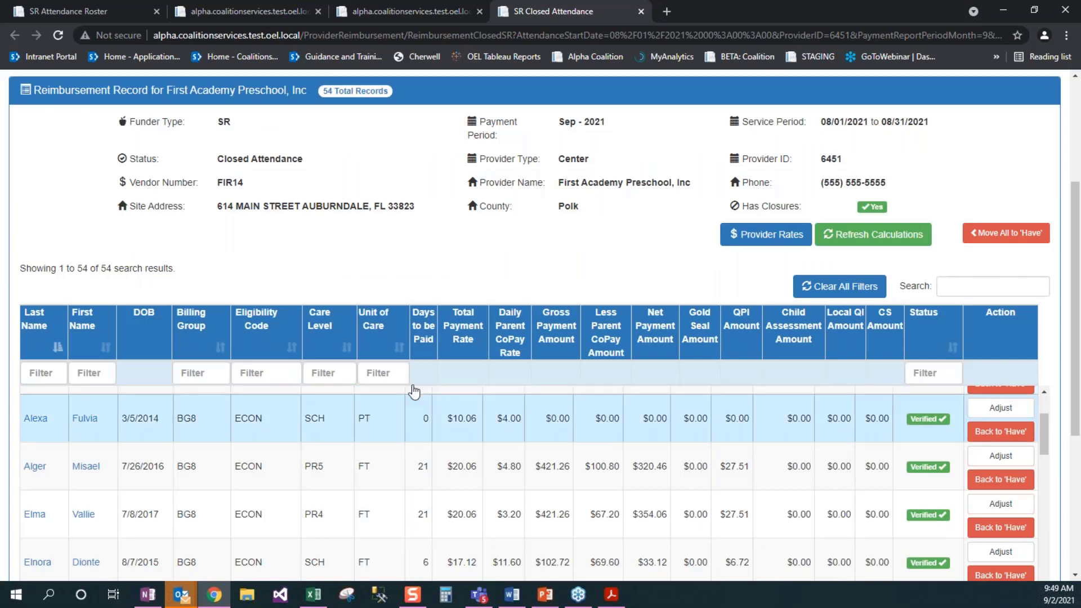
click(334, 373)
text(pr)
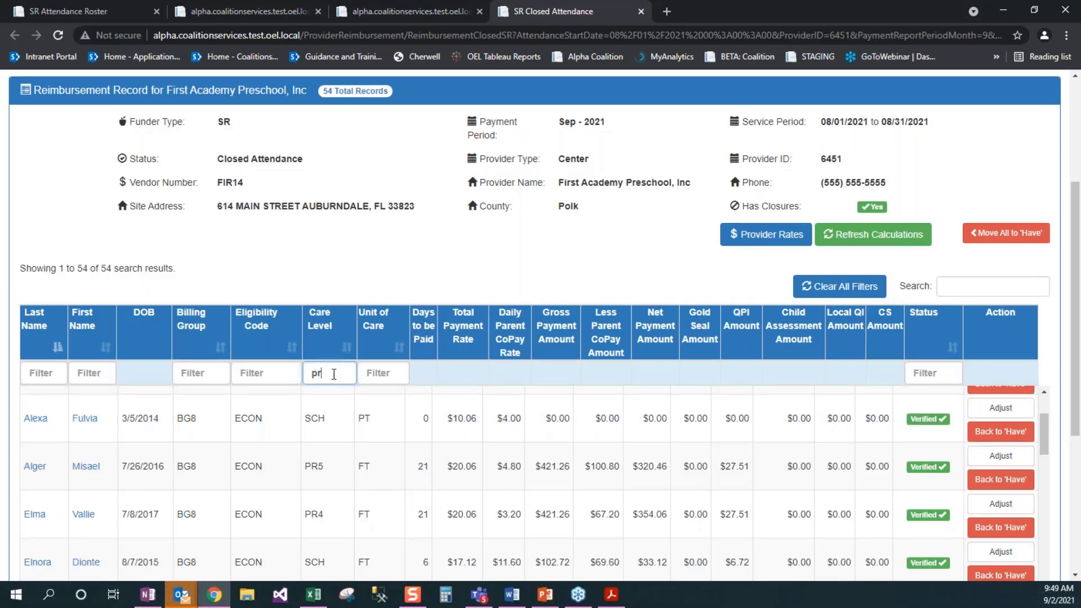
text(3)
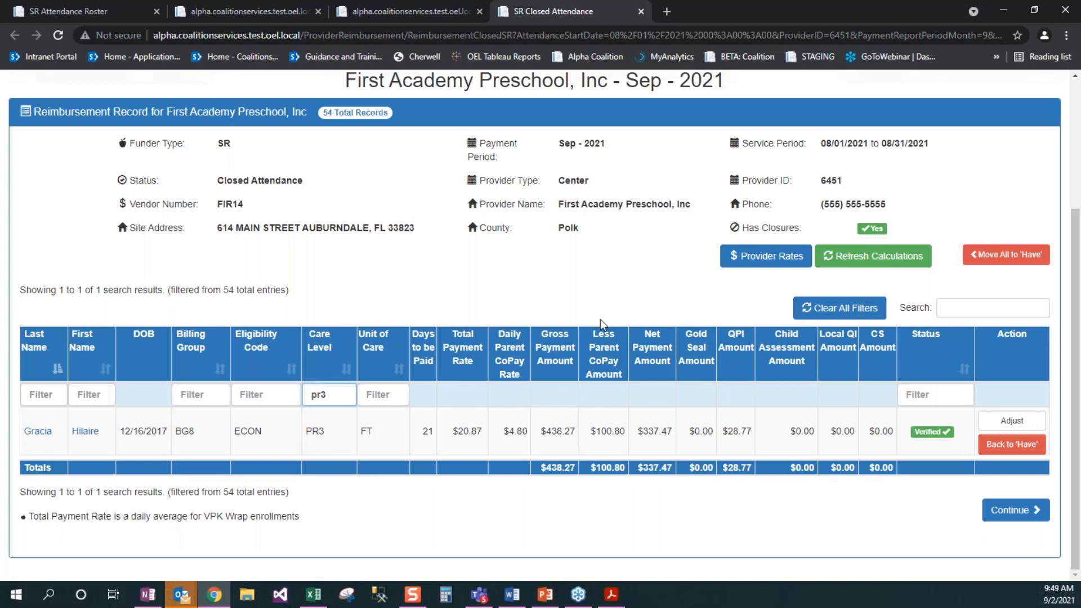
scroll(599, 319, up, 1)
scroll(599, 319, up, 1)
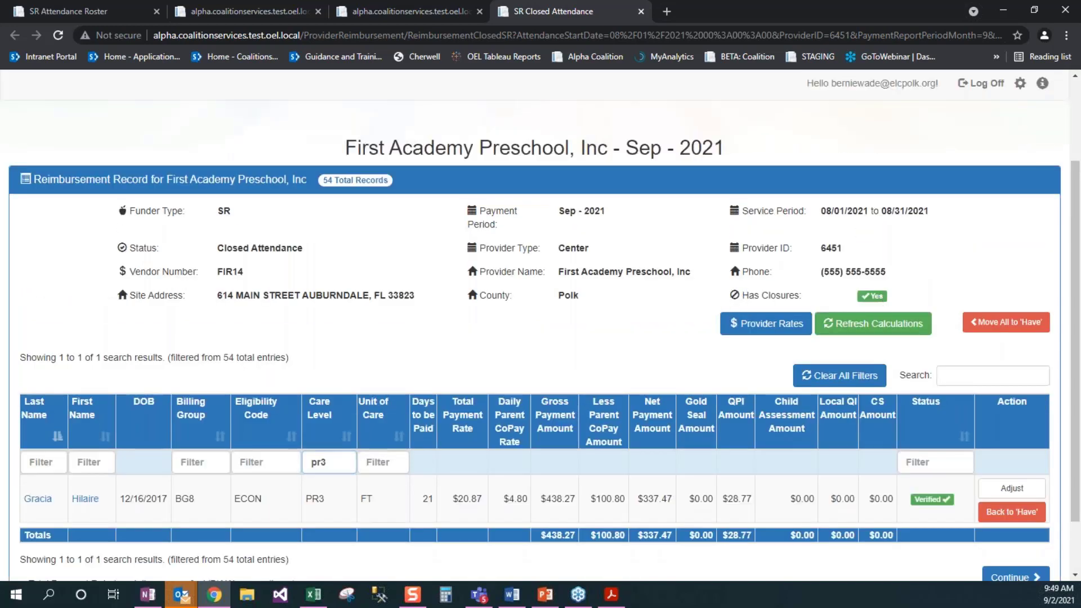
drag(741, 294, 900, 298)
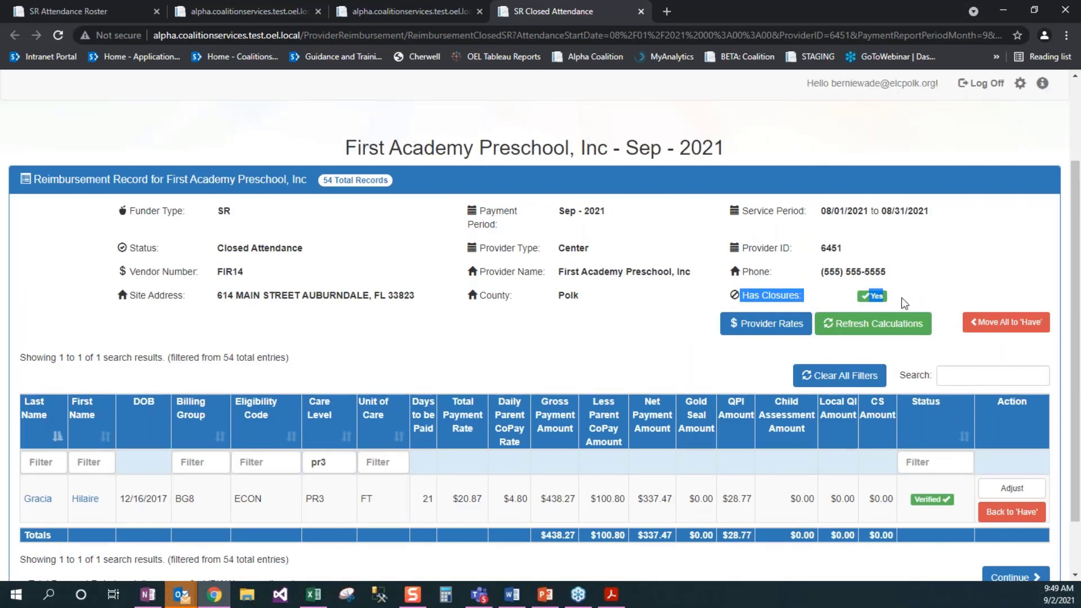
click(903, 296)
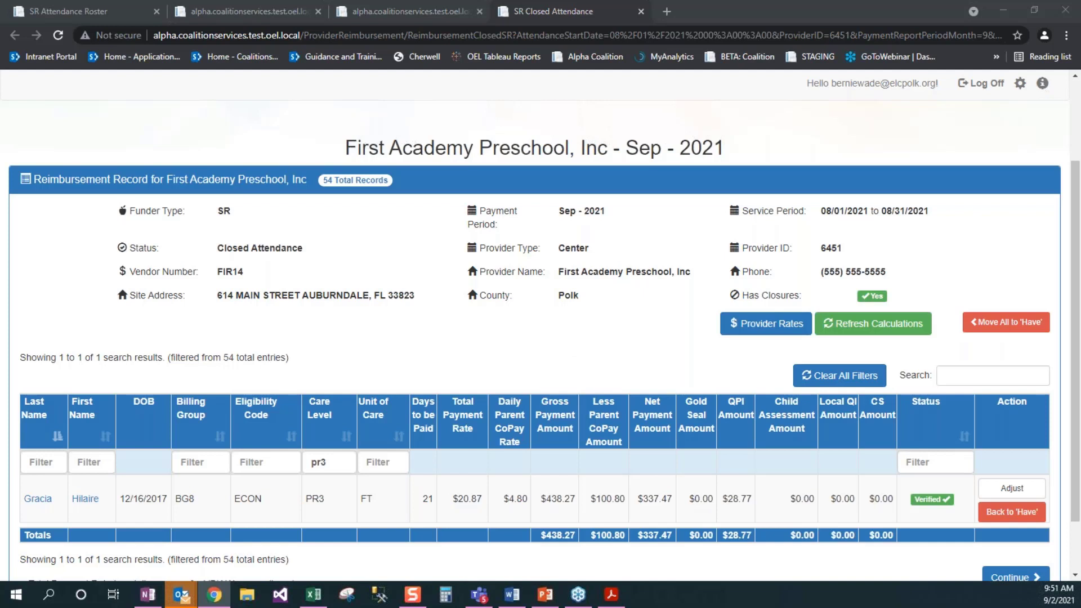
click(682, 199)
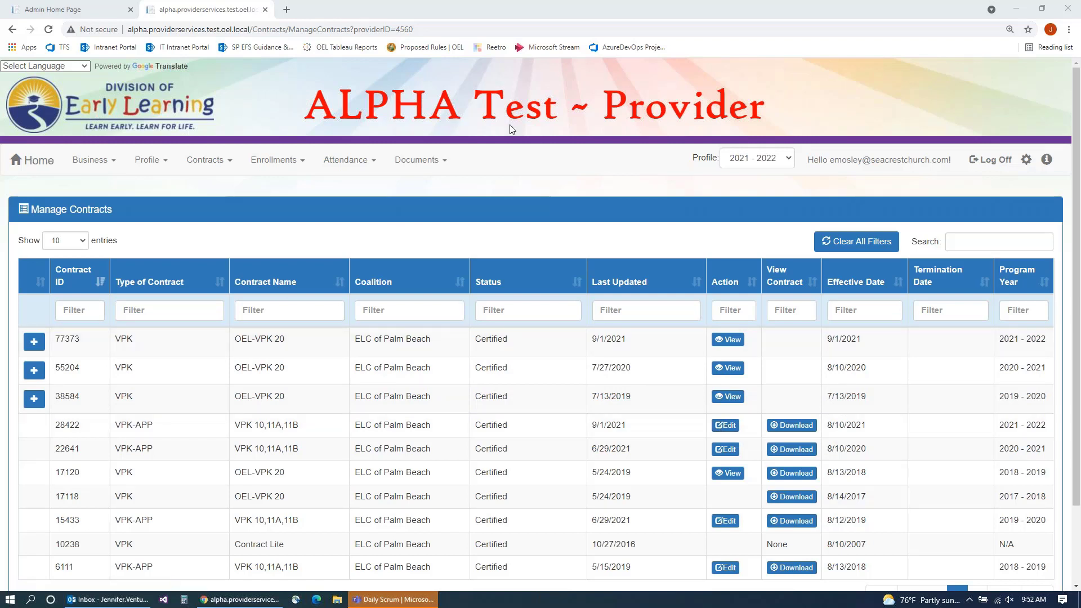
Step: Edit VPK-APP contract 28422 from the Manage Contracts list
click(725, 425)
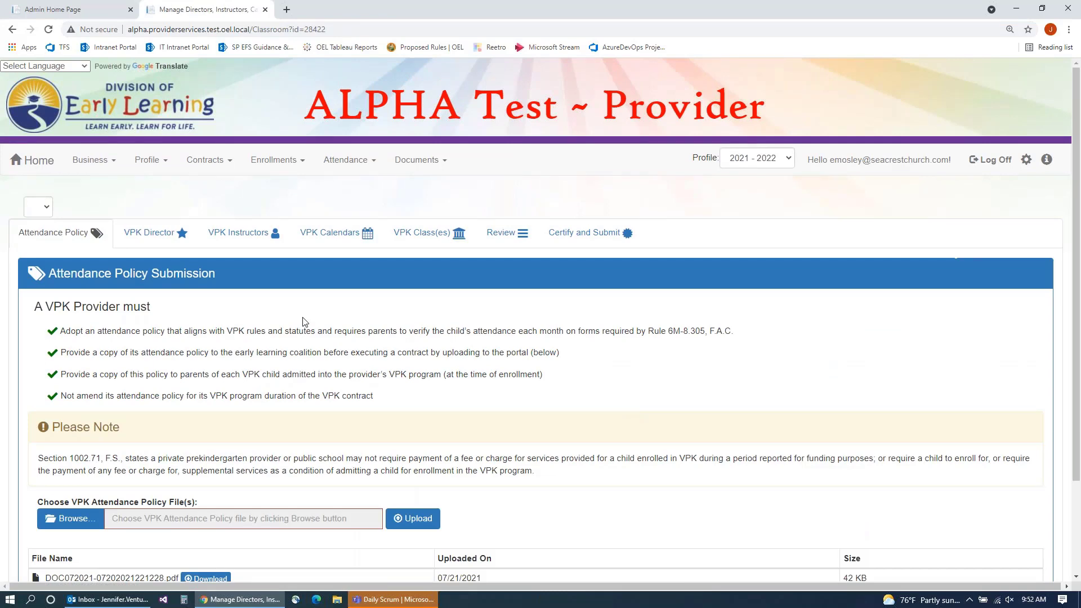
Step: Review the application's VPK Calendars tab
scroll(306, 324, down, 1)
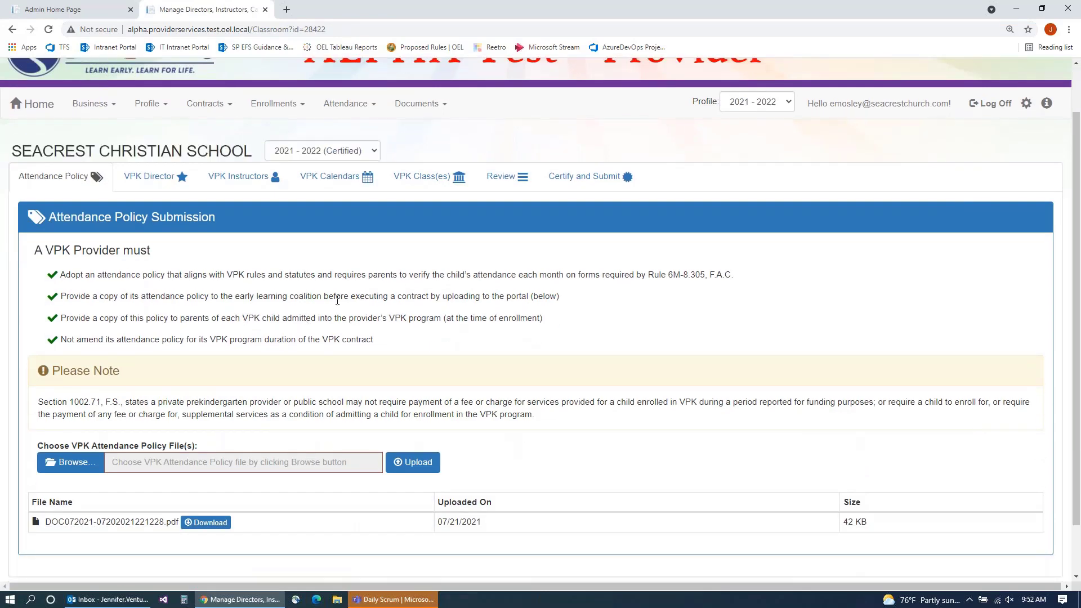
click(331, 180)
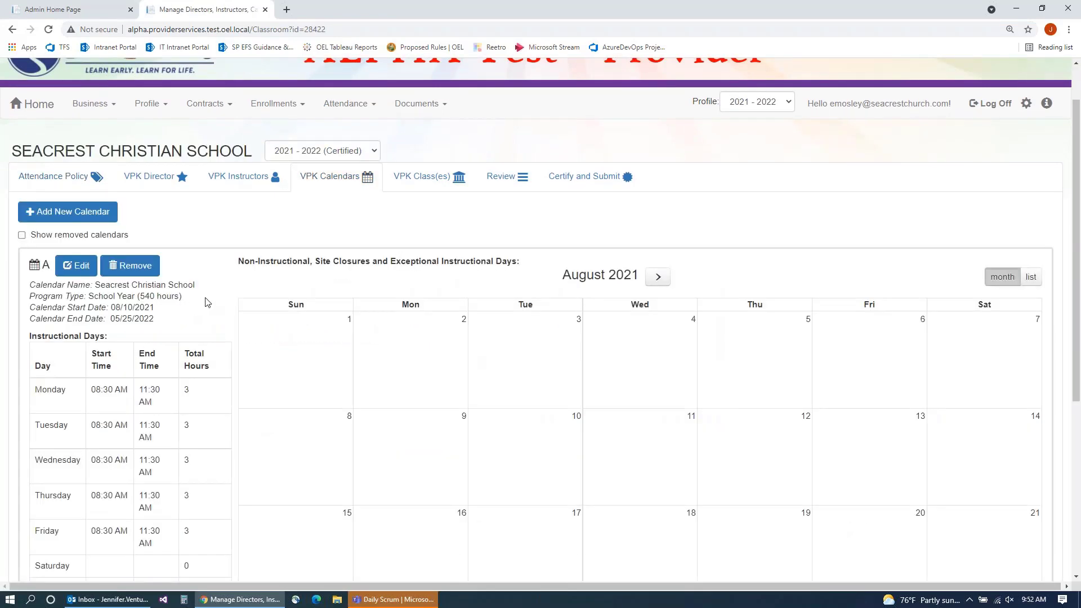
scroll(207, 303, down, 5)
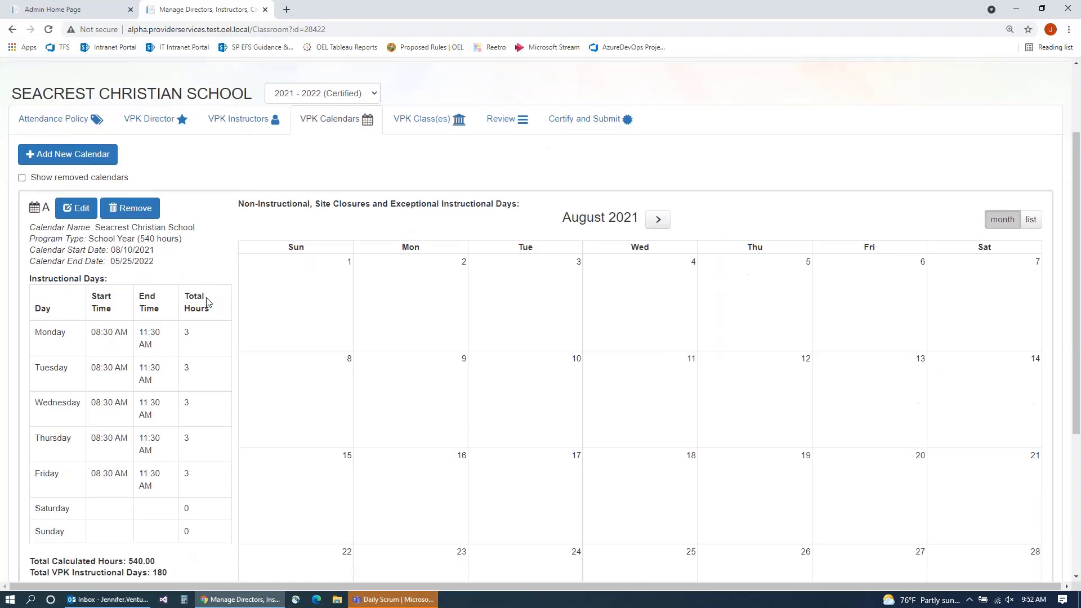
scroll(209, 305, up, 1)
scroll(208, 305, up, 4)
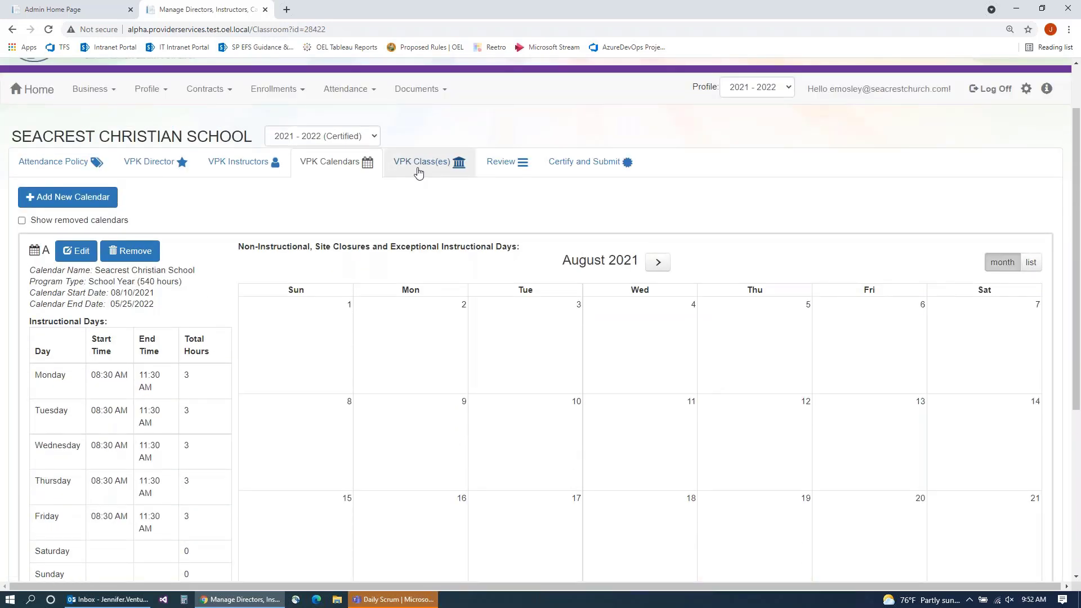
Step: Review classes AF21 and BF21 on the VPK Class(es) tab, highlighting their Seacrest Christian School calendar
click(419, 165)
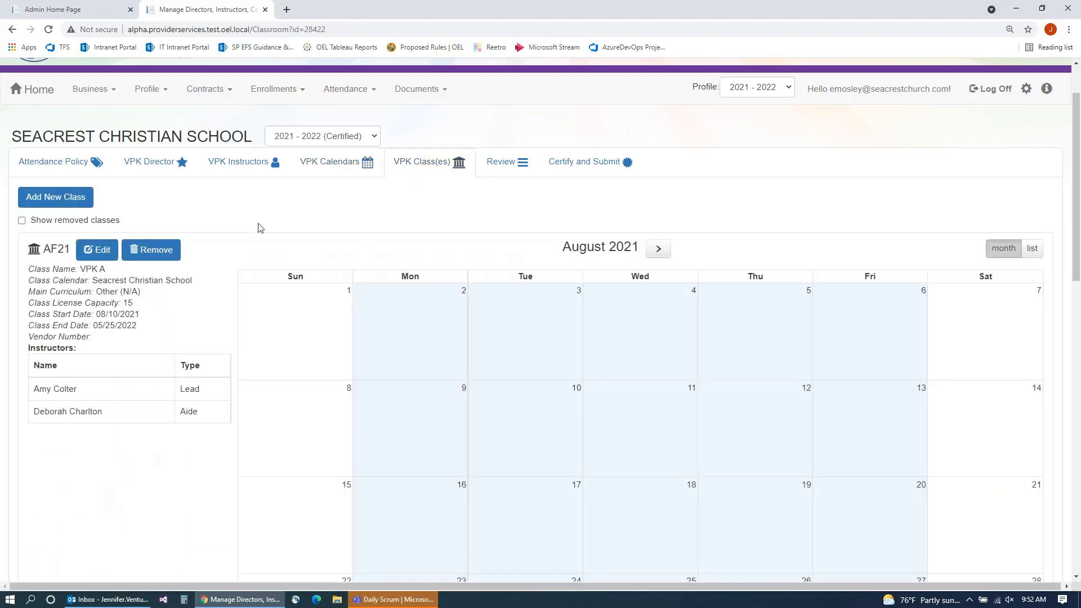
scroll(247, 237, down, 3)
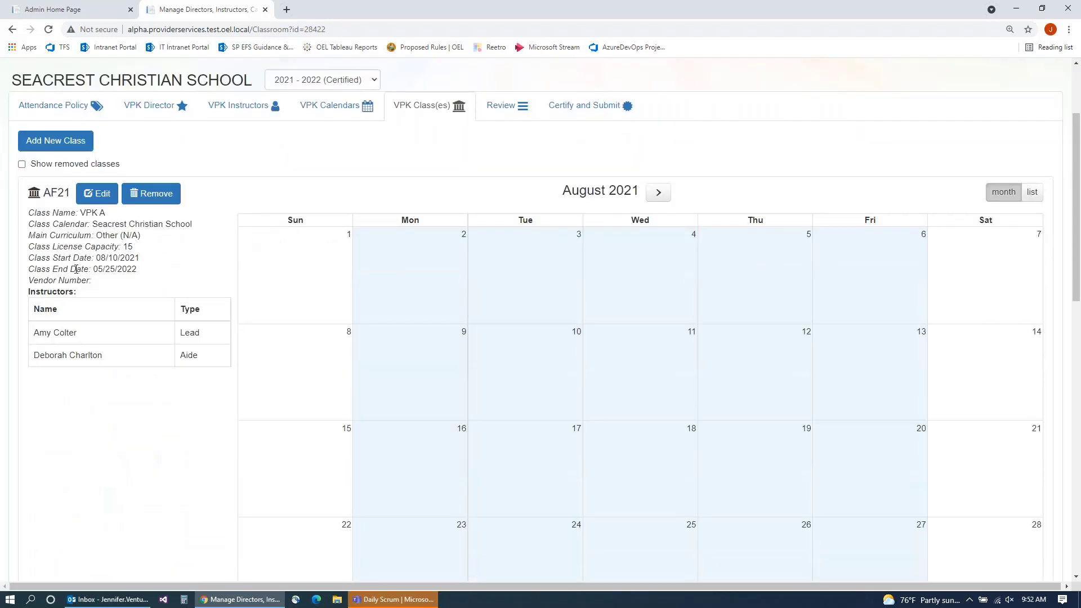
scroll(56, 206, down, 3)
scroll(57, 205, up, 5)
scroll(94, 236, down, 8)
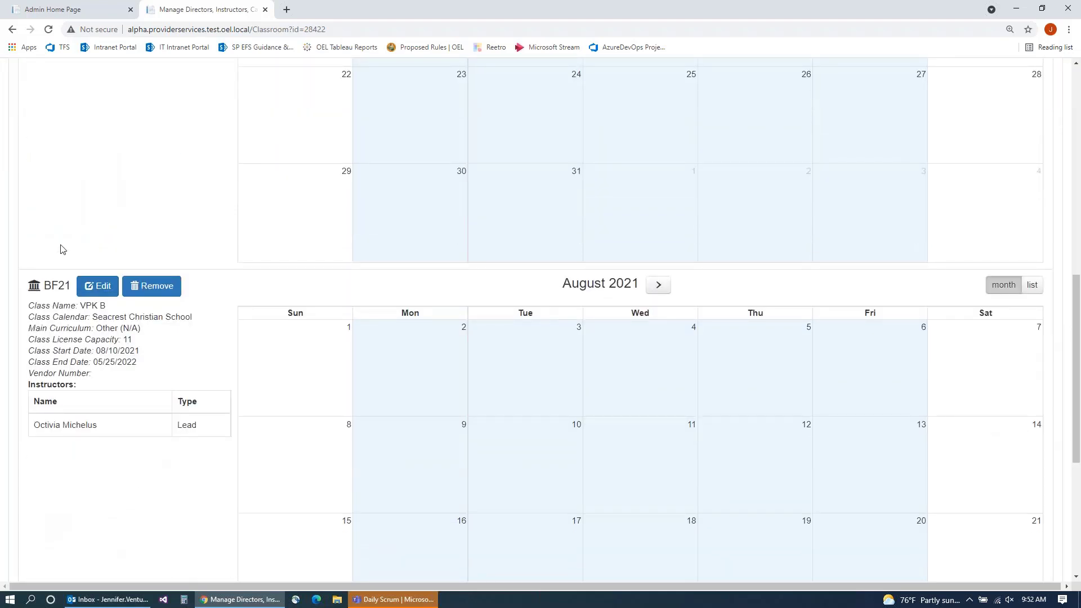
scroll(61, 246, up, 6)
scroll(64, 241, up, 2)
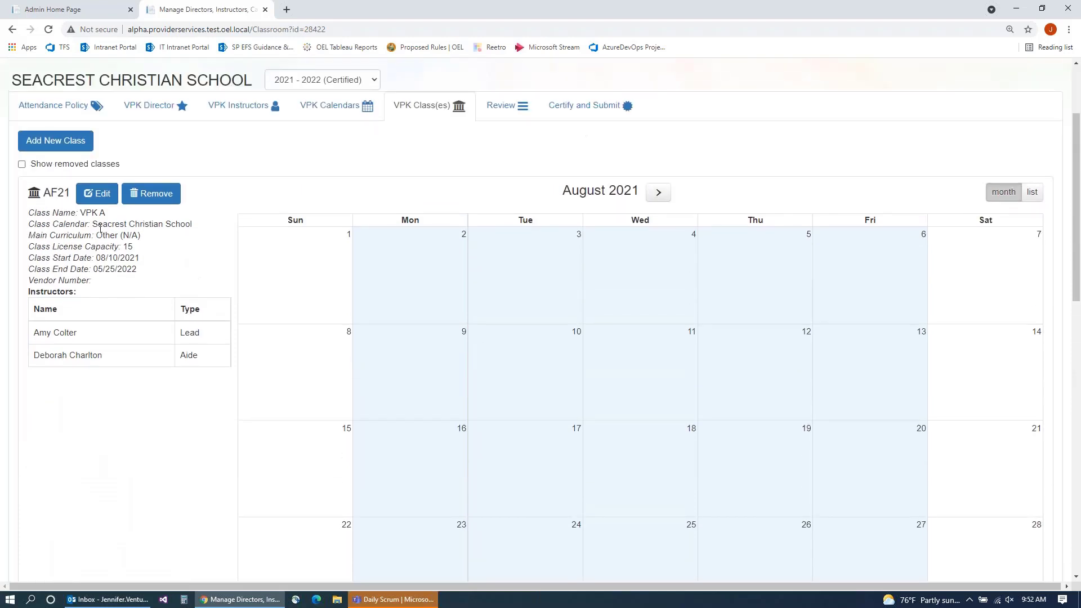
drag(92, 225, 195, 230)
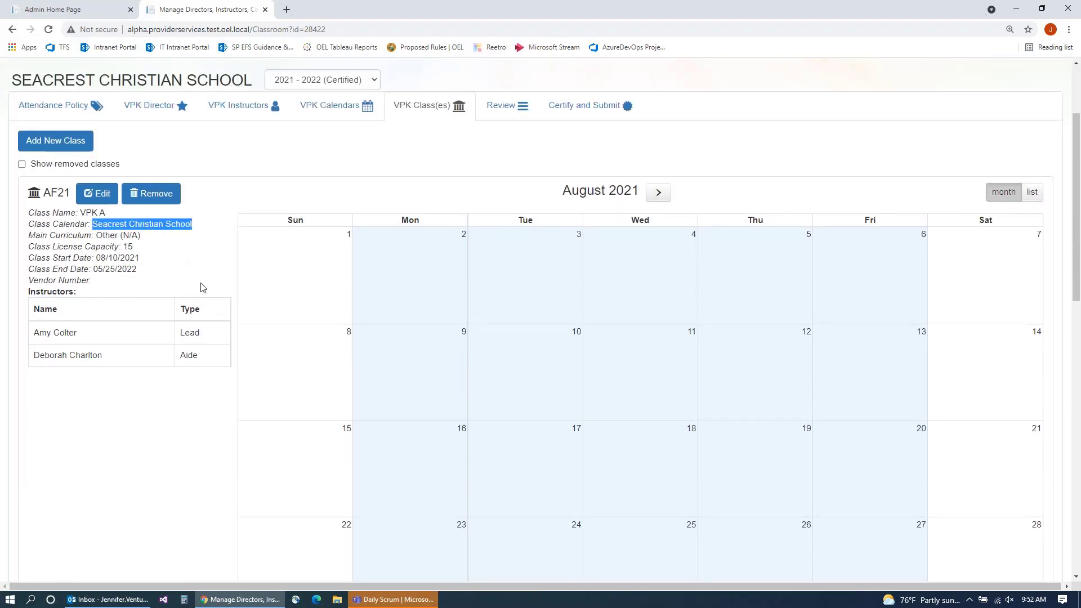
scroll(201, 302, down, 6)
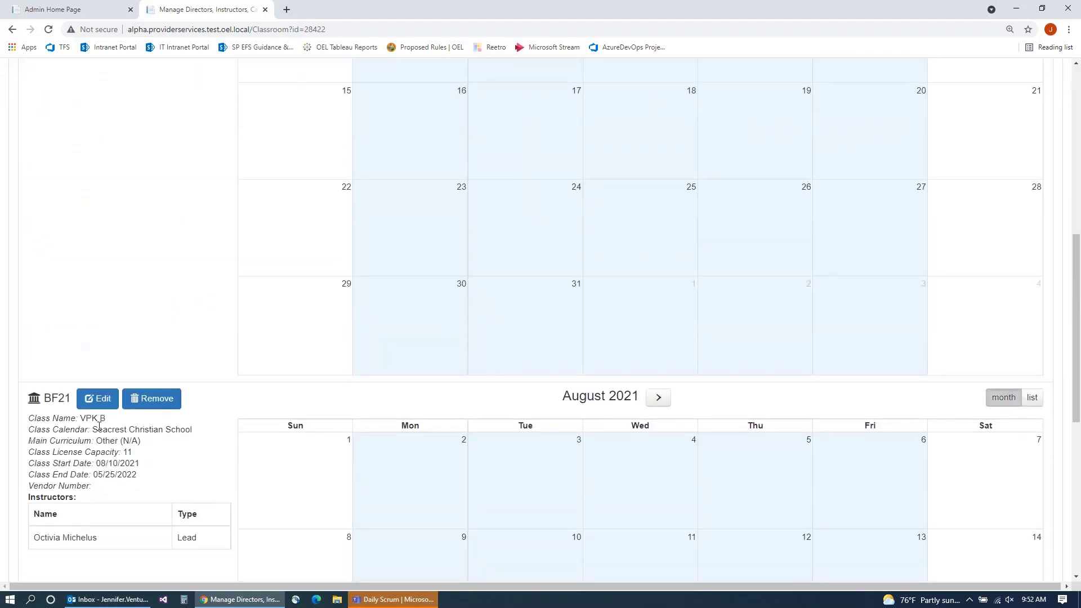
drag(93, 429, 200, 430)
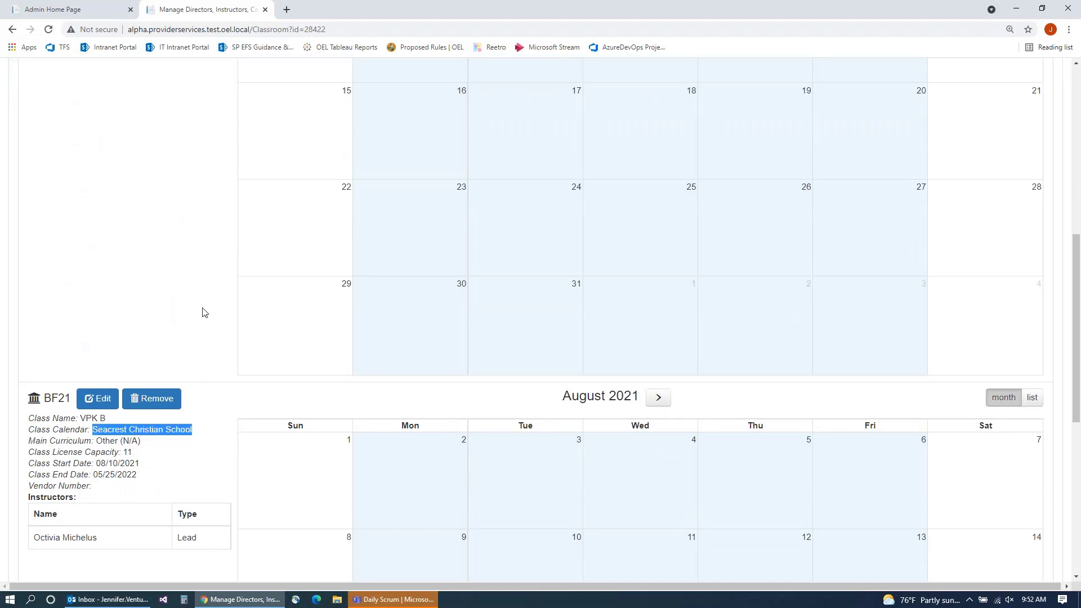
scroll(204, 313, down, 1)
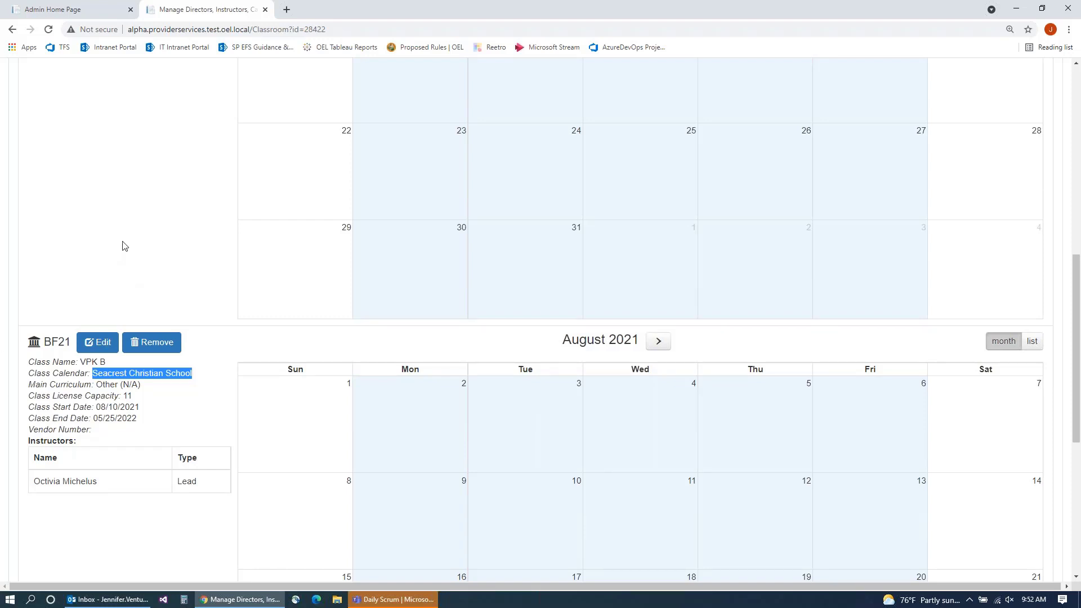
scroll(123, 244, up, 5)
scroll(142, 290, up, 2)
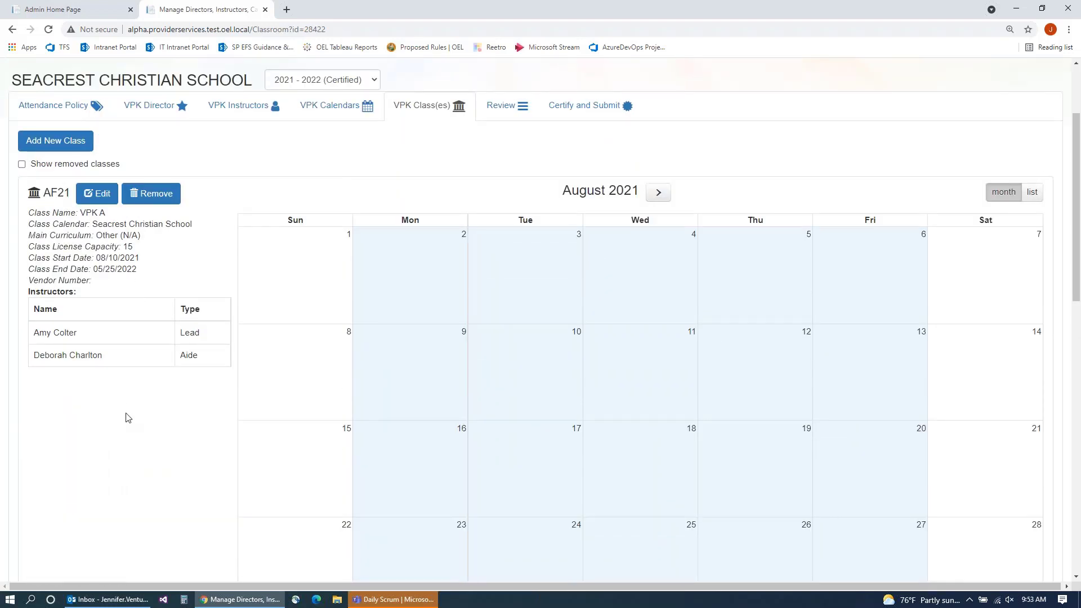
scroll(128, 411, down, 4)
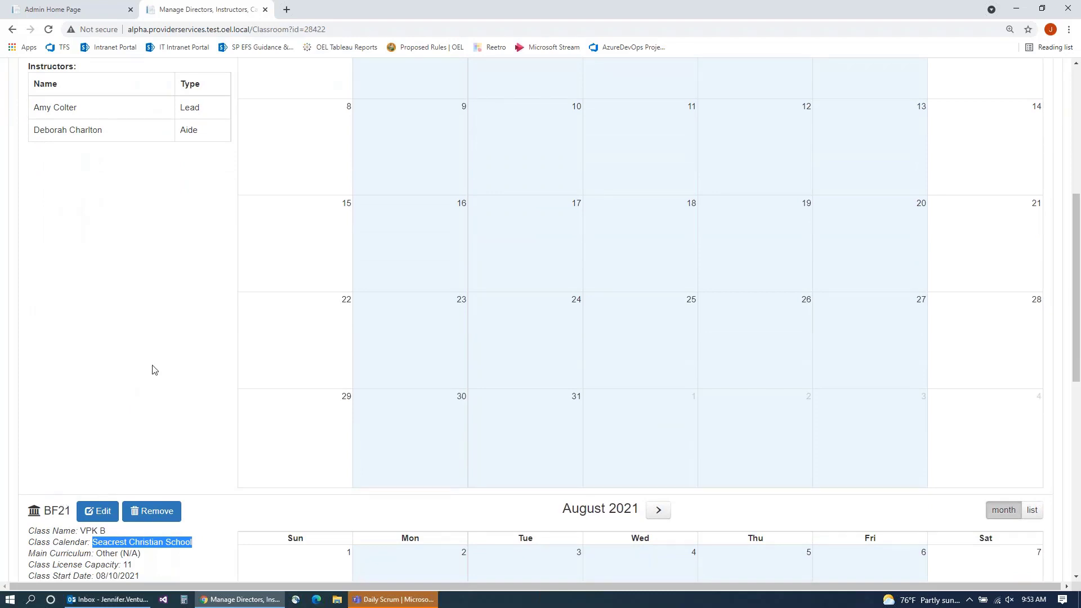
scroll(154, 369, up, 5)
scroll(229, 370, up, 1)
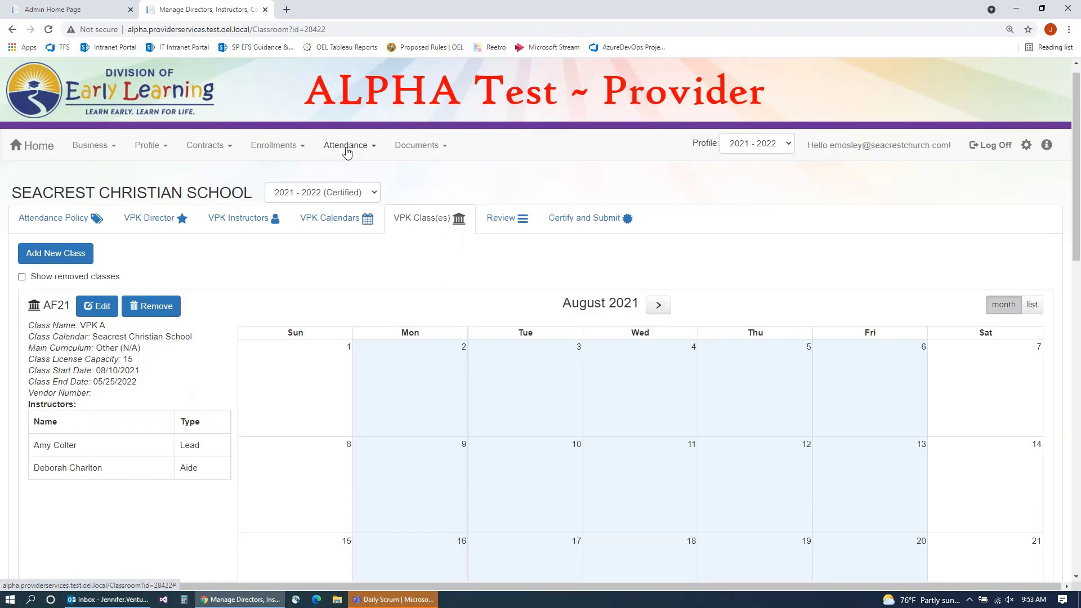
Step: Start a new Report Temporary Closure form from the Attendance > Temporary Closures list
click(347, 152)
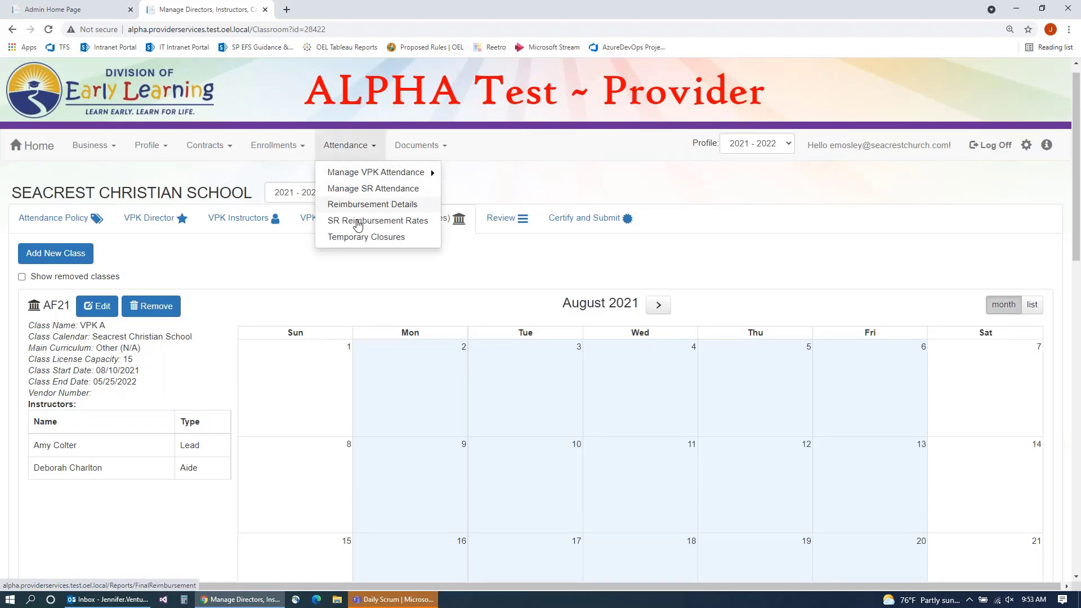
click(362, 238)
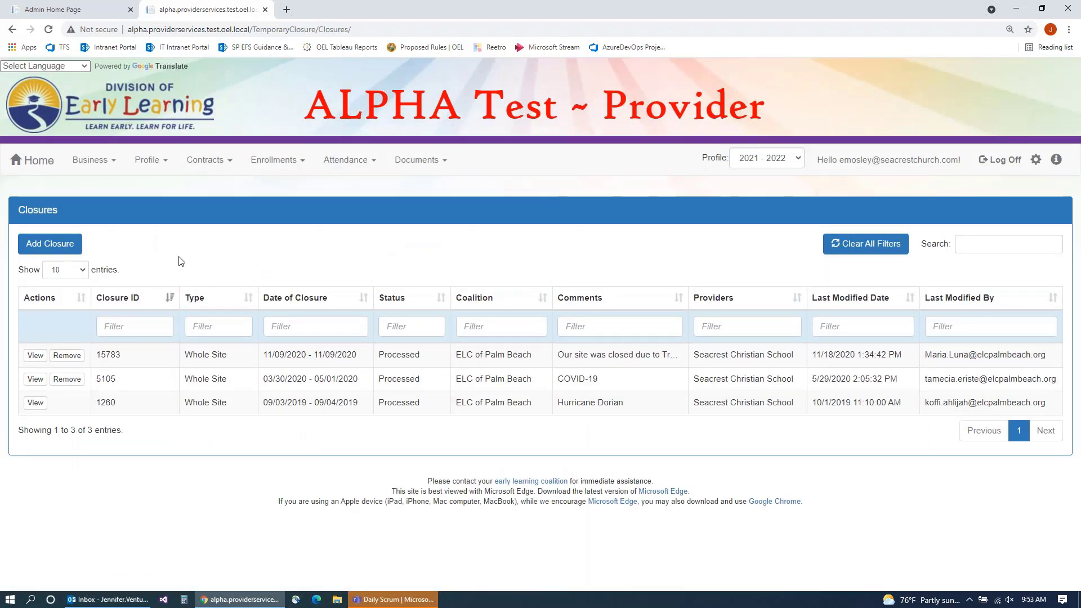
click(61, 247)
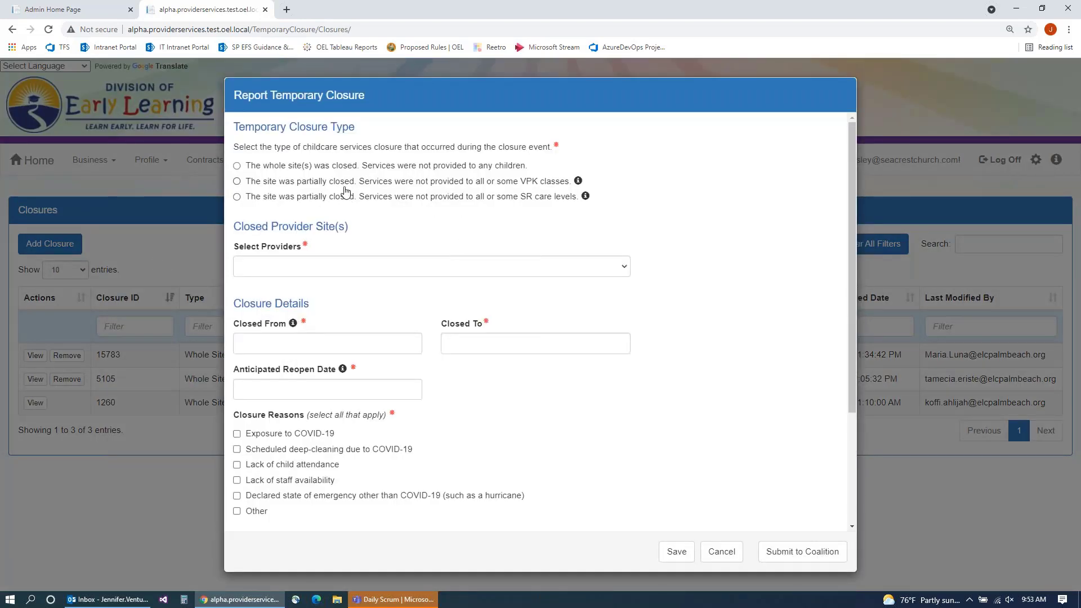
Step: Mark the closure as partial, affecting VPK classes, for Seacrest Christian School
click(236, 181)
click(336, 270)
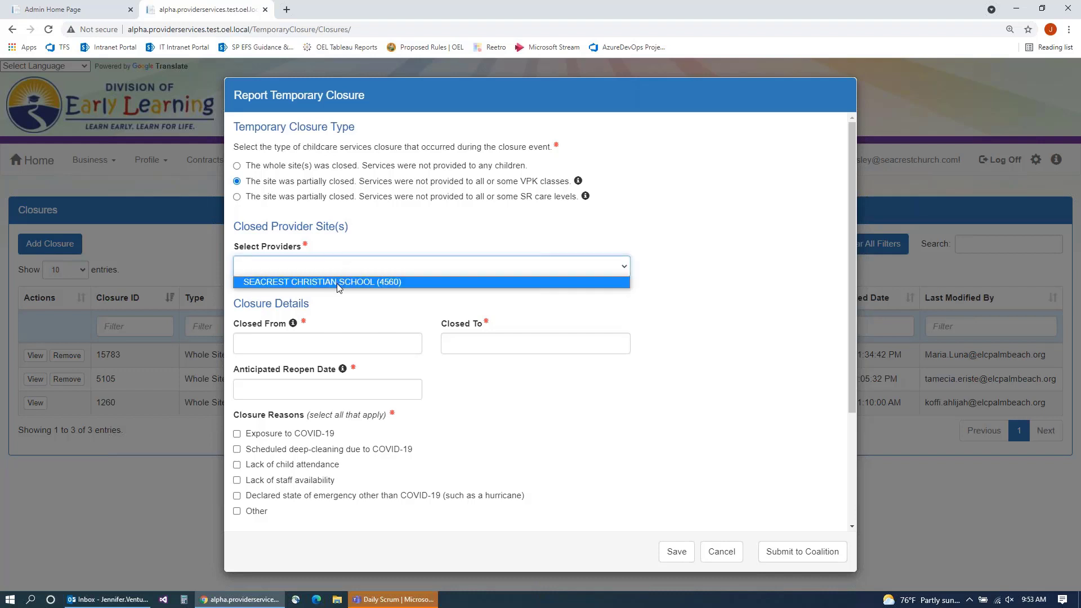
click(336, 283)
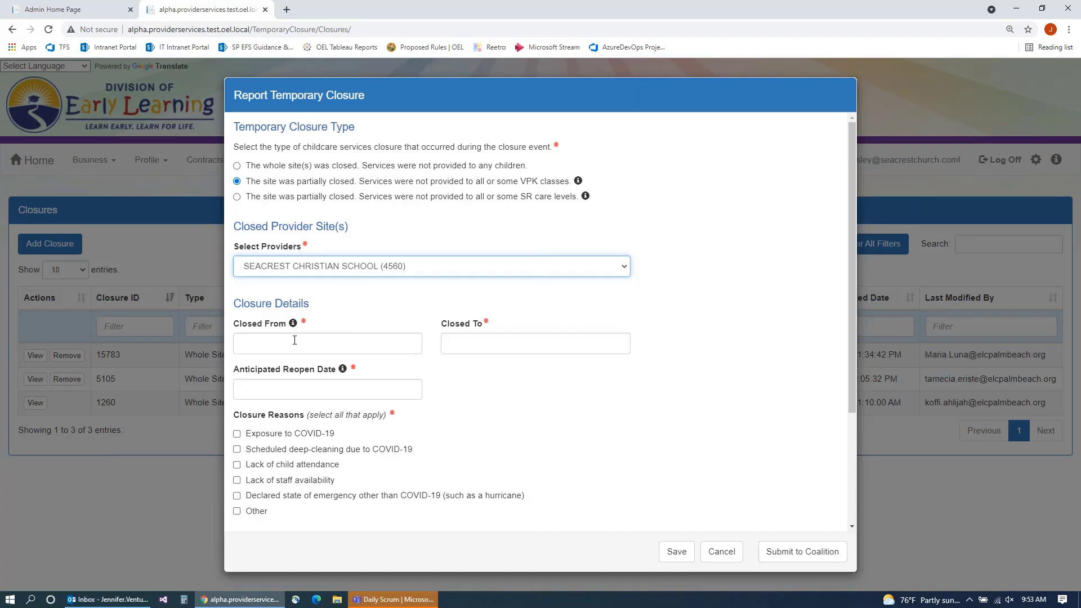
Step: Set the closure from 08/13/2021 to 08/20/2021, reopening 08/23/2021
click(251, 343)
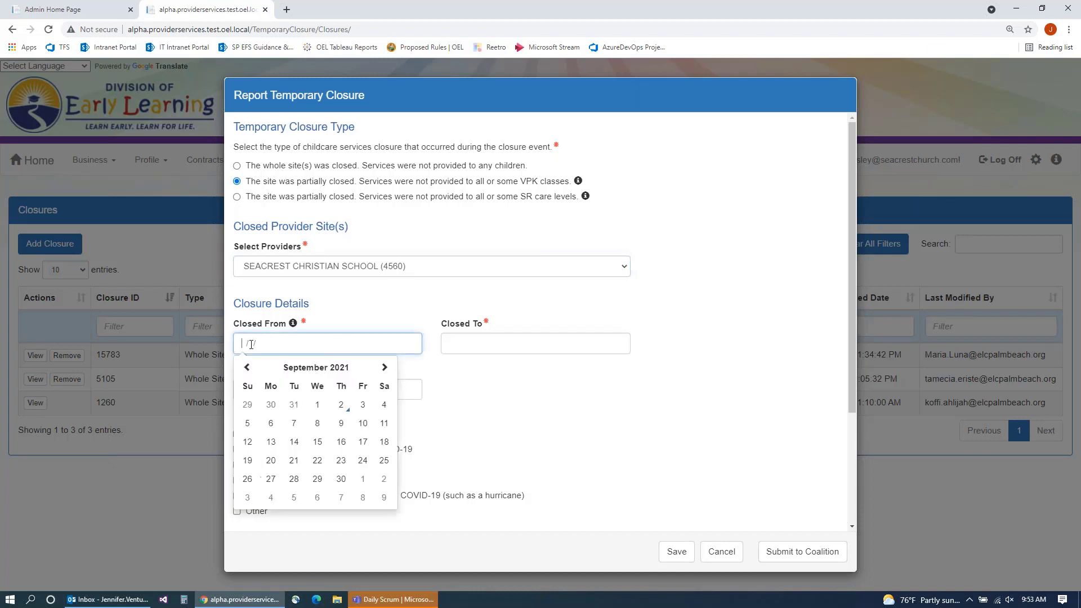
scroll(340, 323, down, 1)
scroll(410, 323, down, 1)
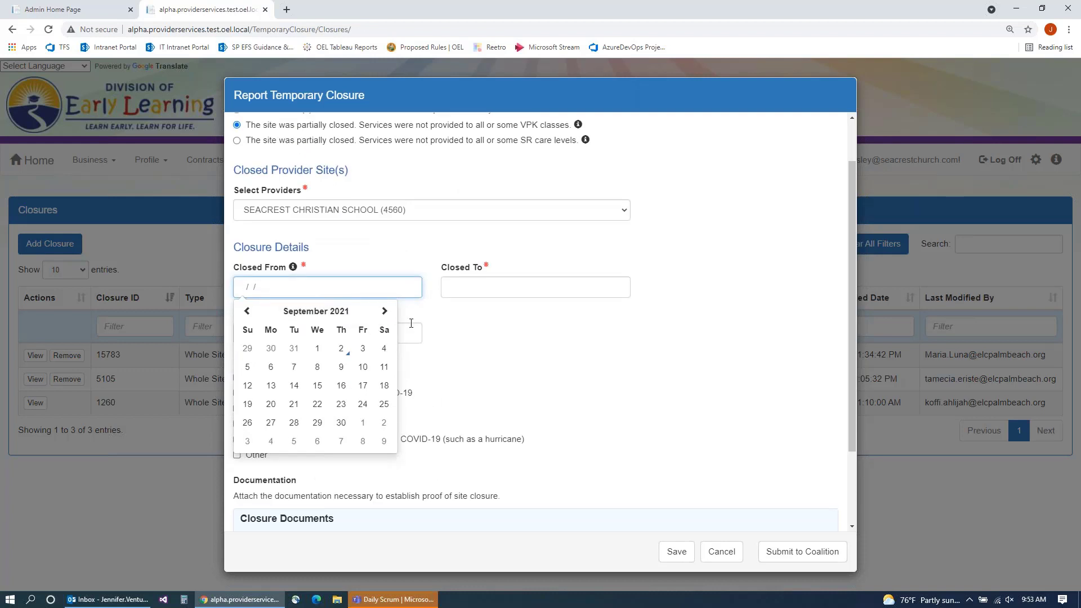
click(248, 312)
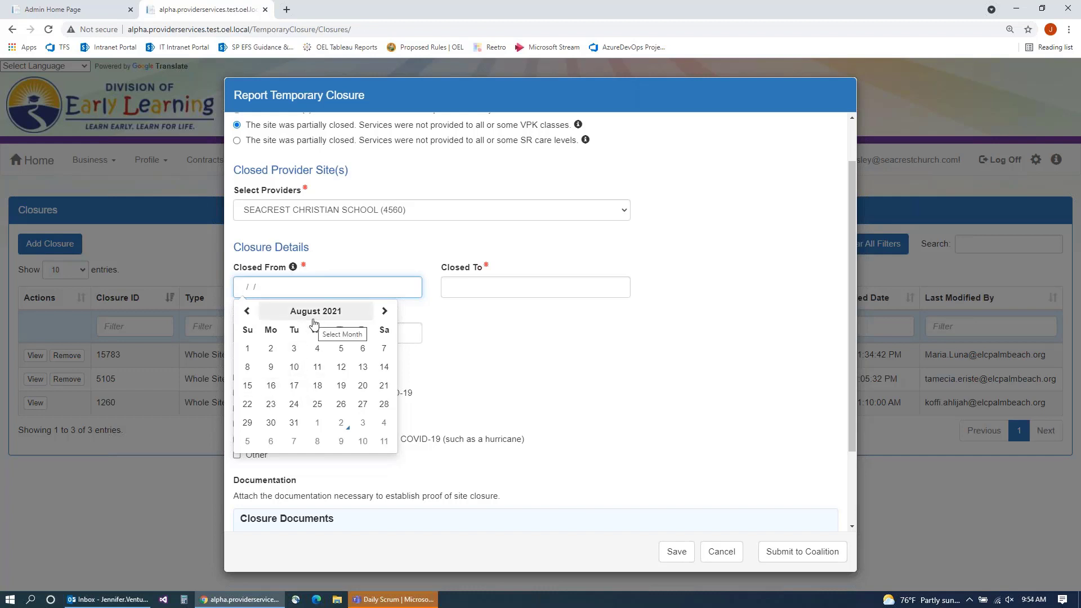
click(362, 367)
click(471, 286)
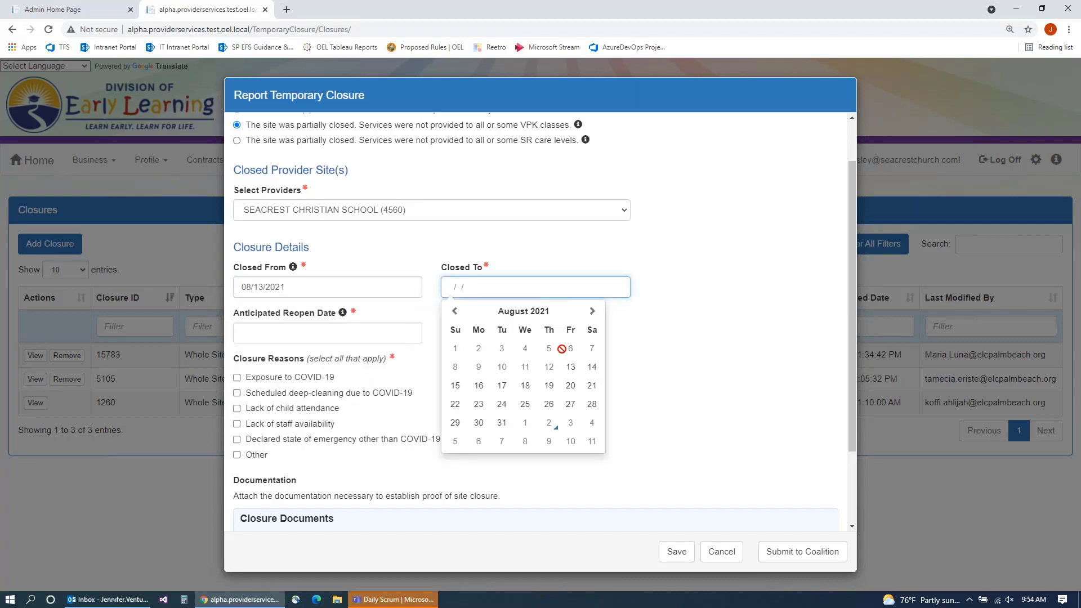
click(571, 389)
click(338, 333)
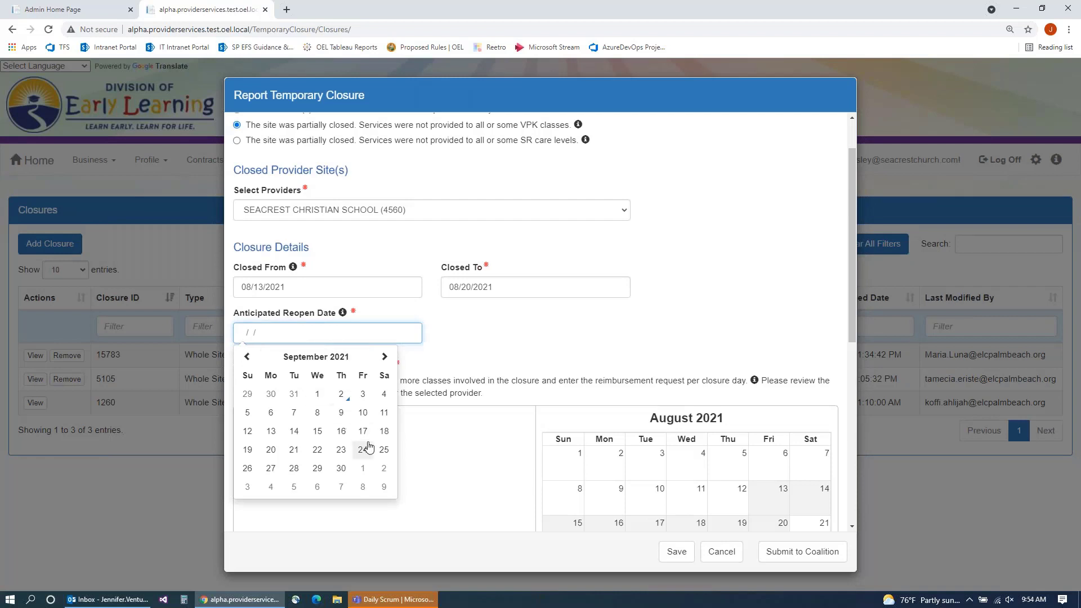
click(246, 356)
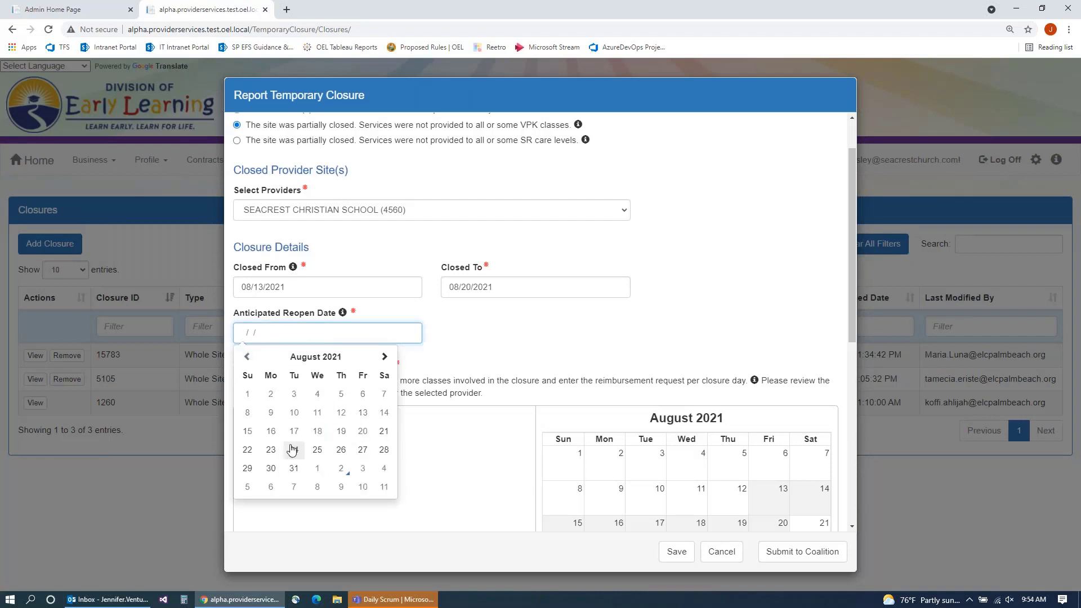
click(270, 449)
scroll(557, 323, down, 1)
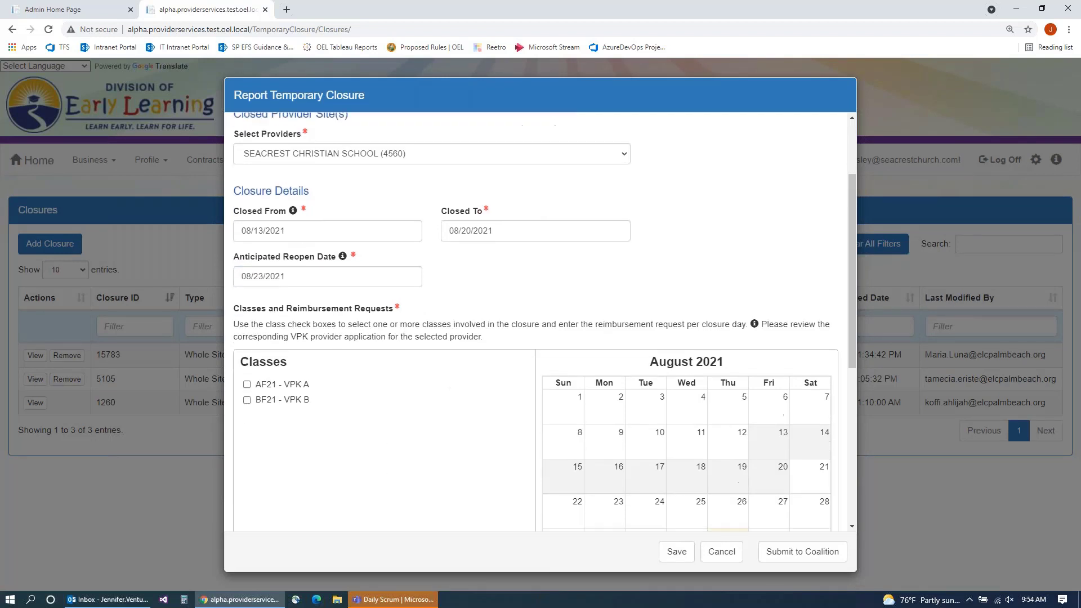
Step: Include class BF21 - VPK B in the closure, answering No to making up missed instructional hours
scroll(523, 312, down, 2)
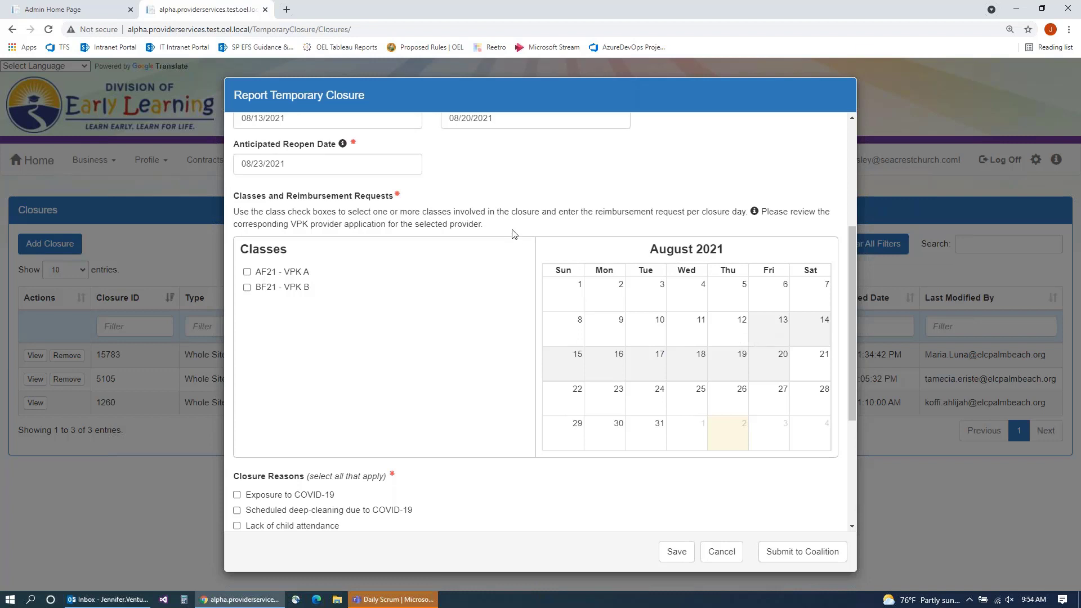
scroll(754, 424, up, 1)
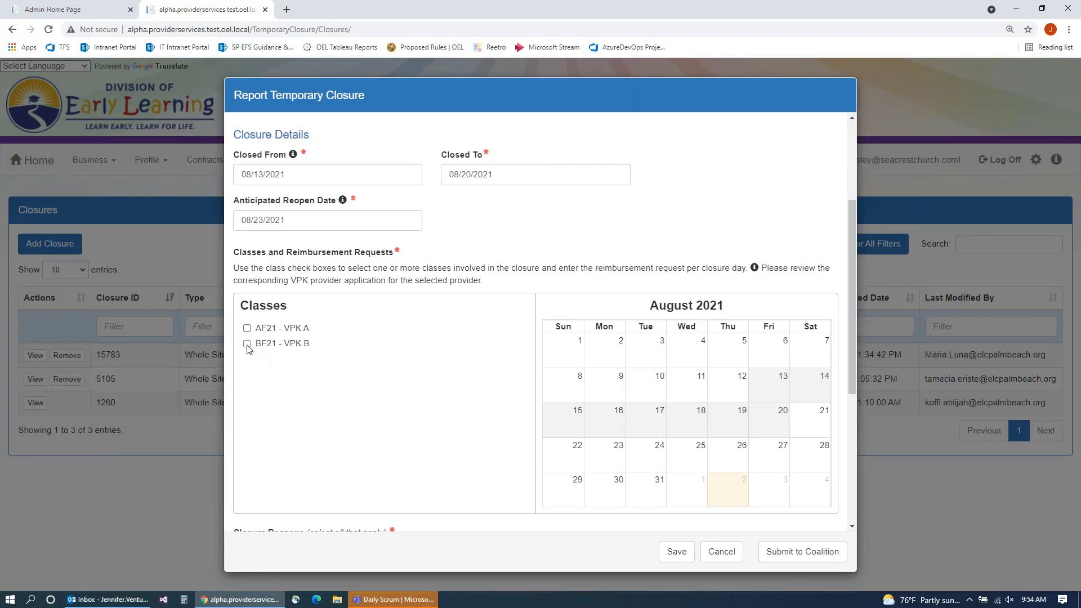
click(246, 344)
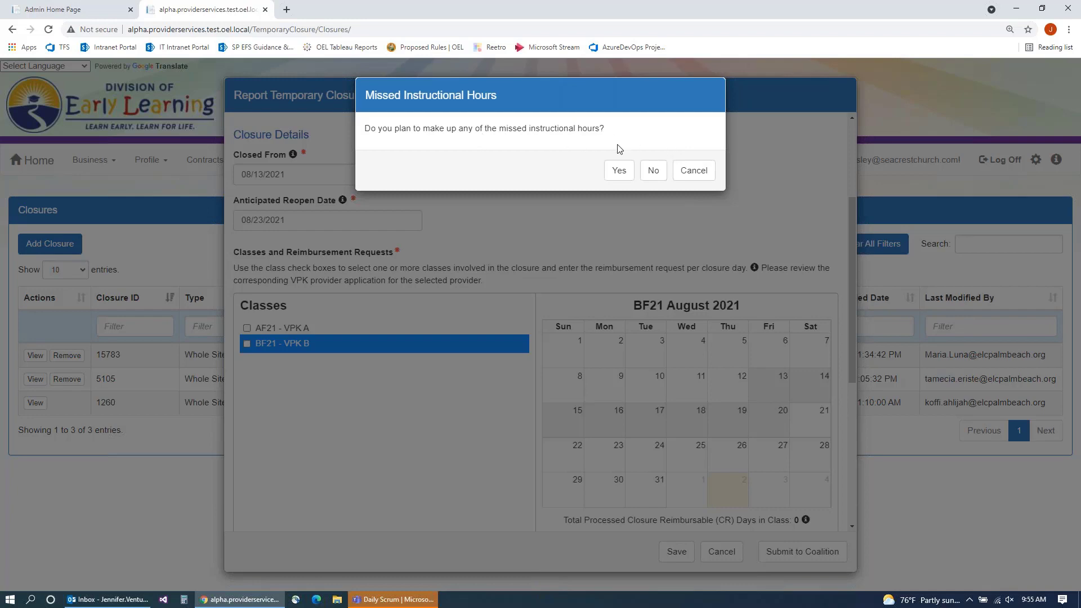
click(653, 170)
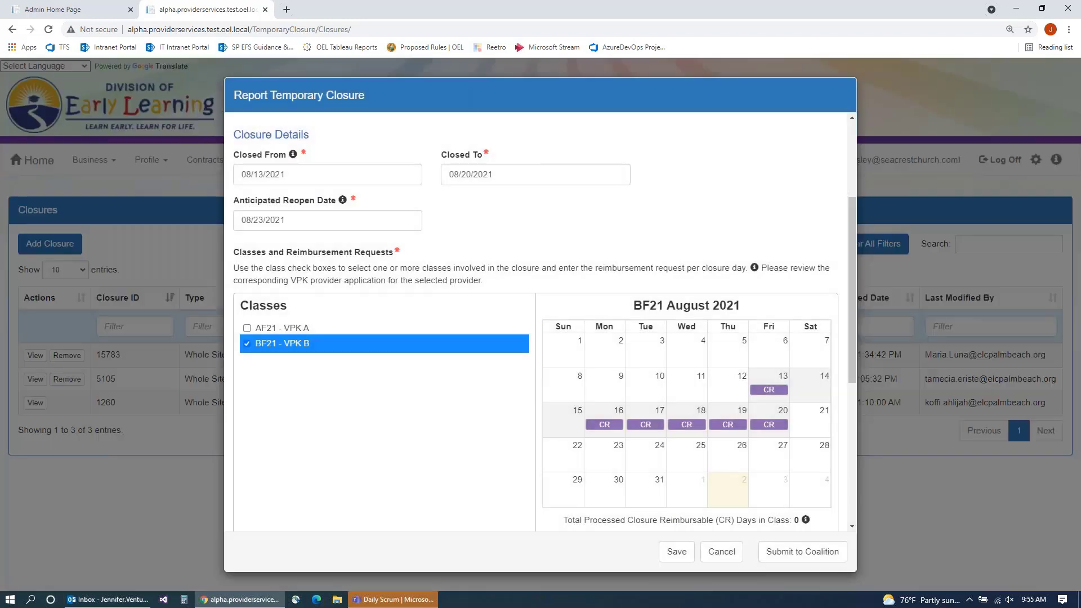
scroll(635, 327, down, 1)
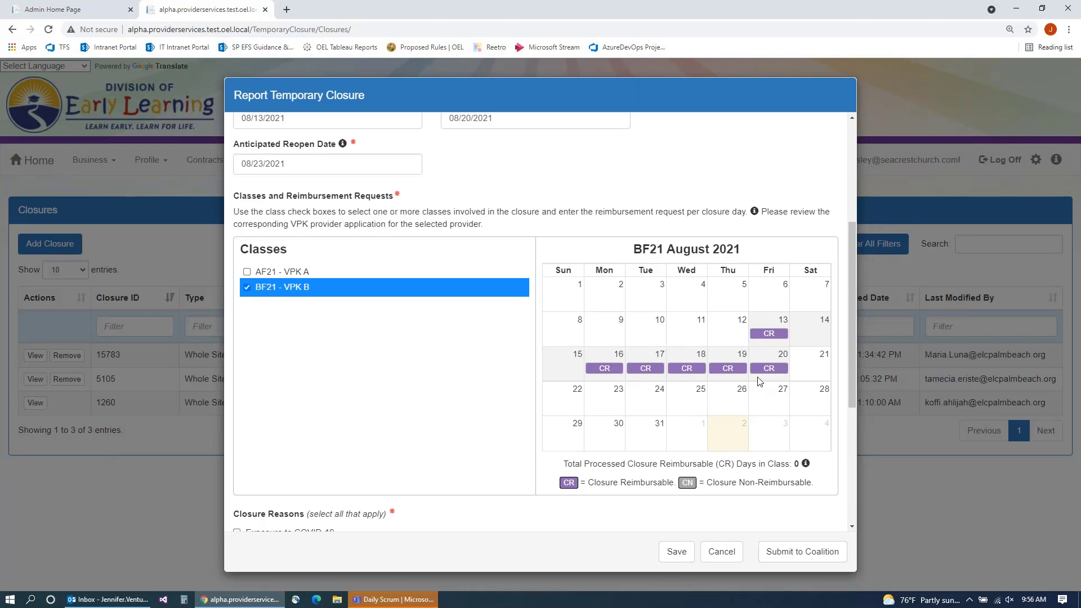
Step: Toggle the closure day badges, leaving August 13 and 16–20 marked CR
click(768, 335)
click(613, 368)
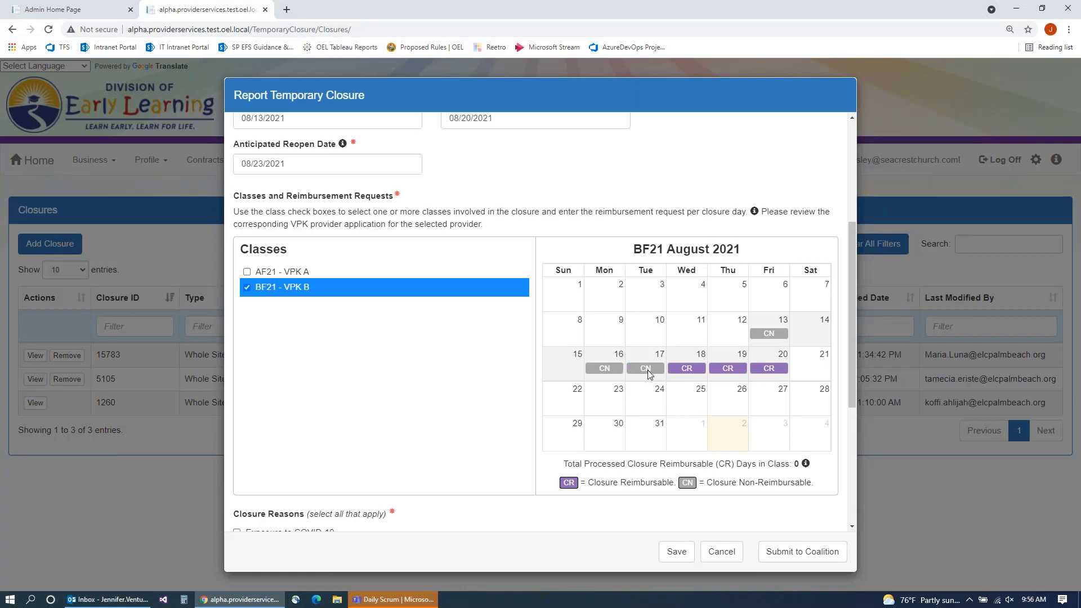
click(612, 370)
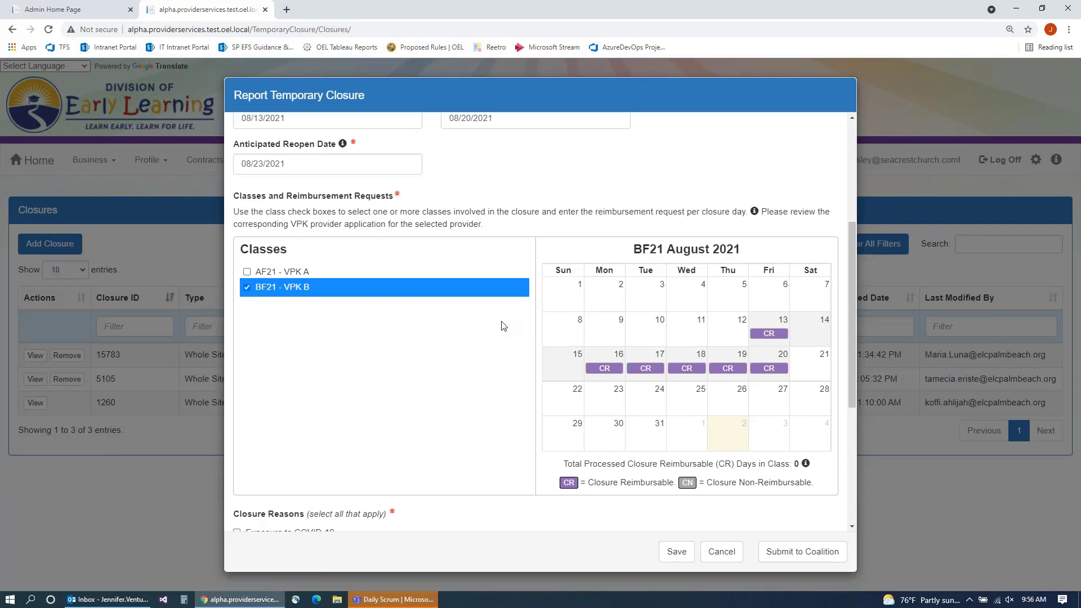
scroll(503, 325, down, 1)
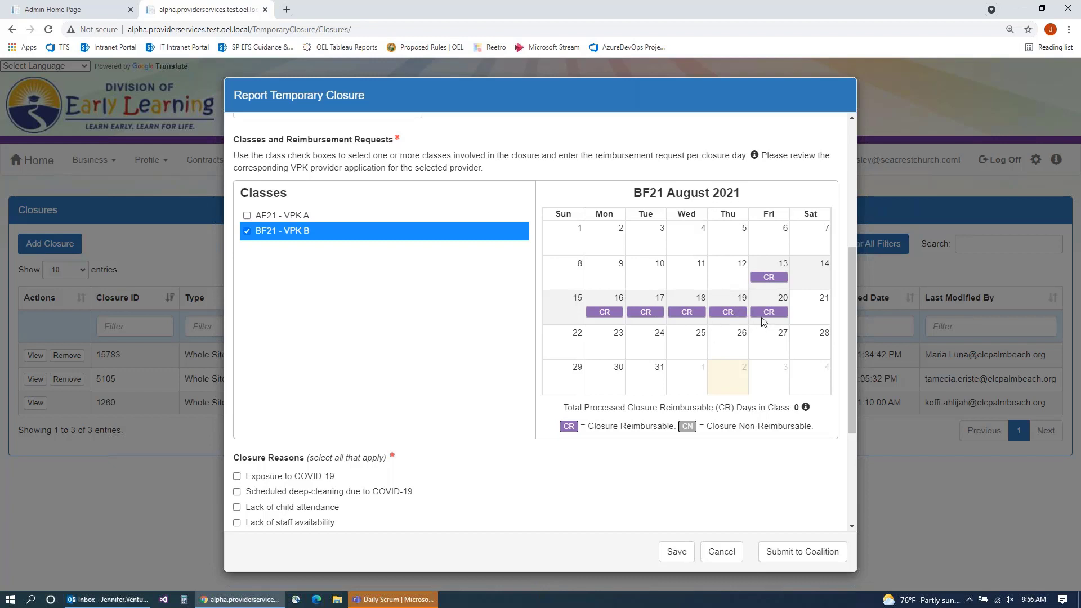
scroll(763, 321, down, 2)
Step: Tick Exposure to COVID-19 and Scheduled deep-cleaning due to COVID-19, adding and then removing Other
click(237, 364)
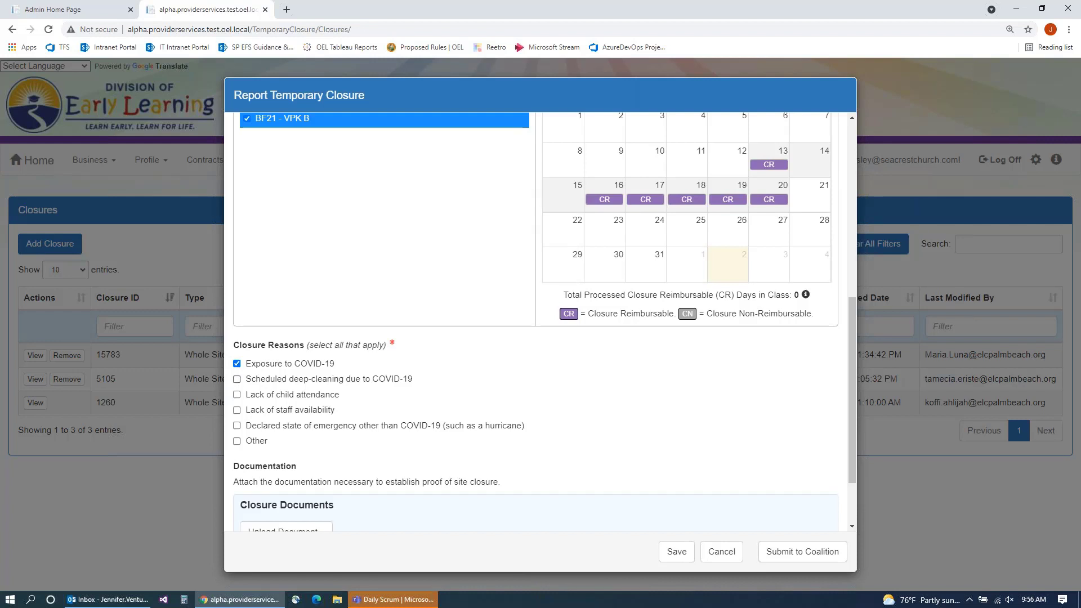
click(237, 380)
click(237, 441)
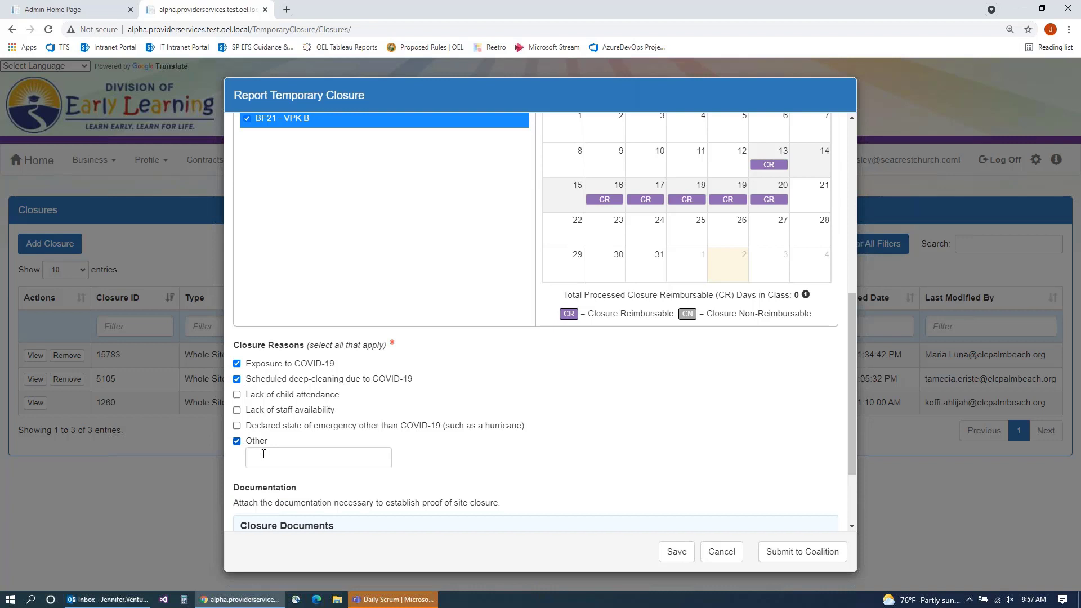
click(304, 458)
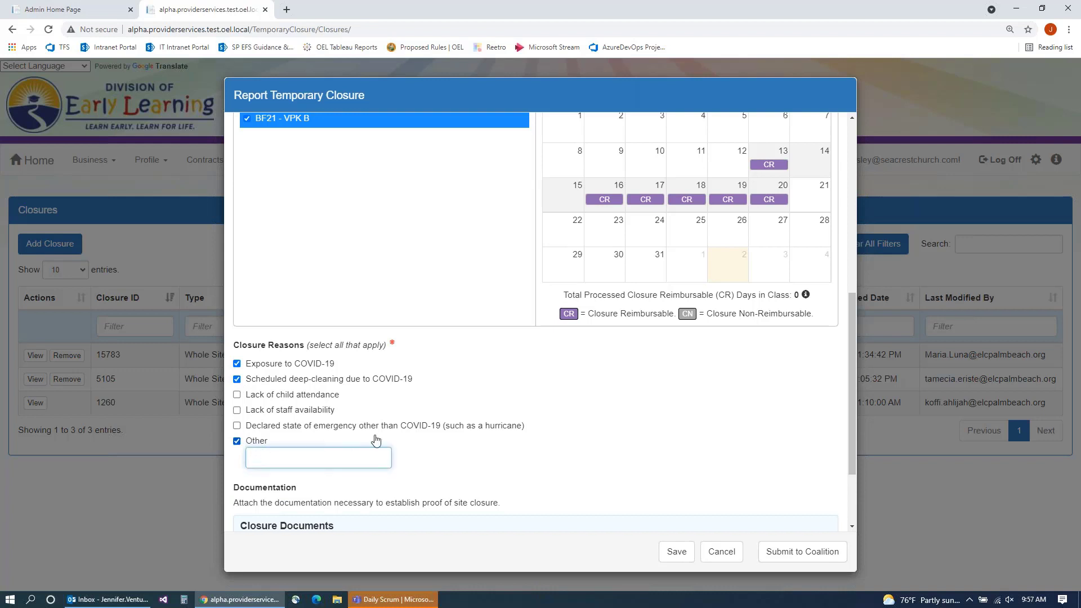
scroll(293, 467, down, 2)
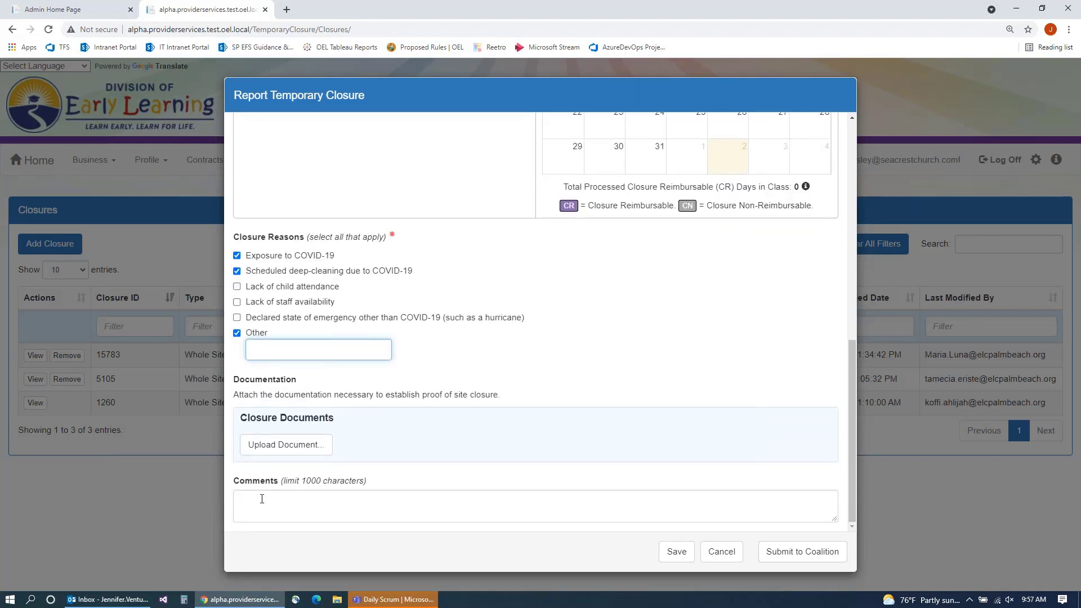
click(238, 338)
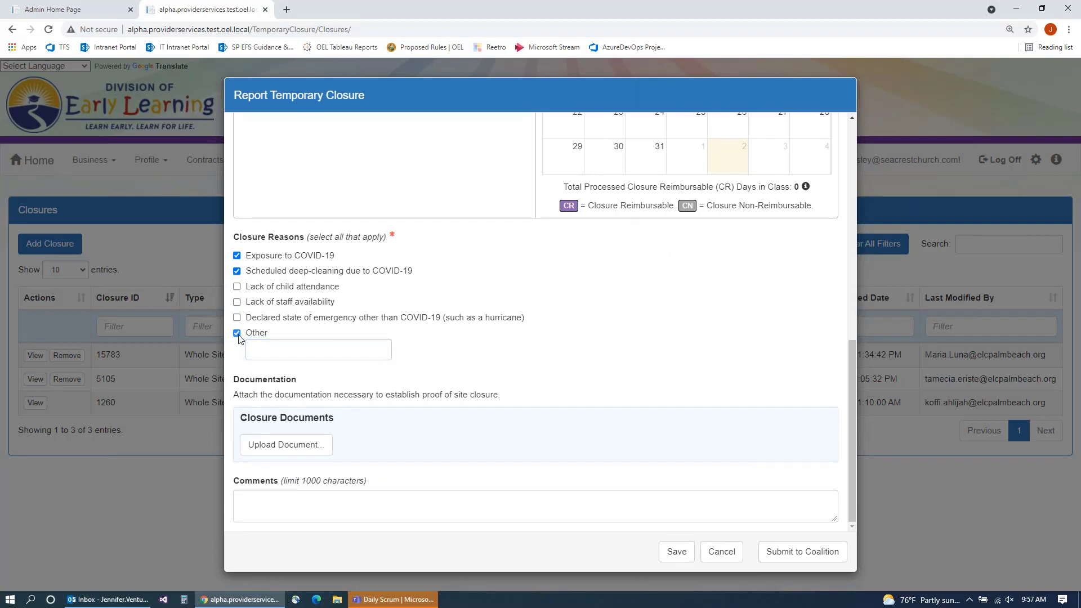
click(237, 334)
scroll(370, 329, up, 5)
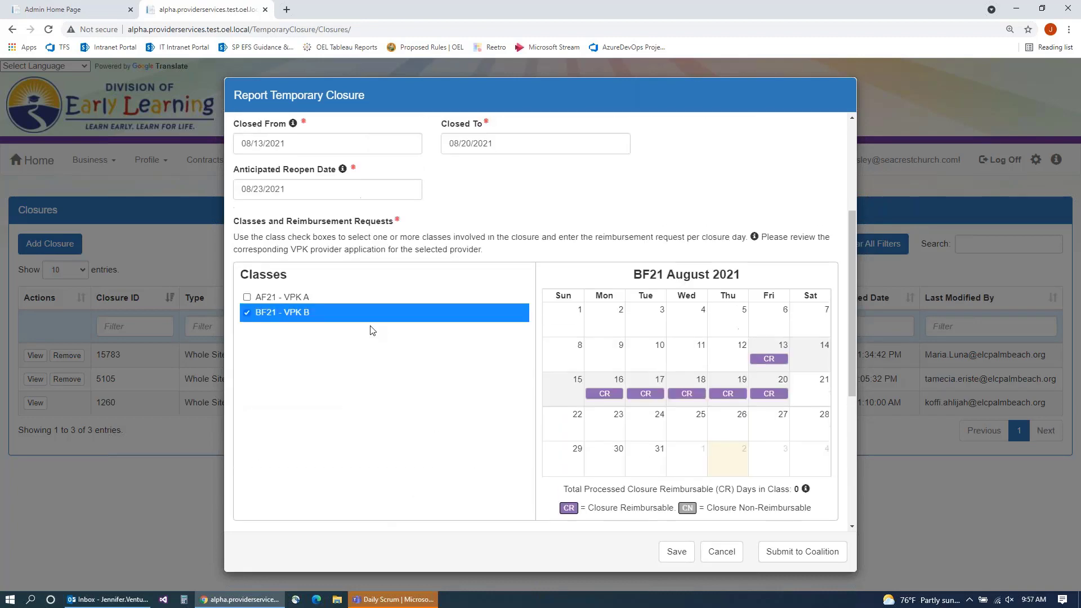
scroll(372, 331, down, 5)
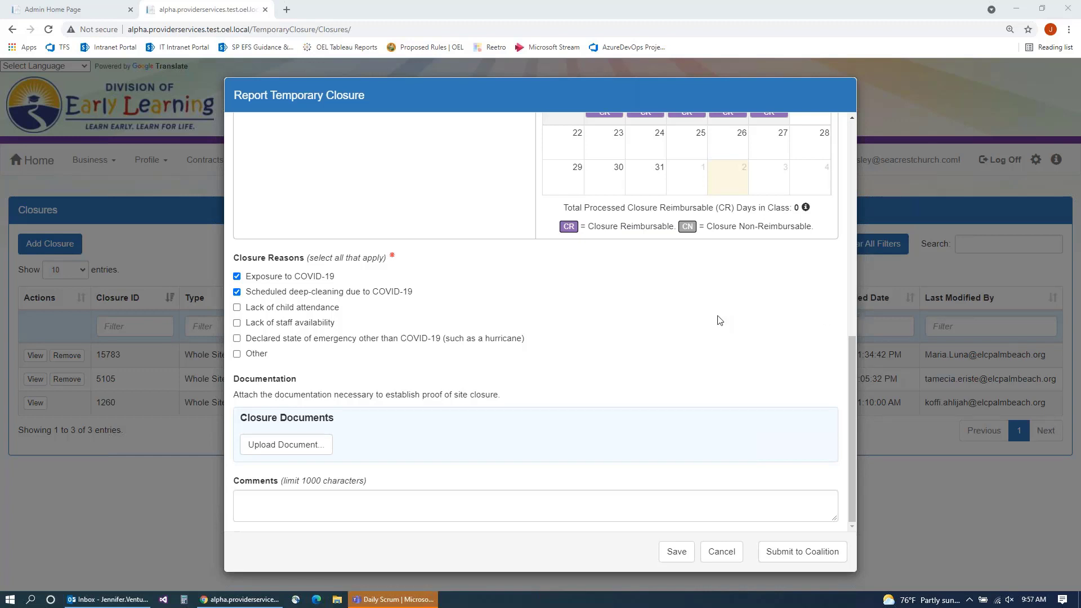
scroll(714, 304, up, 2)
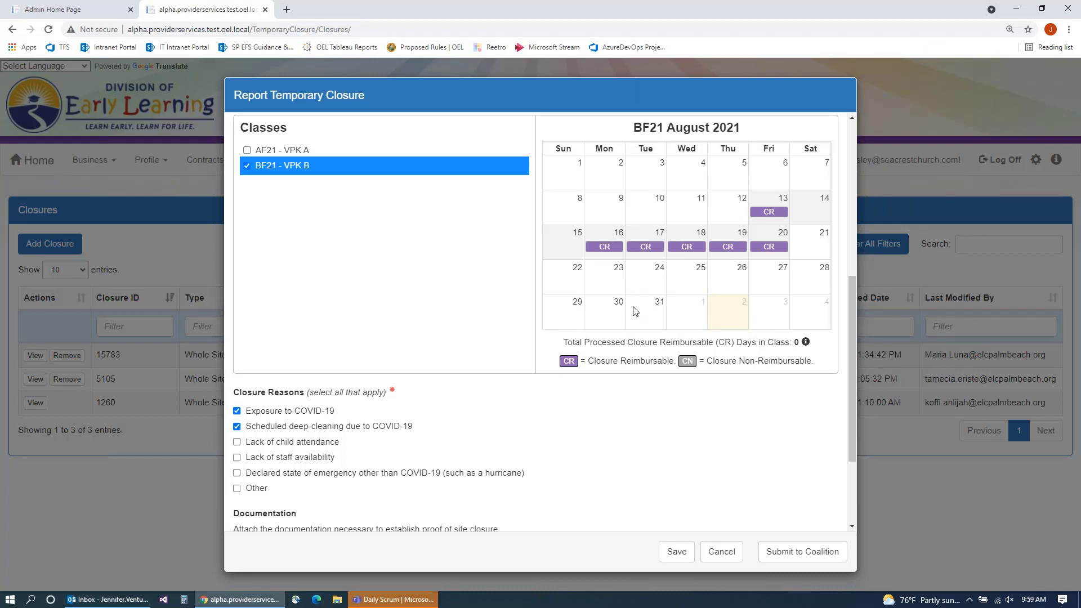
scroll(647, 316, up, 2)
scroll(765, 455, down, 3)
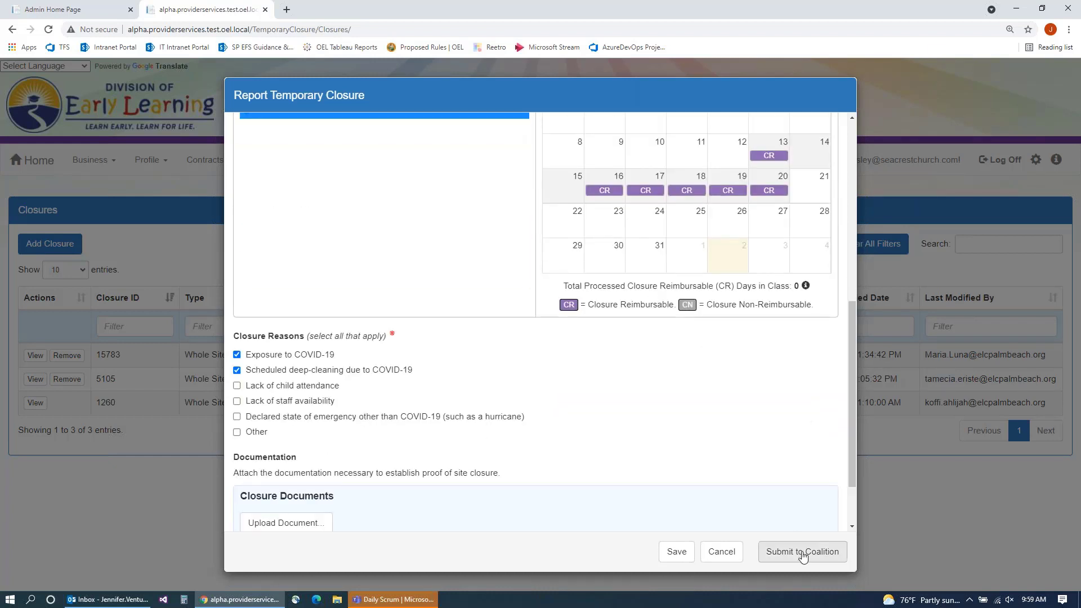
Step: Start Submit to Coalition and paste the required signer's full name into the signature field
click(786, 542)
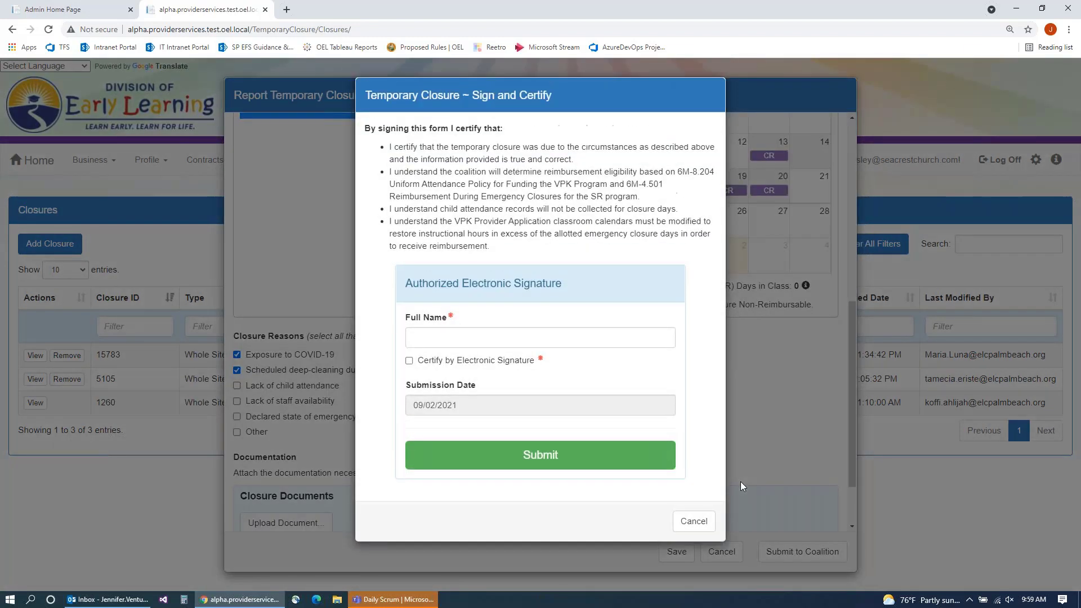
click(415, 337)
text(t)
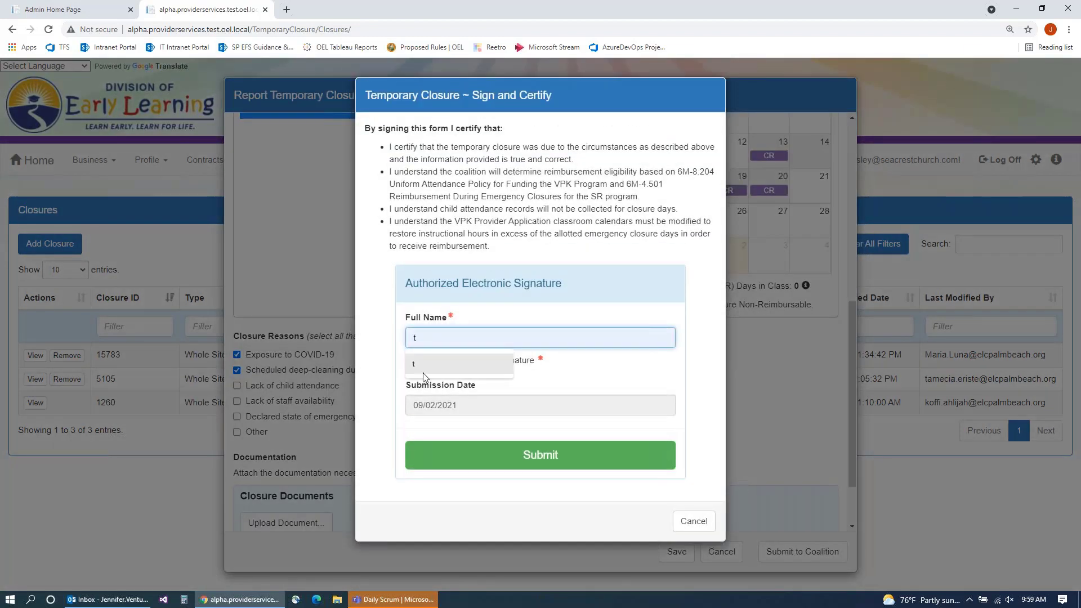
click(410, 367)
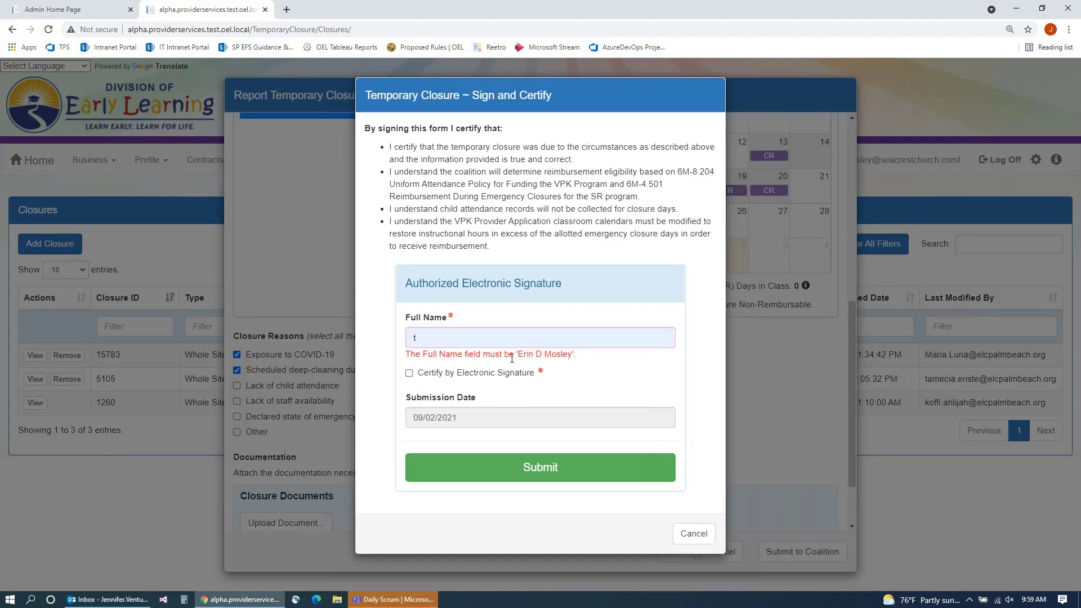
drag(519, 355, 572, 354)
key(ctrl+c)
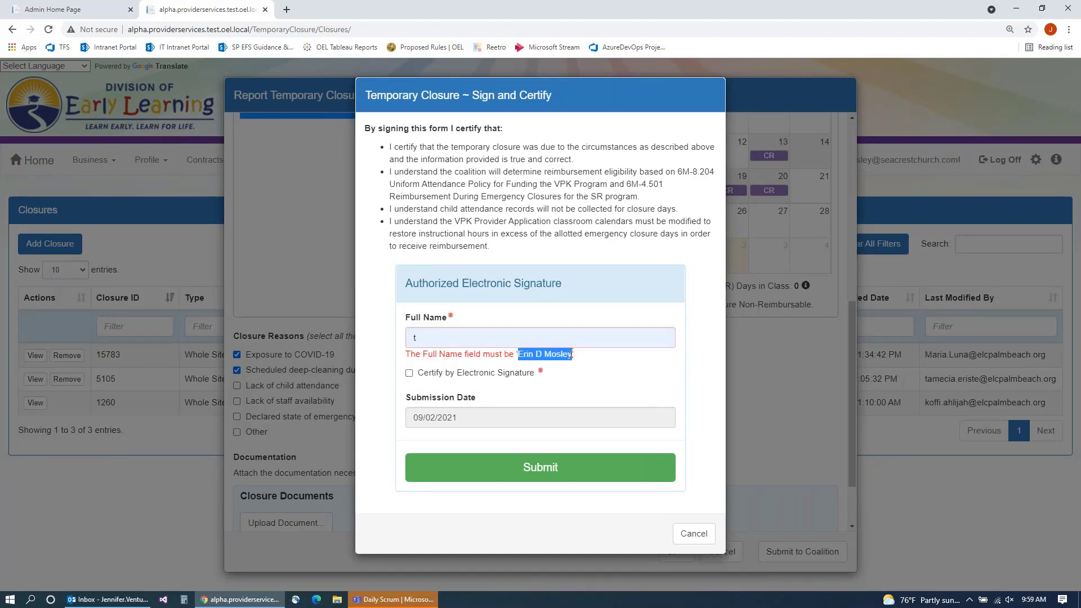
drag(418, 337, 406, 337)
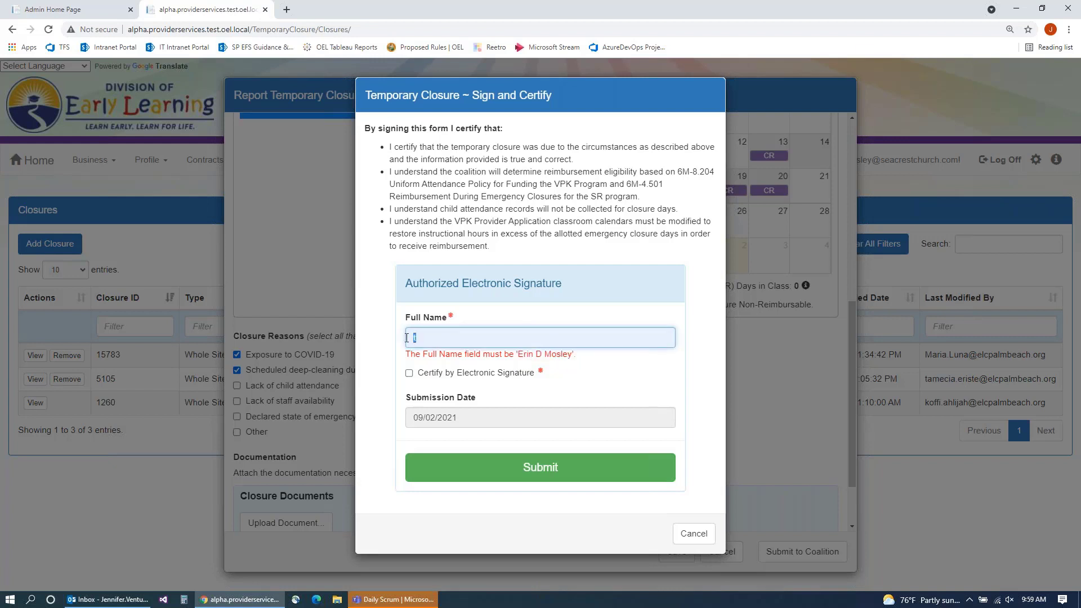
key(ctrl+v)
Step: Submit the signed certification, confirm closure 25388 reads Submitted, and move to the coalition portal
click(546, 457)
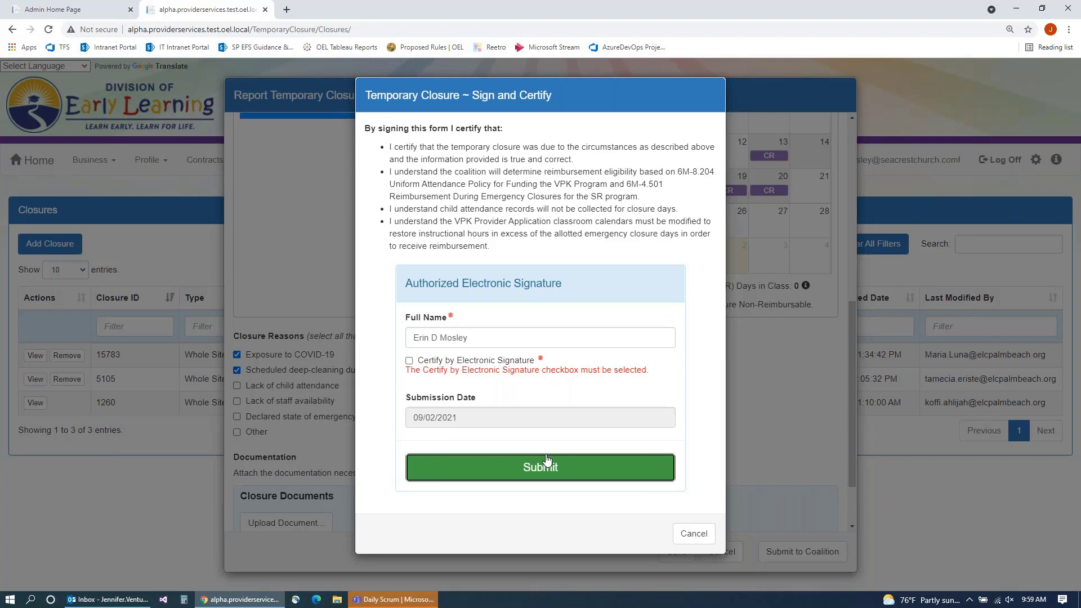
click(545, 459)
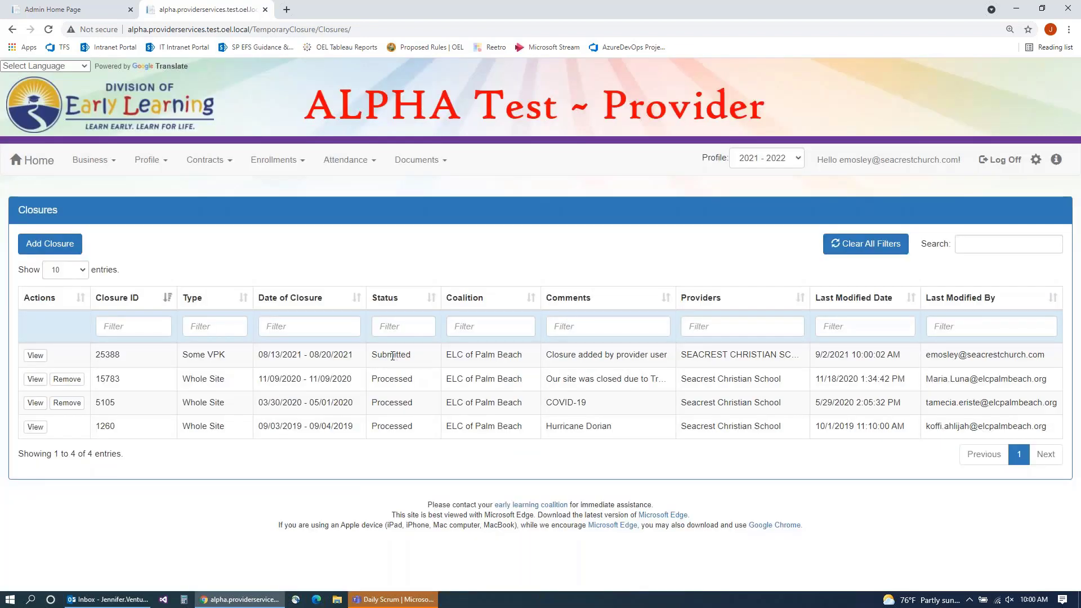
drag(372, 356, 422, 358)
click(74, 12)
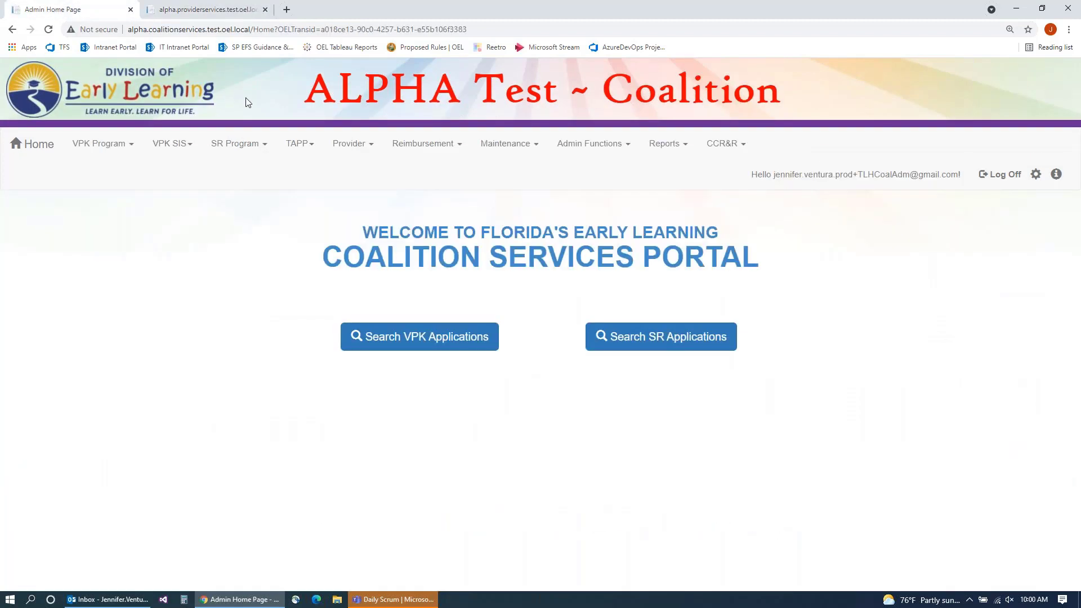
Step: Open closure 25388 for editing from Provider > Temporary Closures > Submitted
click(346, 149)
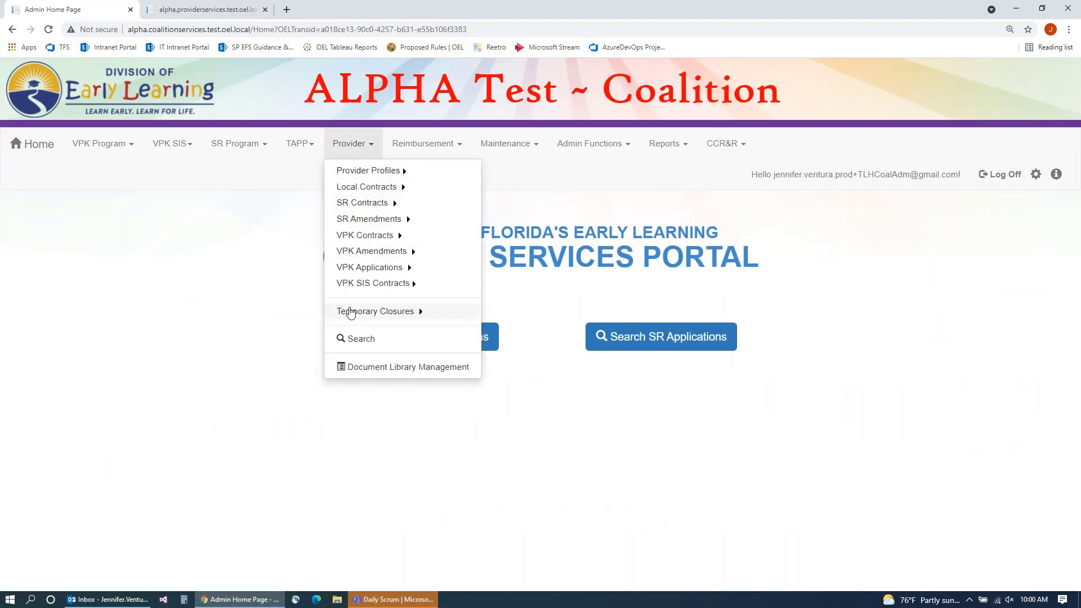
click(353, 313)
click(495, 333)
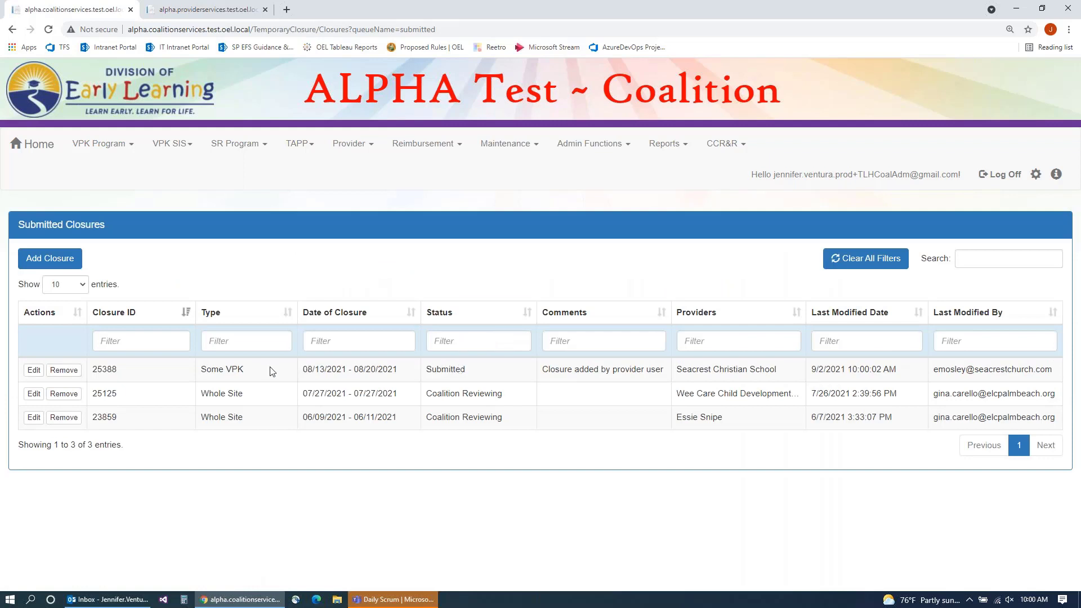
click(31, 371)
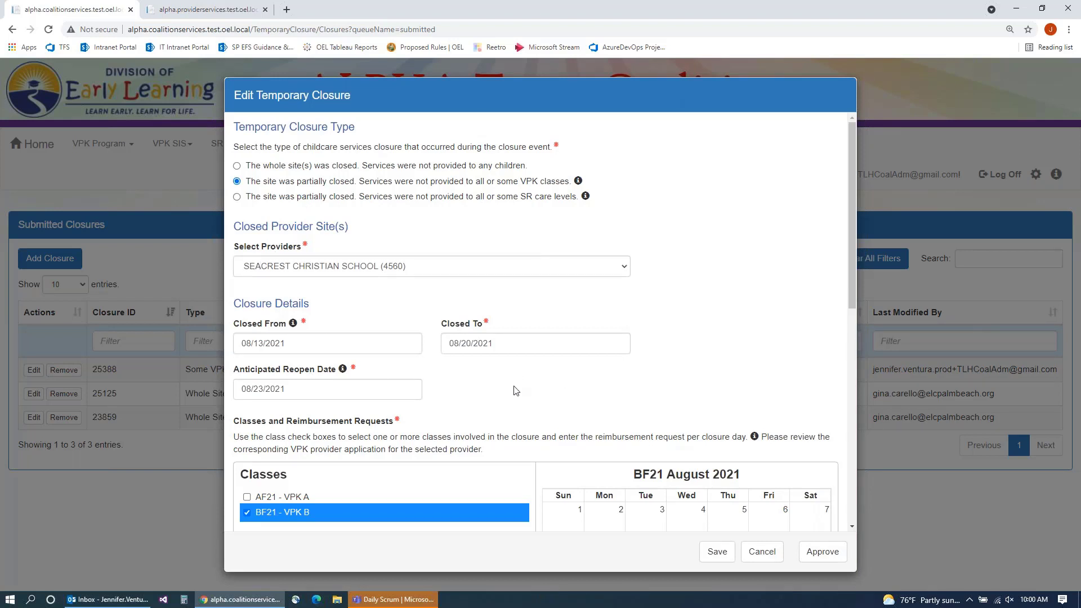
Step: Mark Friday August 20 as non-reimbursable, review the BF21 - VPK B closure, and approve it
scroll(513, 390, down, 4)
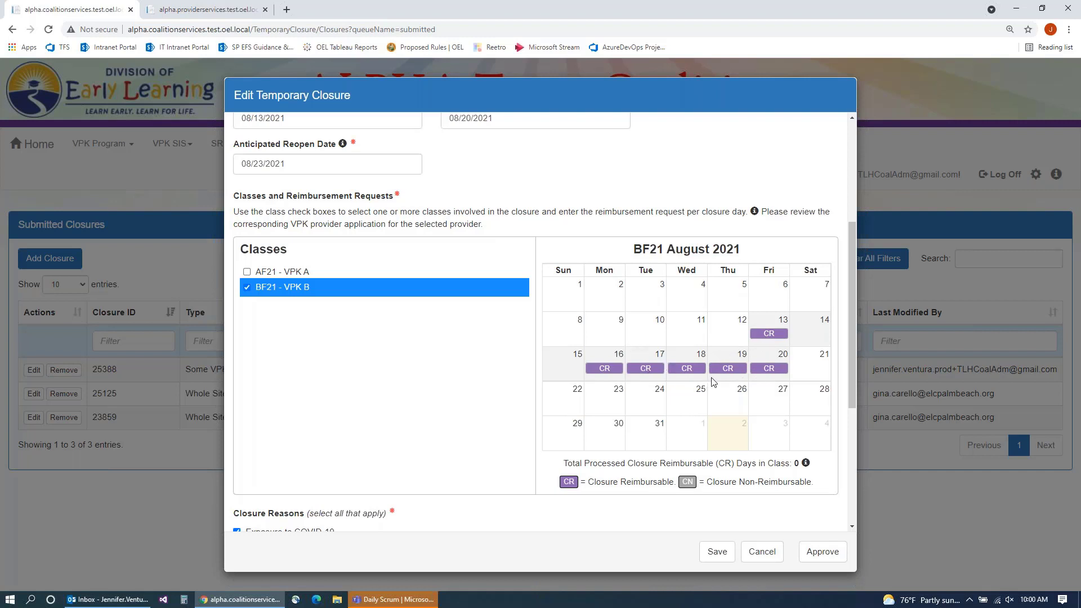
click(764, 373)
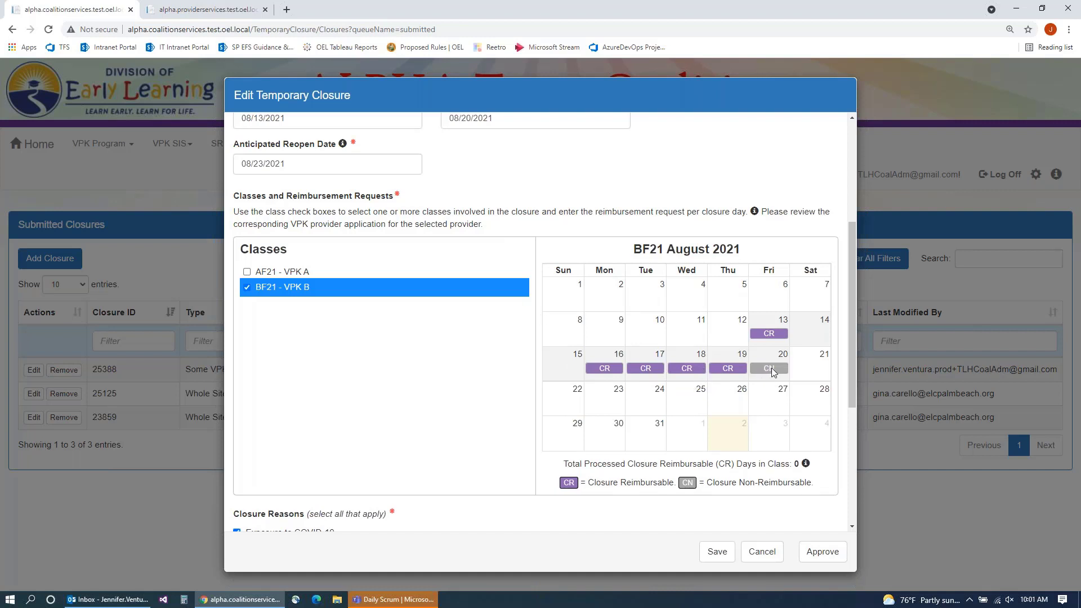
scroll(383, 366, down, 3)
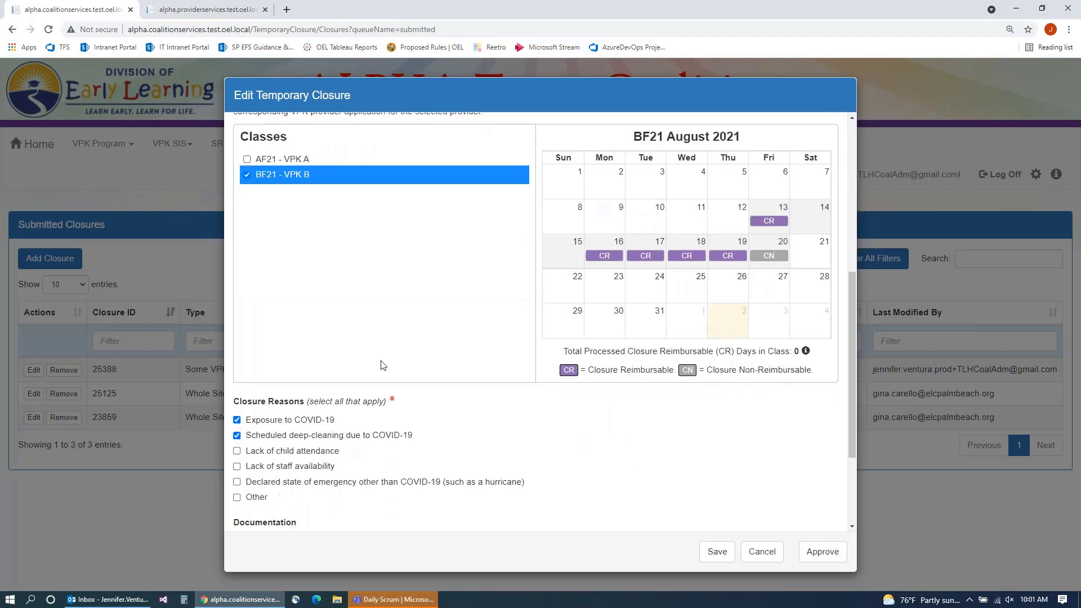
scroll(371, 394, down, 2)
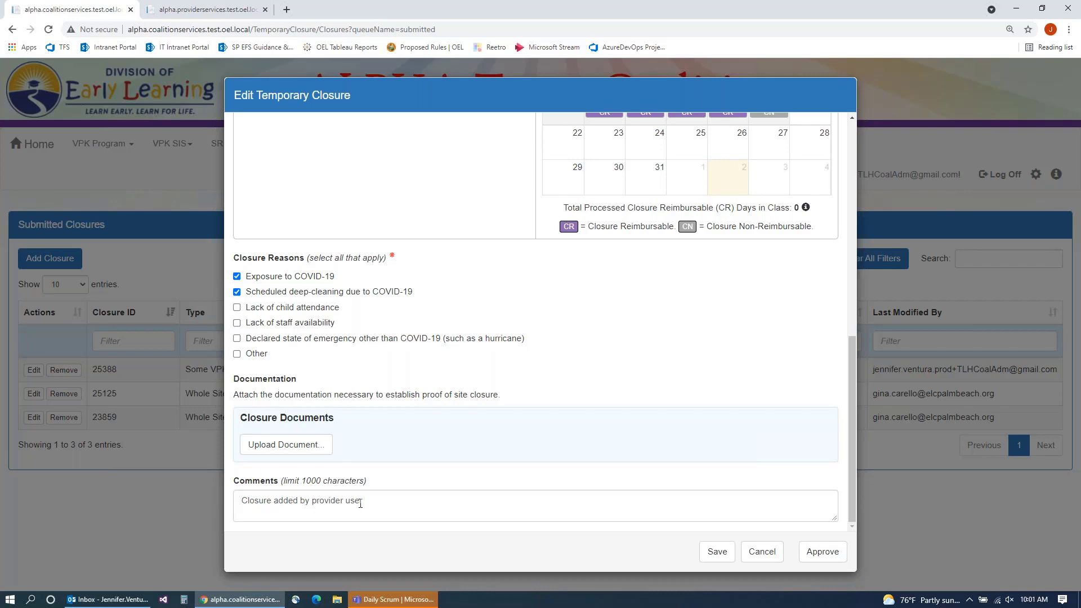
scroll(552, 458, up, 4)
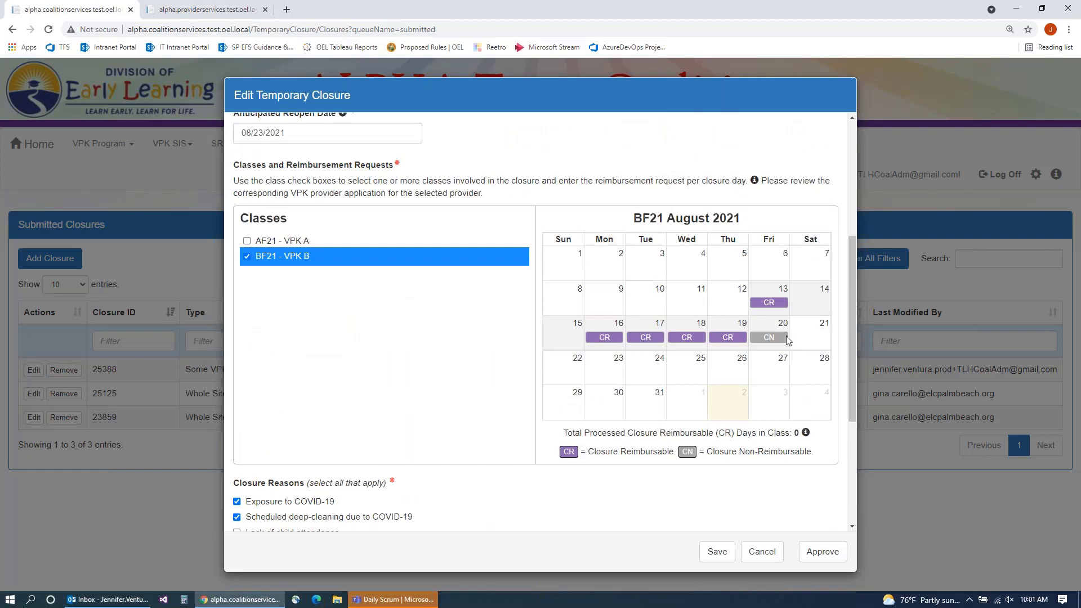
scroll(602, 306, up, 4)
scroll(601, 307, down, 4)
scroll(613, 308, down, 1)
scroll(772, 437, down, 1)
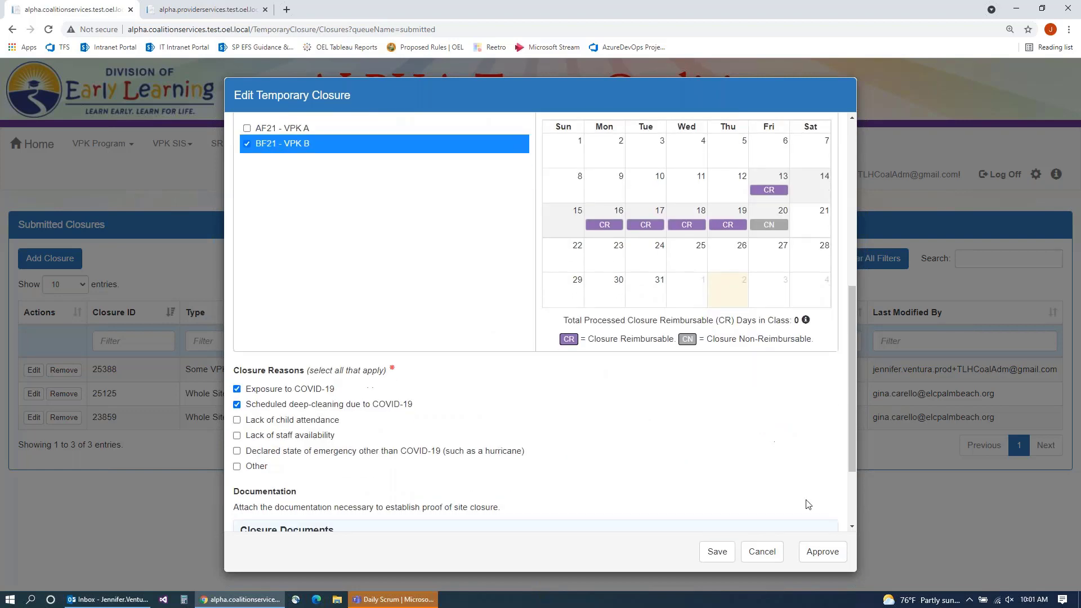
click(819, 556)
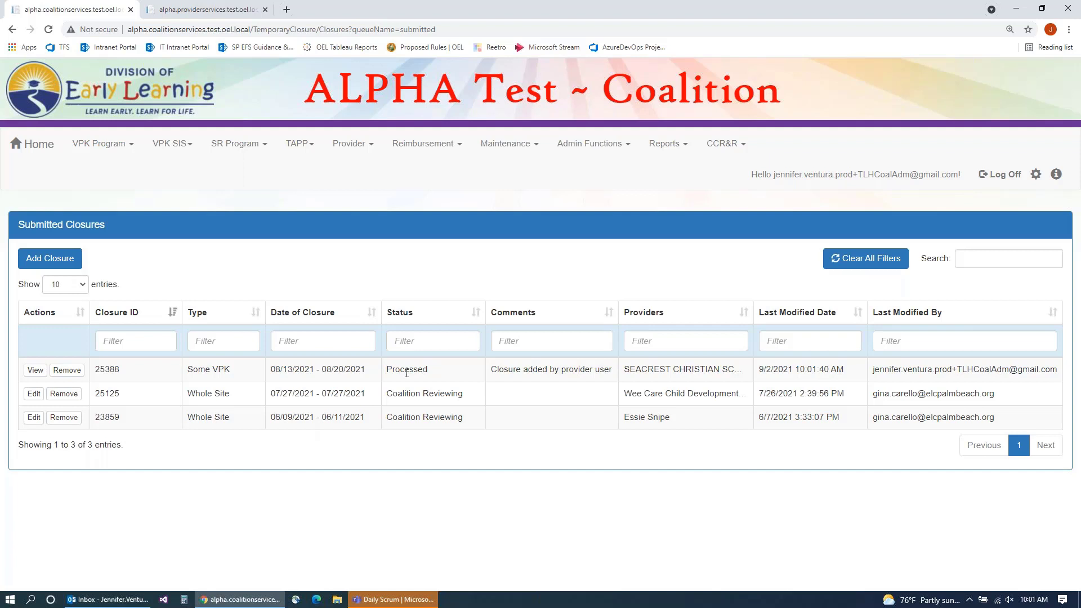
click(36, 371)
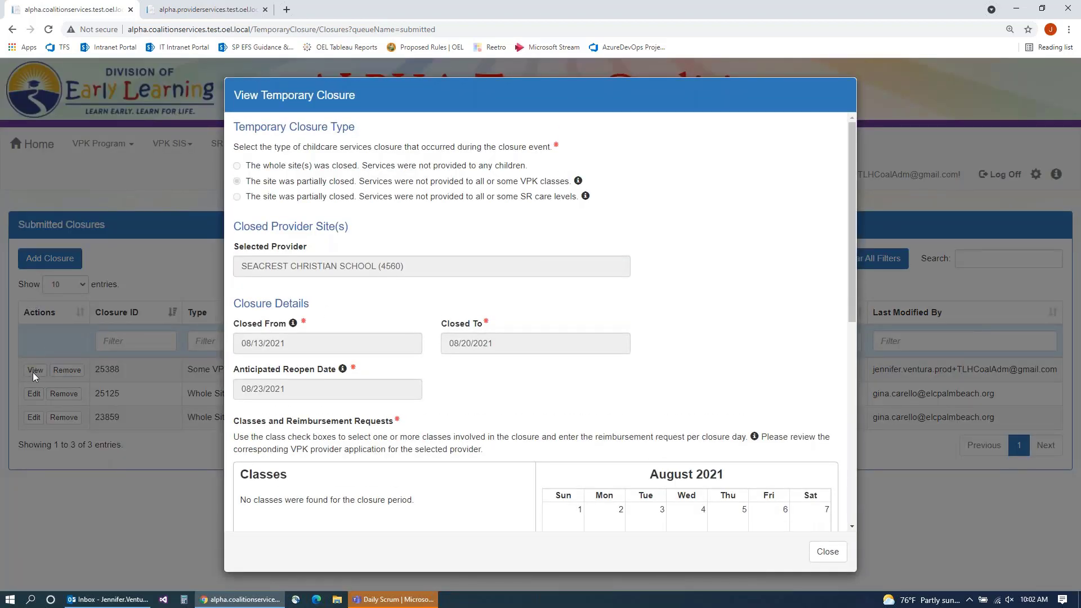
scroll(342, 268, down, 1)
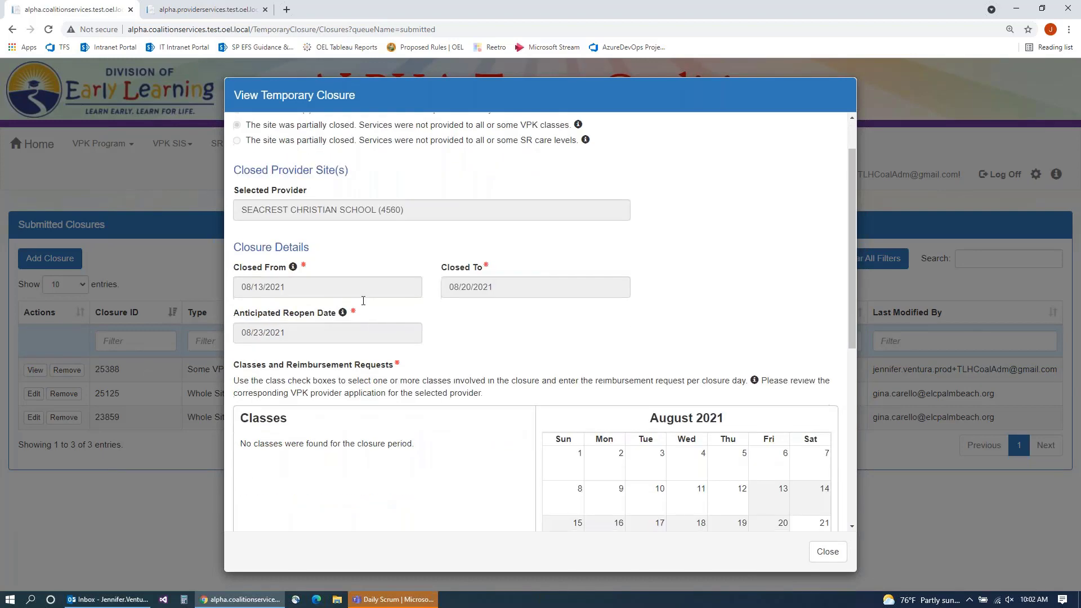
scroll(342, 268, down, 5)
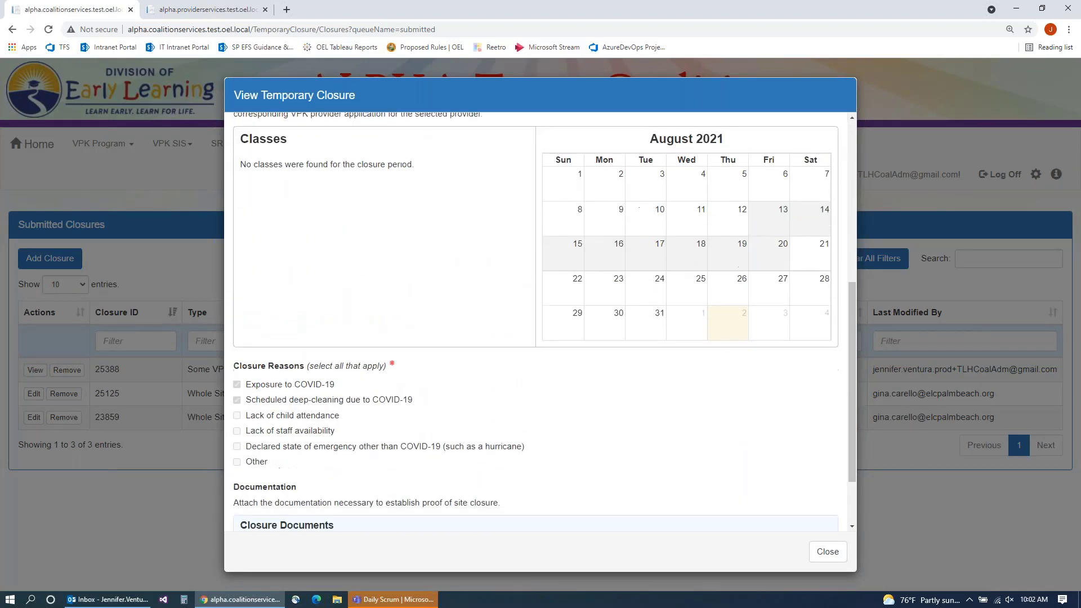
scroll(676, 495, up, 5)
scroll(675, 495, down, 5)
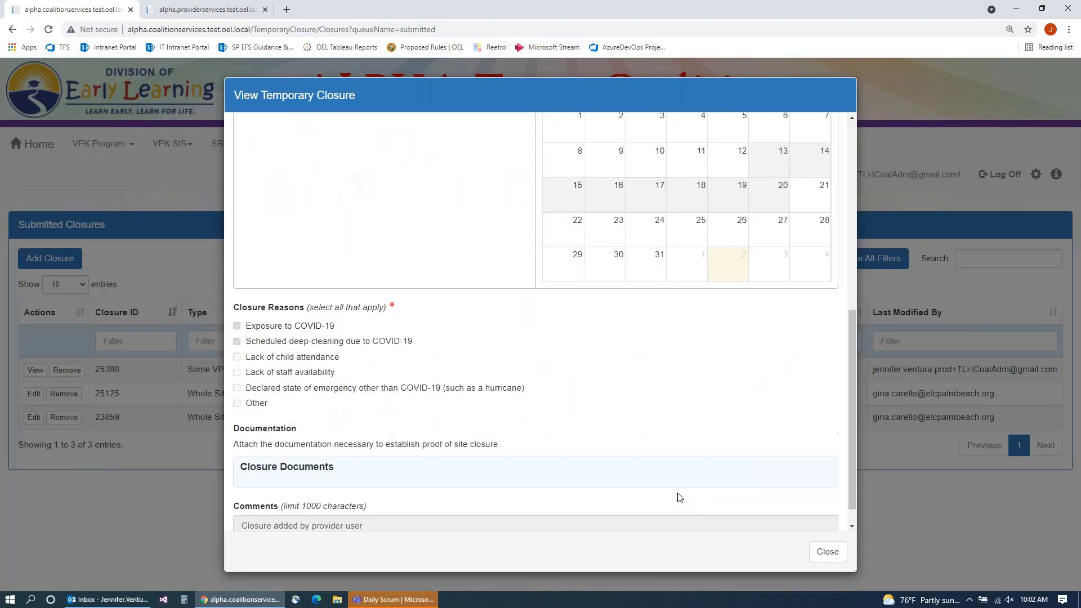
click(827, 551)
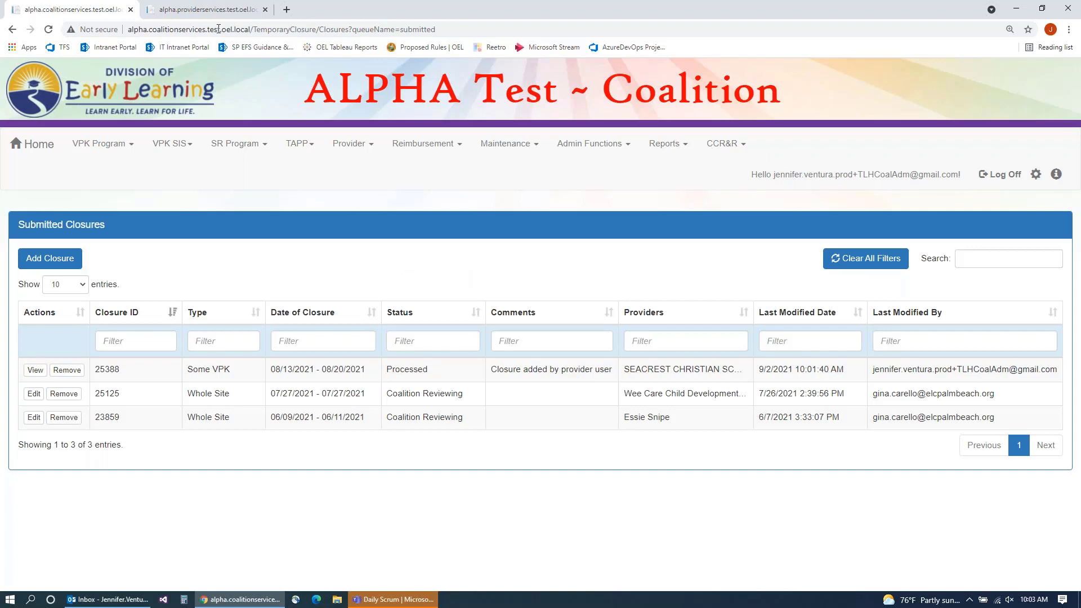
Step: Return to the provider portal and go to Contracts > Manage Contracts
click(219, 10)
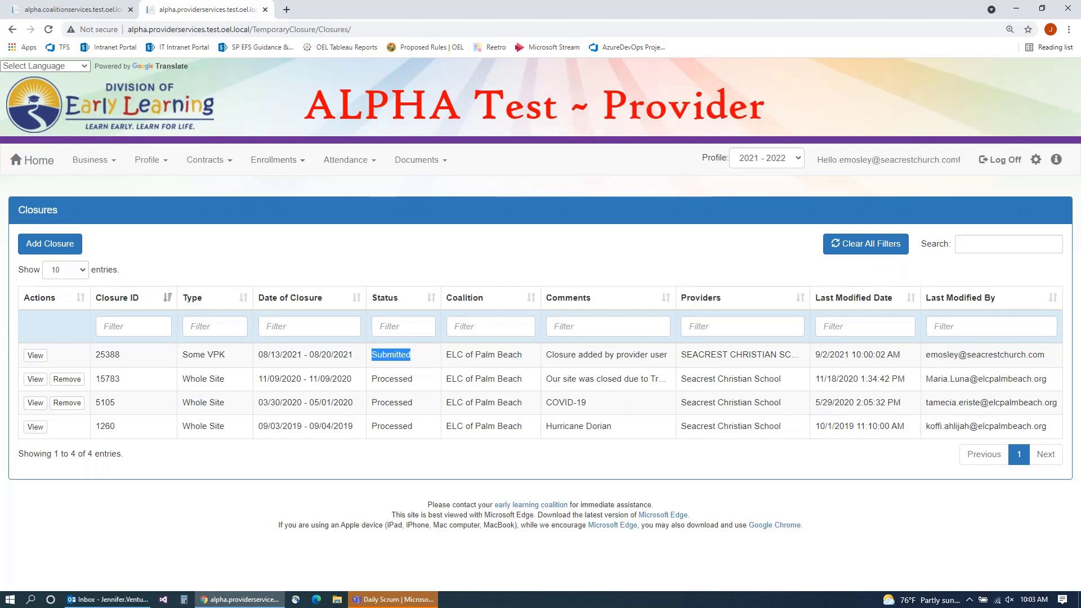
click(210, 163)
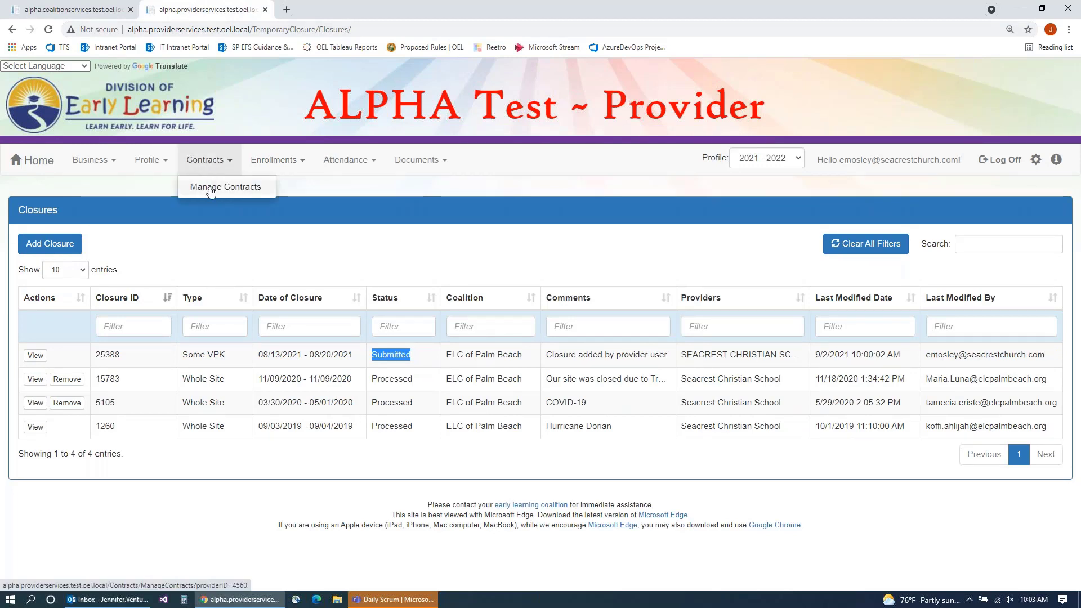
click(214, 188)
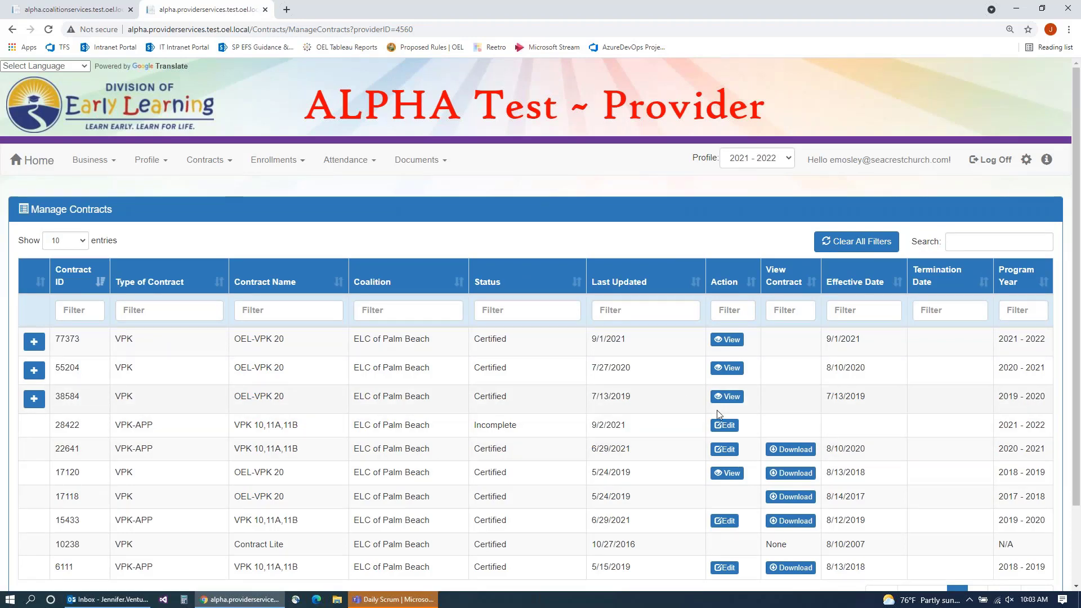
Step: Open the incomplete 2021-2022 VPK application 28422 for editing
click(726, 426)
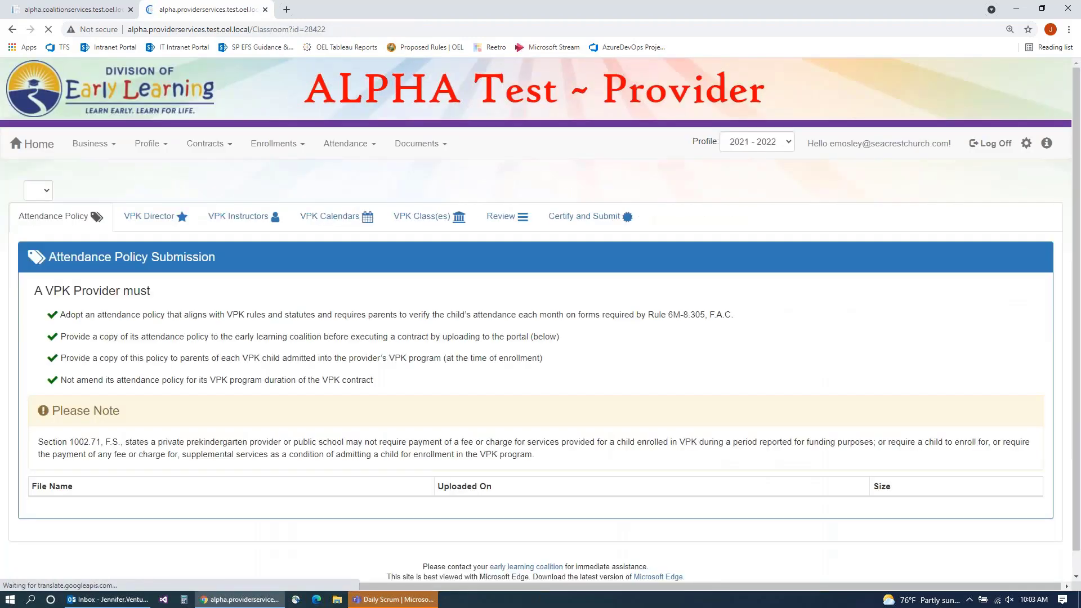
scroll(356, 329, down, 1)
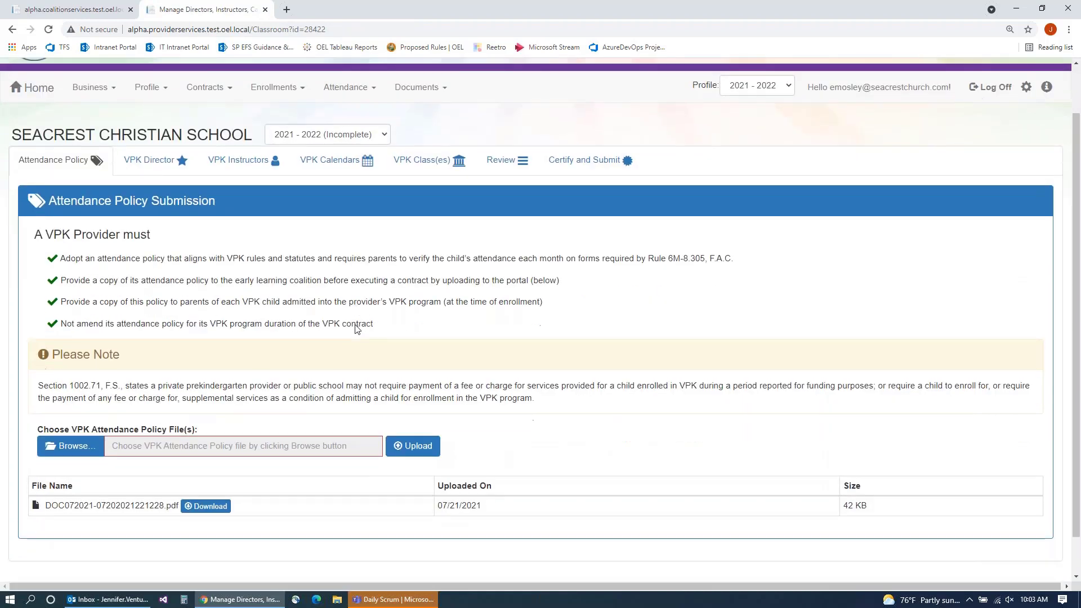
scroll(355, 329, up, 1)
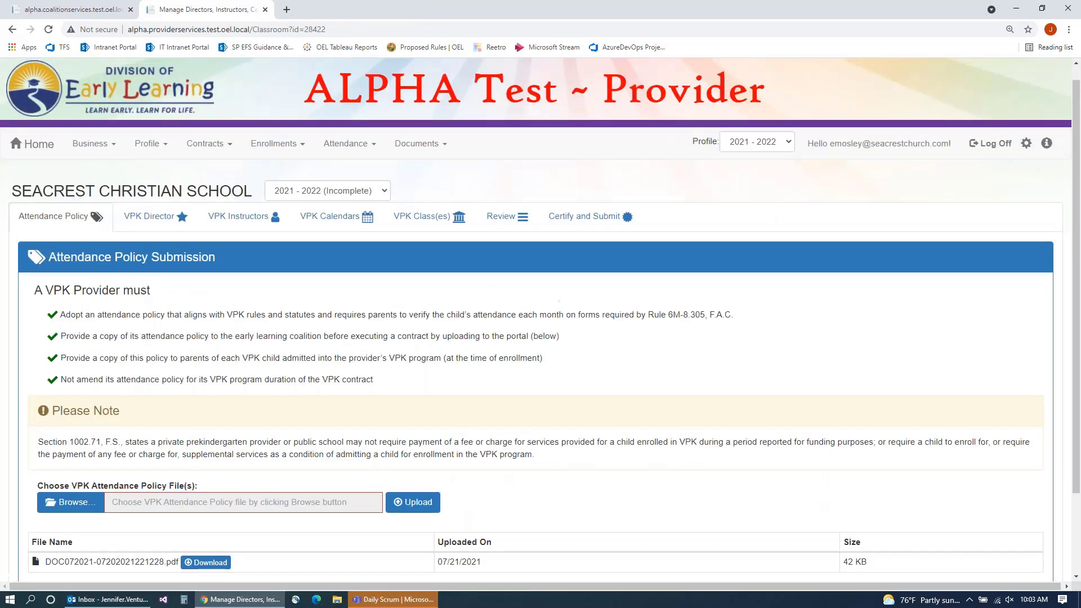
Step: Show the VPK Calendars and locate the Seacrest Christian School (BF21) calendar
click(330, 223)
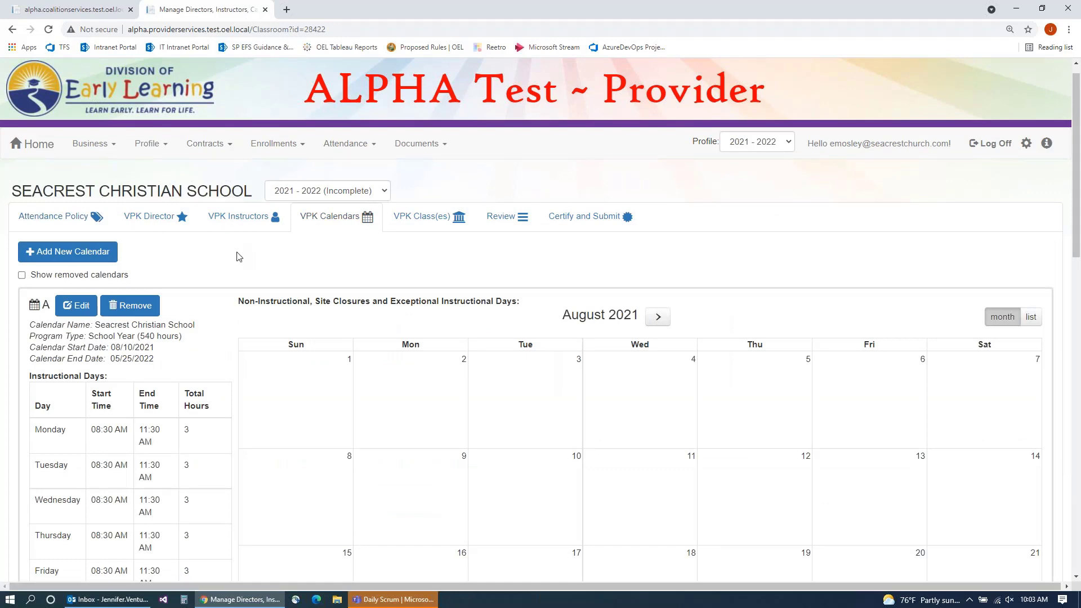
scroll(239, 257, down, 1)
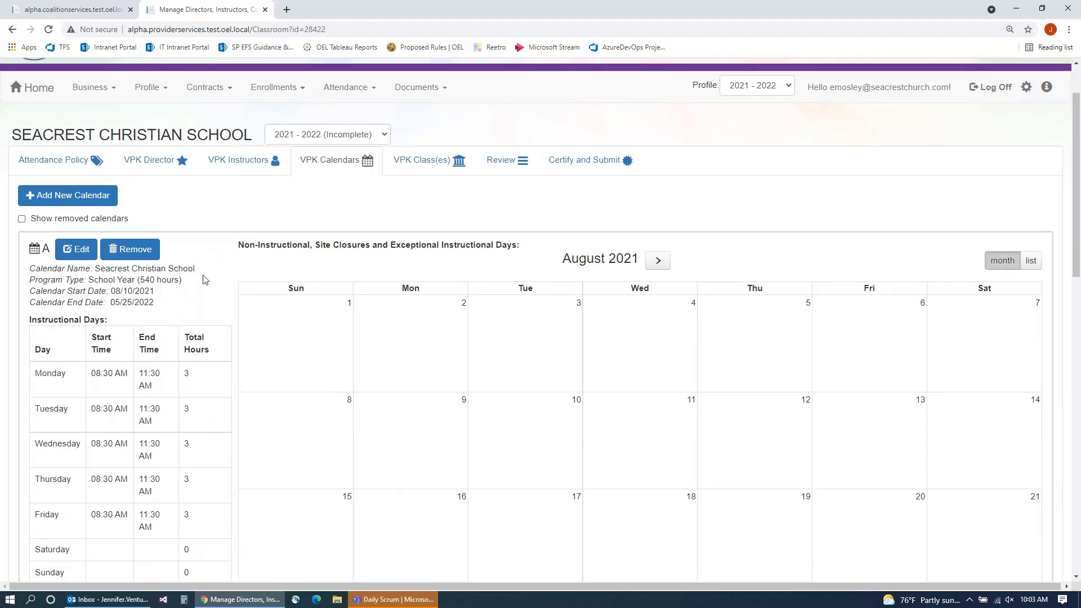
scroll(204, 280, down, 3)
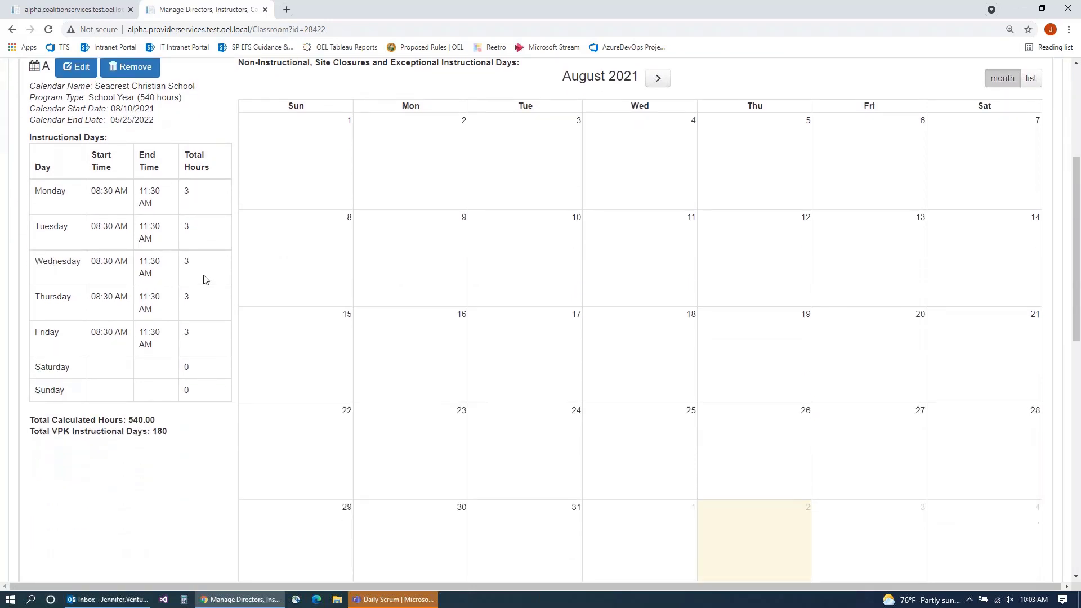
scroll(204, 280, down, 5)
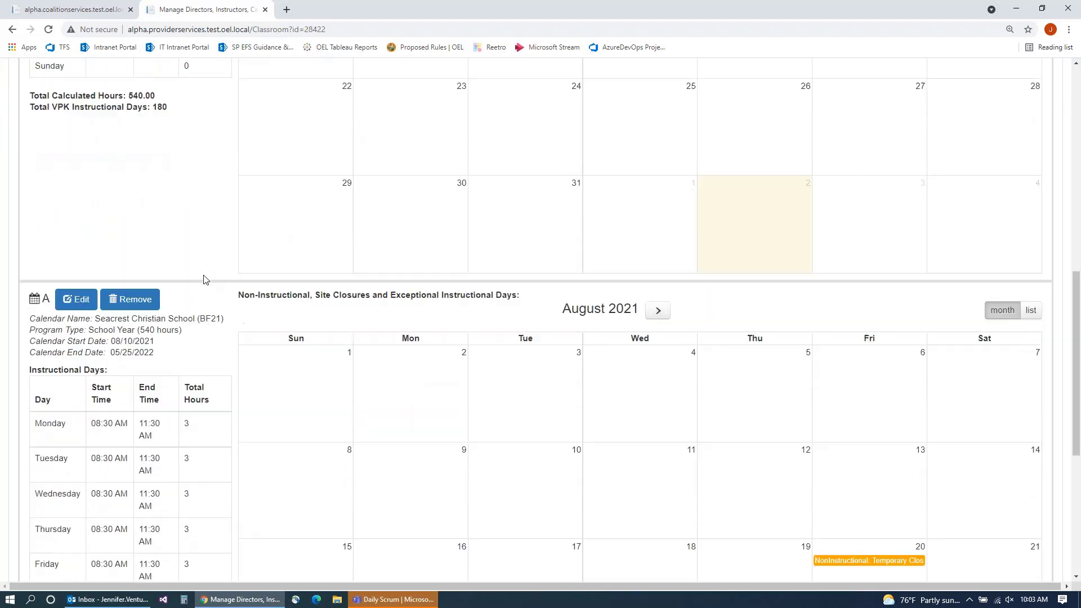
scroll(204, 280, down, 2)
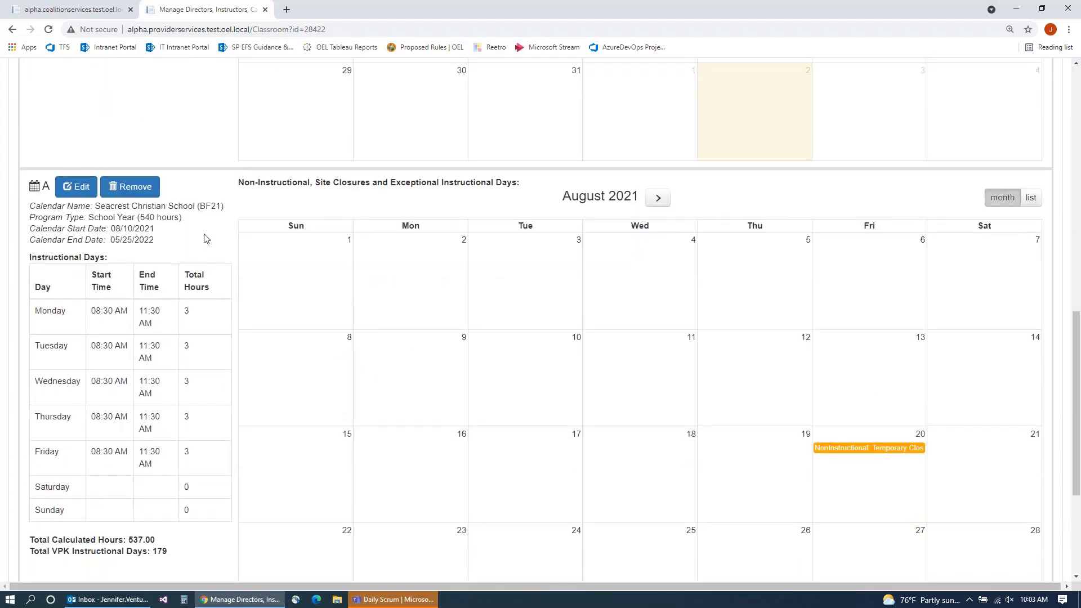
scroll(205, 239, up, 7)
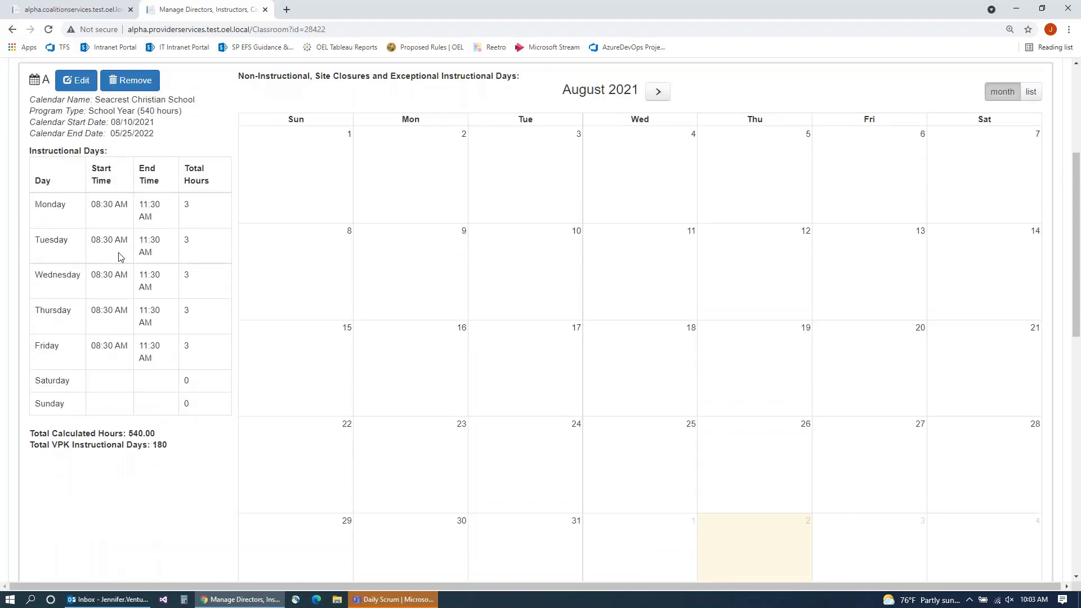
scroll(121, 258, down, 5)
scroll(121, 258, down, 1)
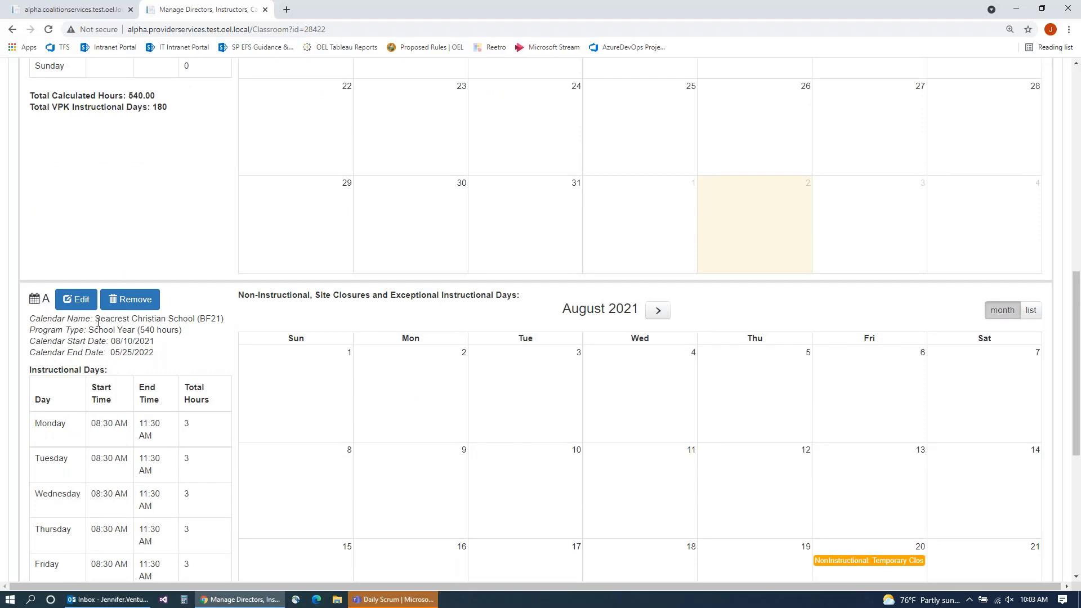
drag(97, 321, 194, 320)
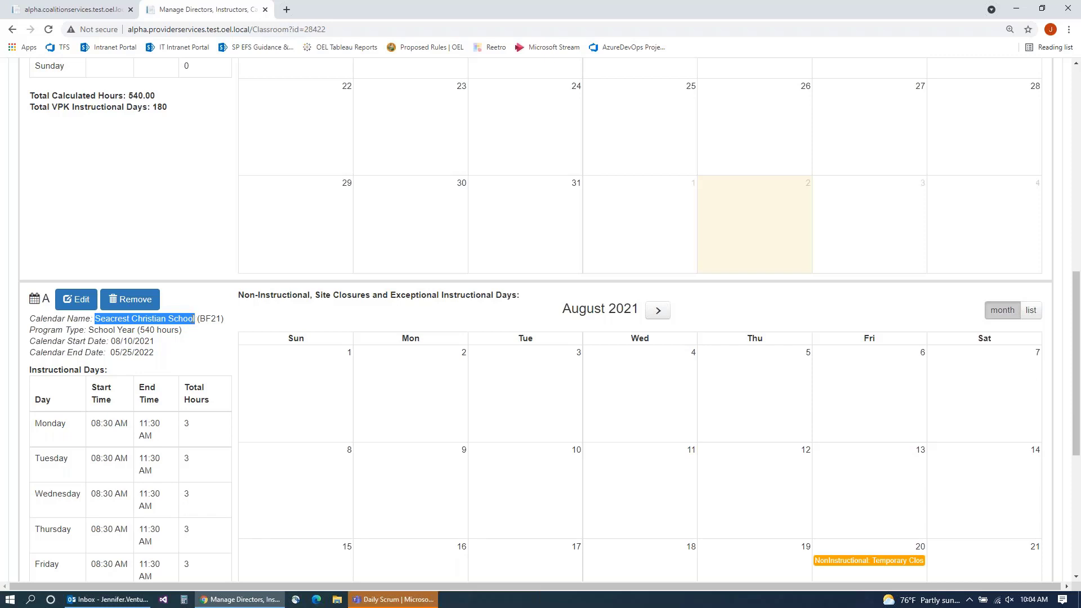
drag(224, 318, 197, 319)
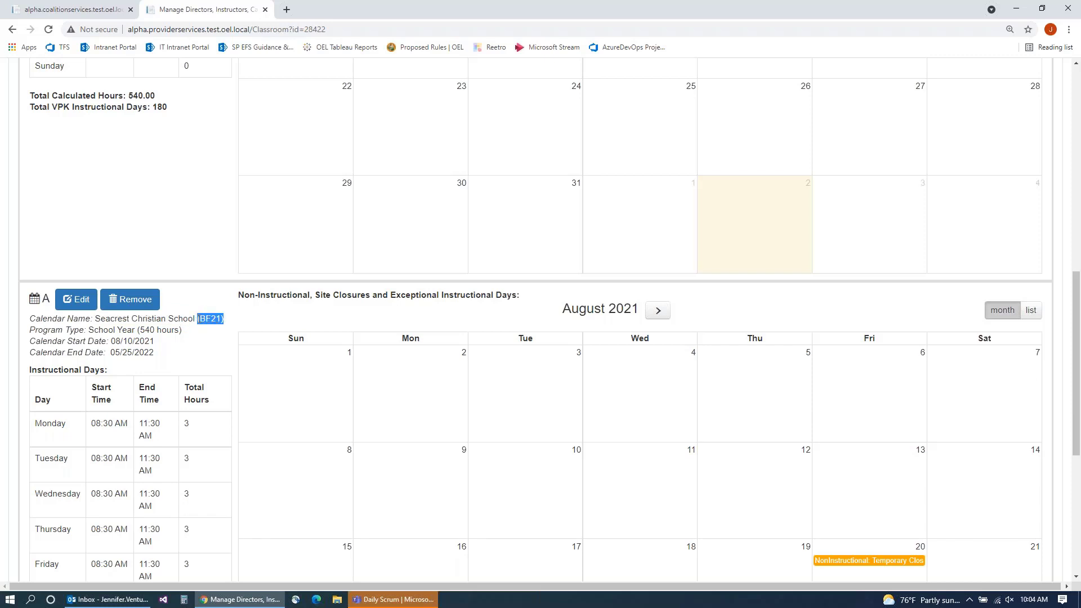
click(205, 332)
scroll(198, 313, up, 5)
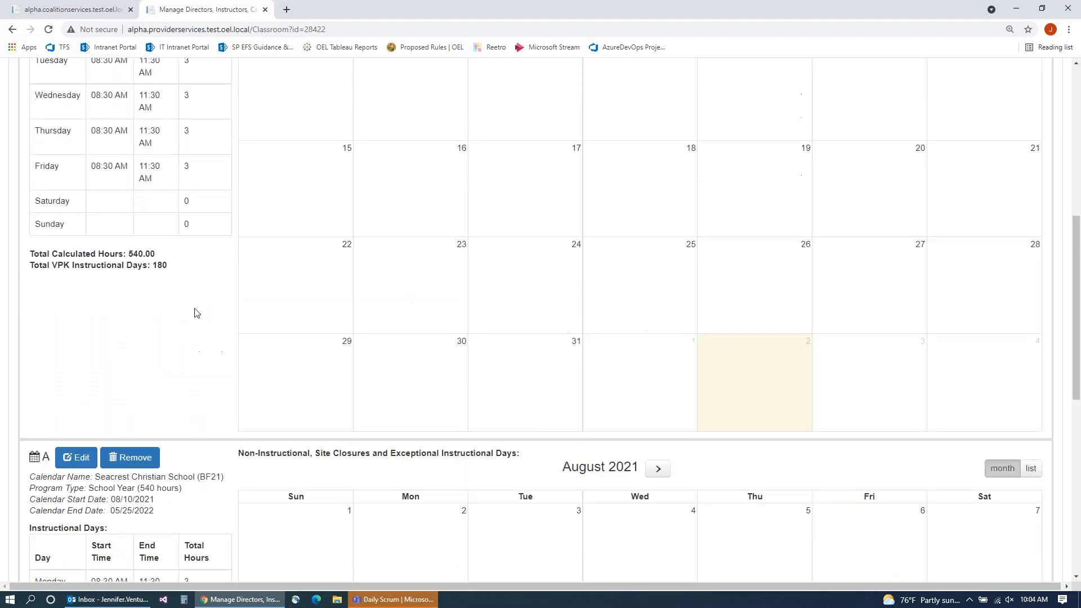
scroll(169, 326, down, 4)
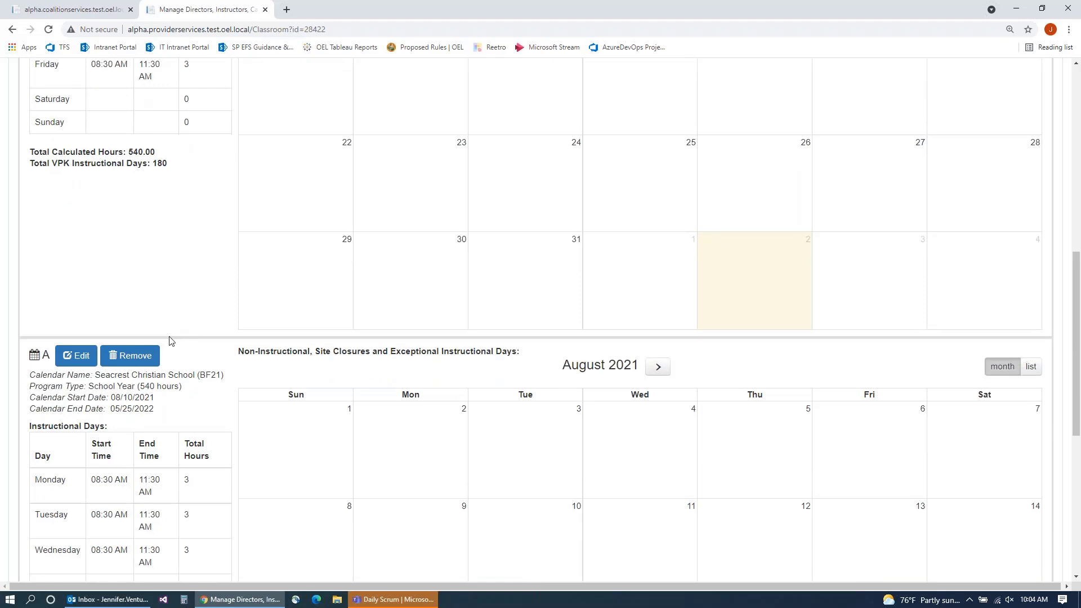
scroll(176, 341, up, 2)
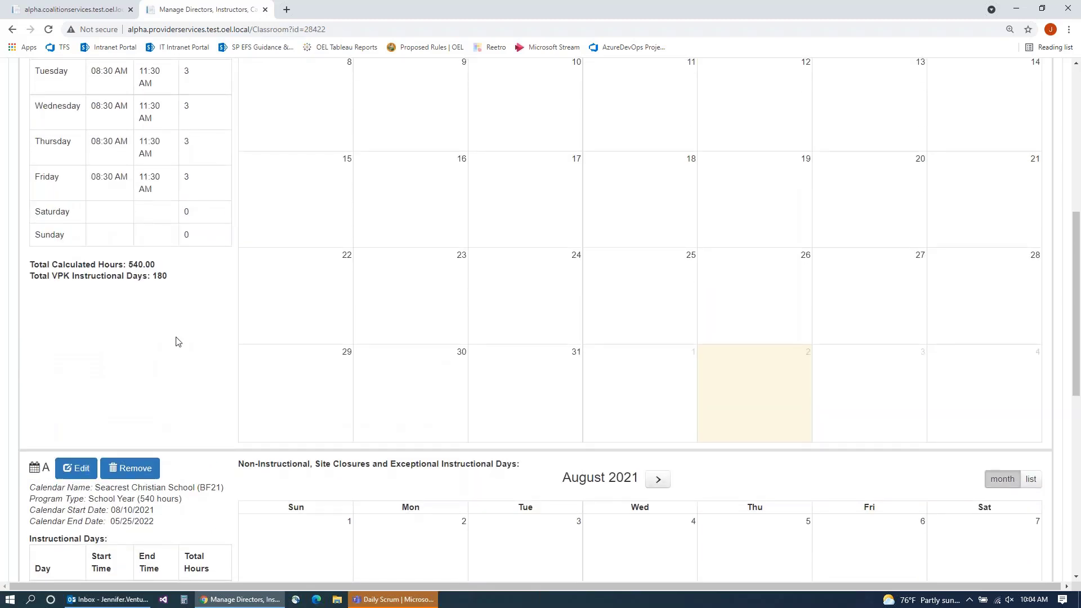
scroll(176, 340, up, 1)
scroll(178, 353, down, 2)
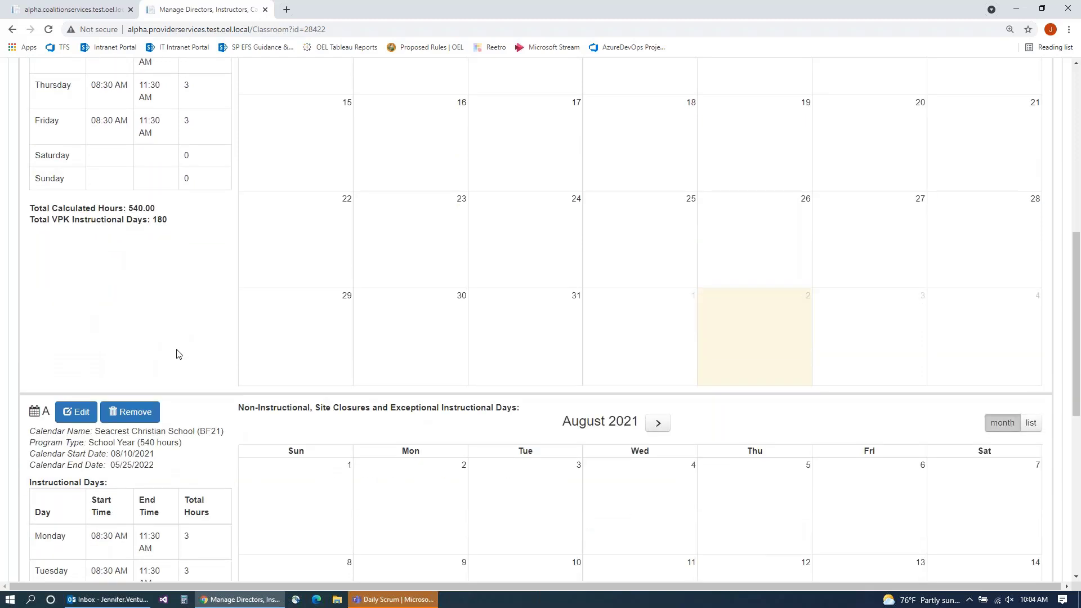
scroll(178, 354, down, 2)
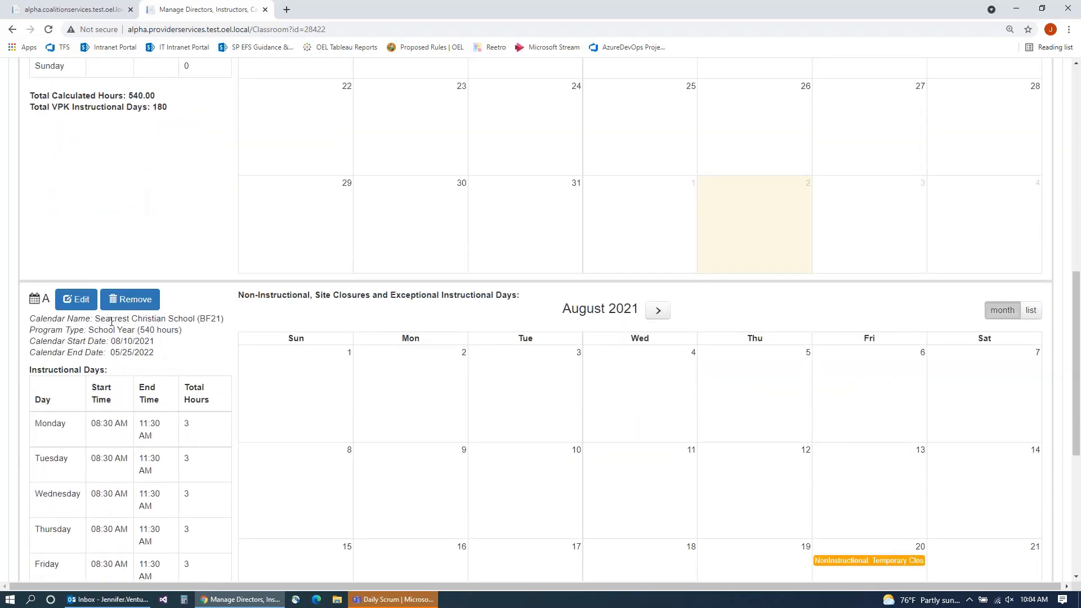
drag(198, 320, 224, 321)
scroll(608, 406, down, 2)
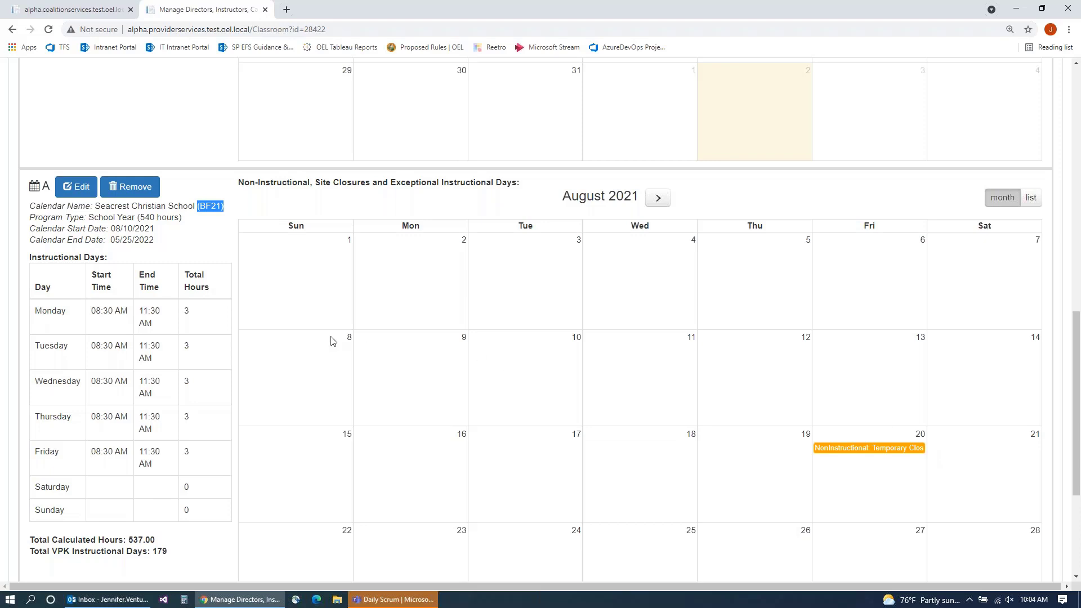
scroll(331, 340, down, 3)
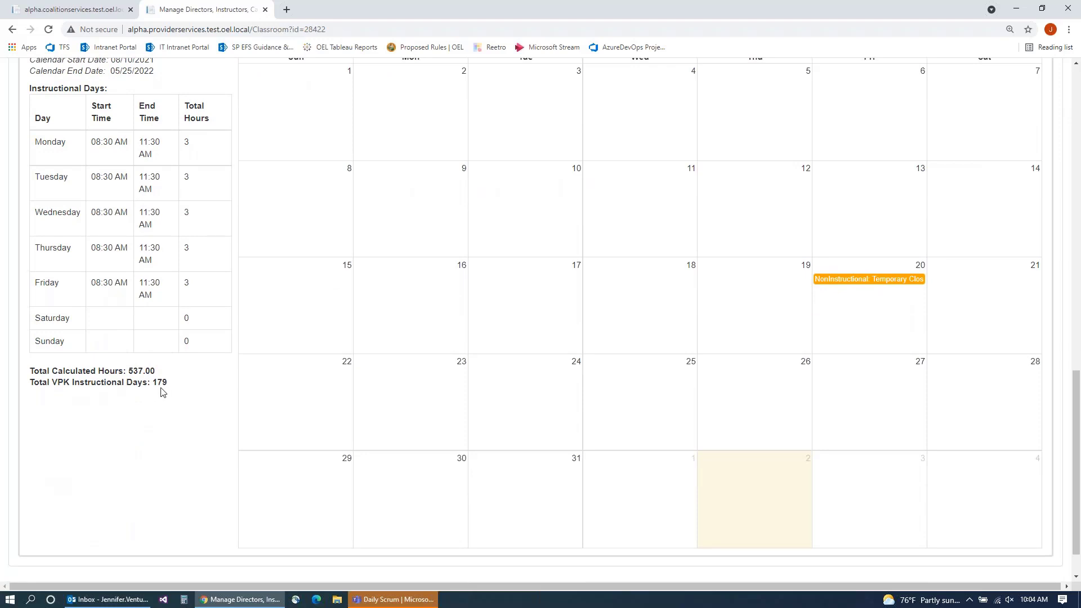
scroll(145, 366, up, 2)
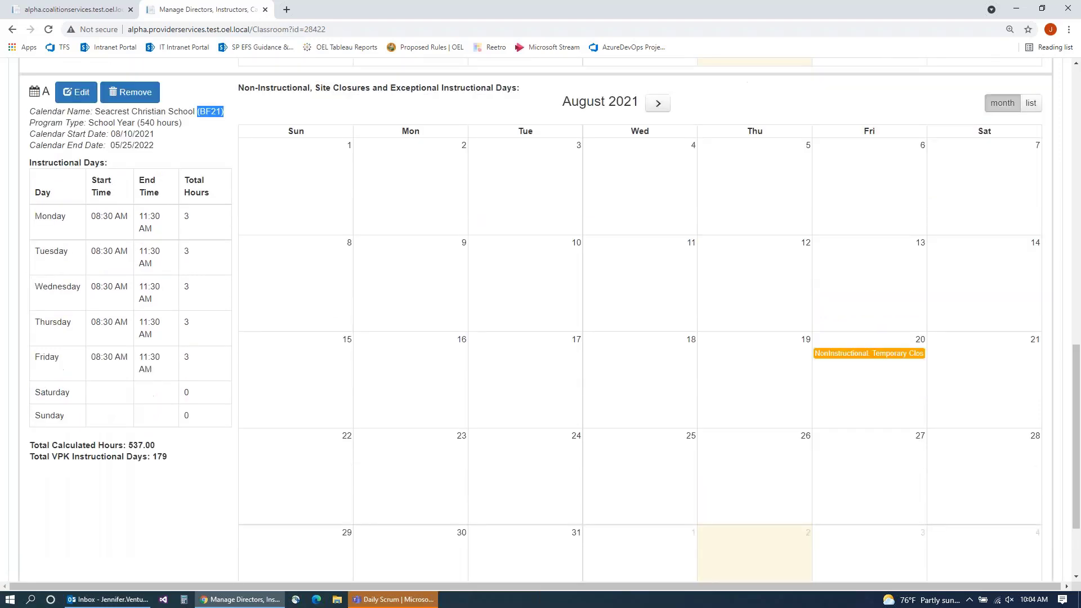
scroll(145, 360, up, 1)
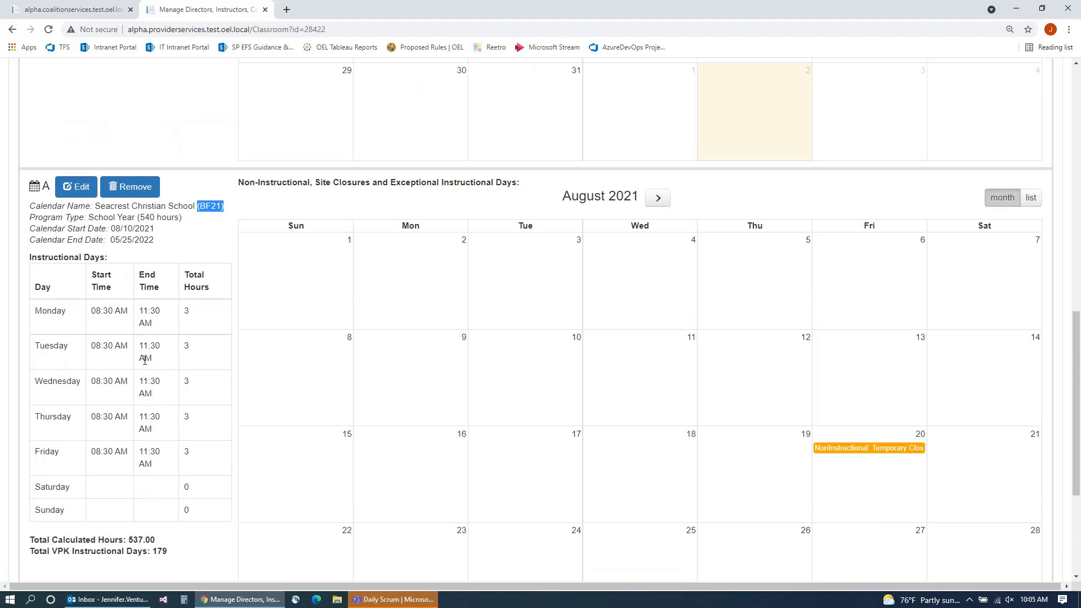
scroll(144, 360, down, 1)
scroll(151, 428, down, 1)
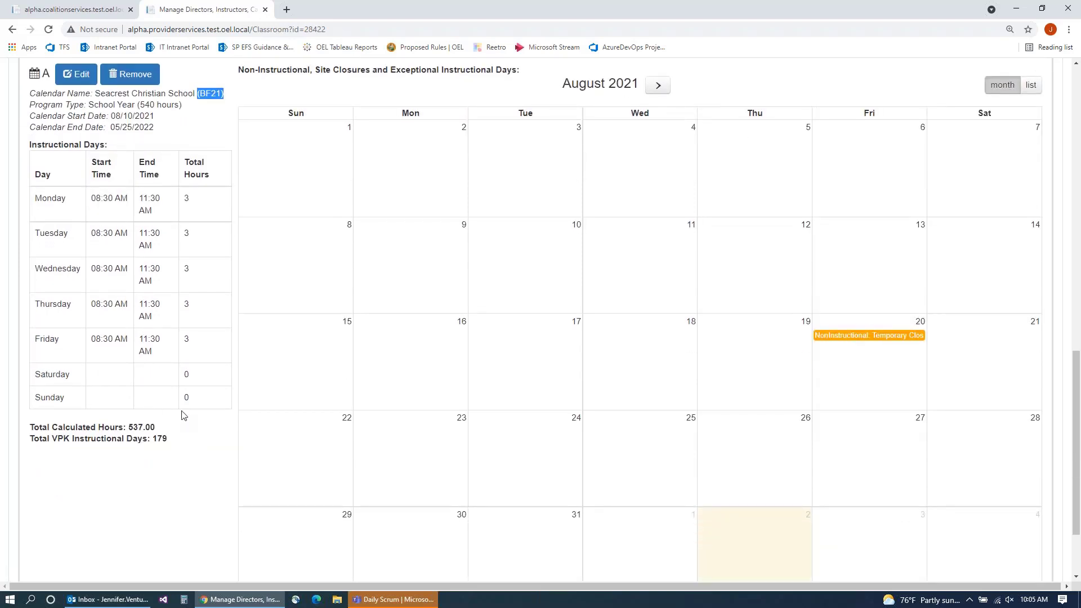
scroll(182, 420, up, 2)
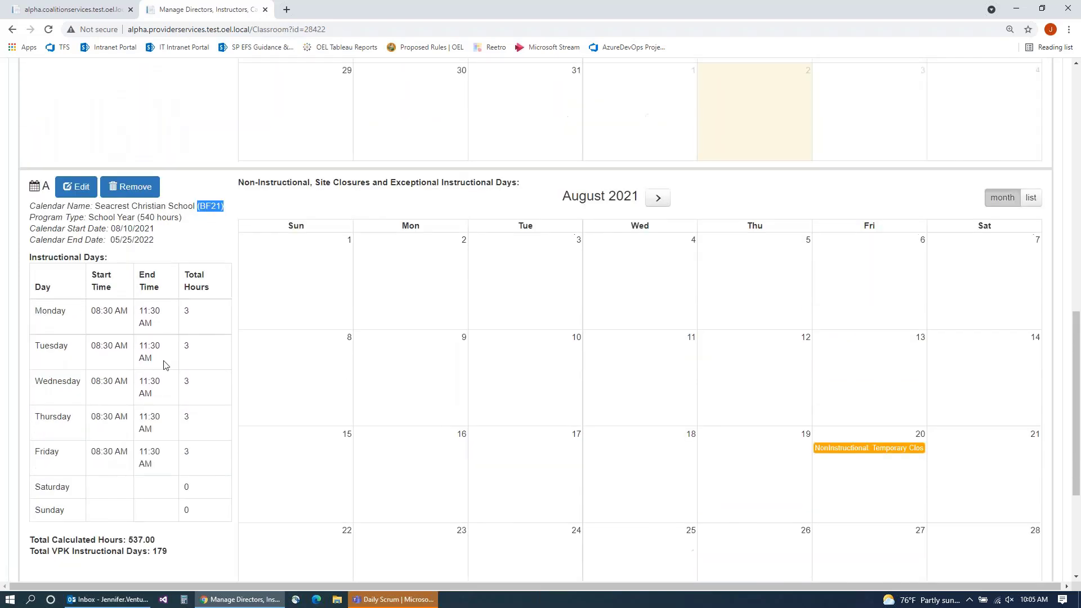
Step: Open calendar A of the Seacrest BF21 calendar for editing
click(79, 195)
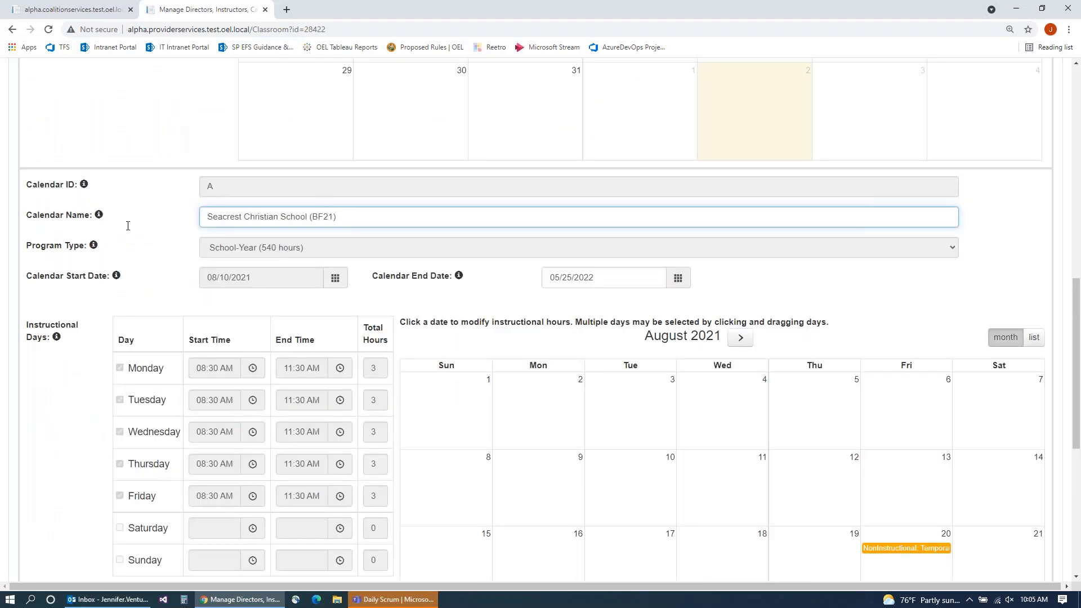
scroll(540, 338, down, 1)
scroll(470, 391, down, 1)
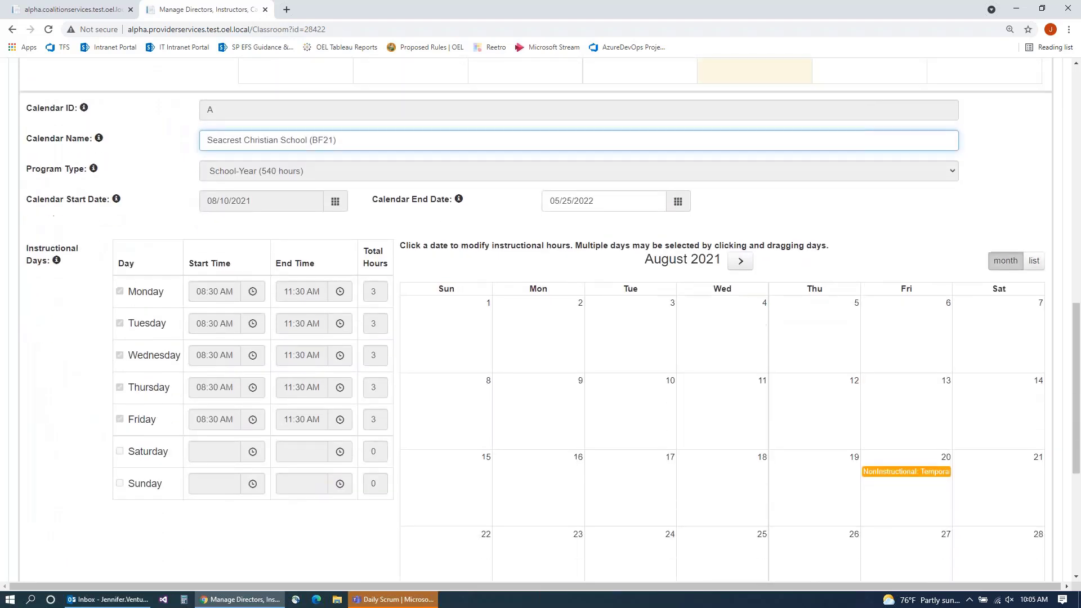
scroll(540, 400, down, 1)
scroll(540, 400, down, 1)
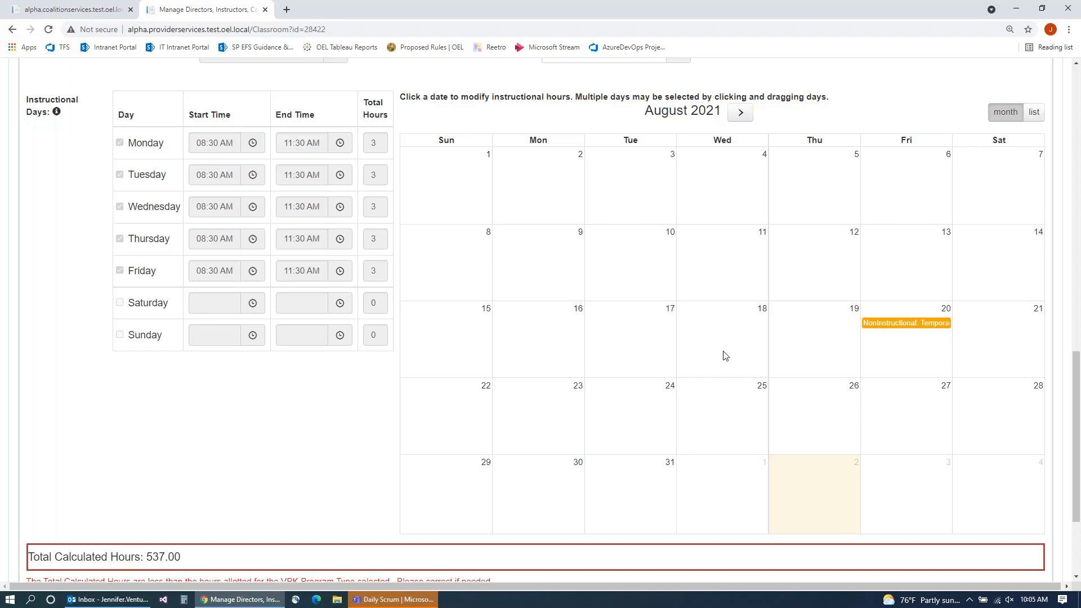
scroll(581, 192, up, 2)
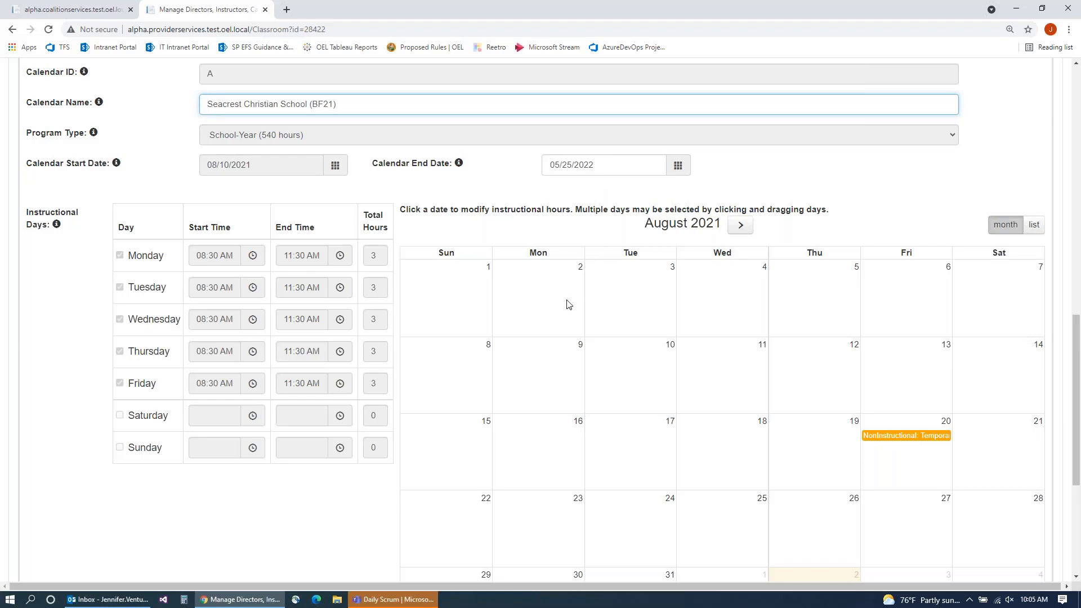
scroll(568, 303, down, 1)
scroll(568, 304, up, 1)
Step: Advance the calendar through September and October to November 2021
click(740, 226)
click(764, 226)
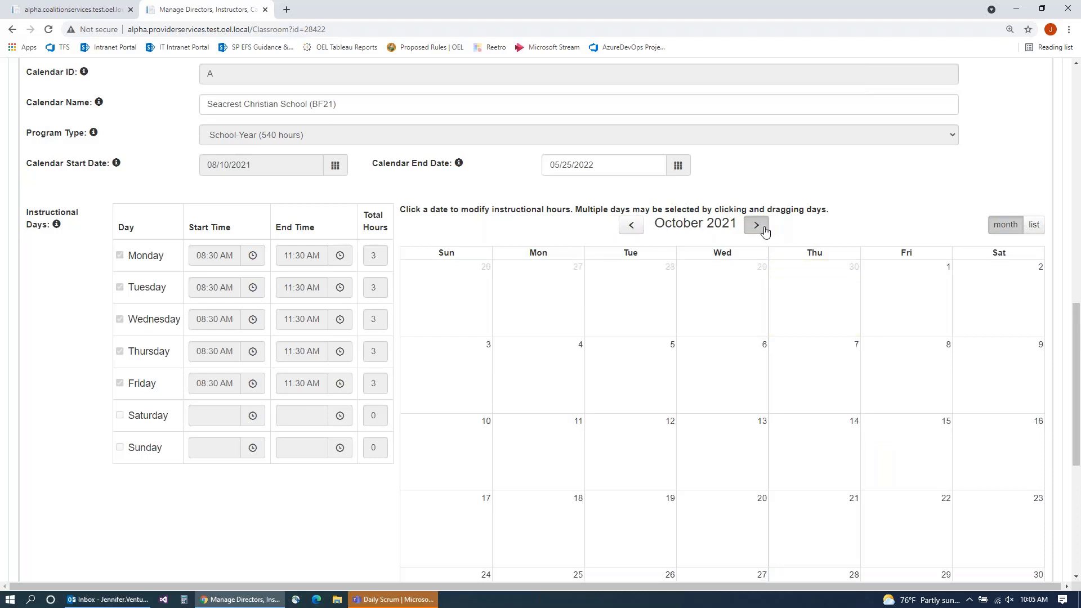
click(763, 227)
scroll(672, 338, down, 2)
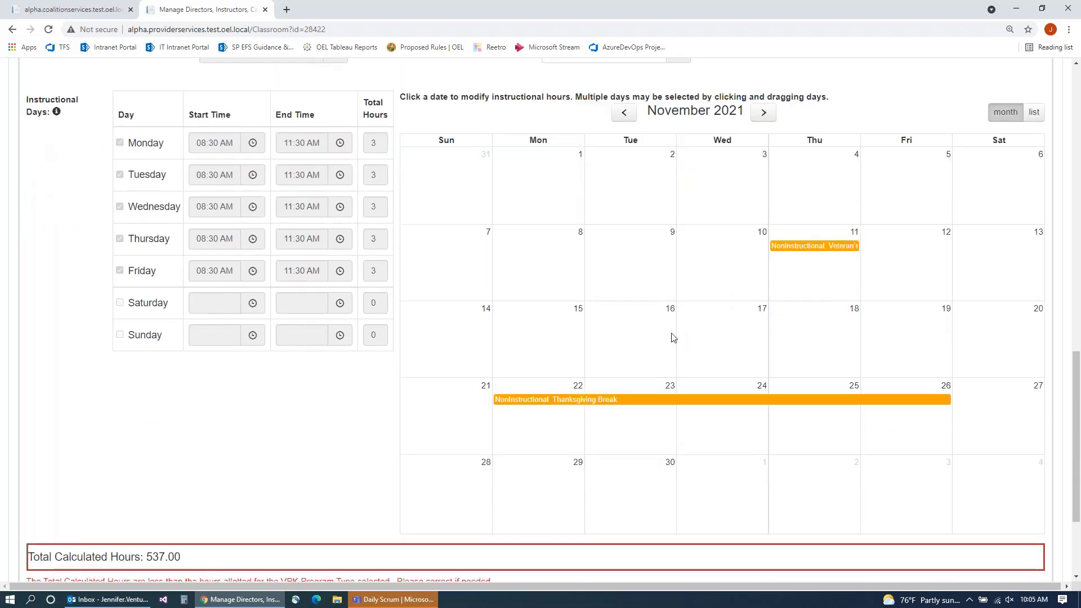
Step: Remove the November 22–26 Thanksgiving Break closure, bringing the total to 552.00 hours
click(529, 403)
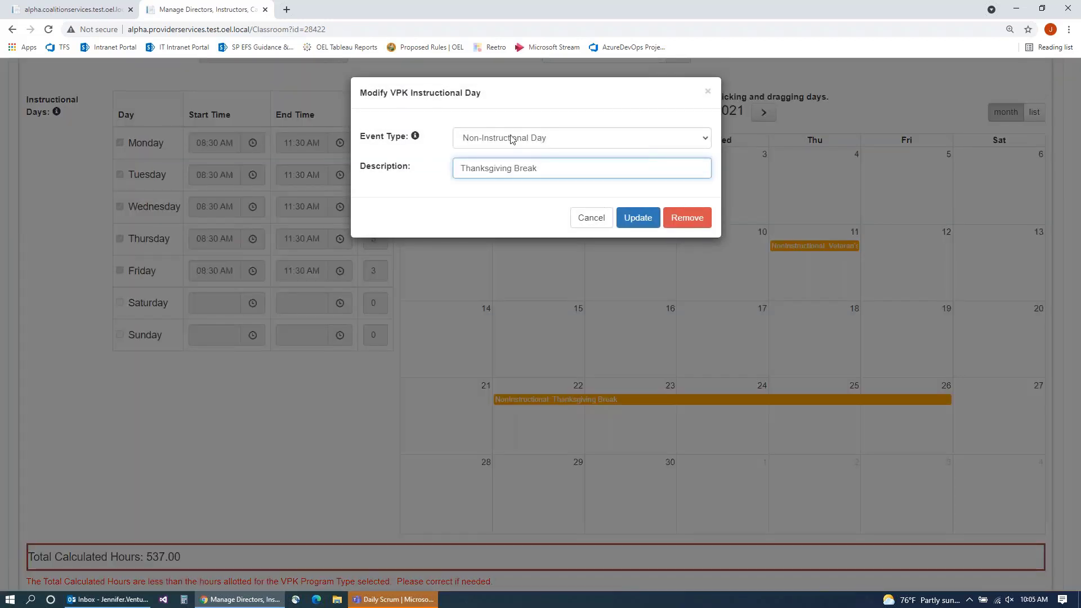
click(675, 221)
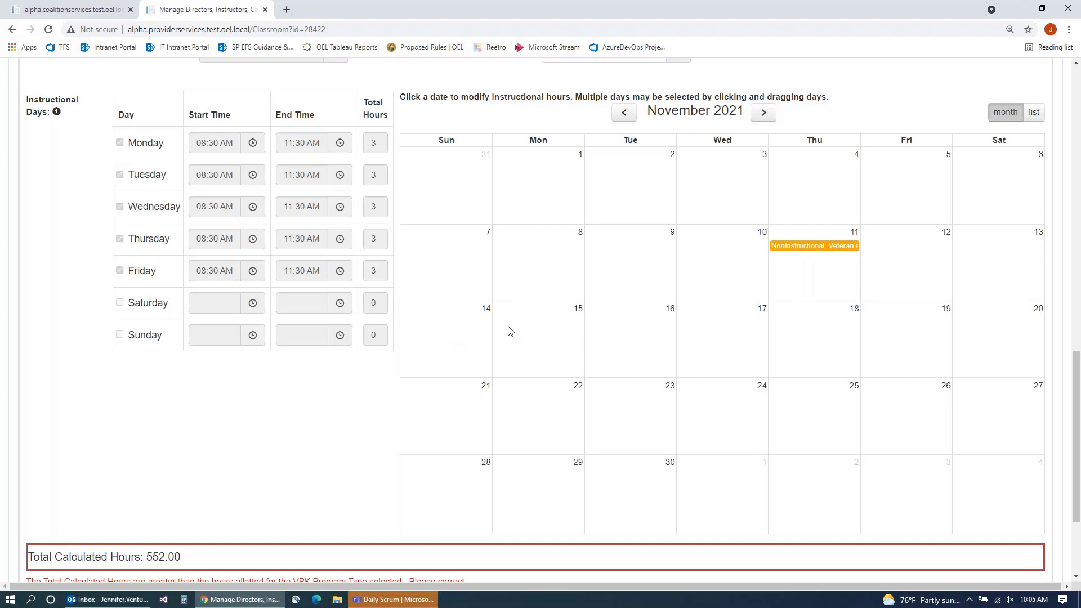
scroll(508, 331, up, 1)
scroll(591, 282, down, 1)
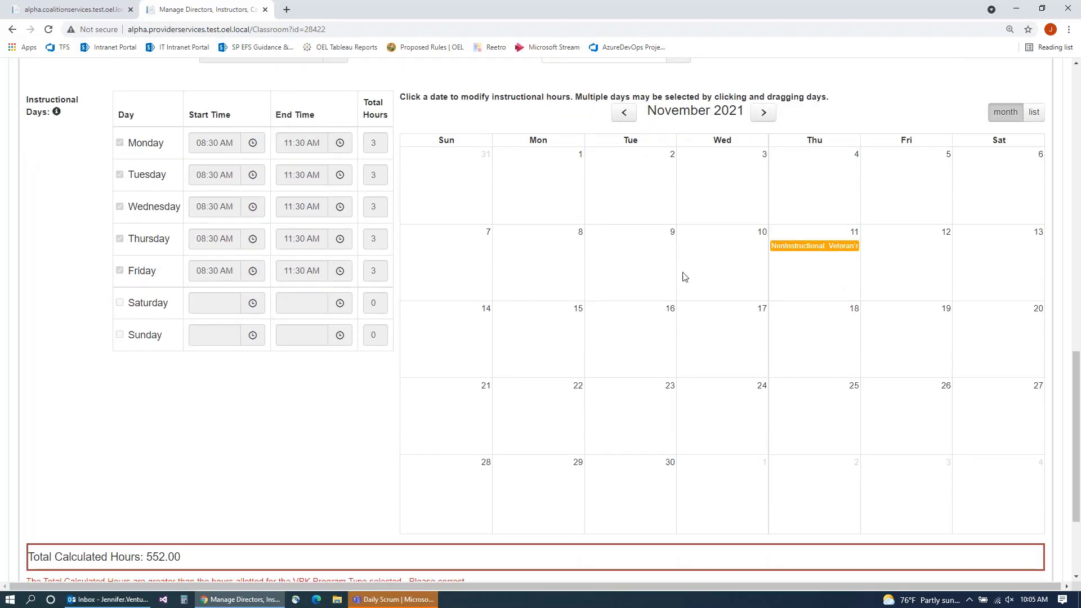
click(625, 114)
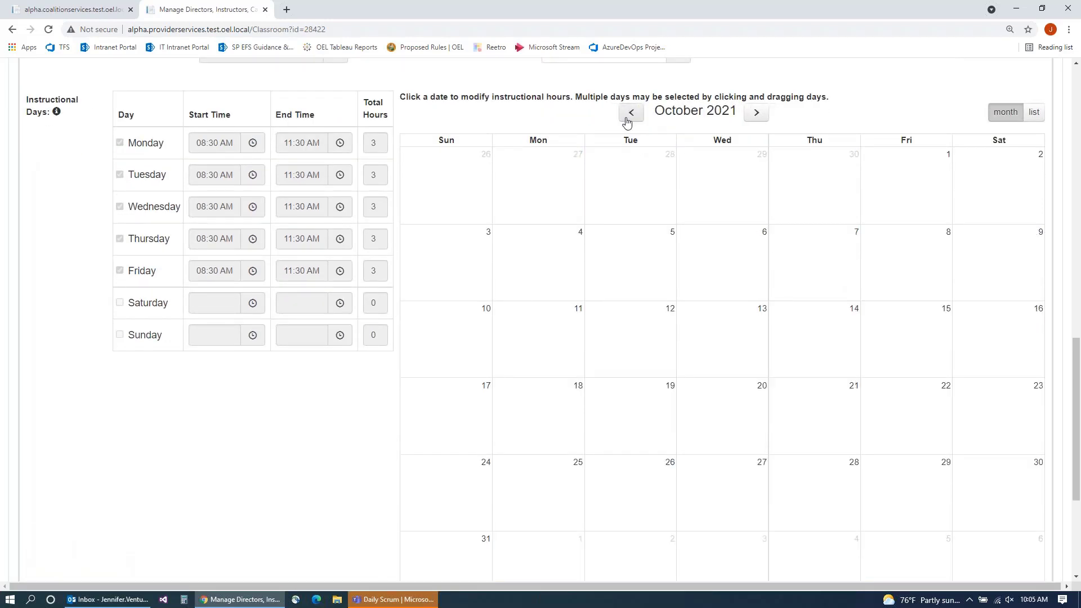
click(754, 114)
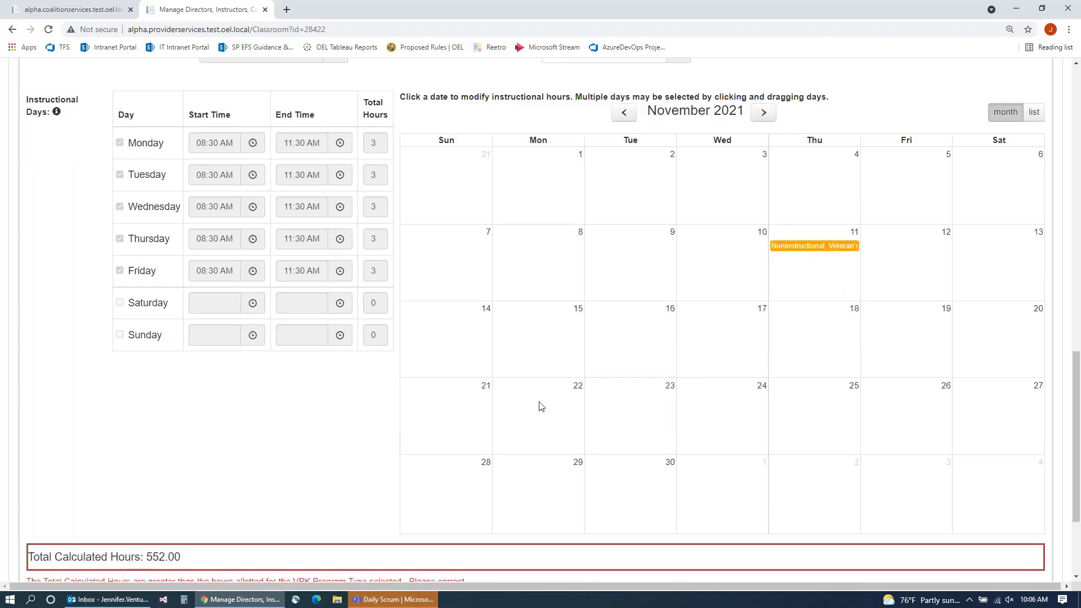
scroll(541, 406, down, 2)
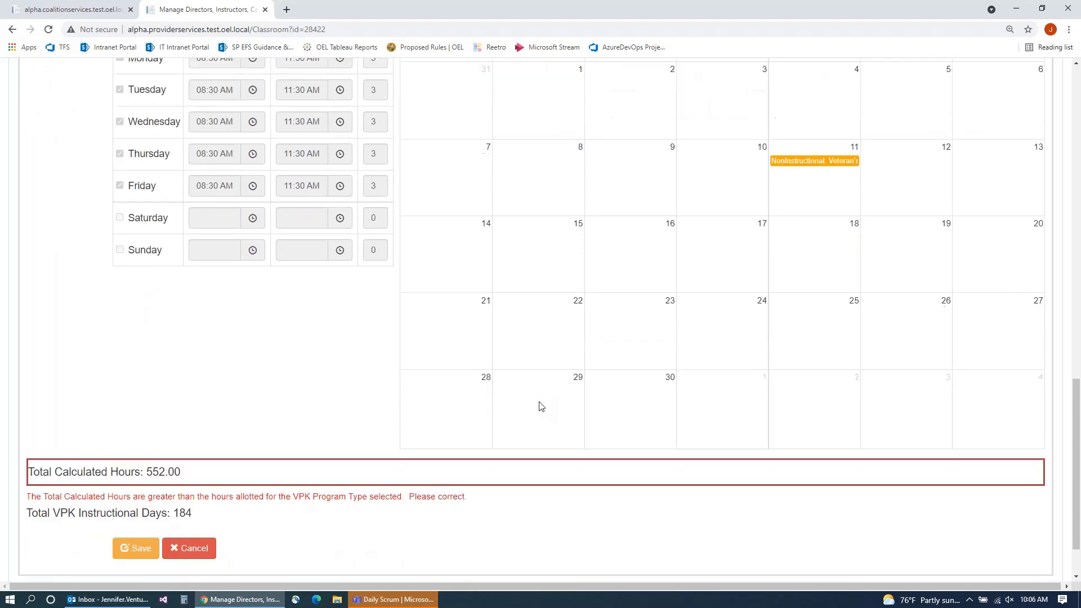
Step: Discard the unsaved Thanksgiving removal and view September 2021
click(190, 522)
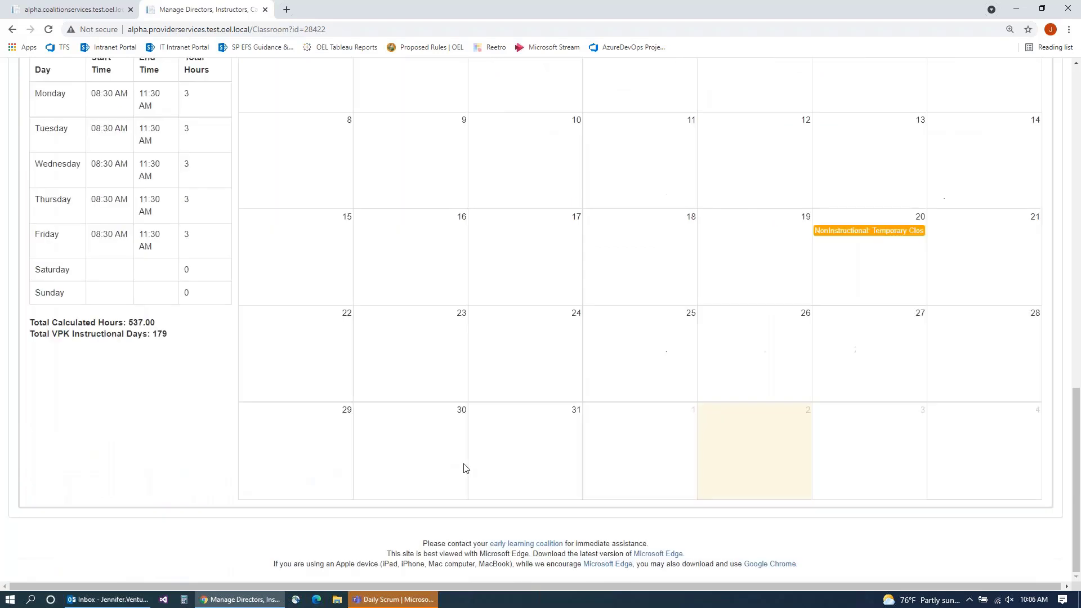
scroll(607, 348, down, 6)
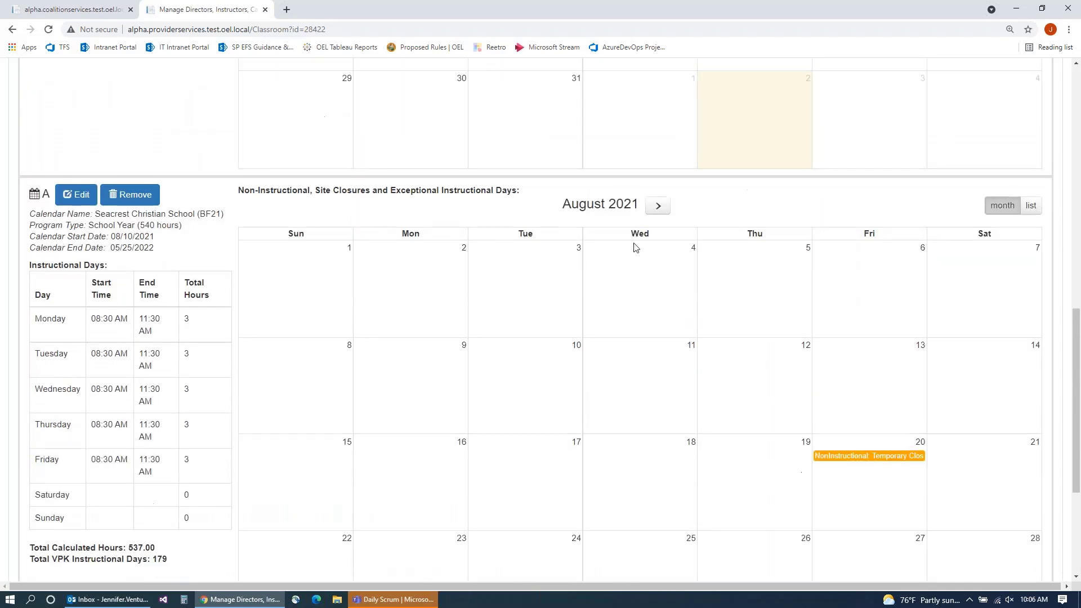
click(657, 208)
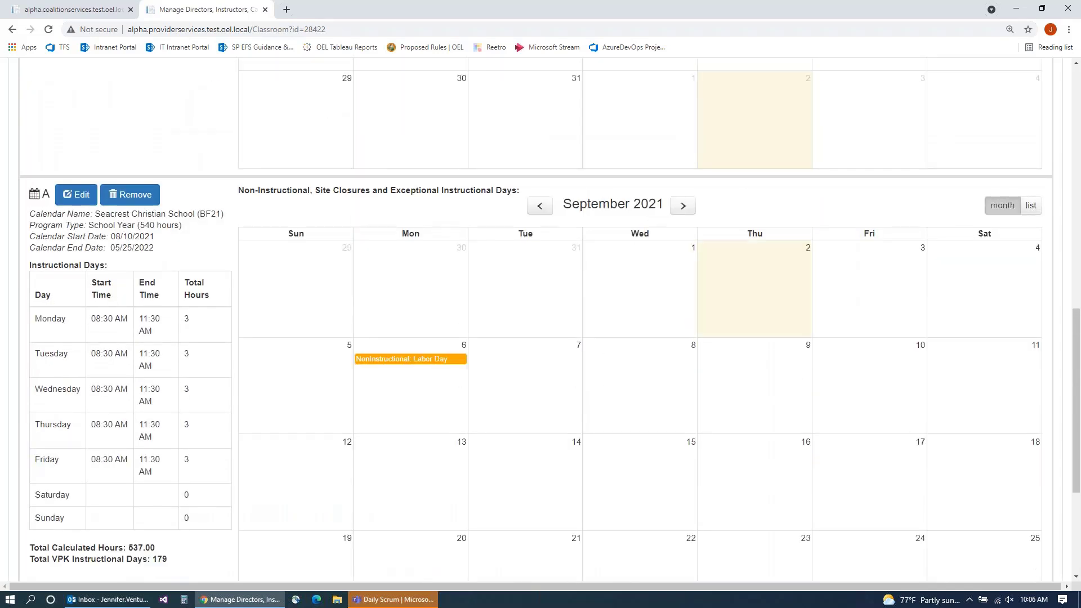
scroll(433, 313, down, 2)
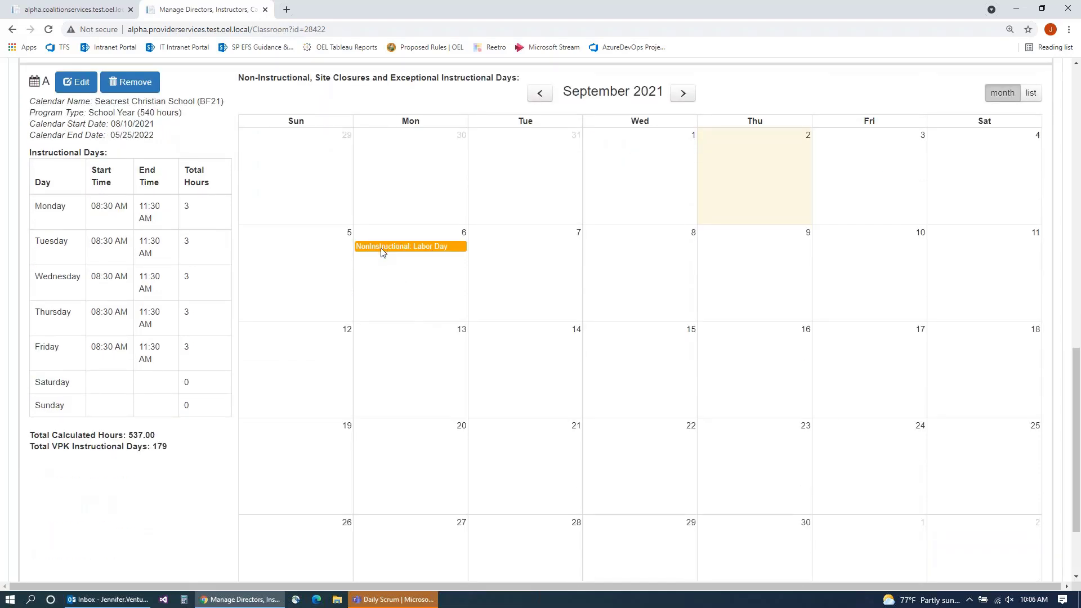
Step: Remove the September 6 Labor Day closure for 540.00 hours over 180 days and save
click(76, 82)
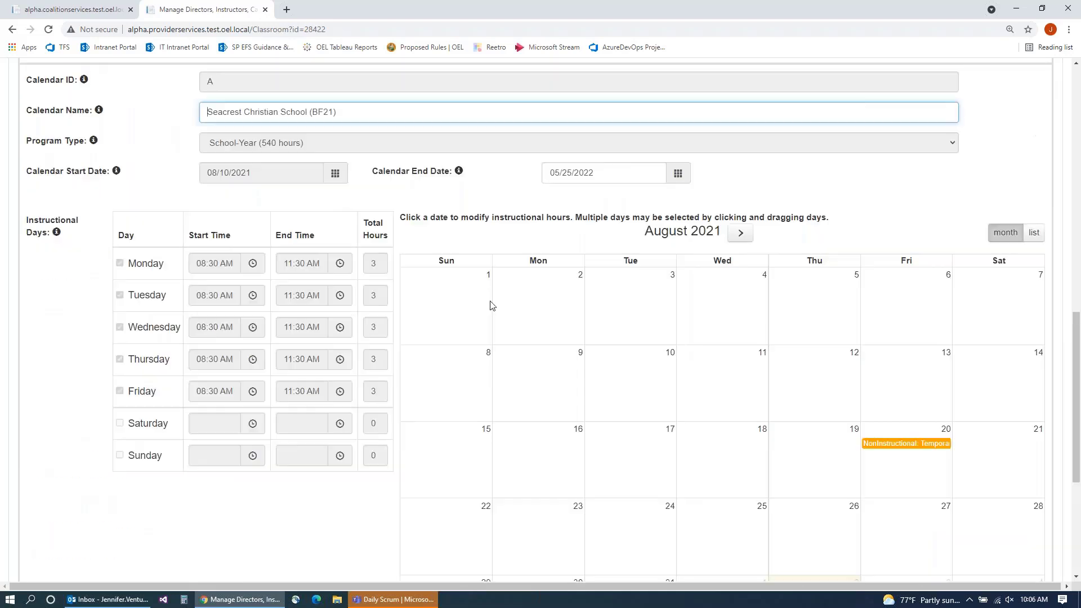
click(743, 233)
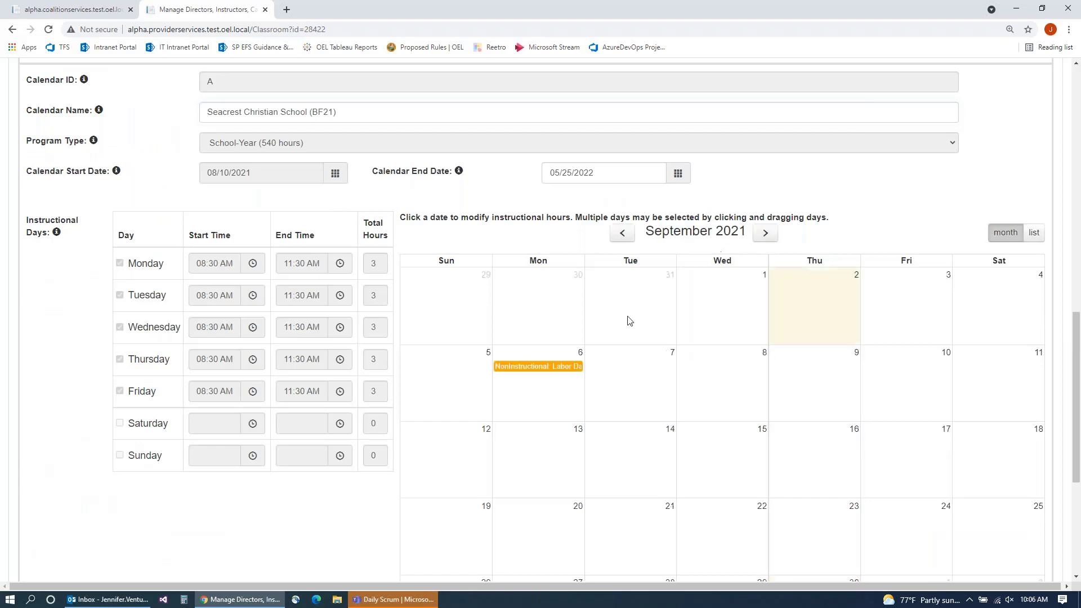
click(542, 367)
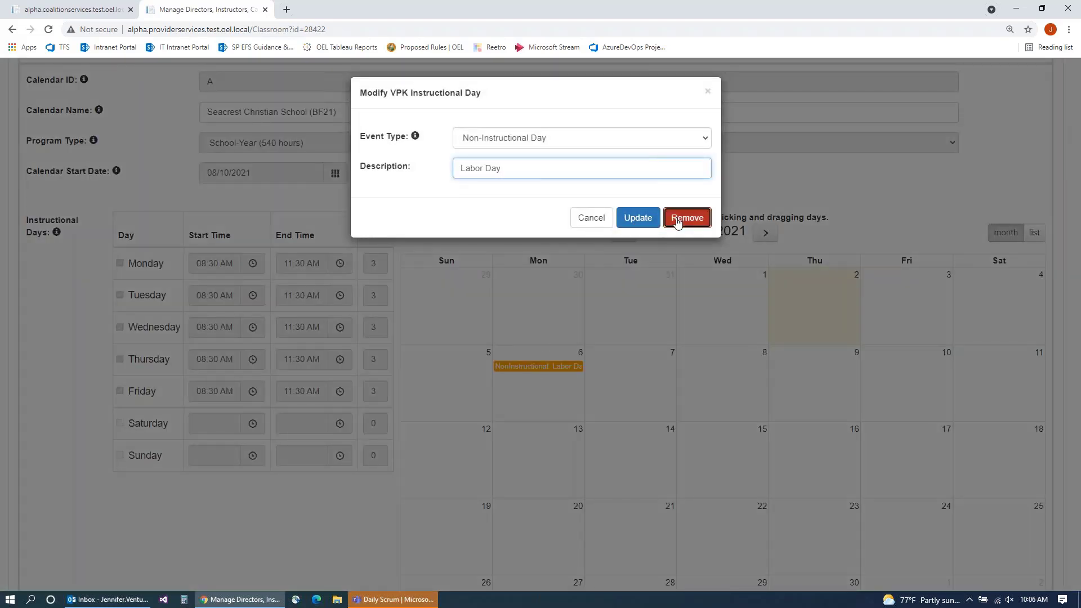
click(676, 213)
scroll(608, 315, down, 3)
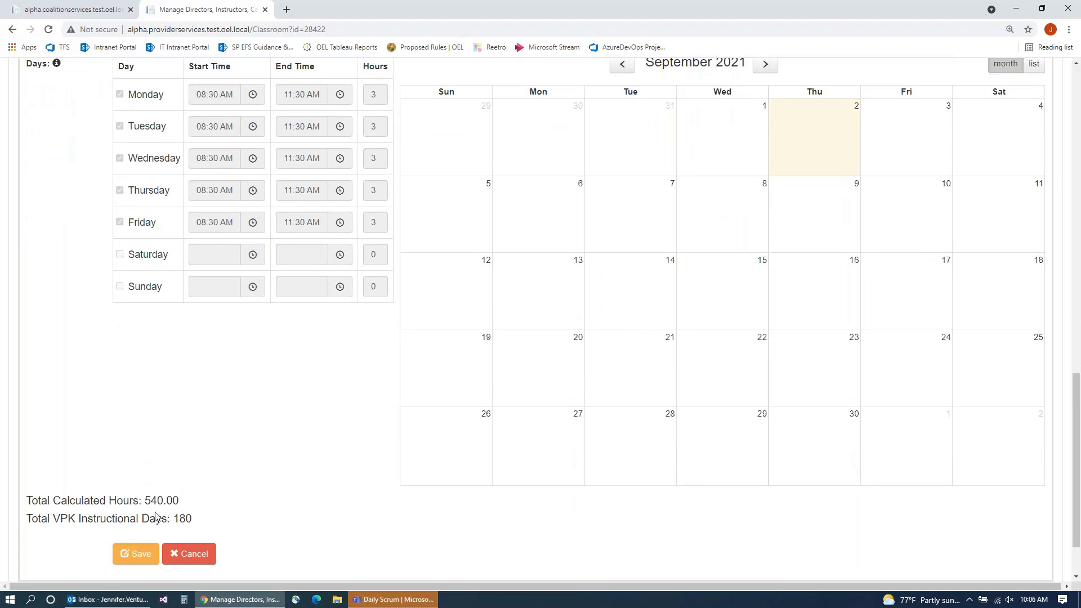
scroll(235, 463, down, 1)
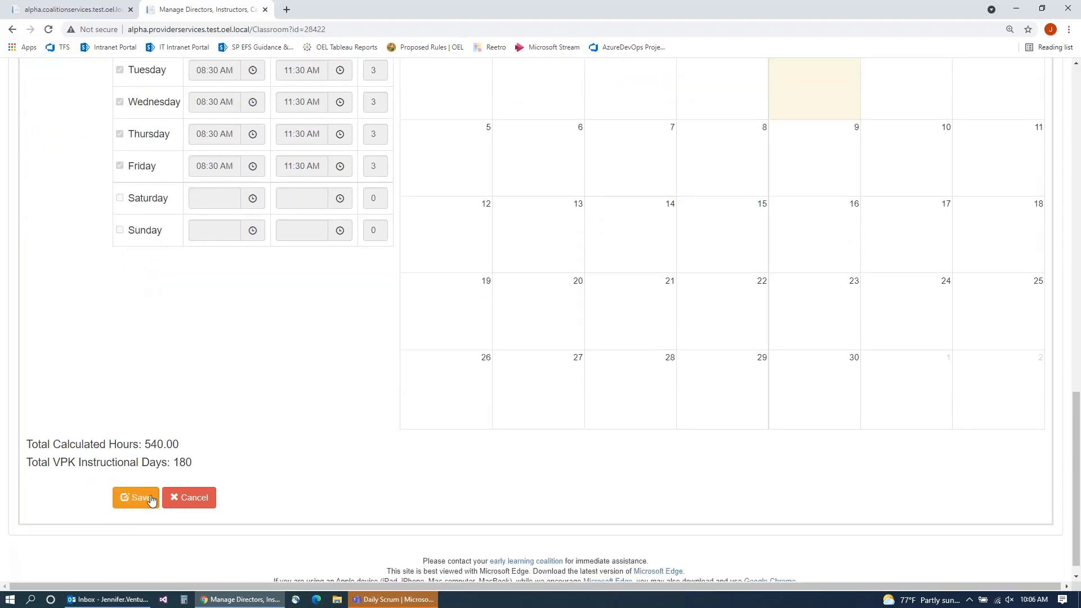
click(136, 497)
Step: Show contract 28422's VPK Class(es) tab
scroll(332, 410, up, 5)
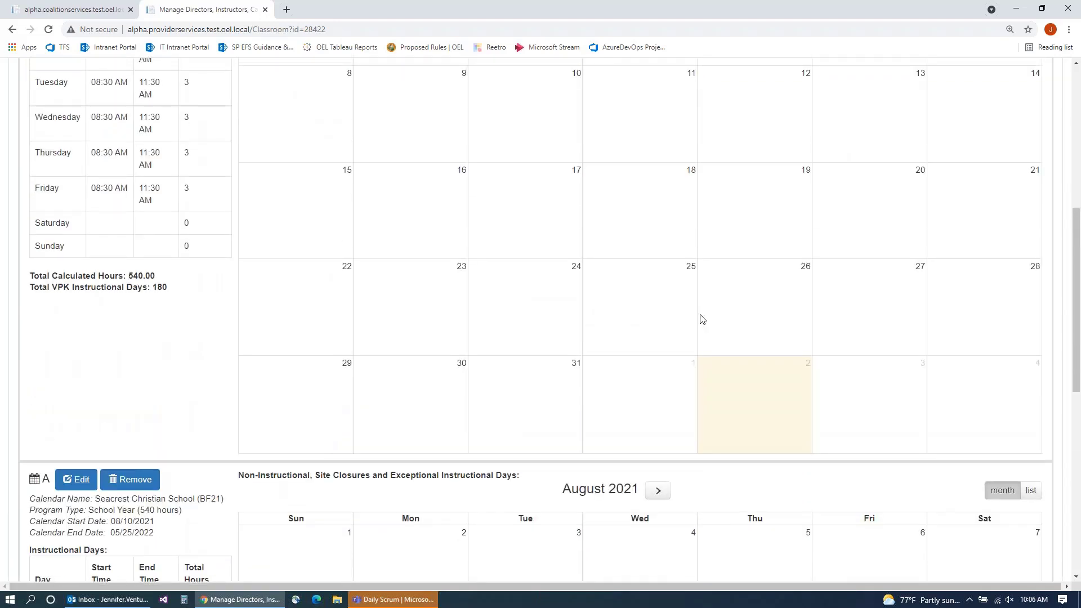
scroll(700, 316, up, 1)
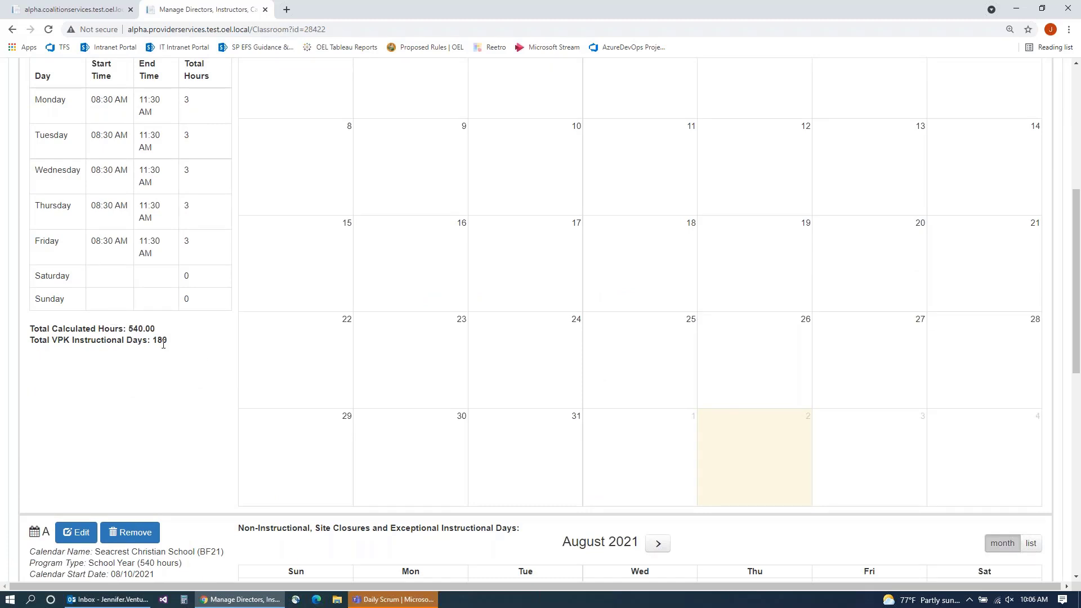
scroll(106, 441, down, 8)
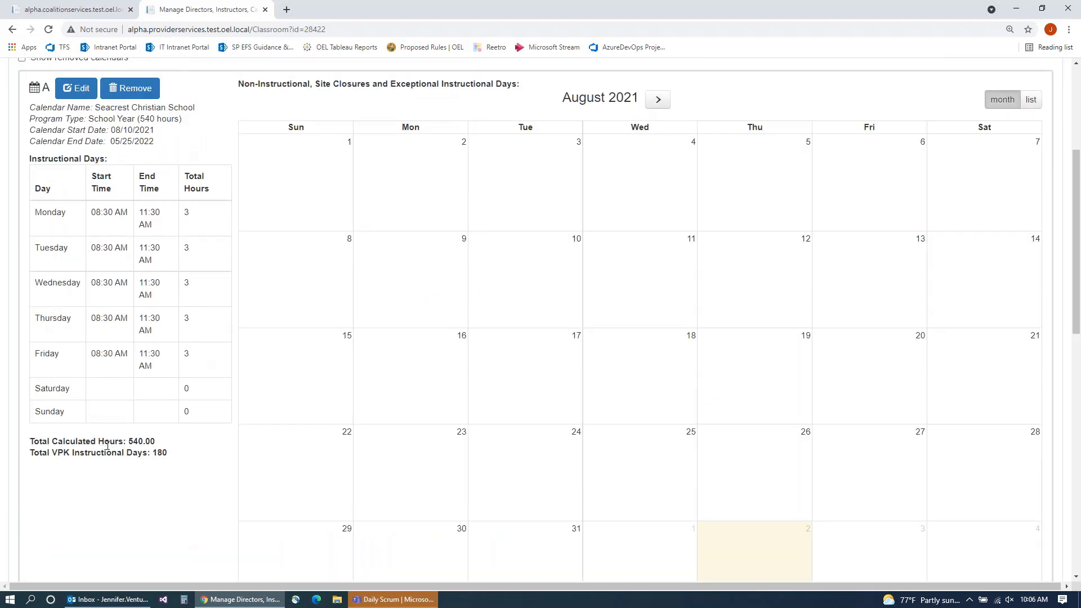
scroll(254, 437, down, 1)
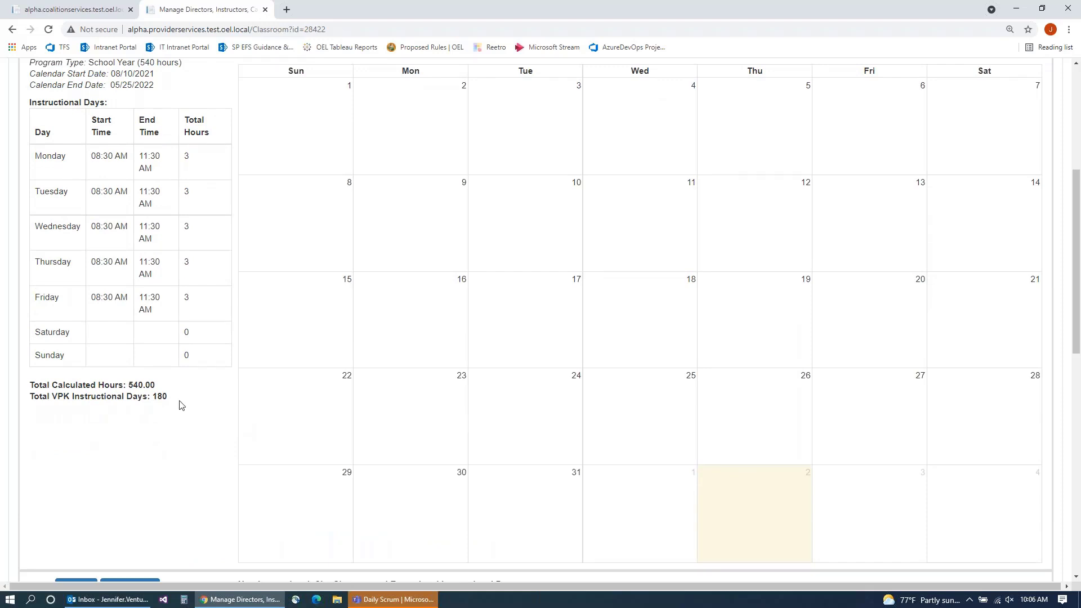
scroll(277, 405, up, 2)
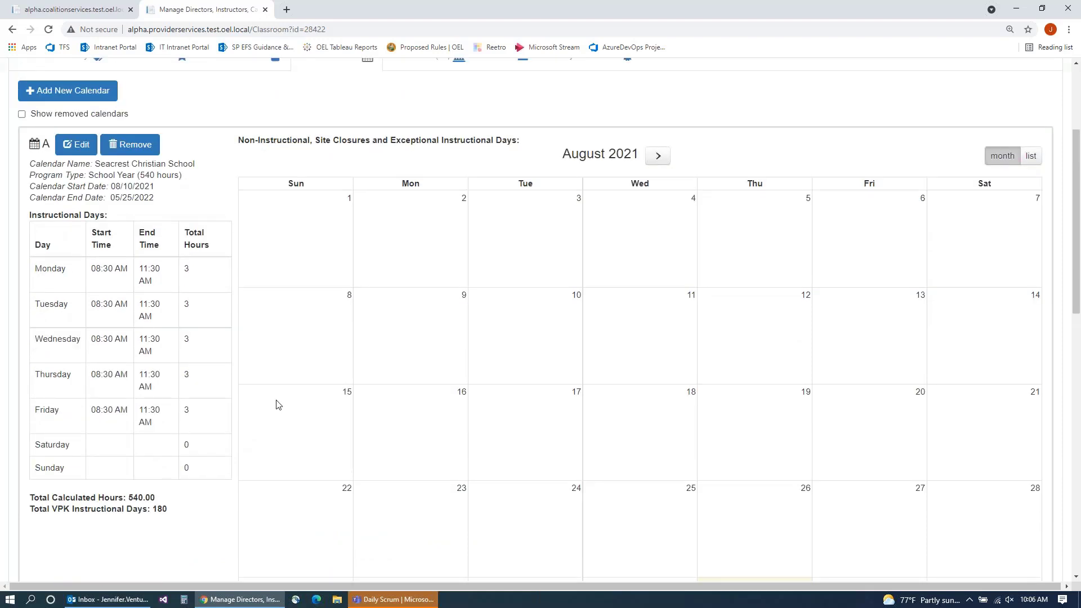
scroll(276, 404, down, 2)
scroll(276, 405, up, 5)
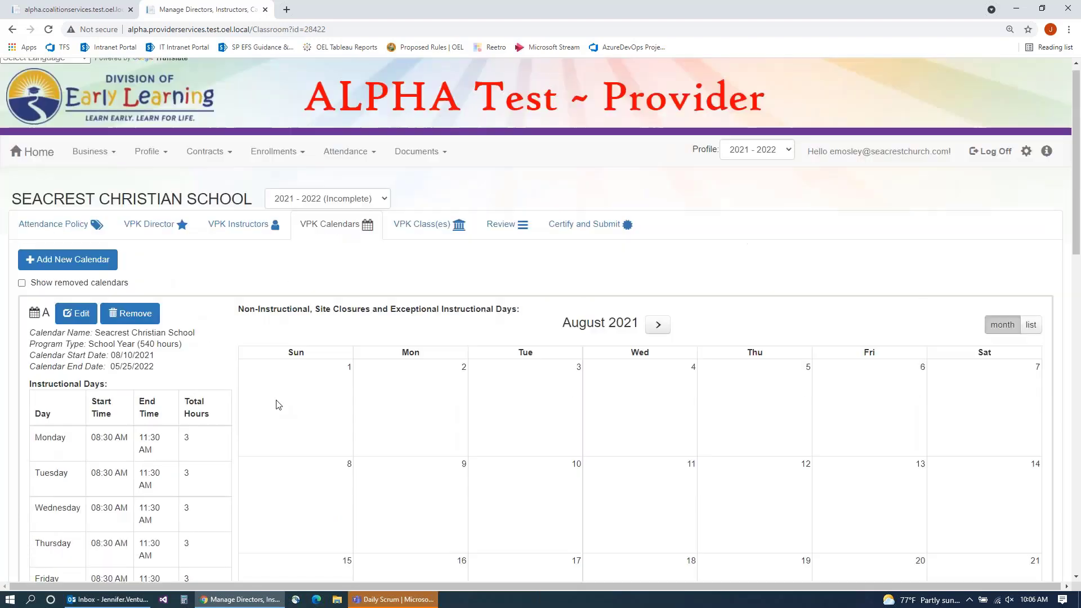
click(425, 224)
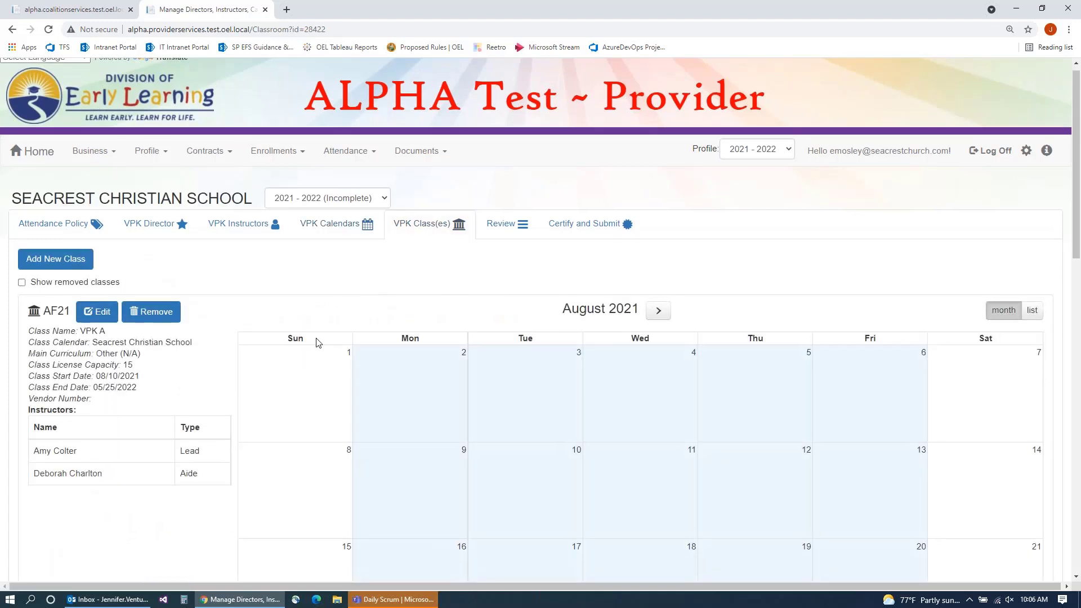
Step: Find class BF21 and confirm its August calendar marks the 20th as a temporary closure
scroll(292, 333, down, 3)
scroll(292, 336, down, 6)
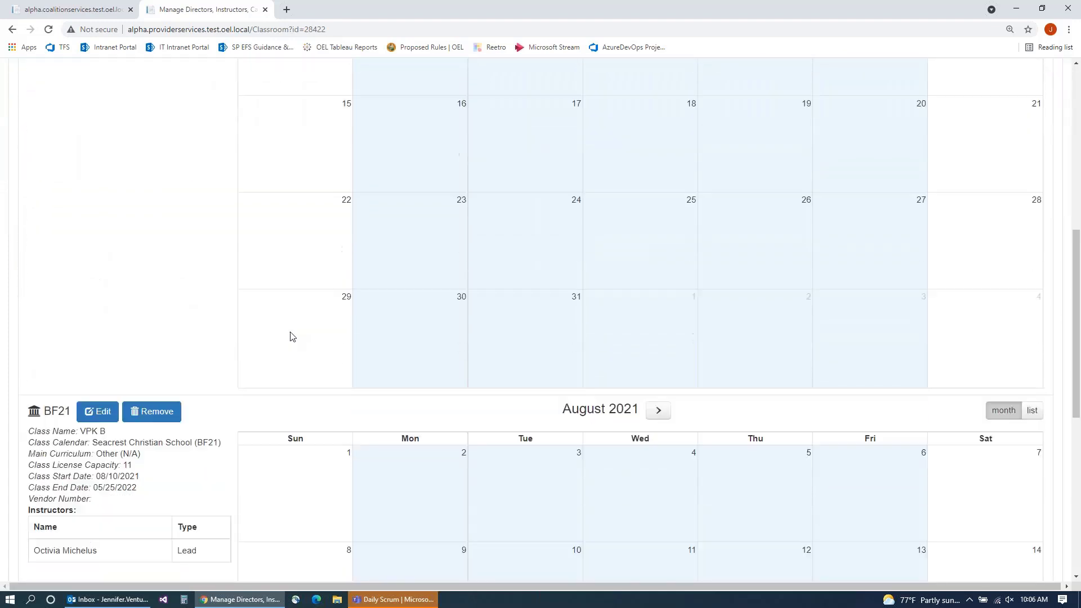
scroll(292, 336, down, 1)
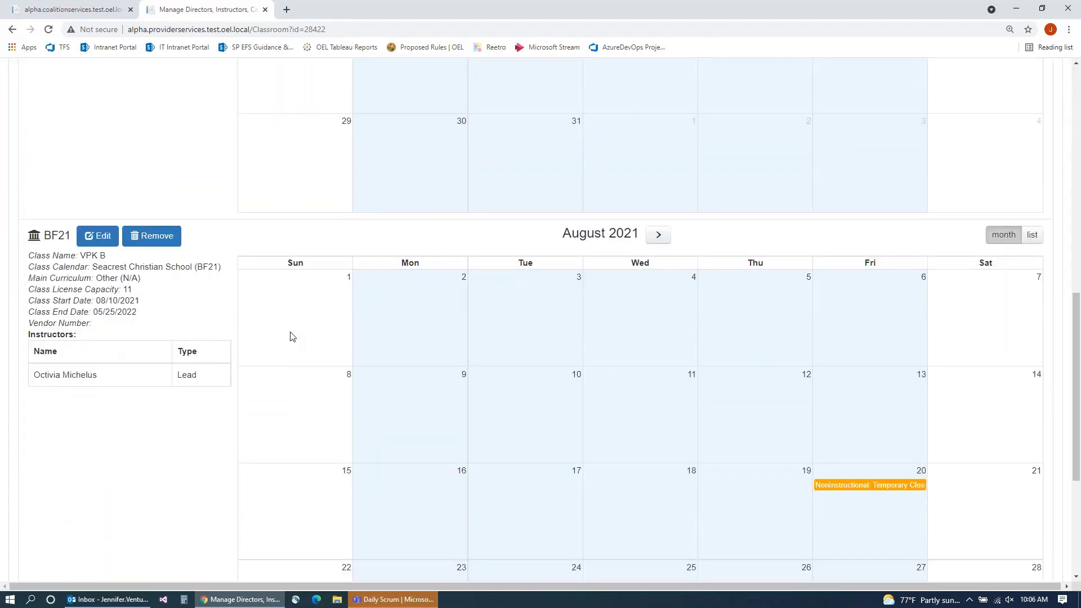
scroll(292, 336, down, 1)
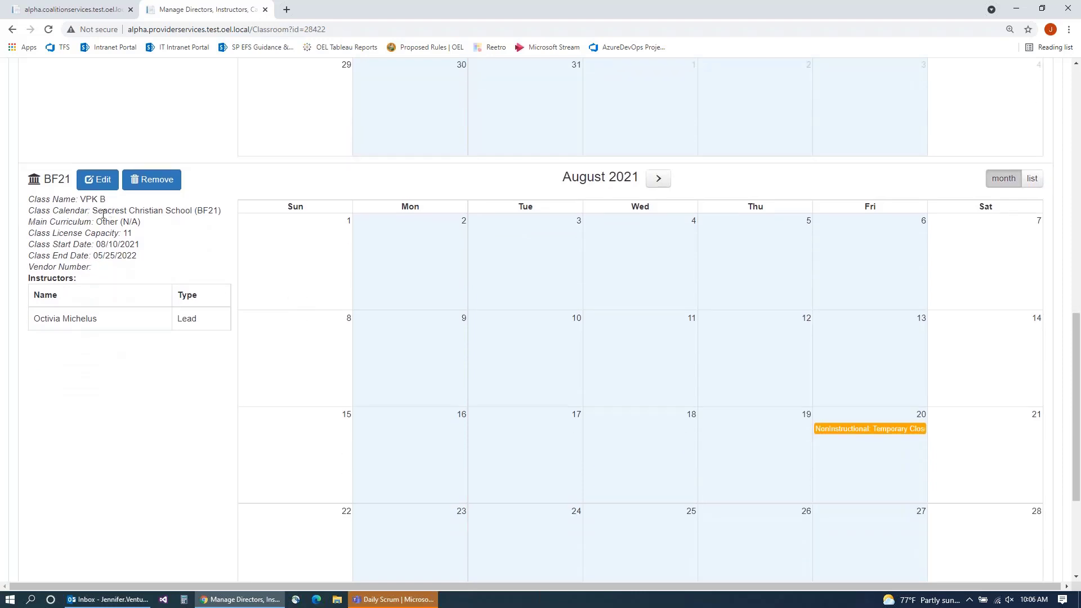
drag(101, 210, 219, 211)
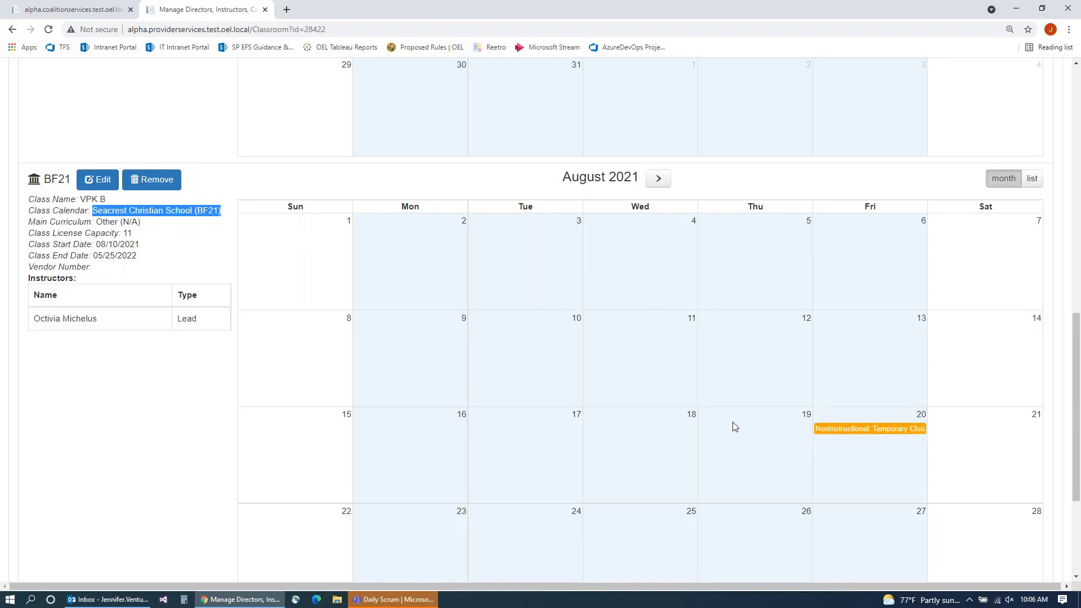
scroll(733, 428, up, 10)
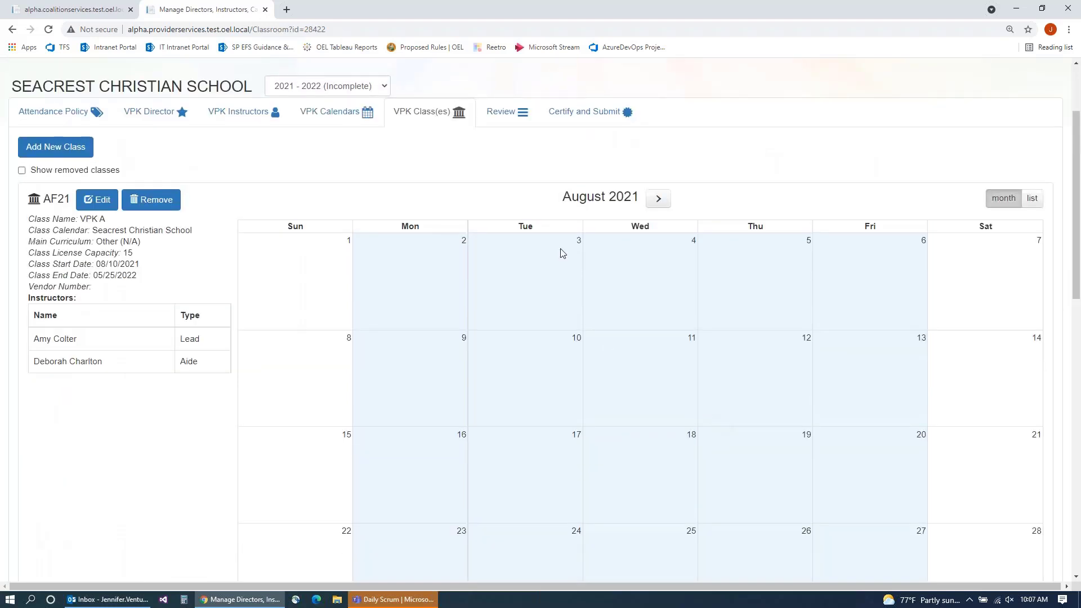
Step: Sign and submit Seacrest Christian School's 2021–2022 VPK Provider Application from the Certify and Submit step
click(568, 134)
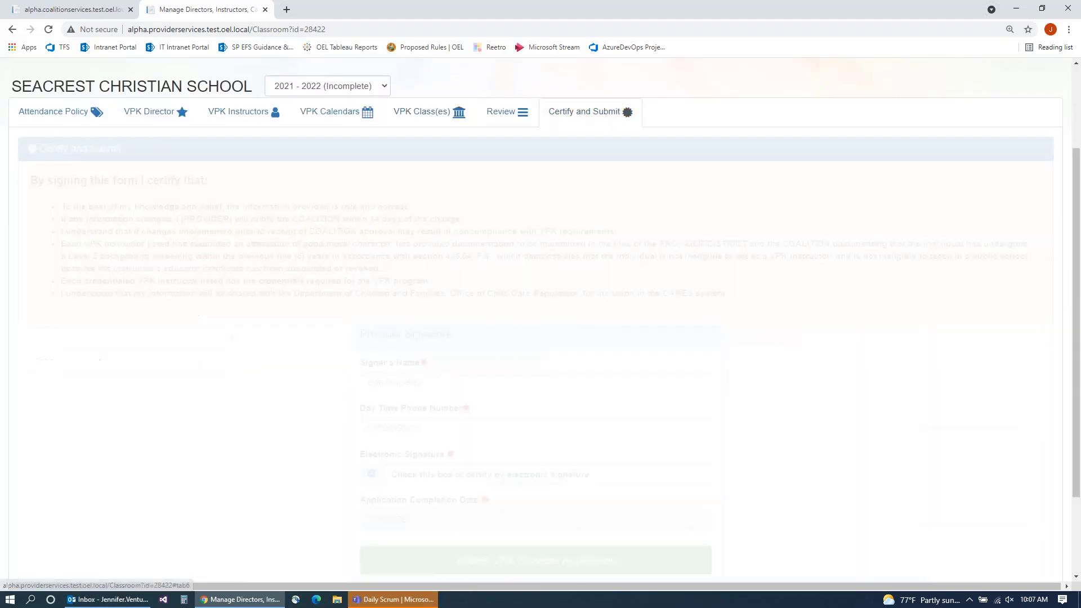
scroll(251, 309, down, 1)
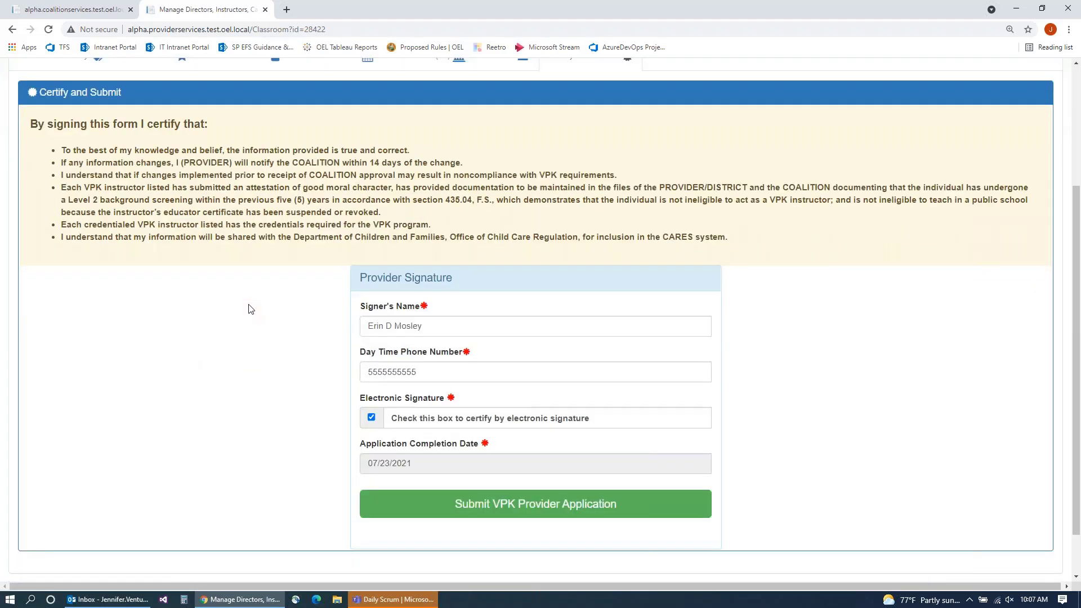
scroll(246, 309, down, 1)
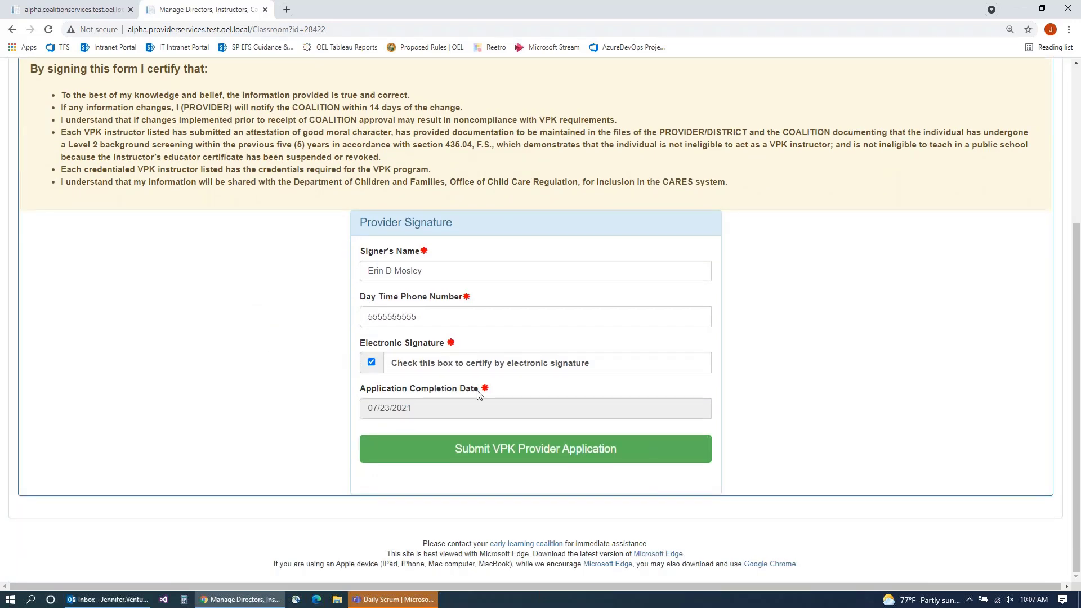
click(524, 448)
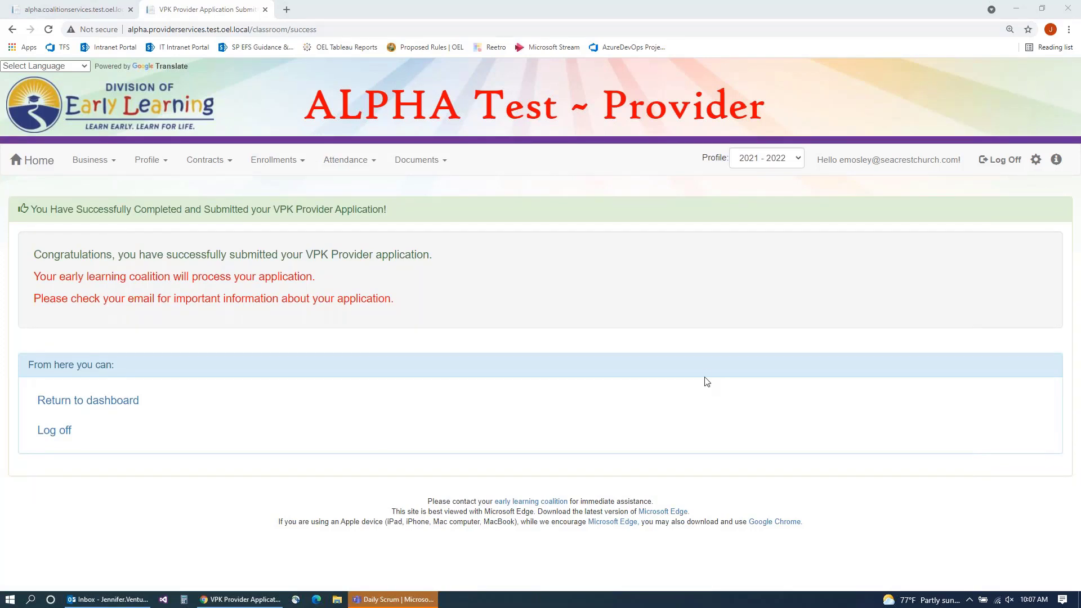
Step: In the coalition portal, open Seacrest Christian School's application from the Submitted VPK Applications list
click(73, 12)
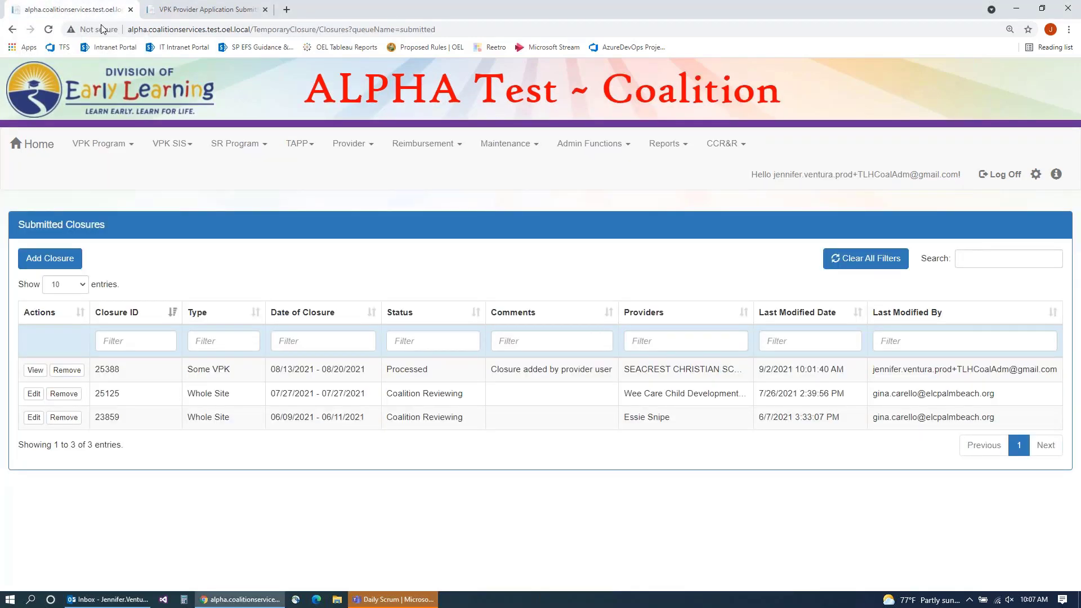
click(346, 148)
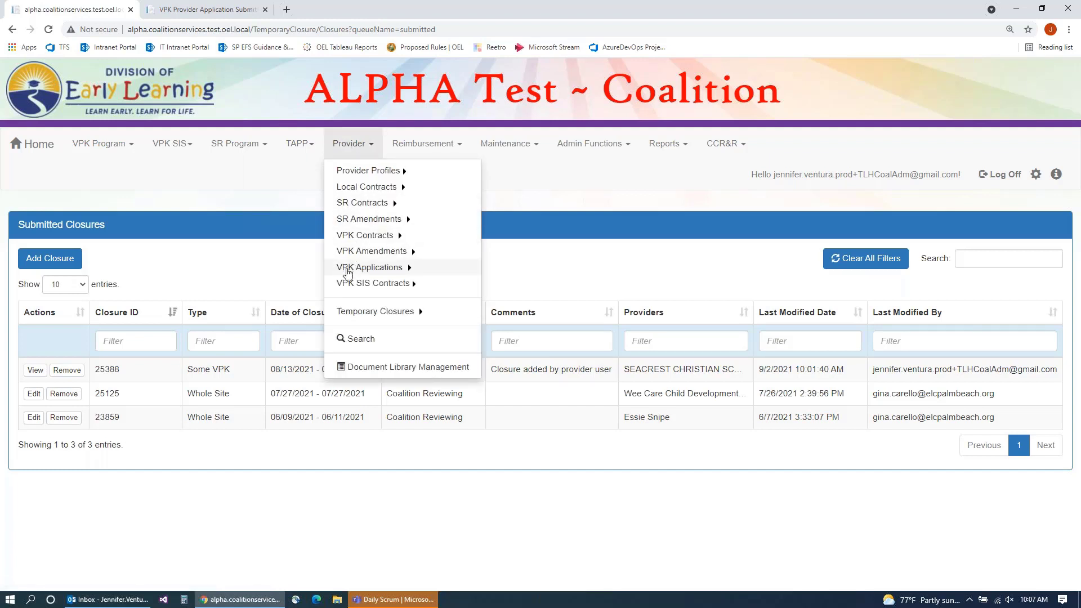
mouse_move(458, 270)
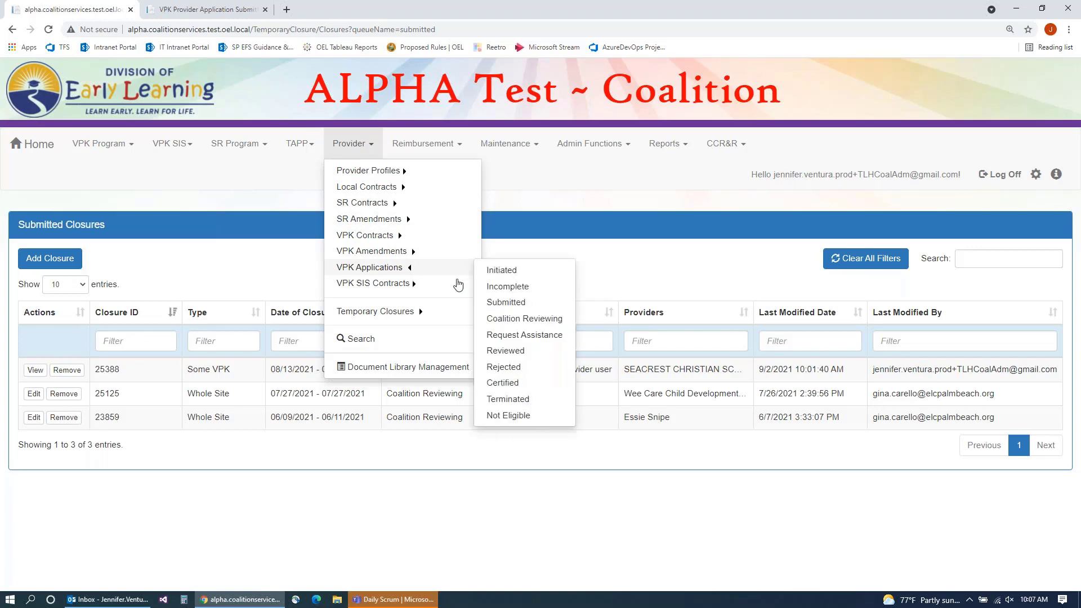
click(511, 301)
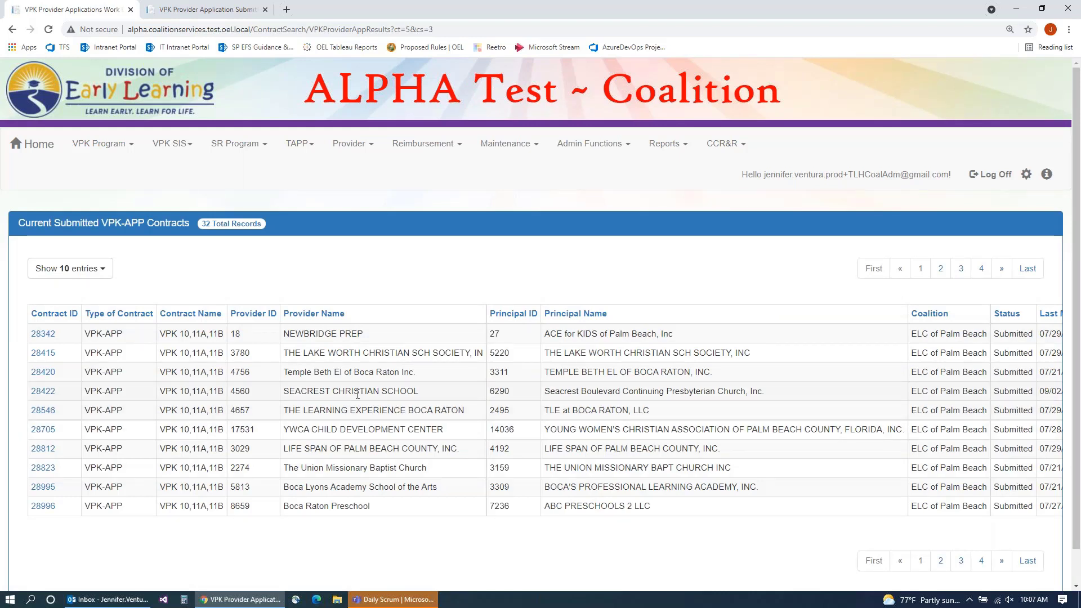
click(43, 393)
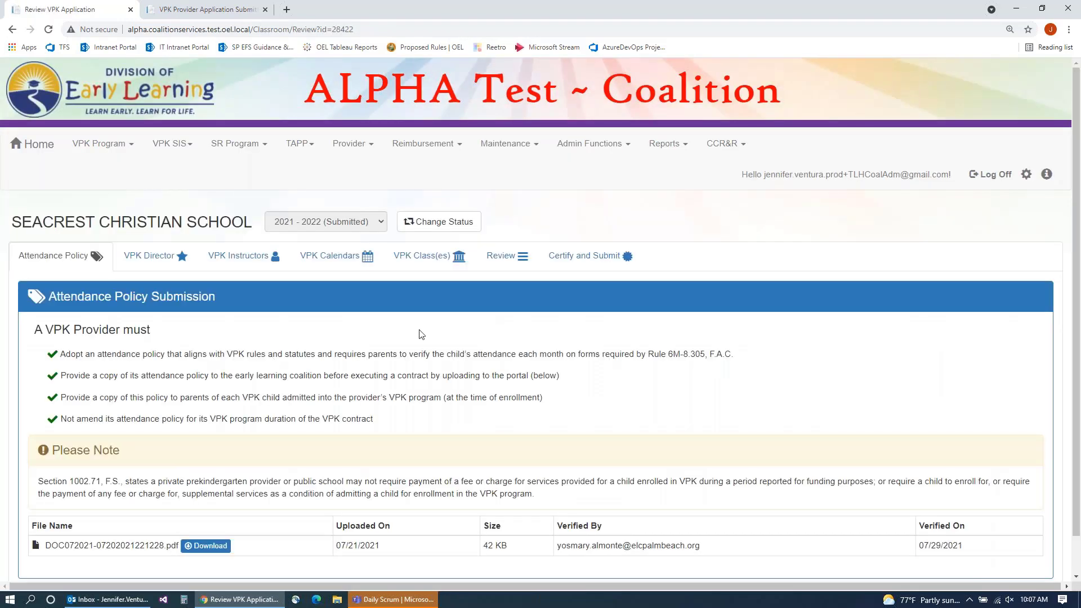
Step: Verify the application's BF21 VPK calendar containing the temporary closure
scroll(421, 335, down, 1)
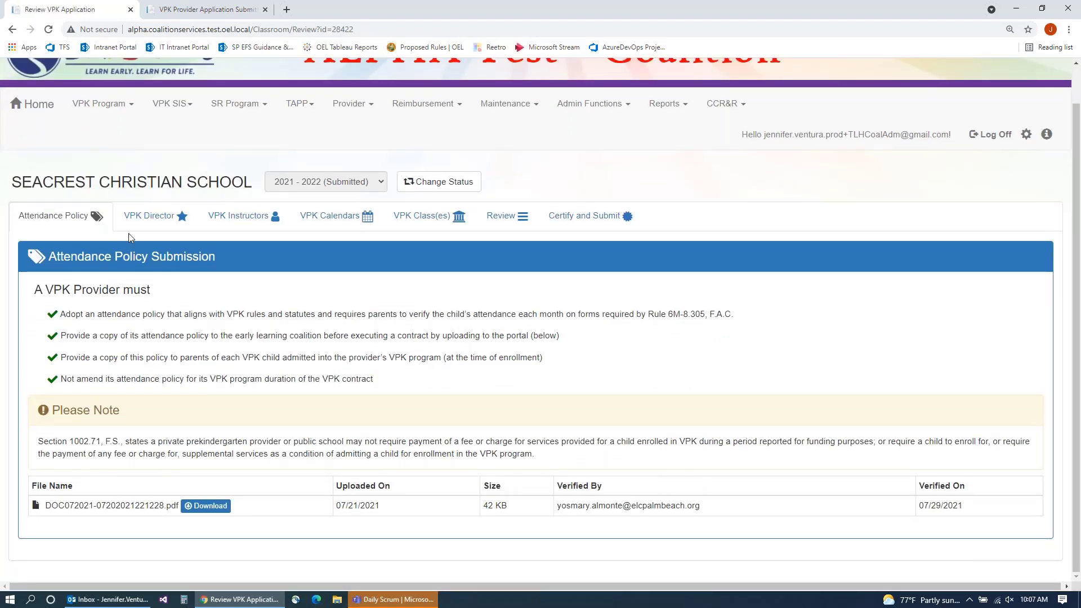
click(330, 223)
scroll(309, 272, down, 2)
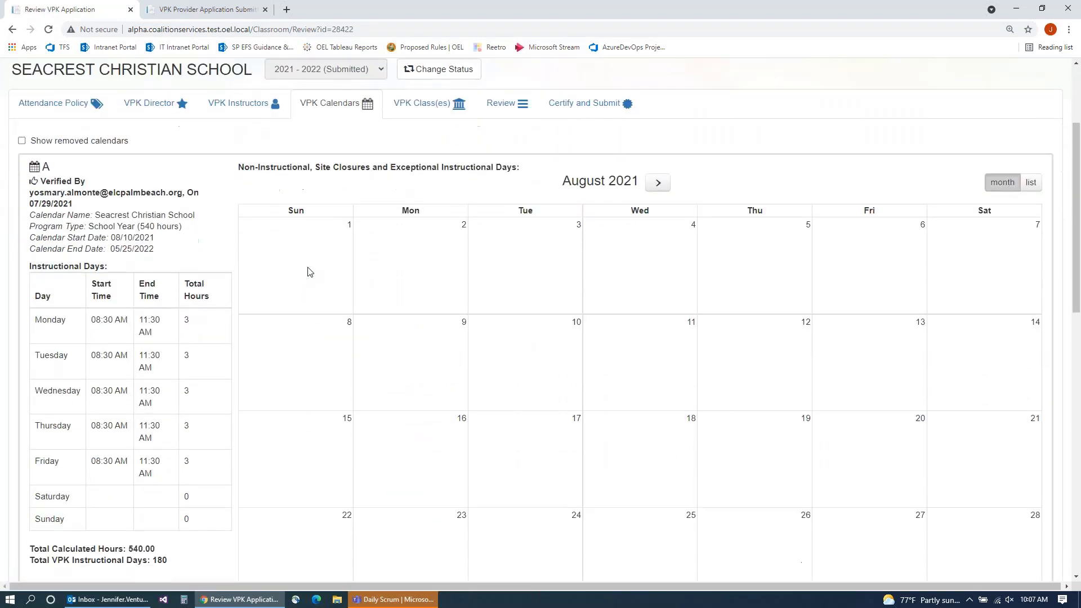
scroll(308, 272, down, 7)
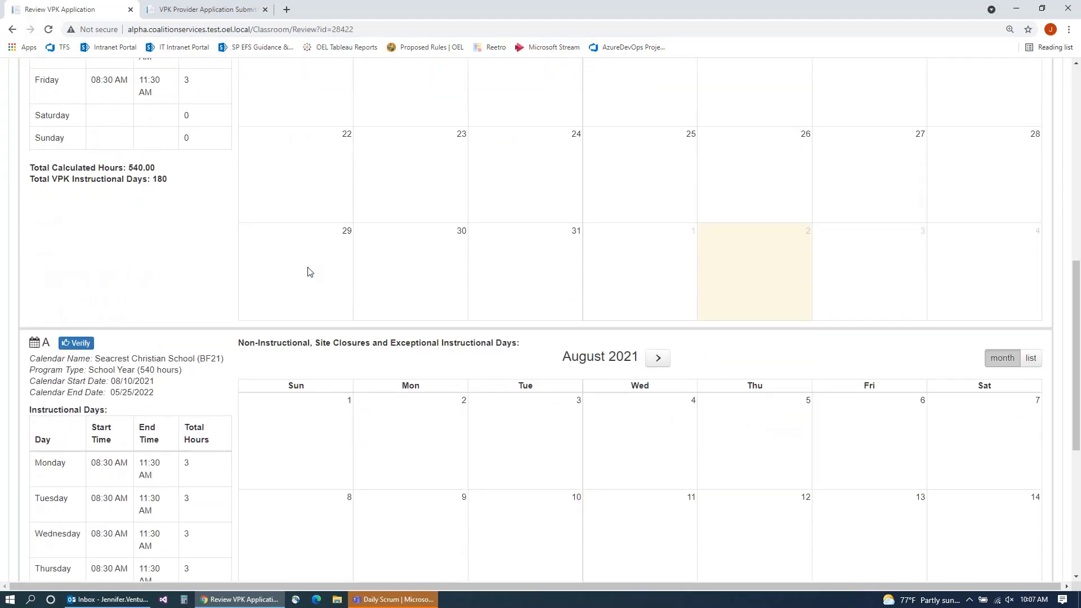
scroll(309, 271, down, 3)
scroll(308, 271, down, 1)
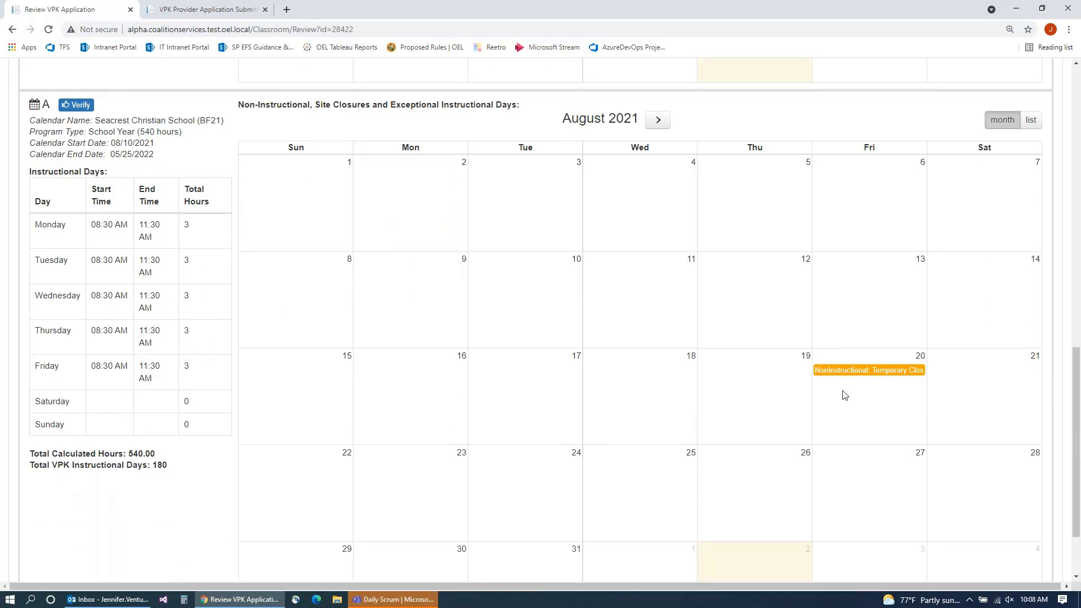
click(77, 107)
Step: Check the VPK classes and the Review summary showing 540.00 hours over 180 days
scroll(181, 369, up, 12)
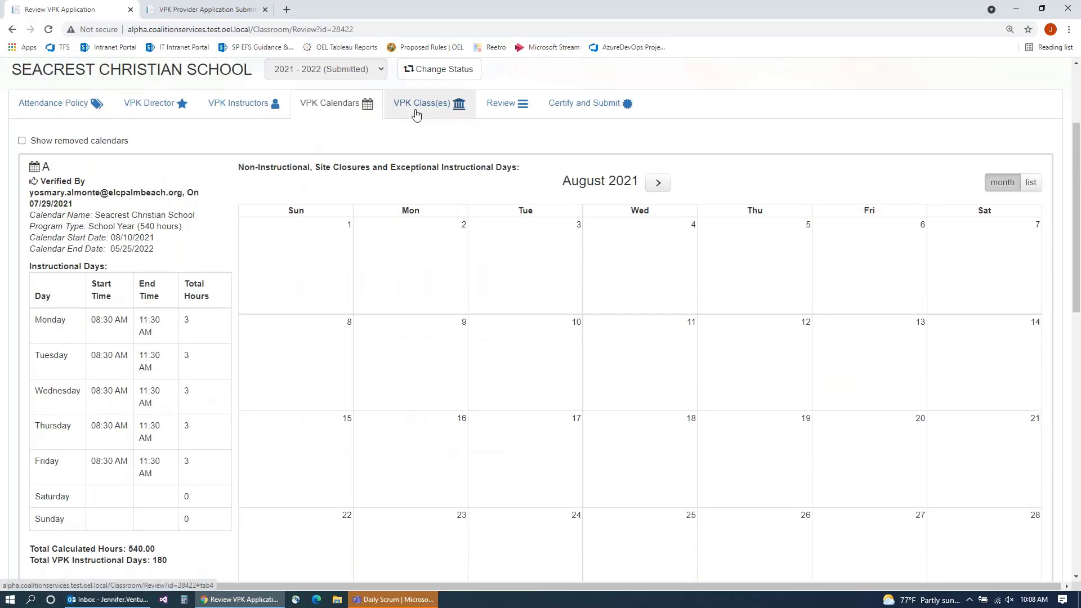
click(419, 107)
click(498, 105)
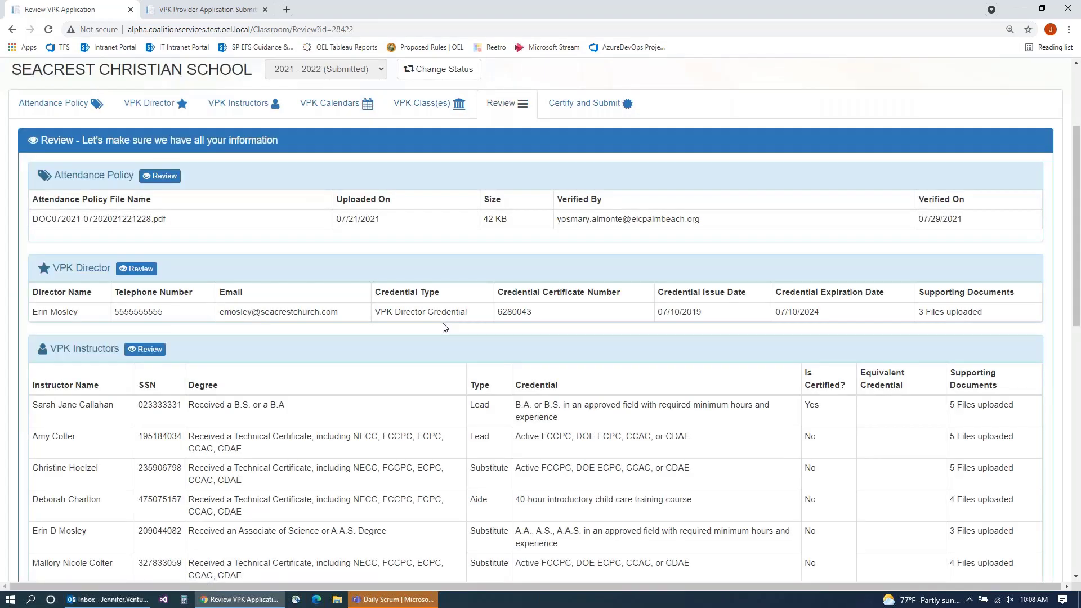
scroll(443, 324, down, 7)
scroll(444, 326, down, 2)
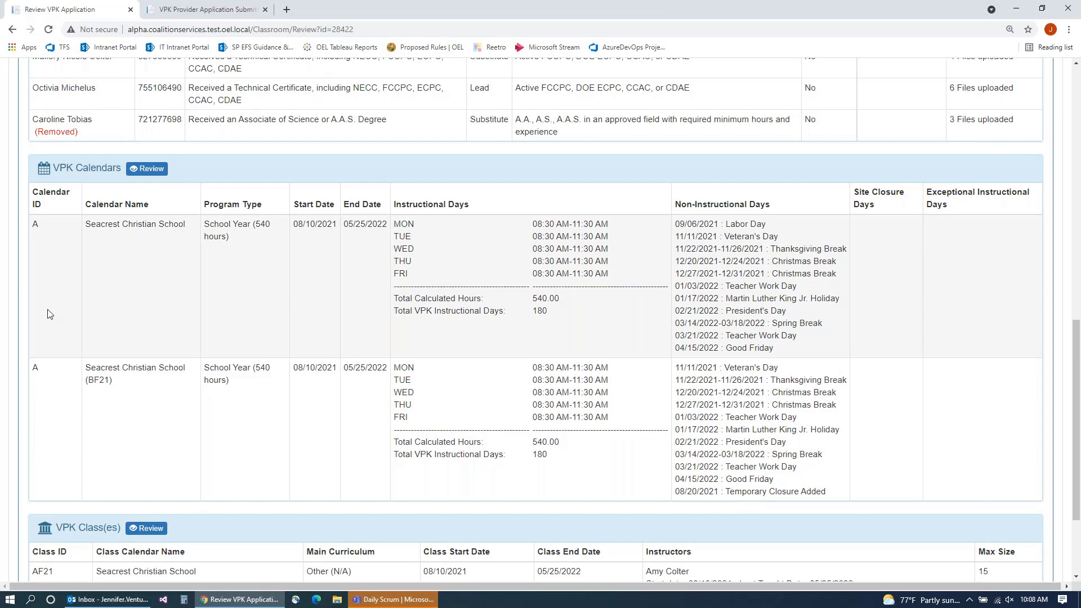
scroll(49, 314, down, 3)
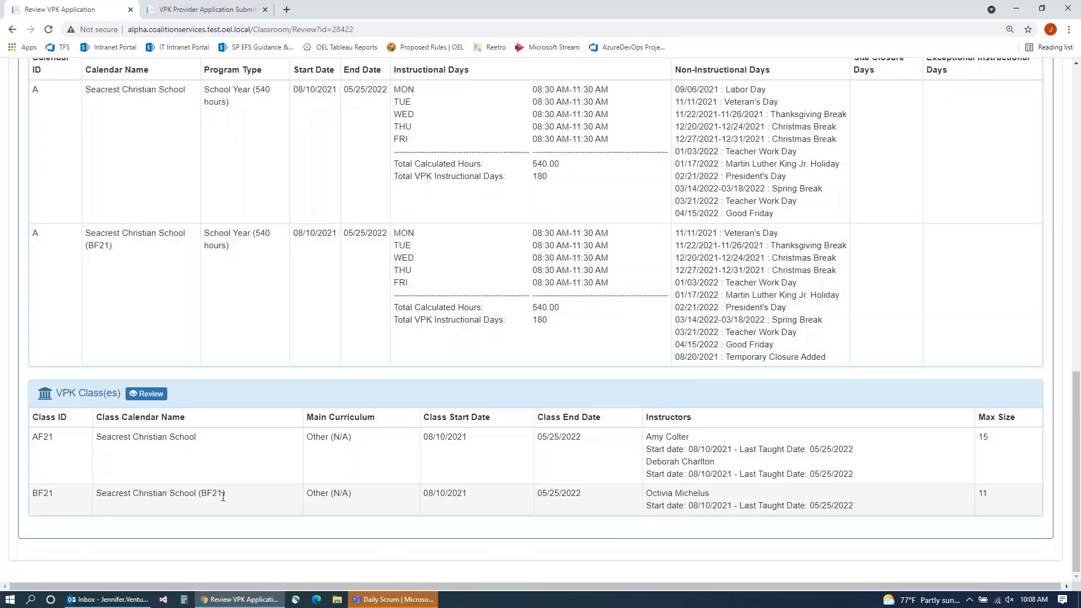
drag(223, 496, 95, 496)
scroll(205, 405, up, 7)
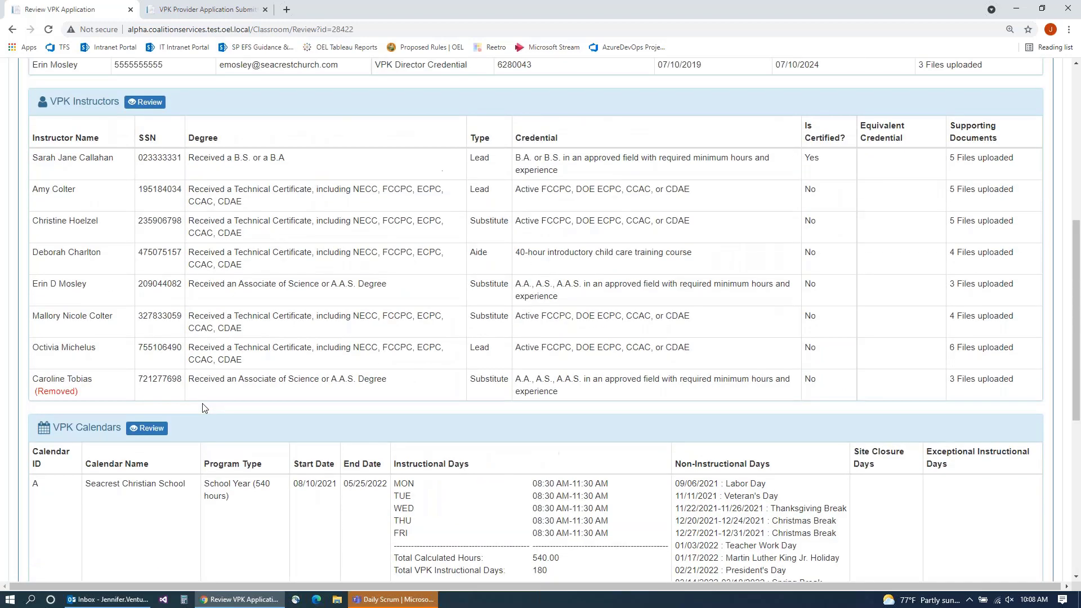
scroll(204, 407, up, 7)
Step: Change Seacrest's VPK application status to Certified and save it
click(428, 225)
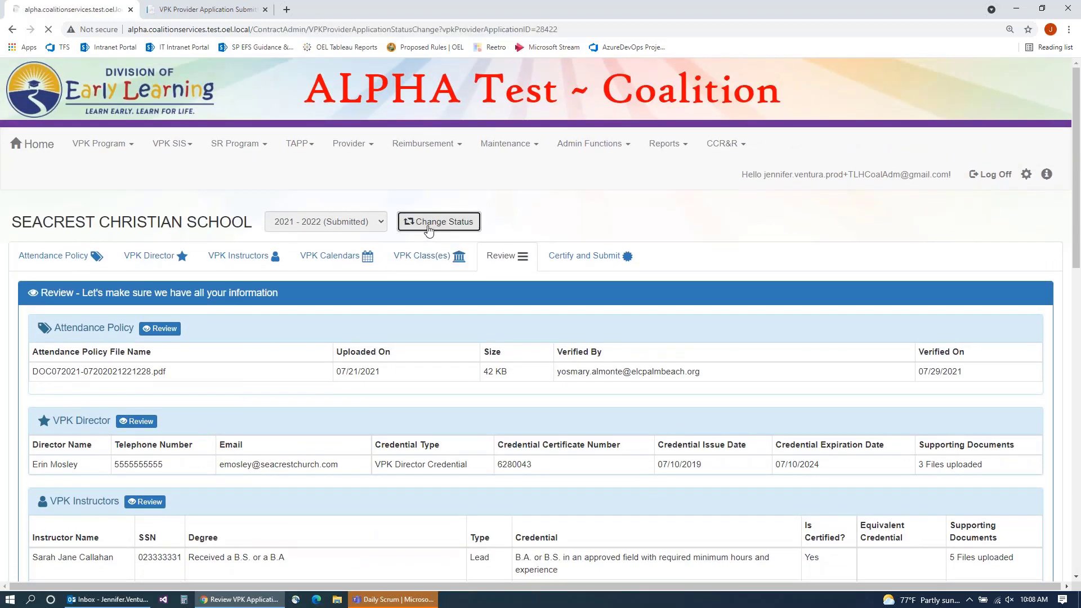
click(258, 362)
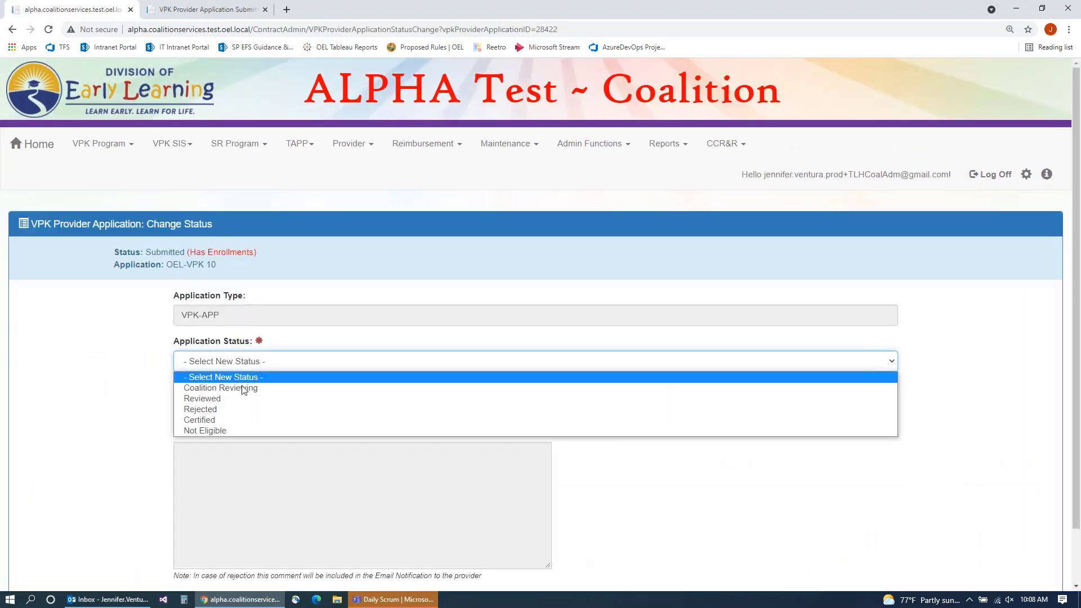
click(293, 420)
scroll(418, 381, down, 3)
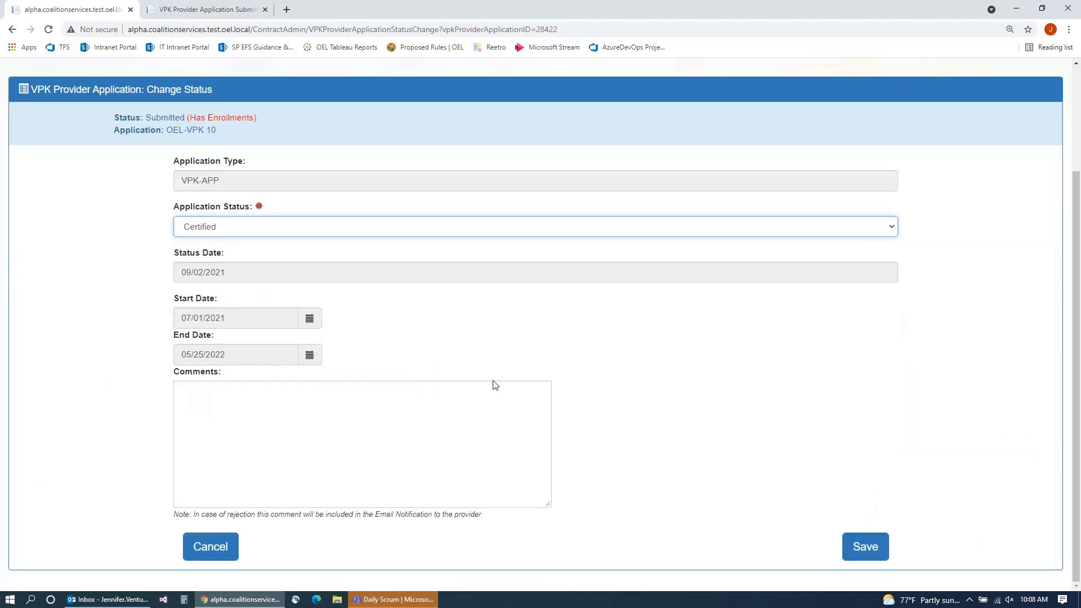
click(863, 543)
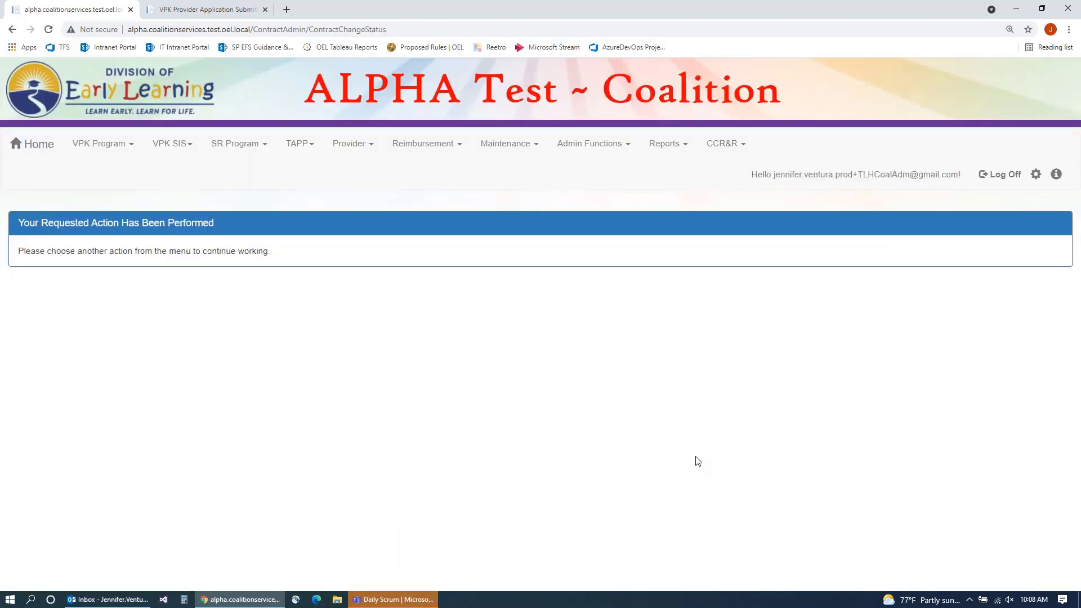
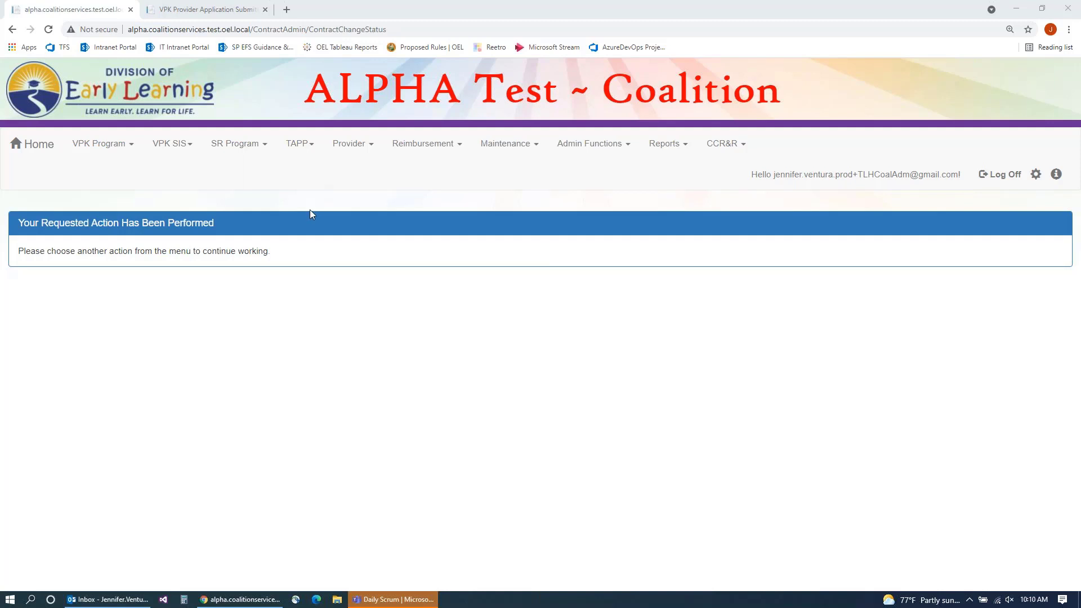
Step: Show the Temporary Closures submenu with the Incomplete, Submitted and Processed queues under Provider
click(343, 147)
click(368, 315)
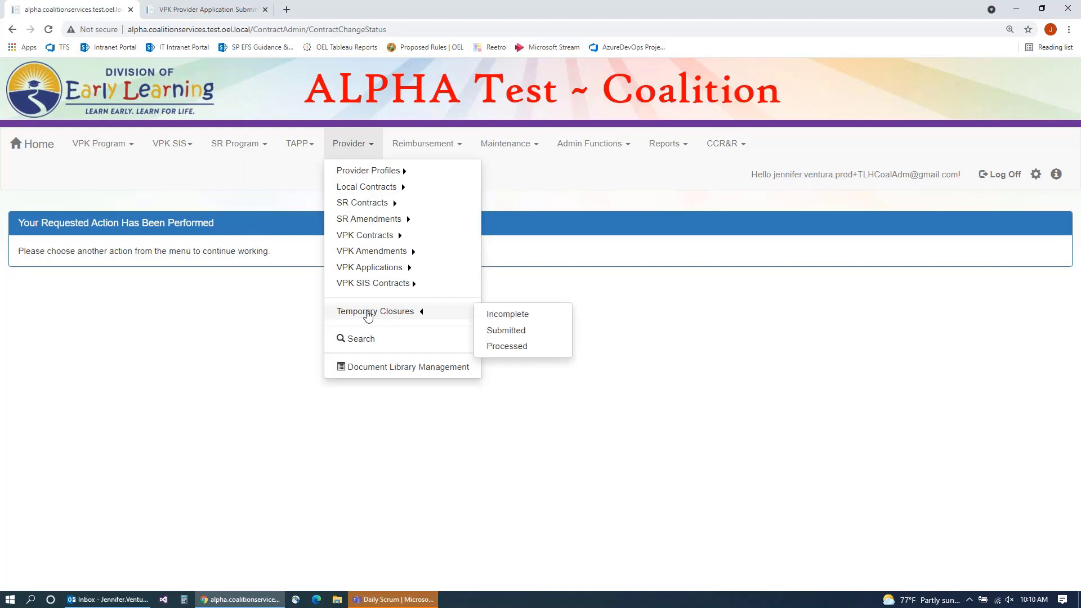
Step: Open Seacrest Christian School's processed closure 25388 and scroll to its BF21 August 2021 calendar
click(498, 350)
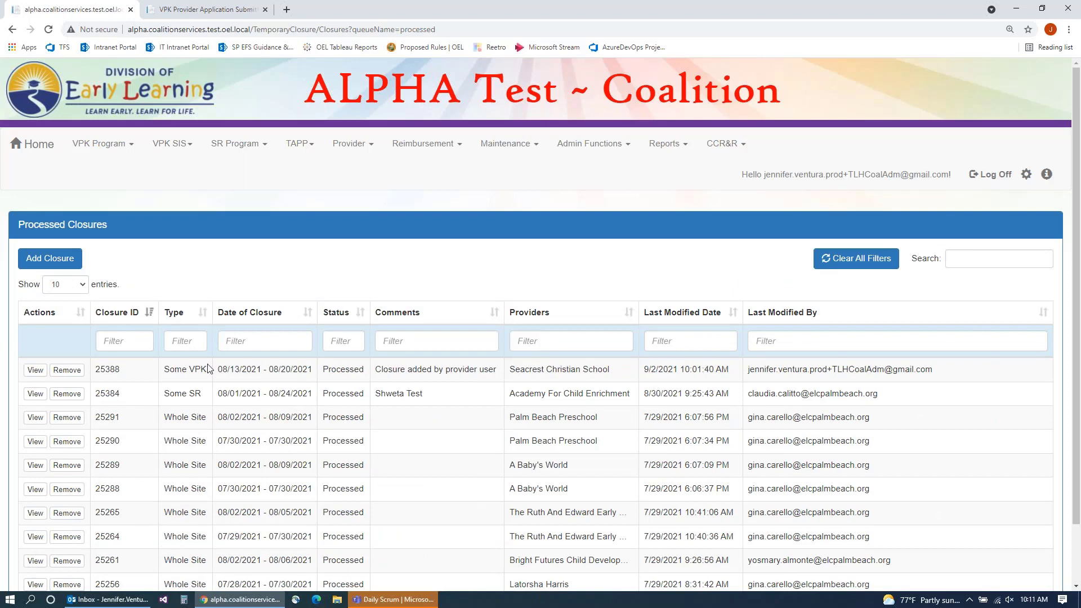
click(35, 370)
scroll(679, 397, down, 5)
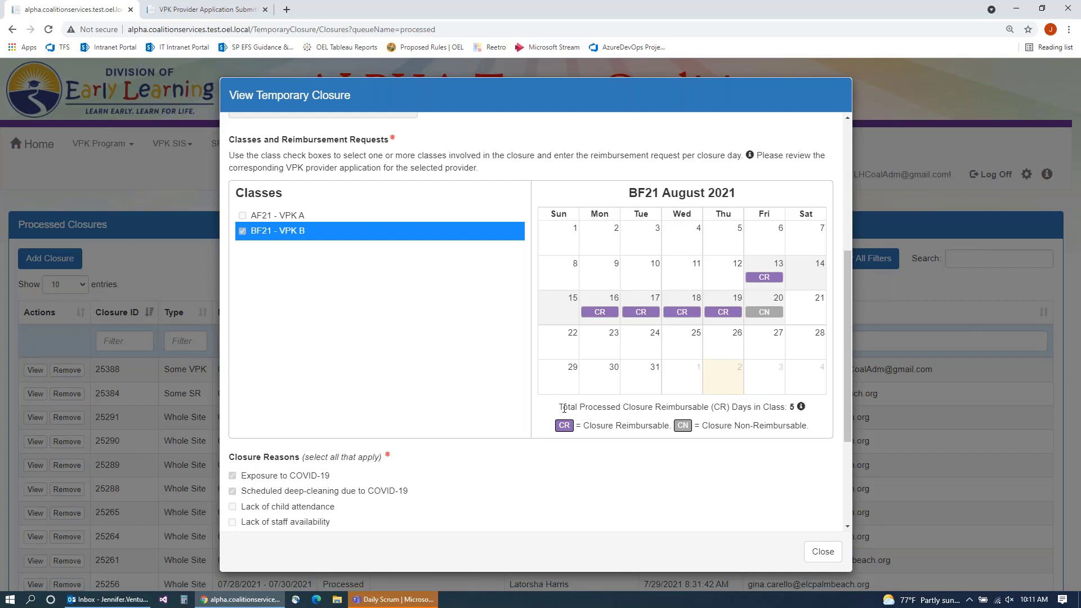
Step: Check BF21's total of 5 reimbursable closure days, then close the closure view
drag(564, 407, 796, 407)
mouse_move(800, 407)
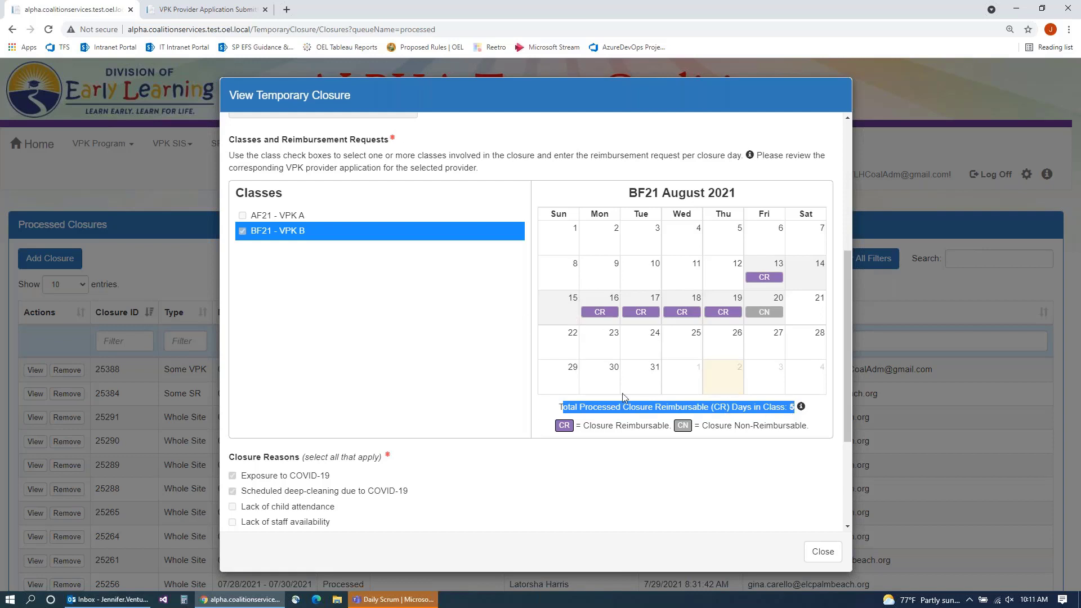
click(794, 407)
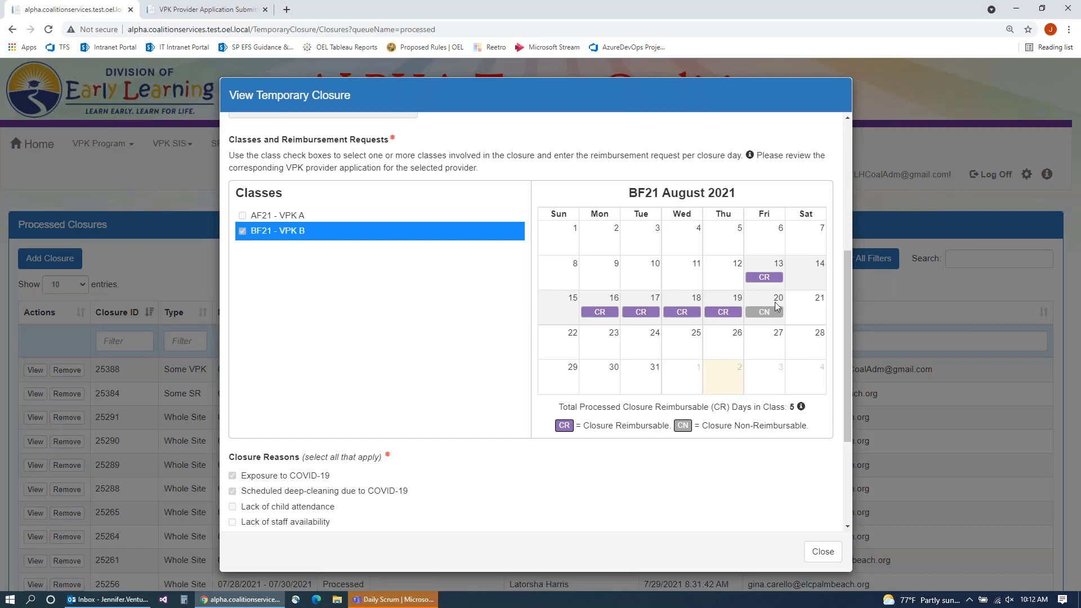
click(818, 553)
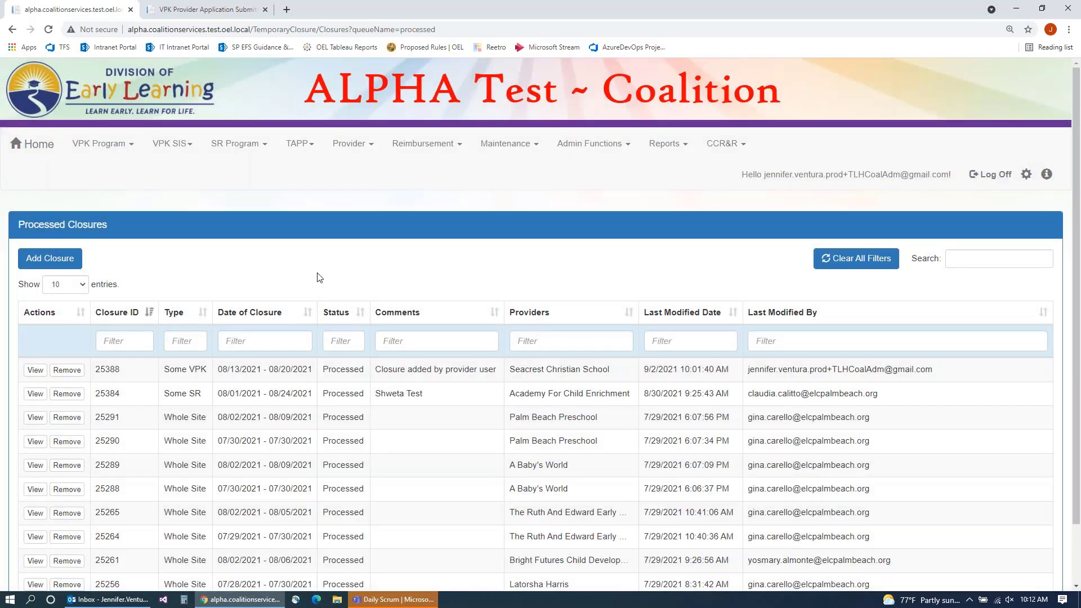
click(35, 370)
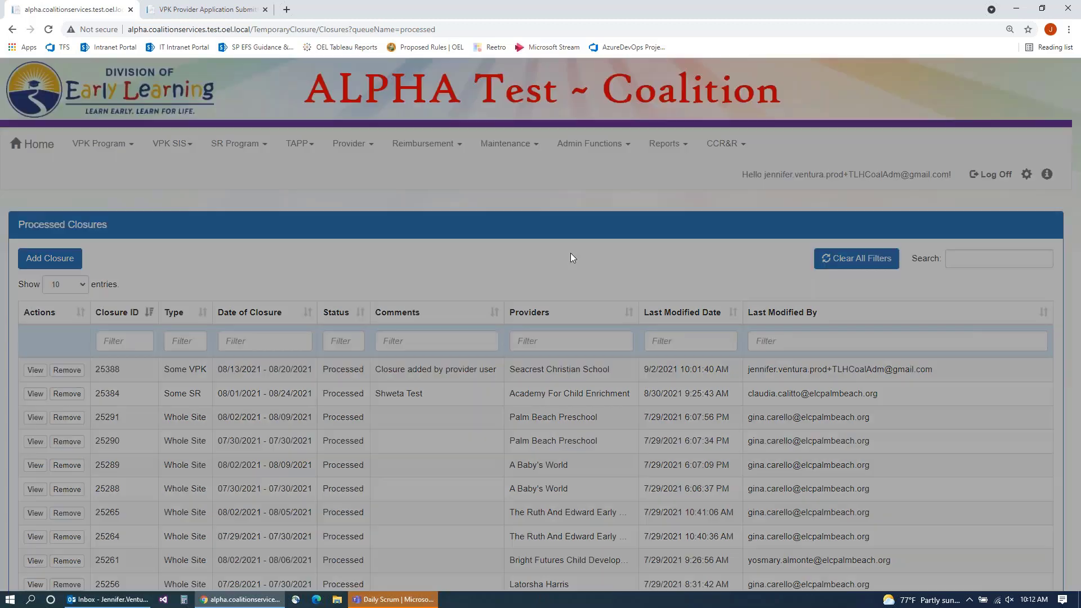
scroll(439, 400, down, 2)
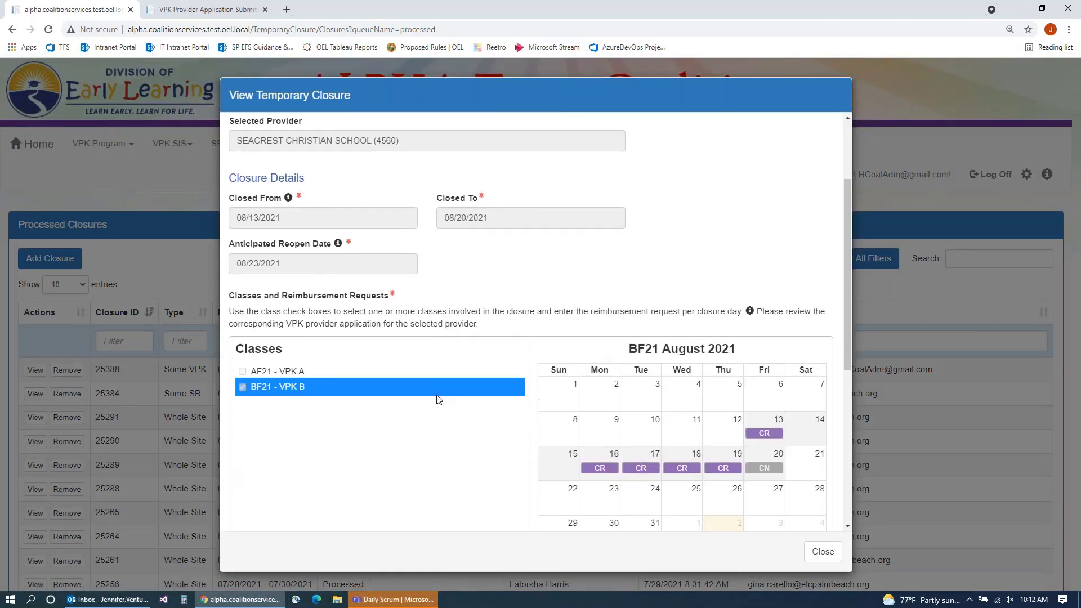
scroll(439, 399, down, 2)
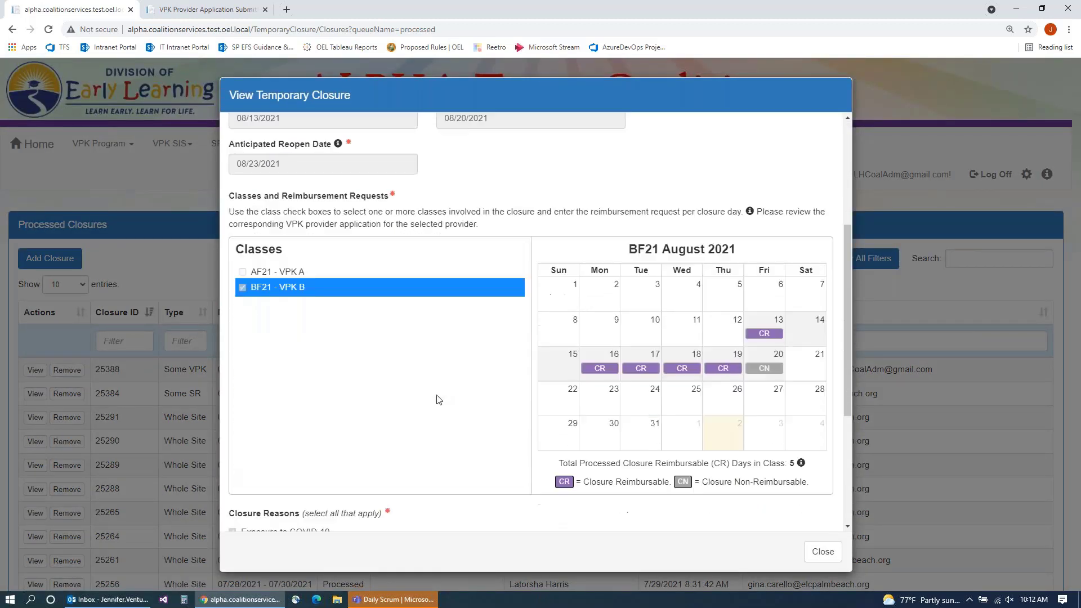
click(301, 275)
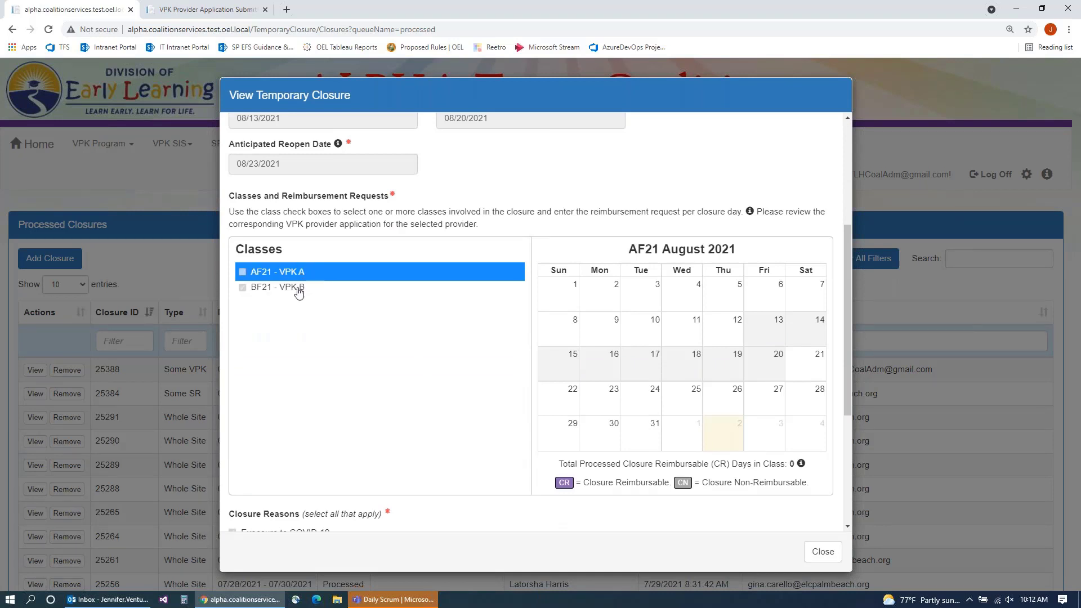
click(298, 290)
click(301, 275)
mouse_move(800, 463)
click(310, 290)
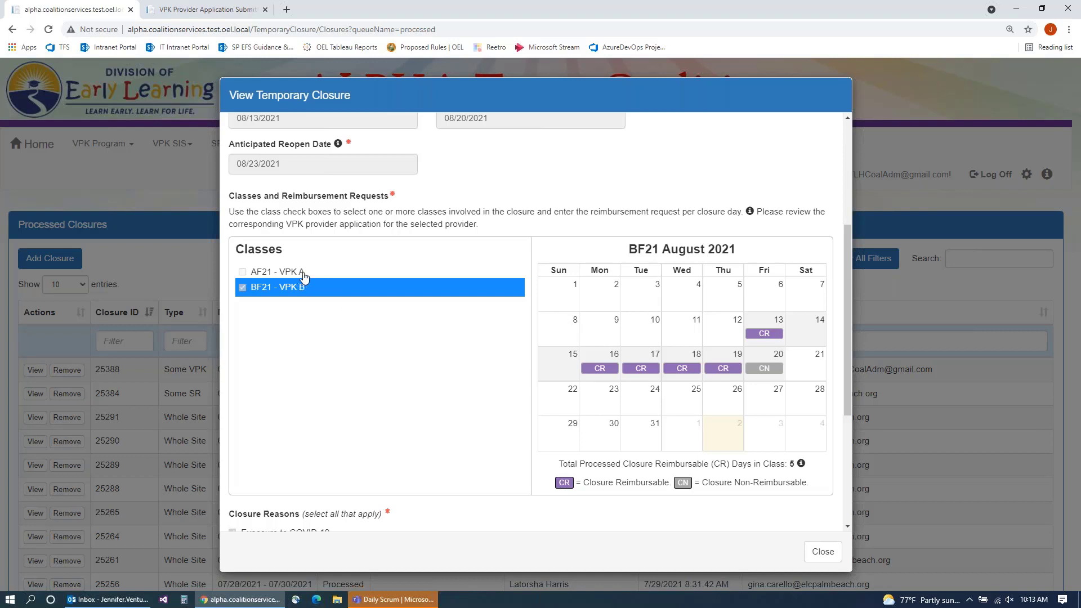
click(303, 275)
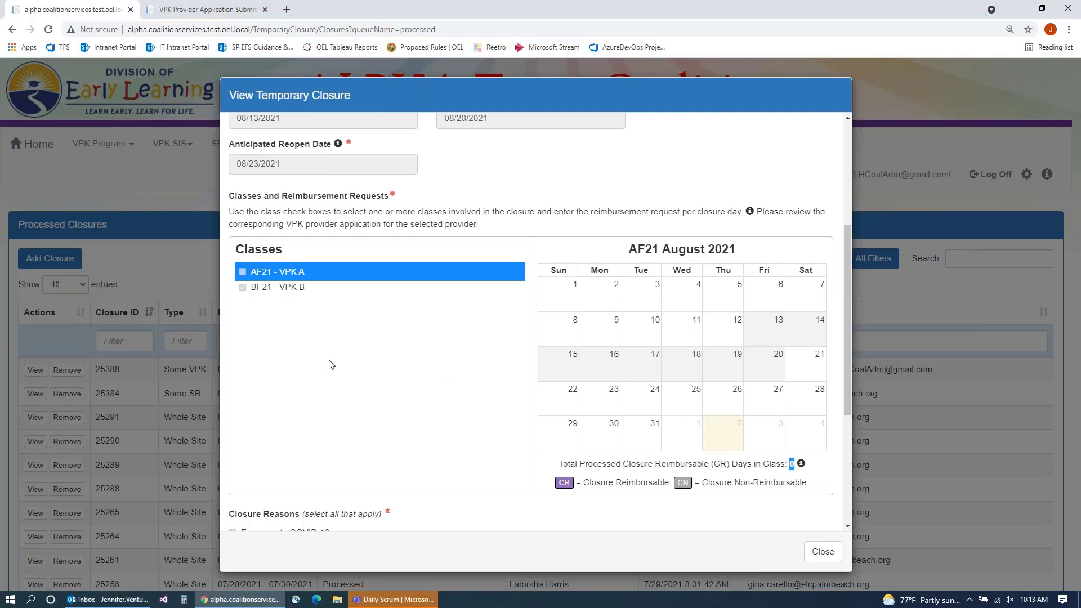
click(819, 551)
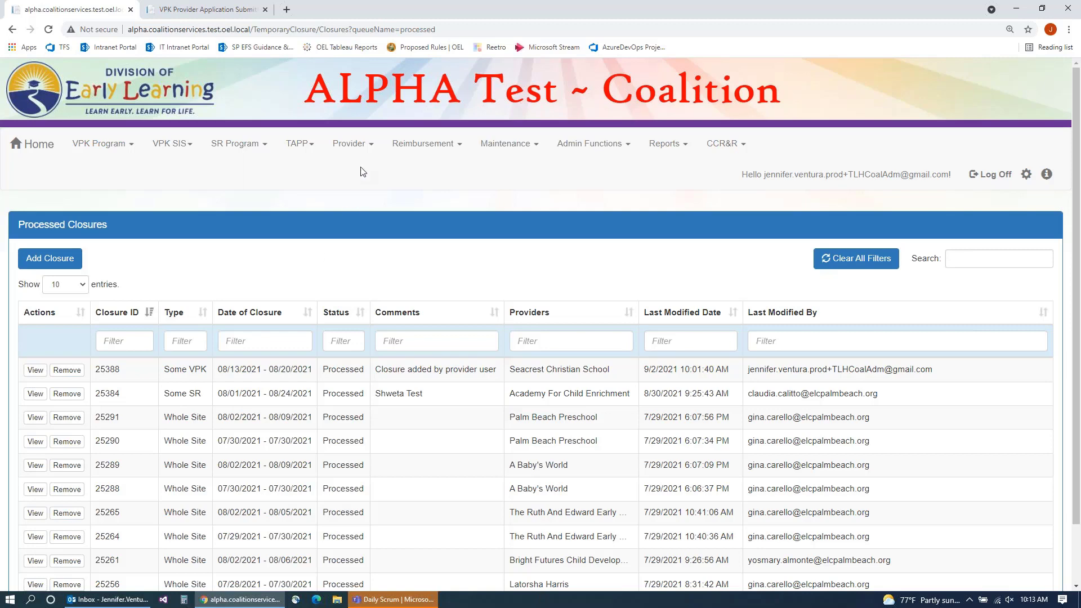
Step: Switch to the provider portal and open the Manage VPK Attendance roster
click(208, 9)
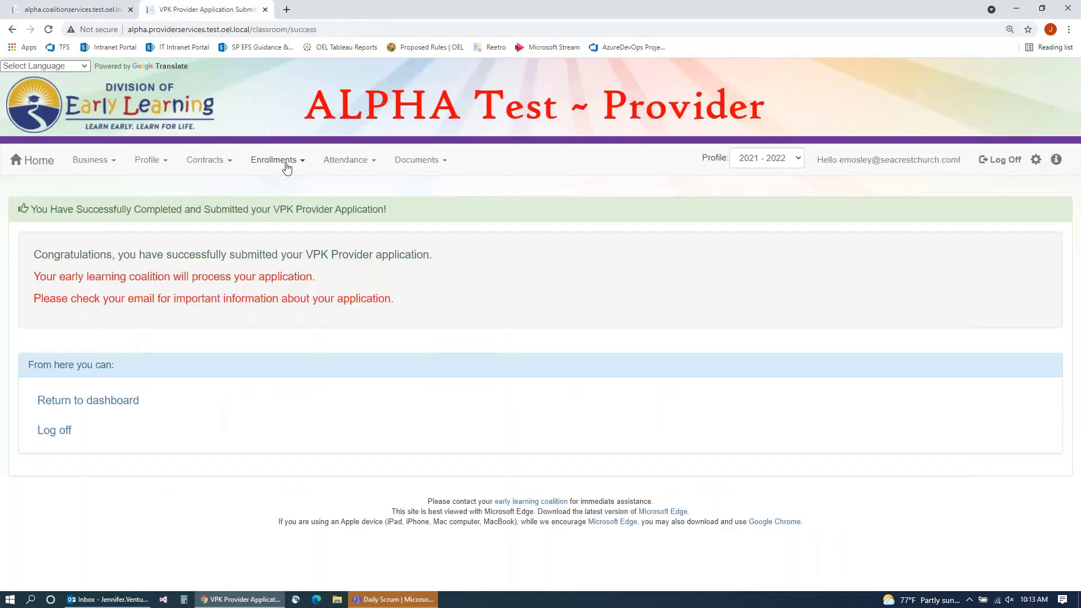
click(340, 161)
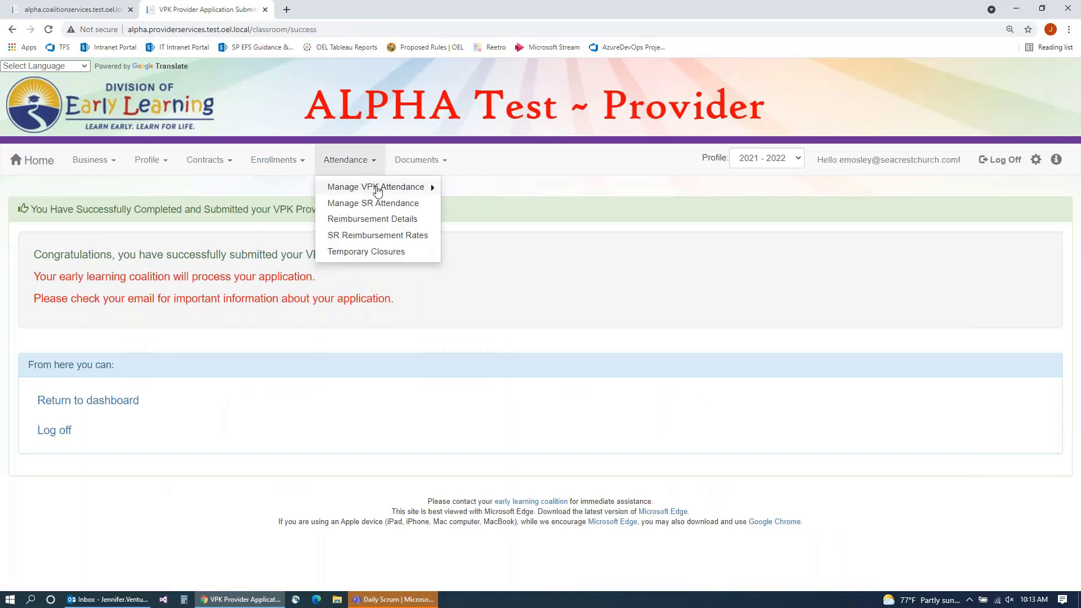
mouse_move(378, 188)
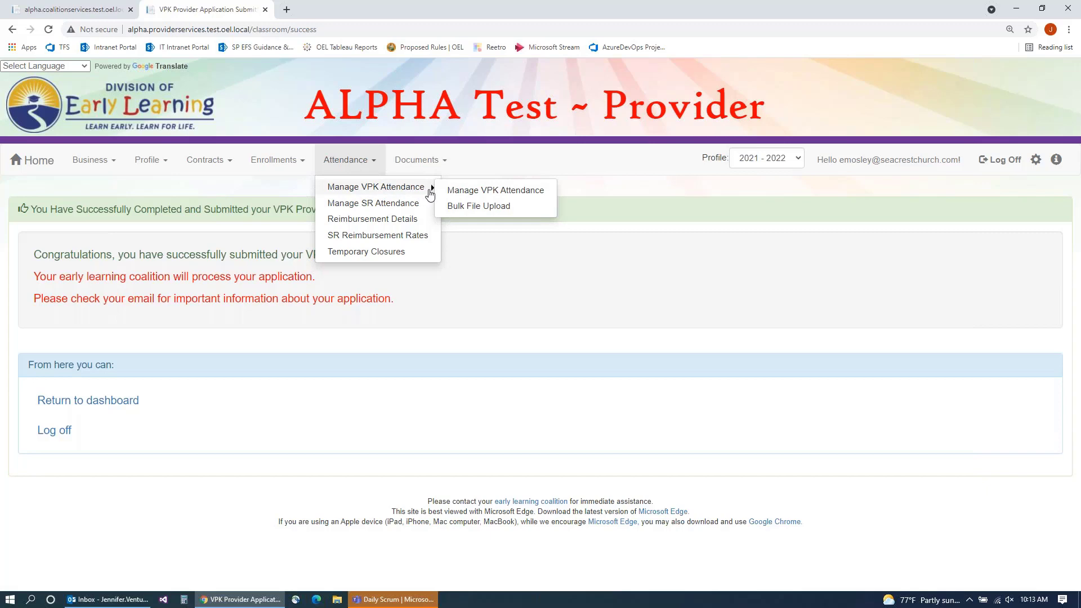
click(458, 191)
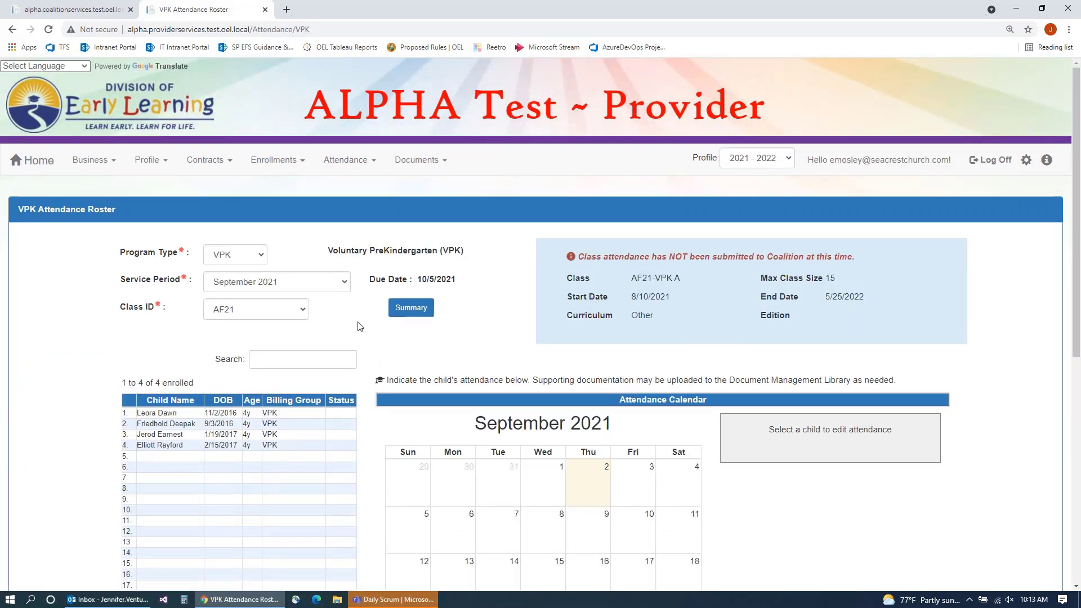
Step: Load the roster for service period August 2021 and class AF21, showing four children
scroll(349, 324, down, 2)
click(327, 171)
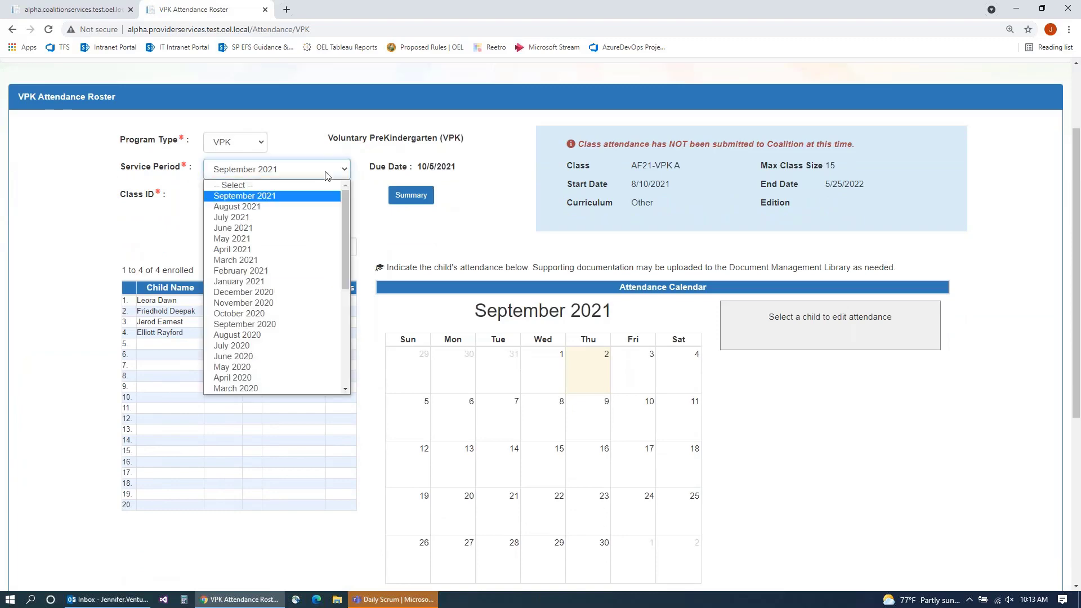
click(248, 207)
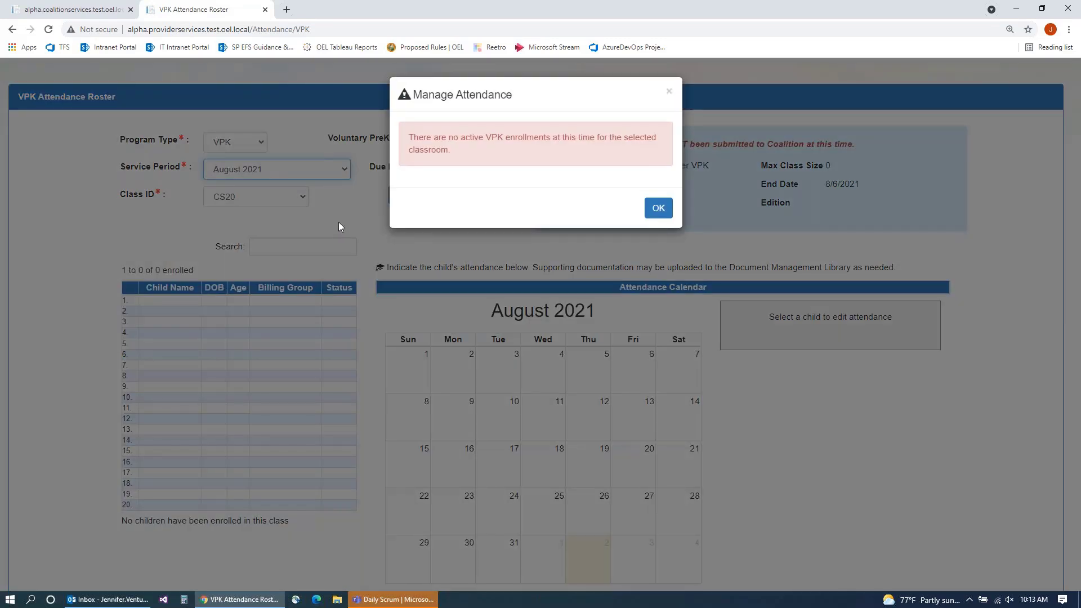
click(658, 208)
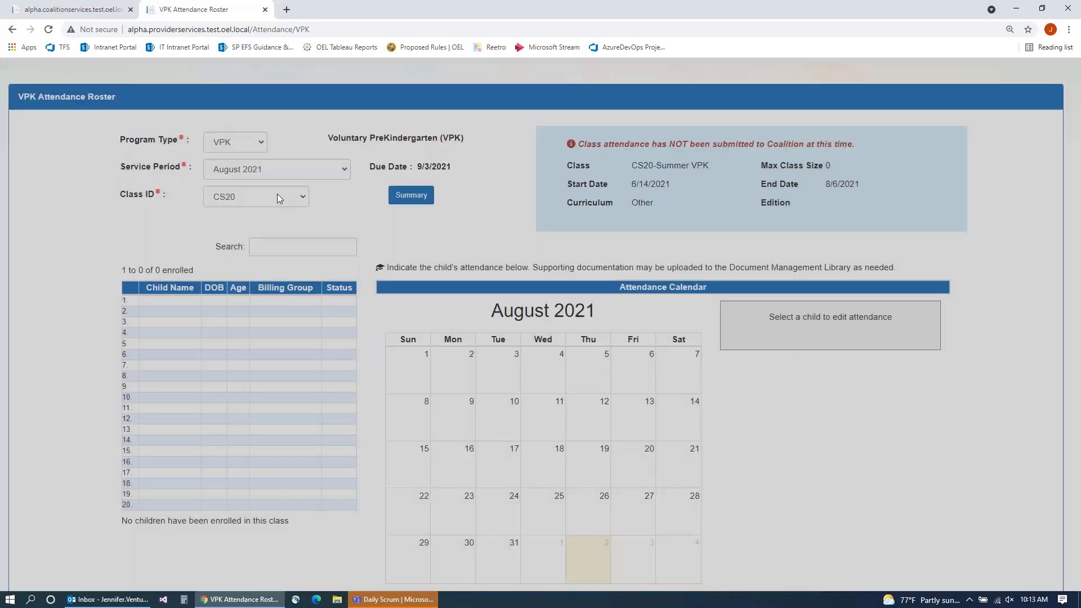
click(276, 195)
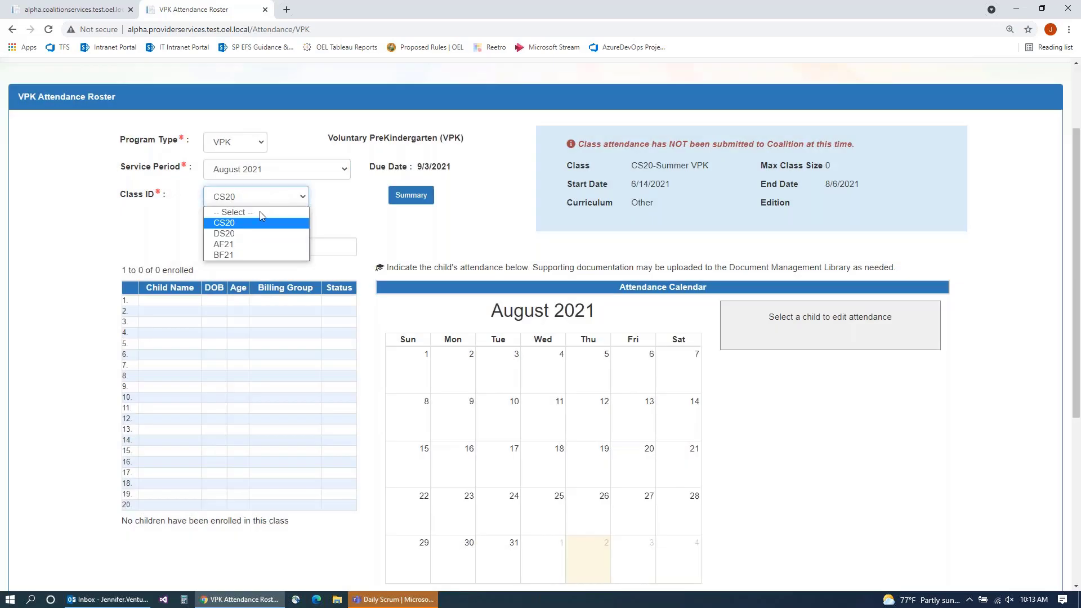
click(244, 245)
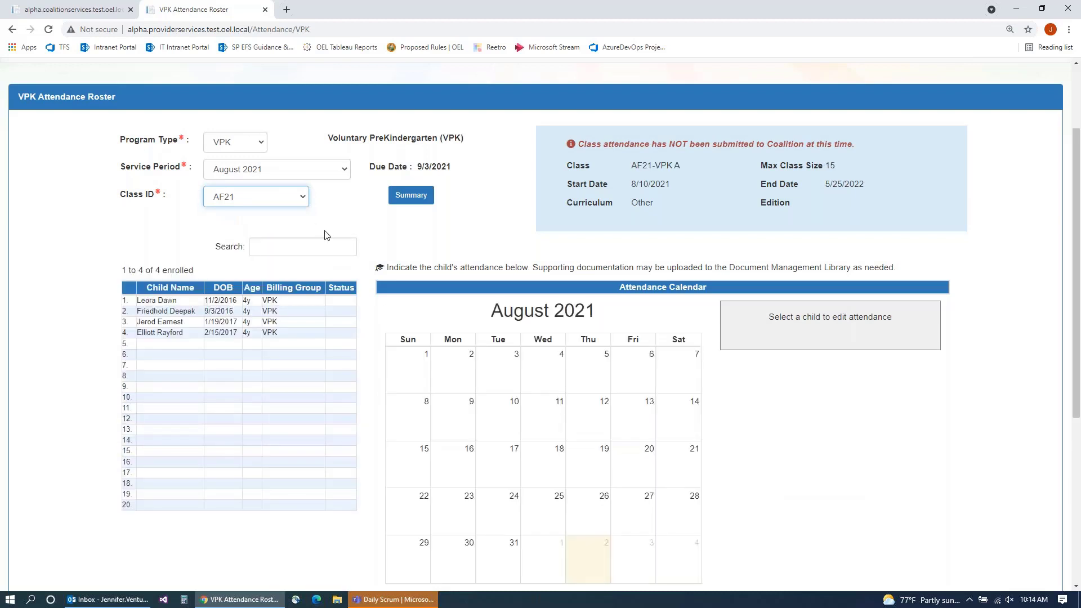
scroll(318, 214, down, 1)
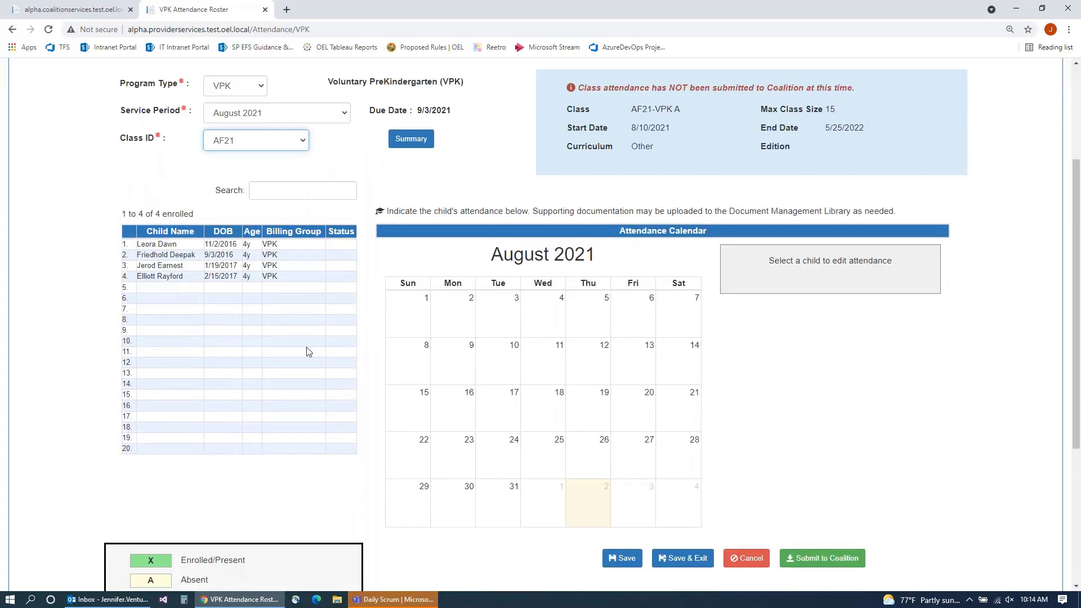
click(304, 142)
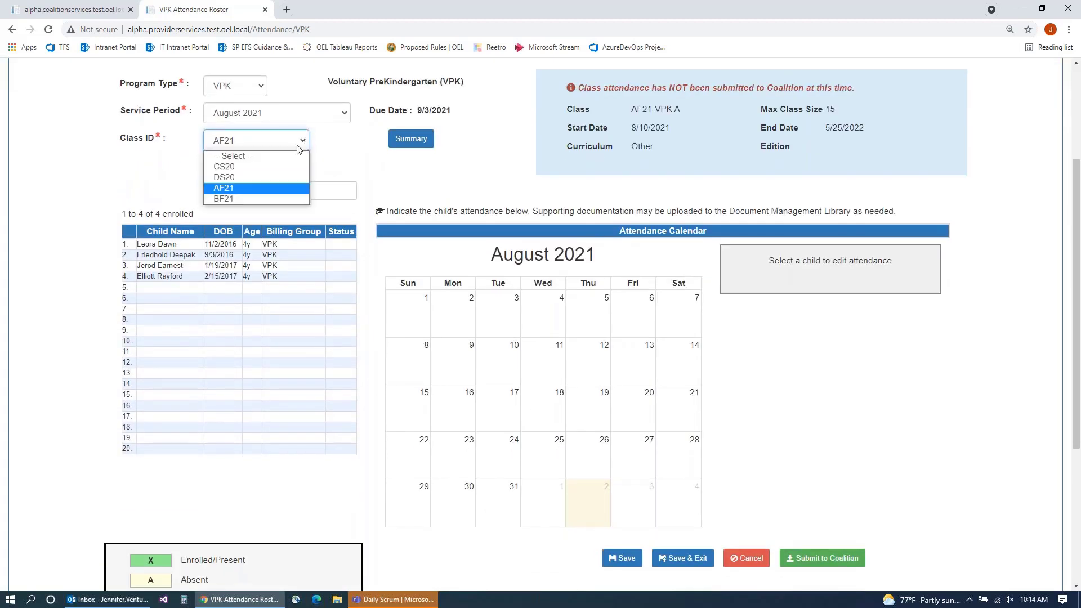
Step: Select class BF21, review closure 25388 and the children's calendars, then submit to the coalition
click(254, 199)
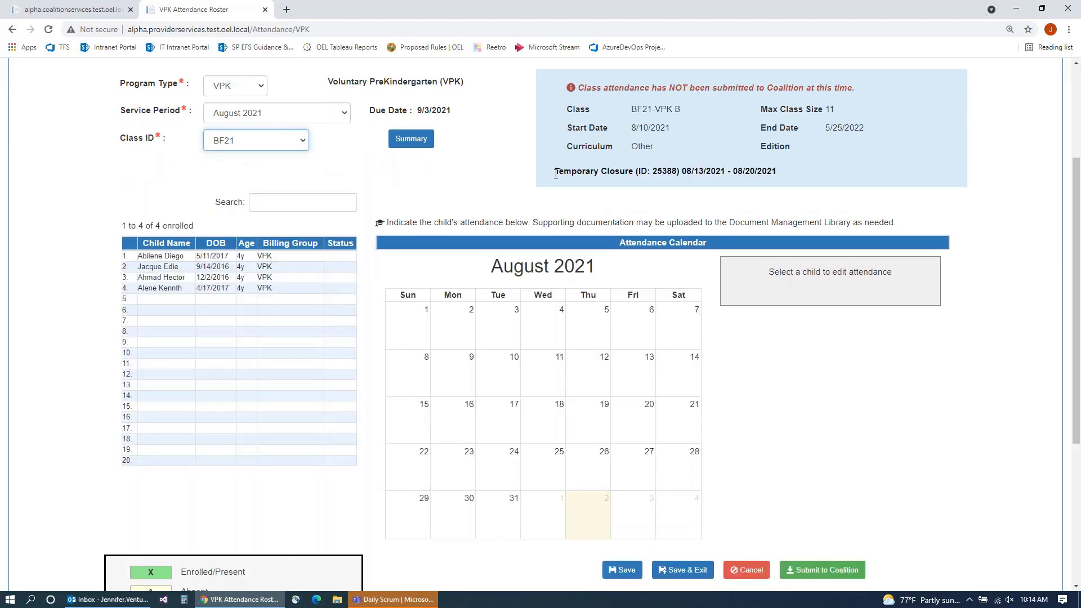
drag(555, 172, 785, 176)
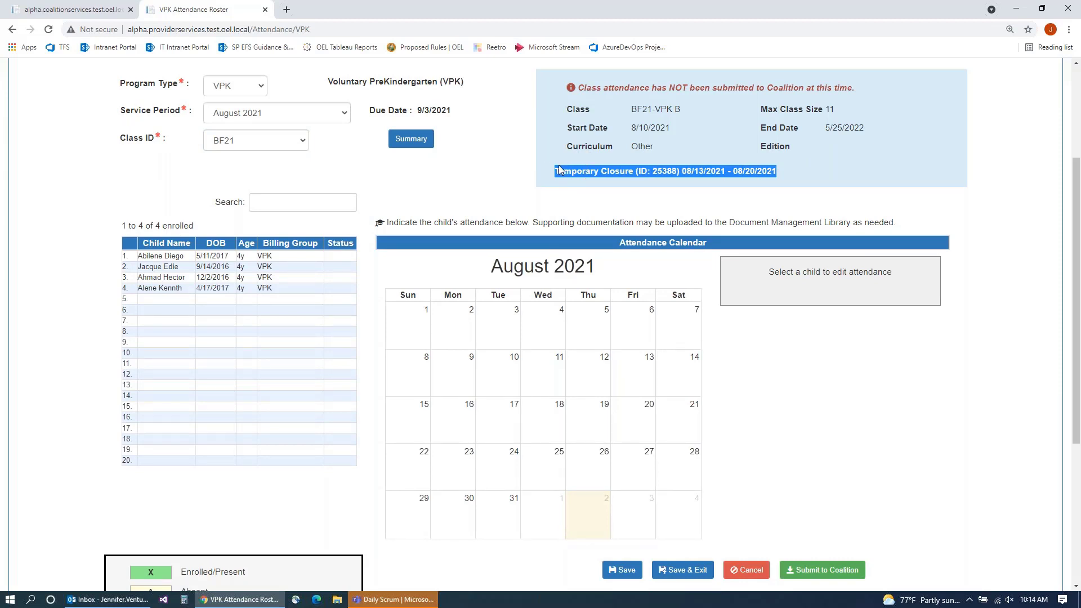
click(165, 258)
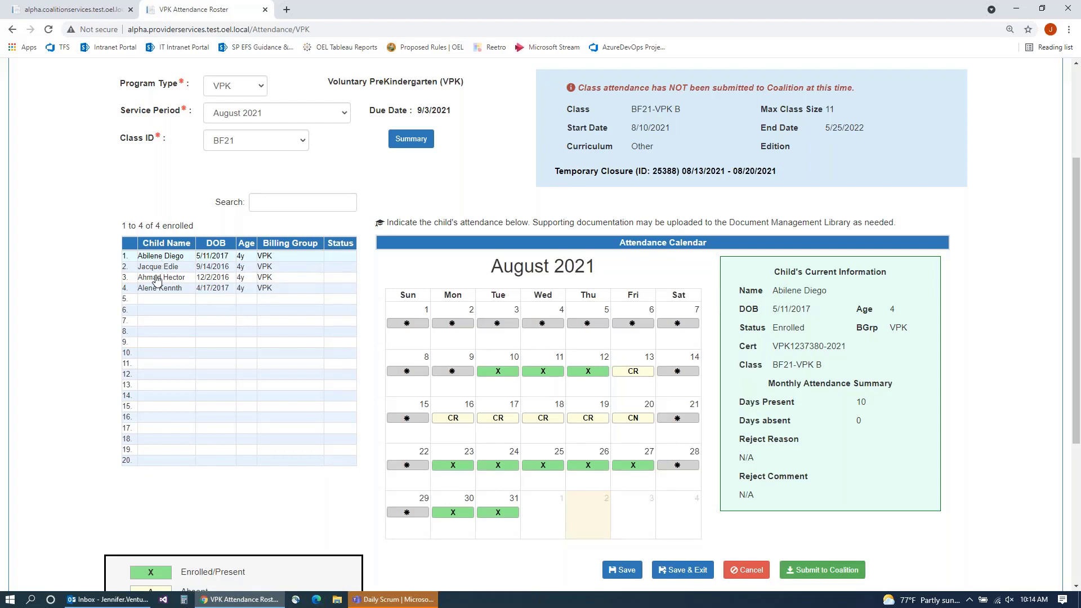
scroll(532, 368, down, 1)
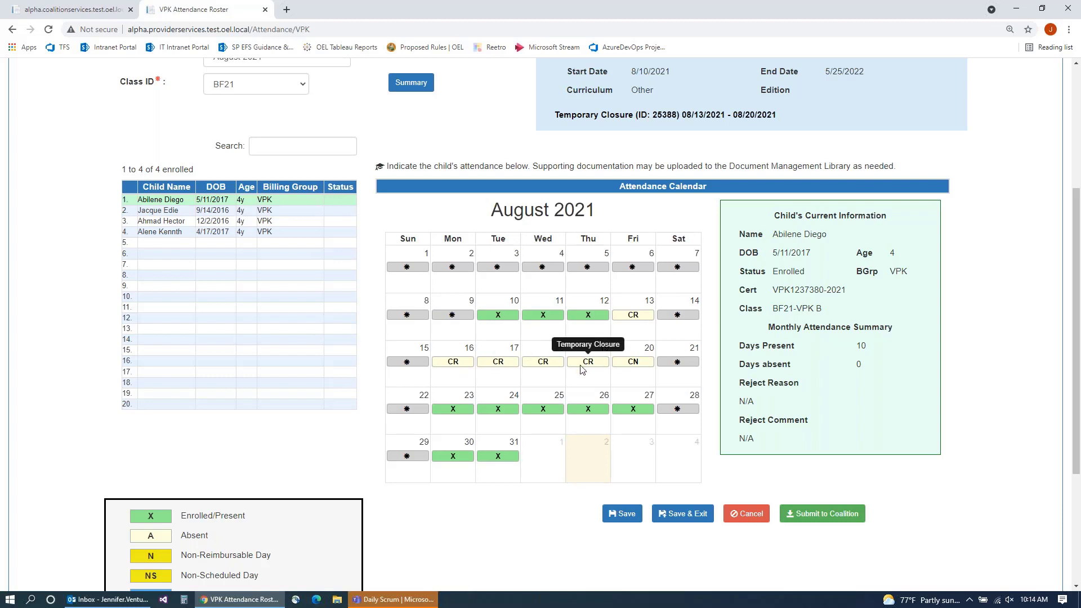
click(166, 223)
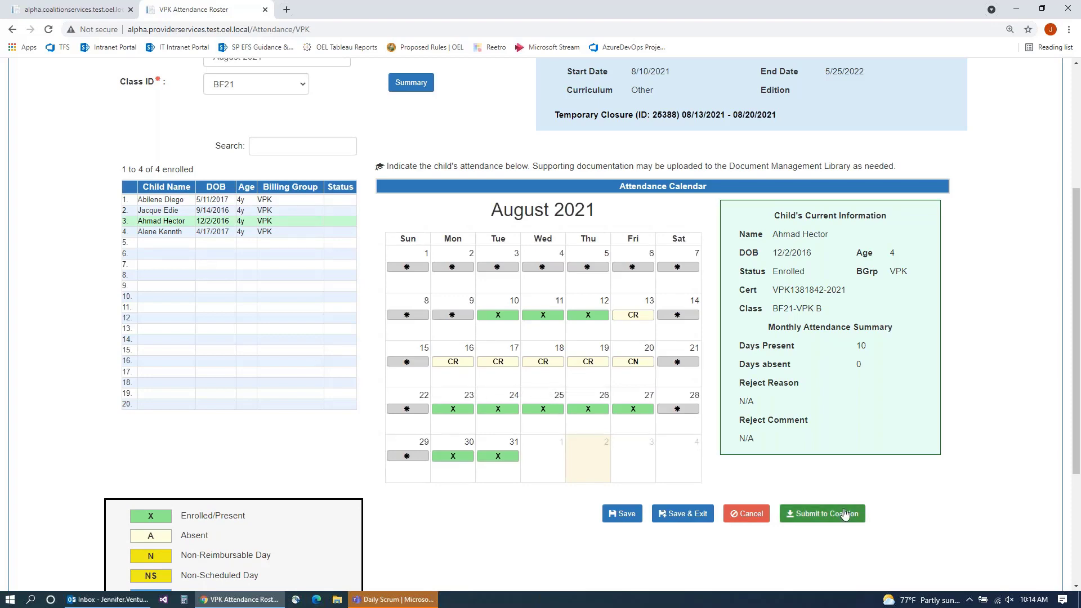
click(842, 516)
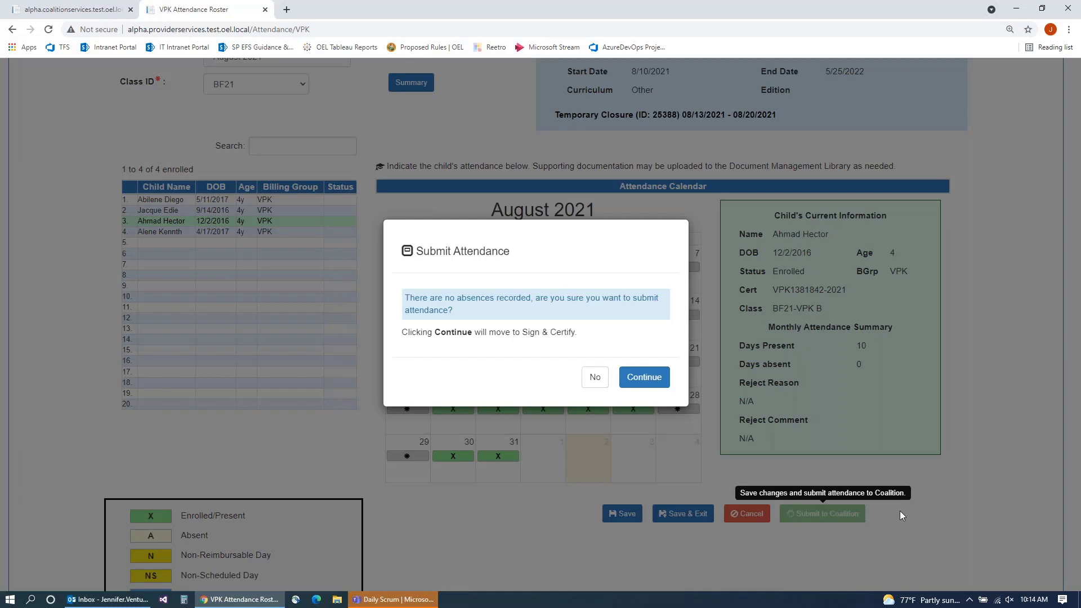
click(636, 383)
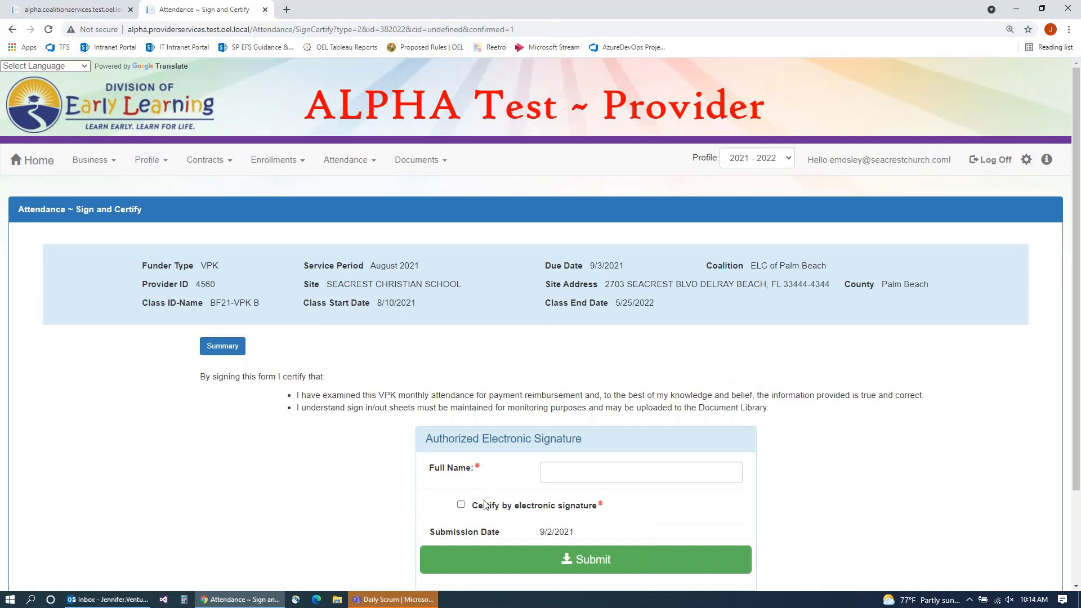
Step: Certify BF21's August attendance by electronic signature with the signer's full name and submit it
click(461, 503)
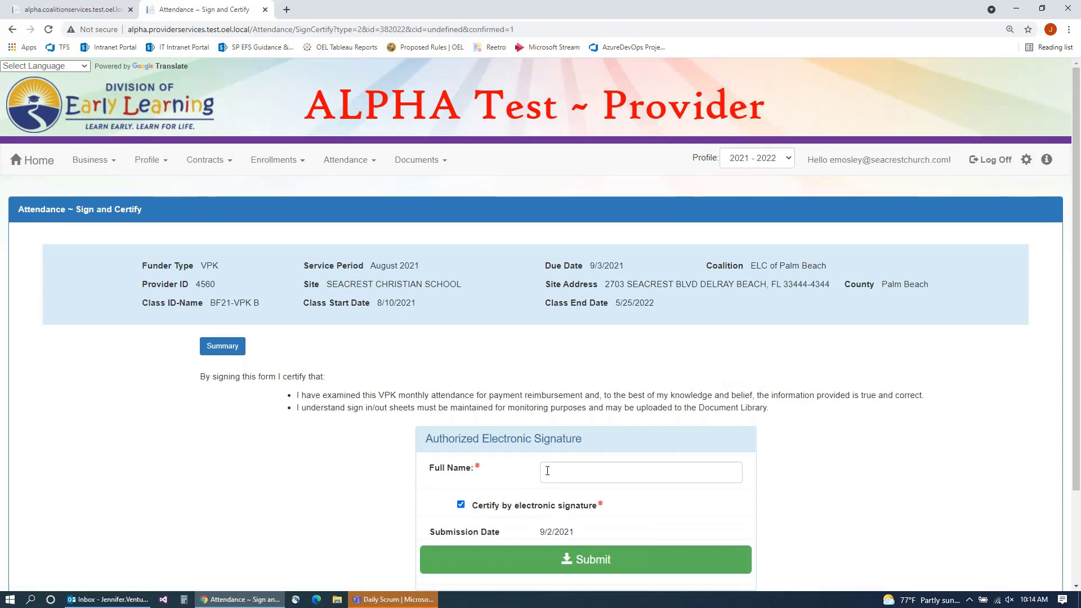
click(549, 471)
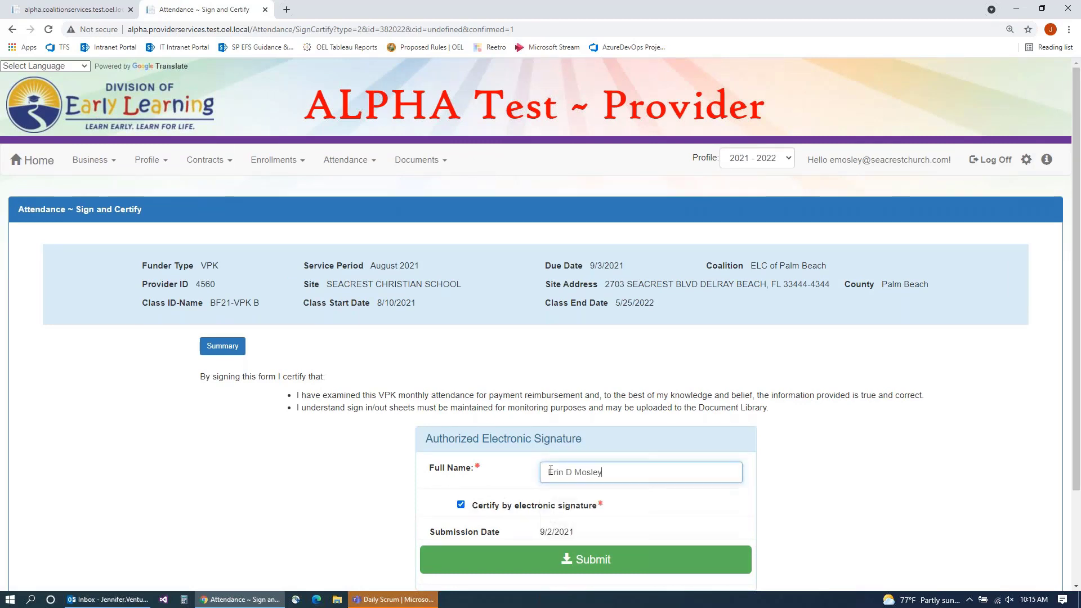
scroll(550, 470, down, 1)
key(Tab)
key(Tab)
key(Return)
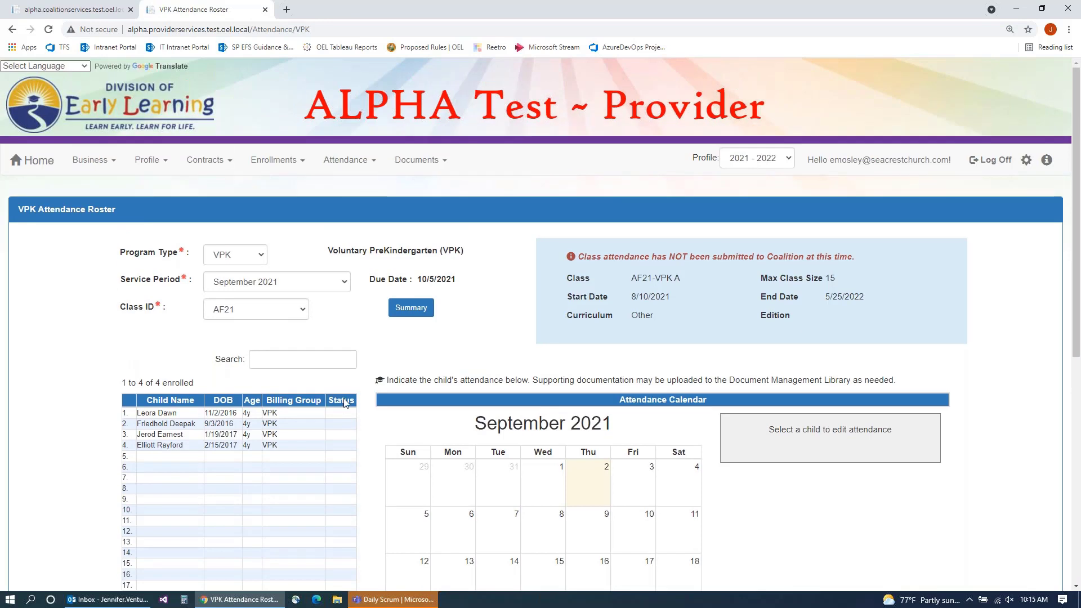
Step: Reload the roster for August 2021 and class BF21, showing all four children as SUB
click(254, 311)
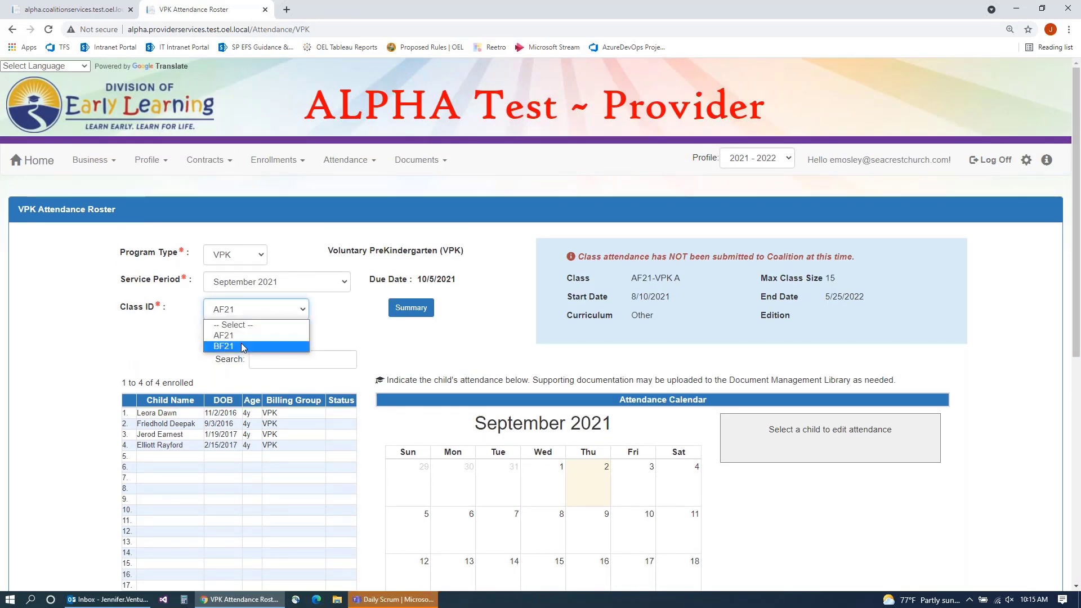
click(284, 343)
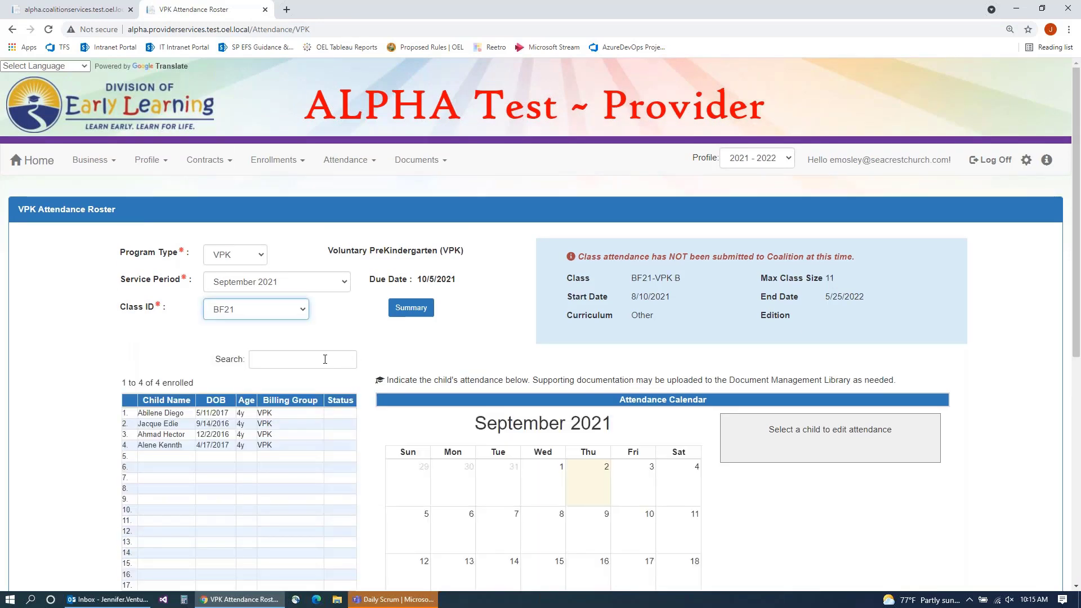
scroll(324, 359, down, 1)
click(318, 226)
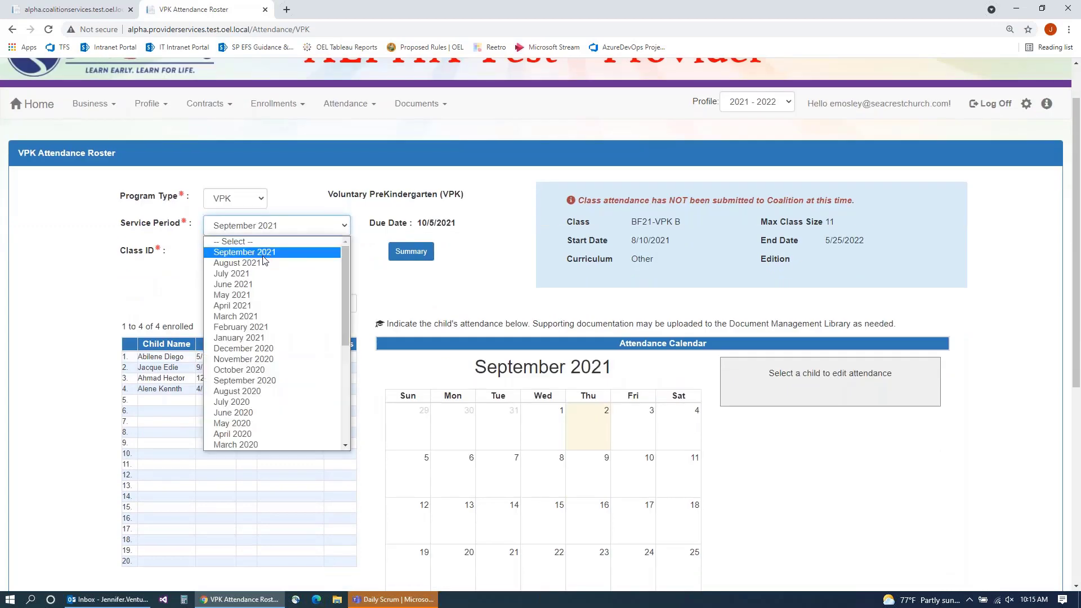
click(262, 259)
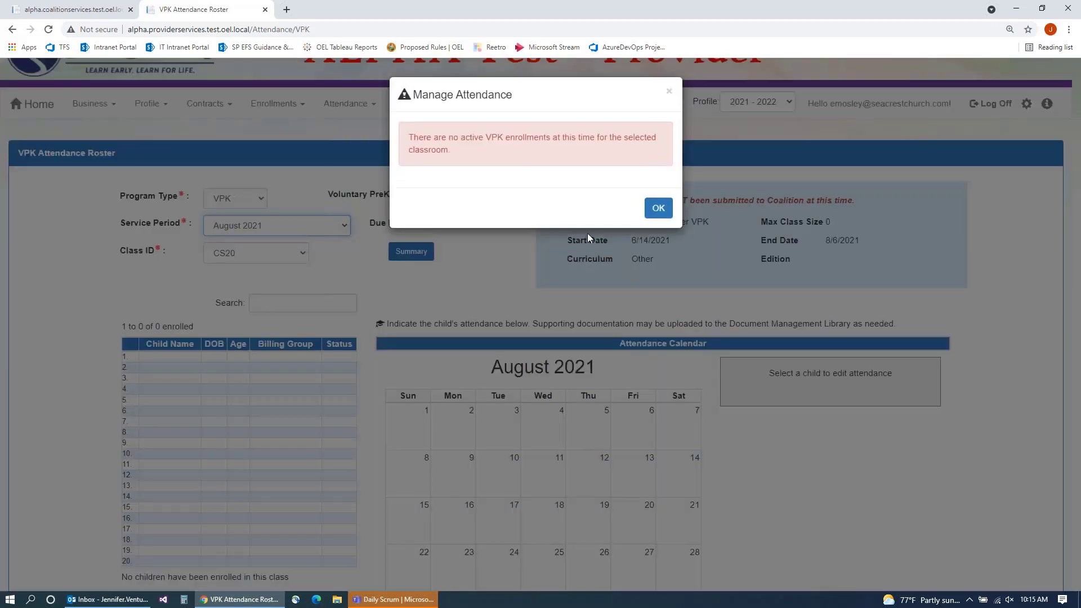
click(657, 210)
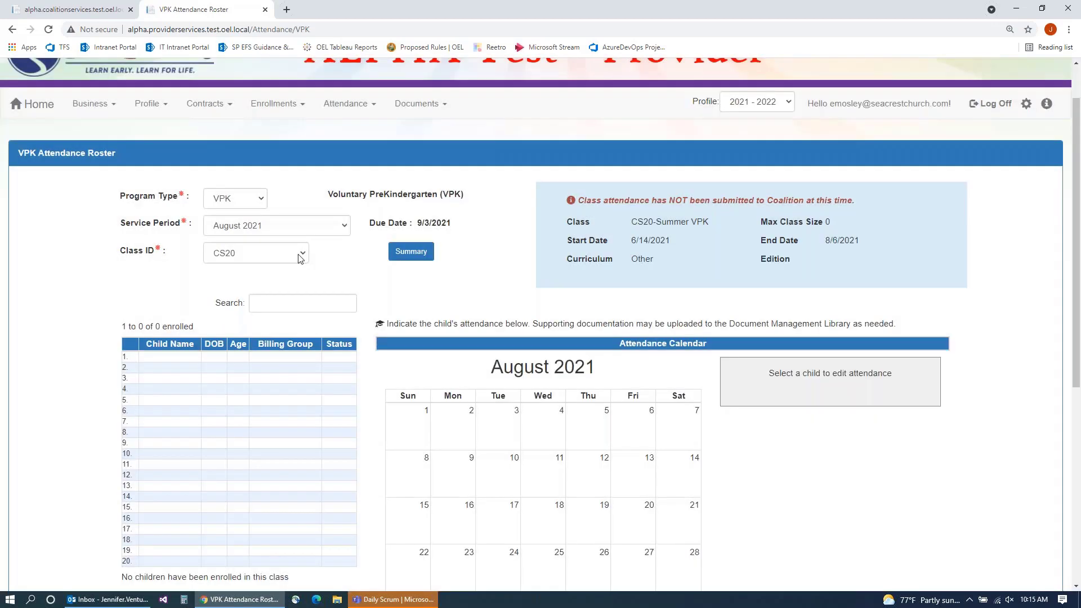
click(281, 253)
click(268, 310)
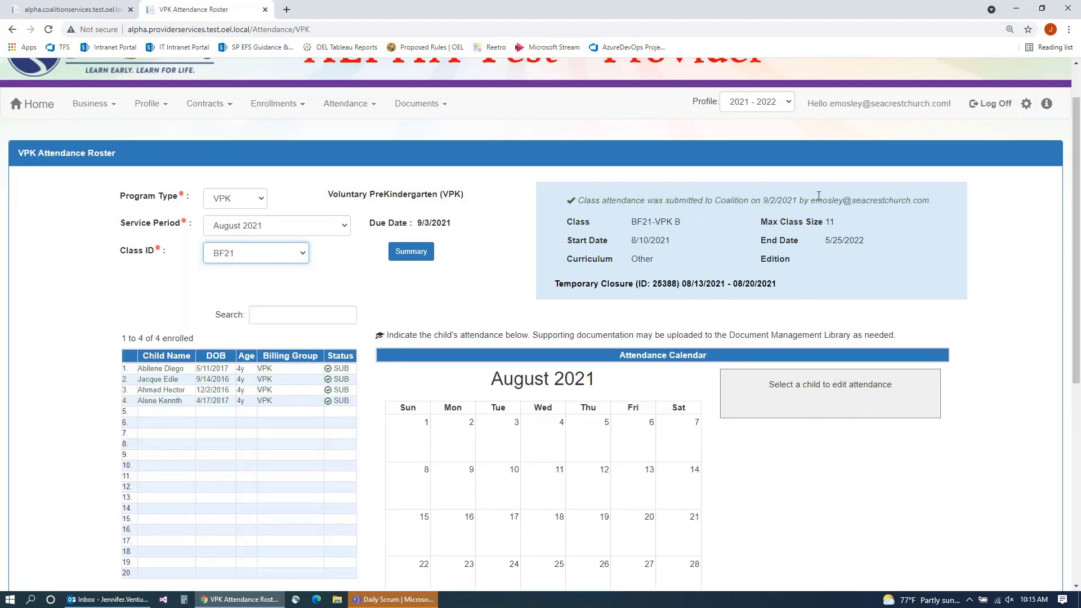
Step: In the coalition portal, search the VPK Have Attendance queue and open Seacrest's August BF21-VPK B record
click(76, 9)
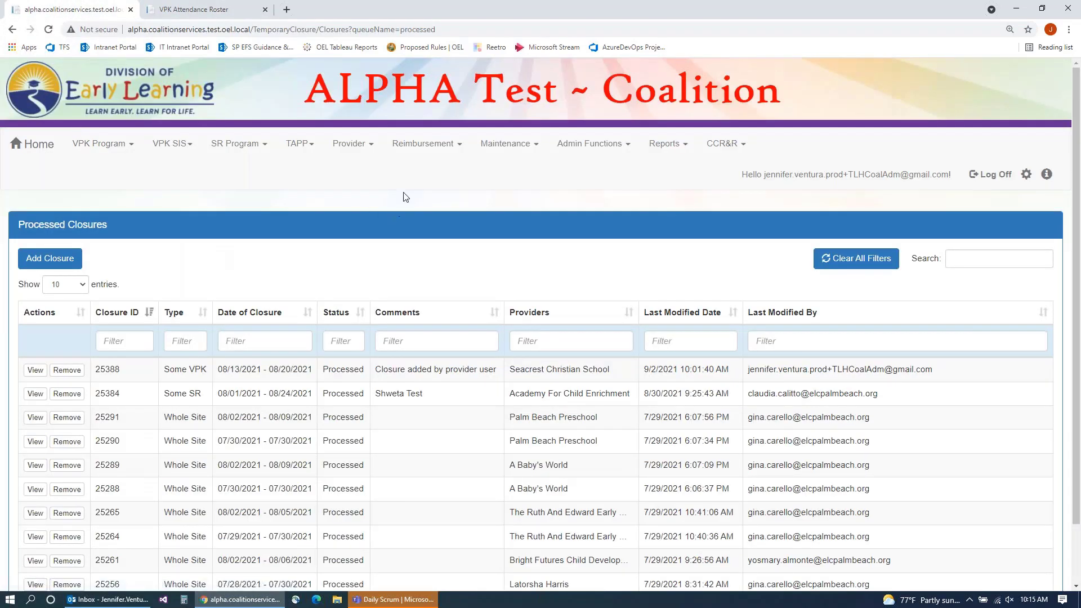
click(417, 147)
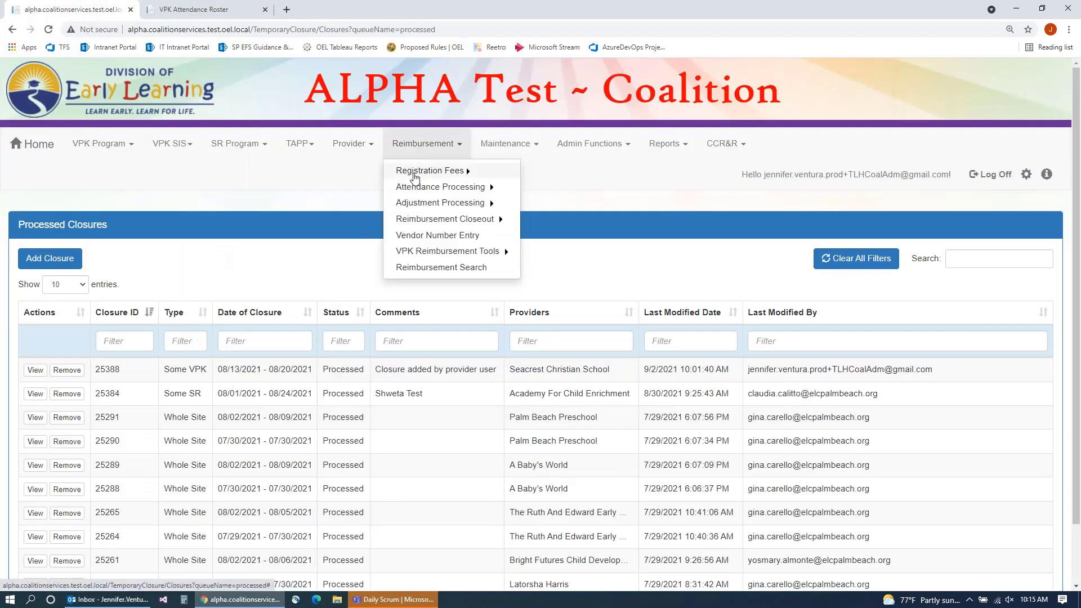
mouse_move(414, 191)
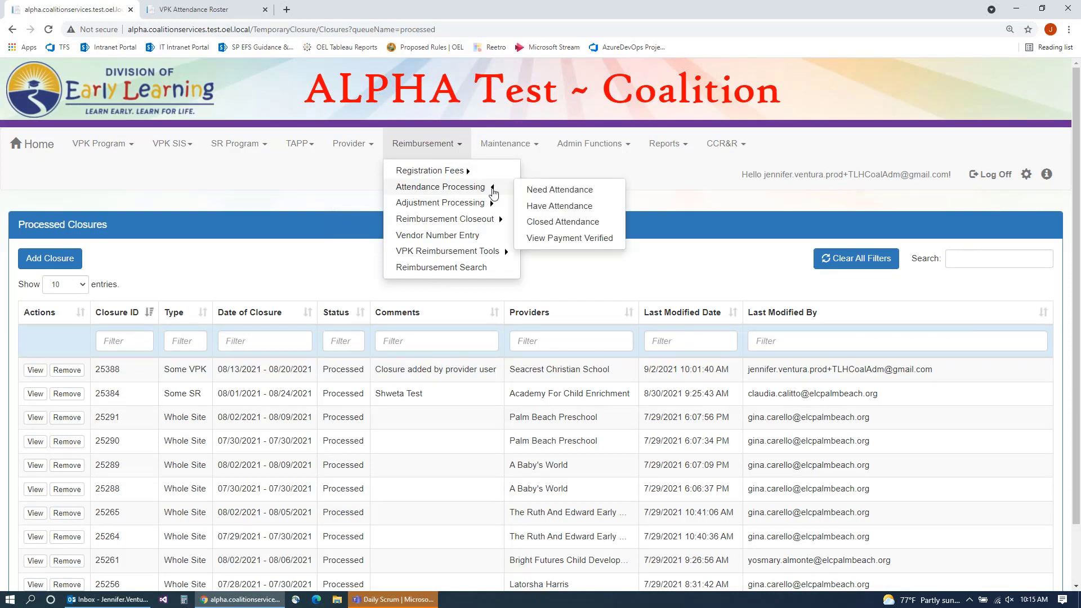
click(535, 207)
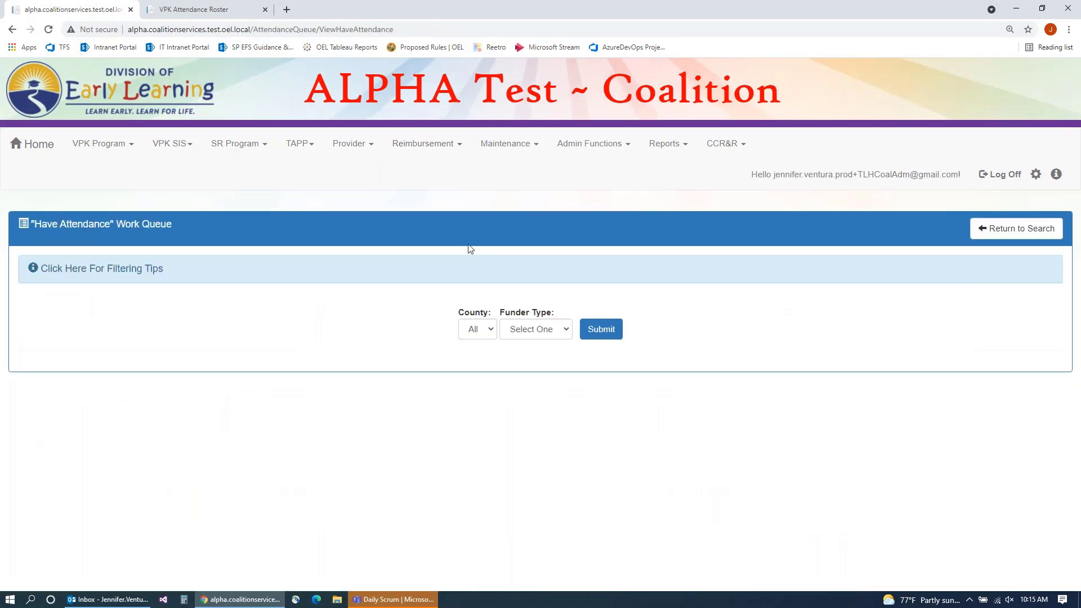
click(543, 332)
click(523, 354)
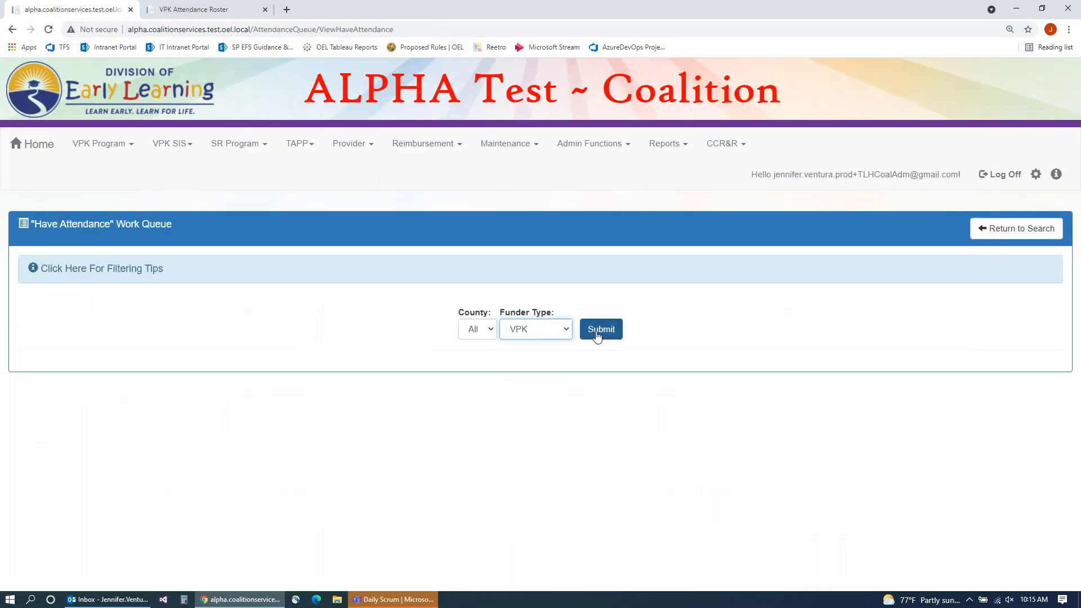
click(600, 331)
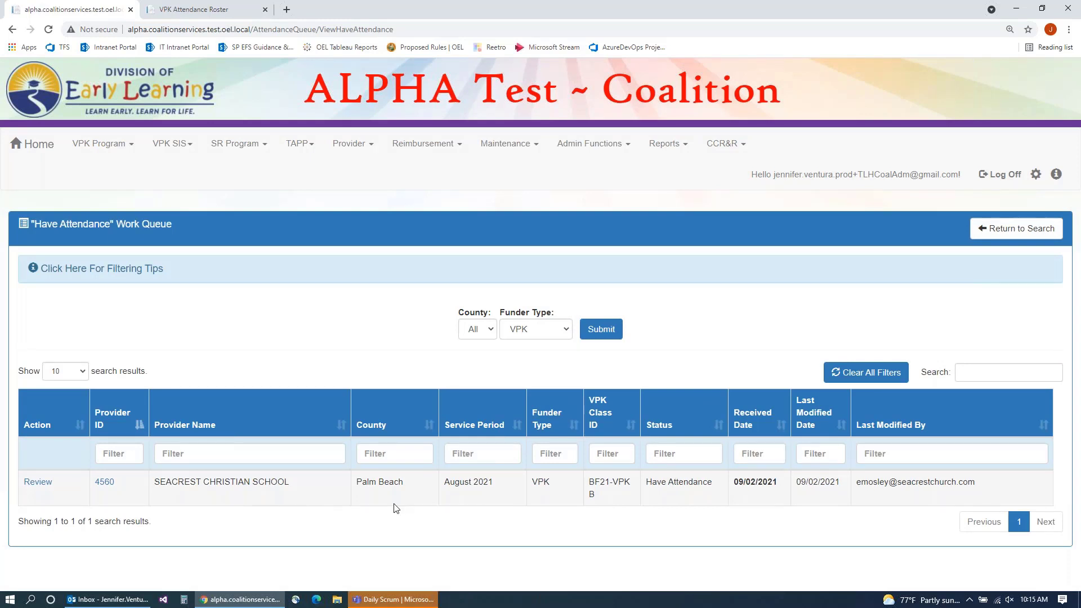
click(37, 483)
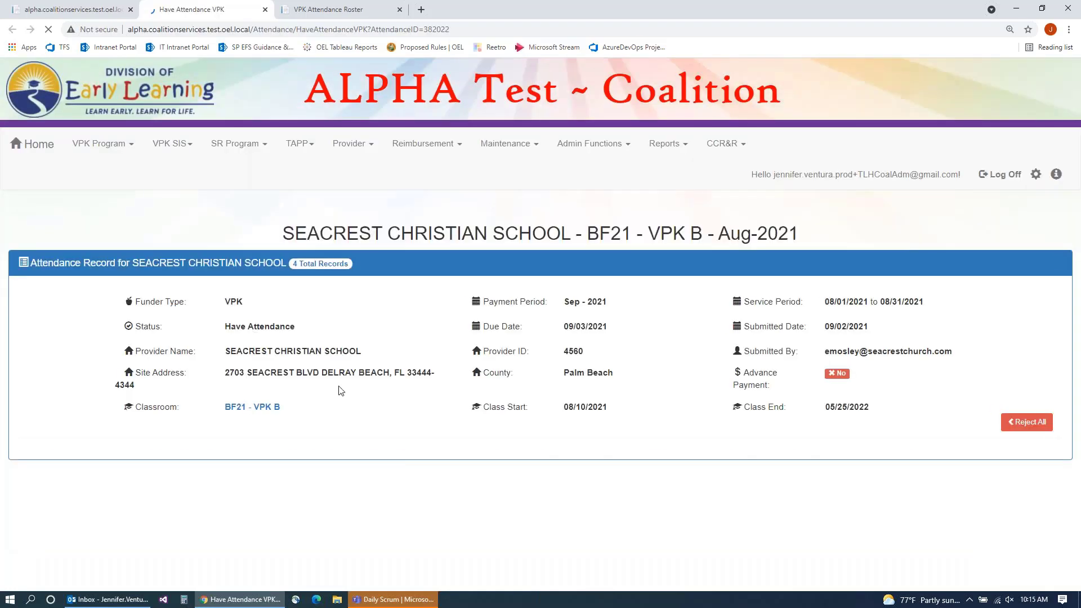
Step: Confirm all four BF21-VPK B children are Approved with 5 CR days each, then continue
scroll(341, 390, down, 2)
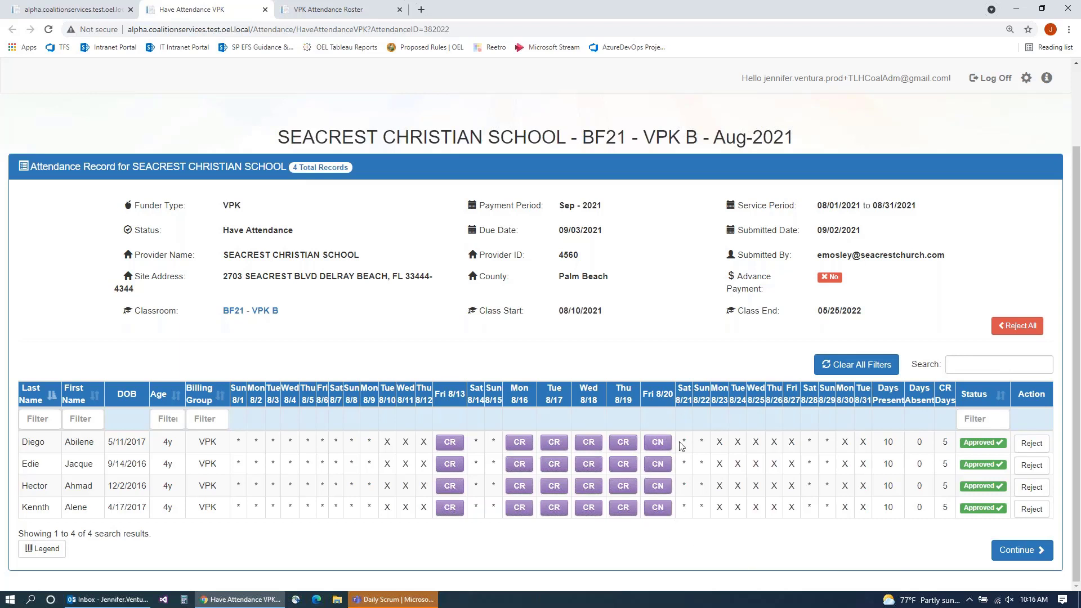
click(1013, 555)
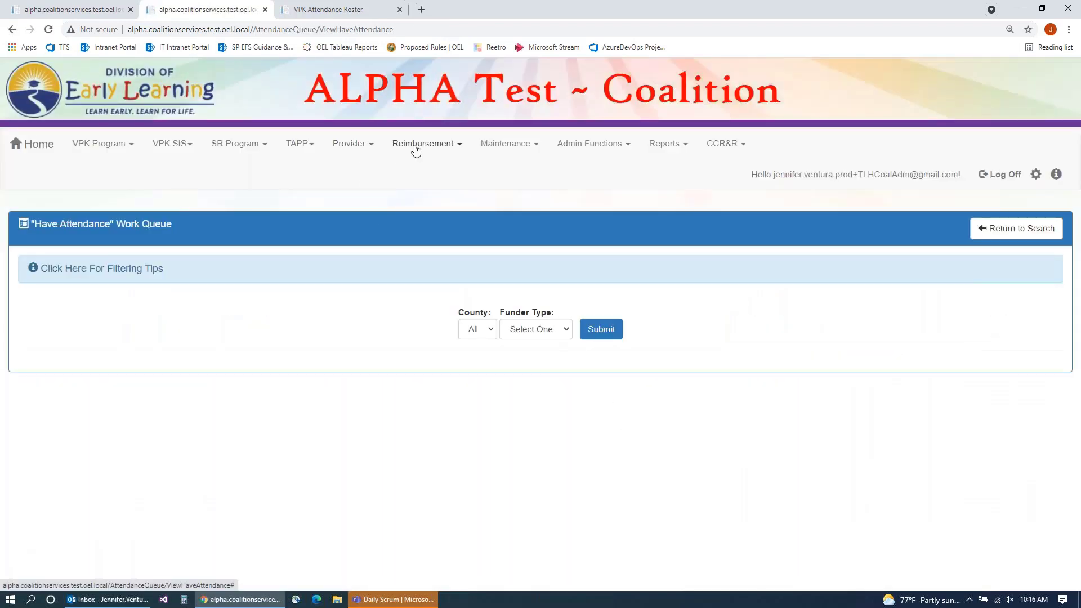
Step: Search the Closed Attendance queue for VPK and open Seacrest's BF21 - VPK B reimbursement record
click(420, 144)
click(492, 188)
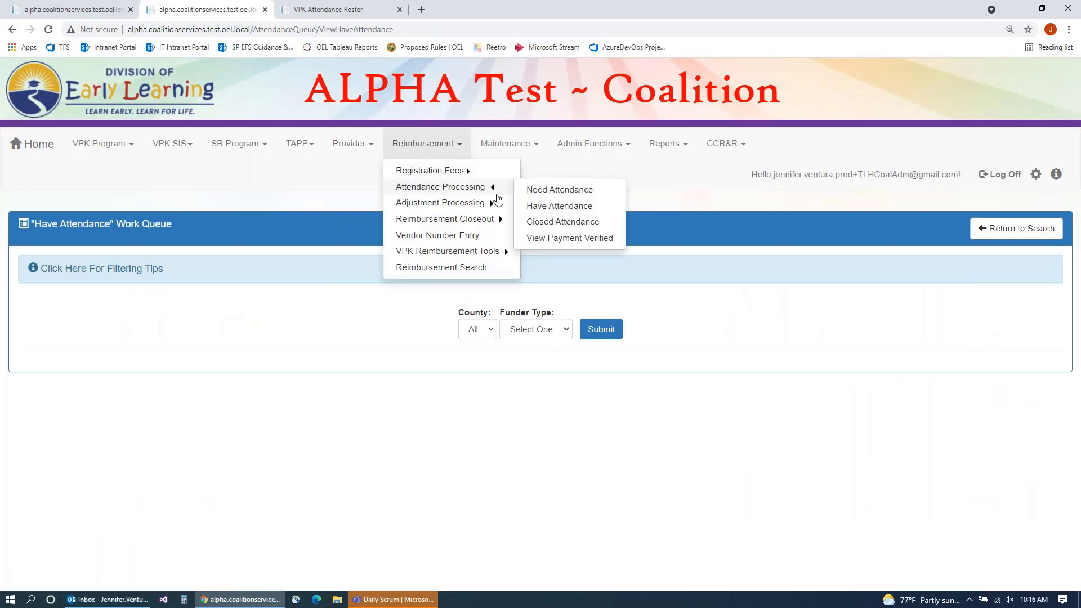
click(546, 222)
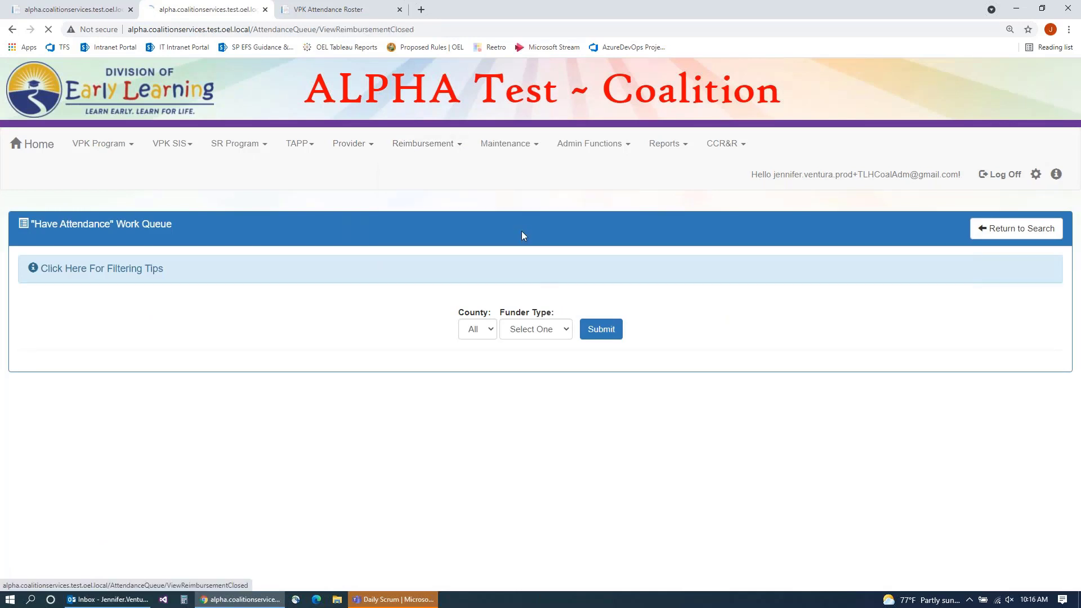
click(547, 335)
click(532, 356)
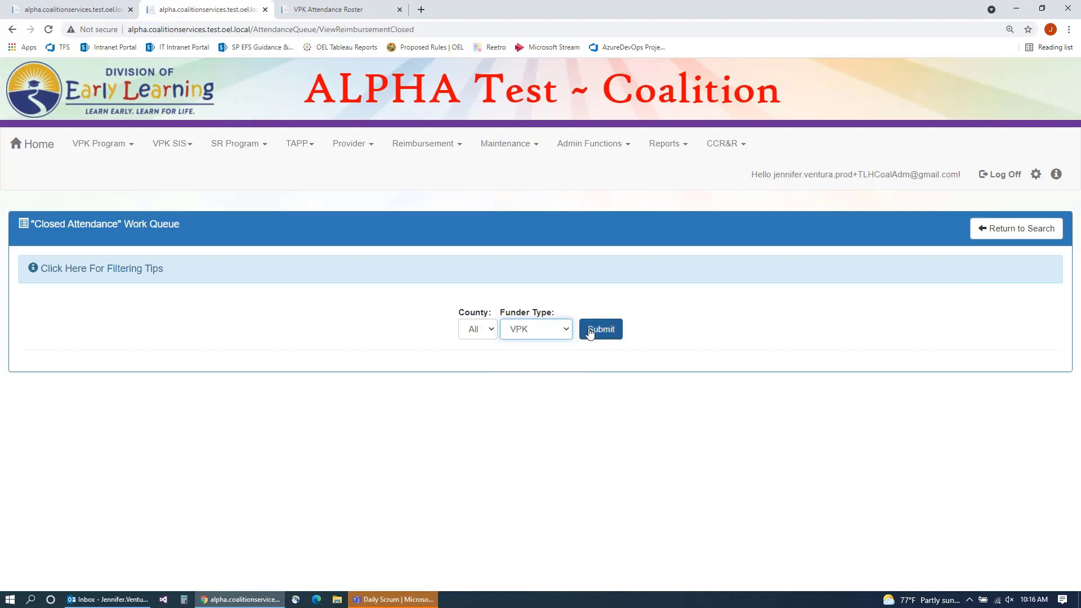
click(597, 330)
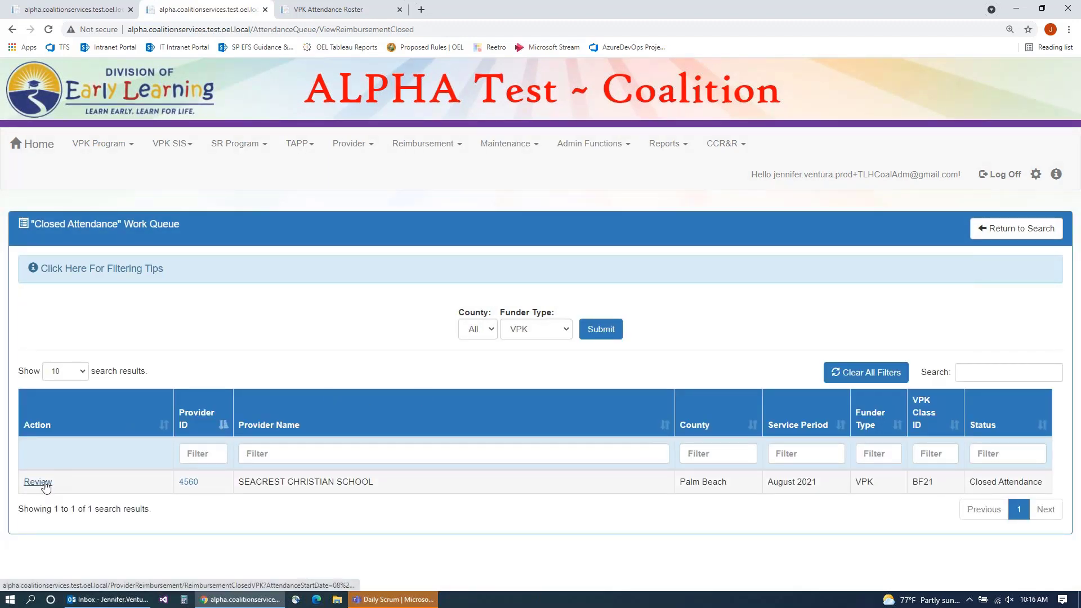
click(45, 483)
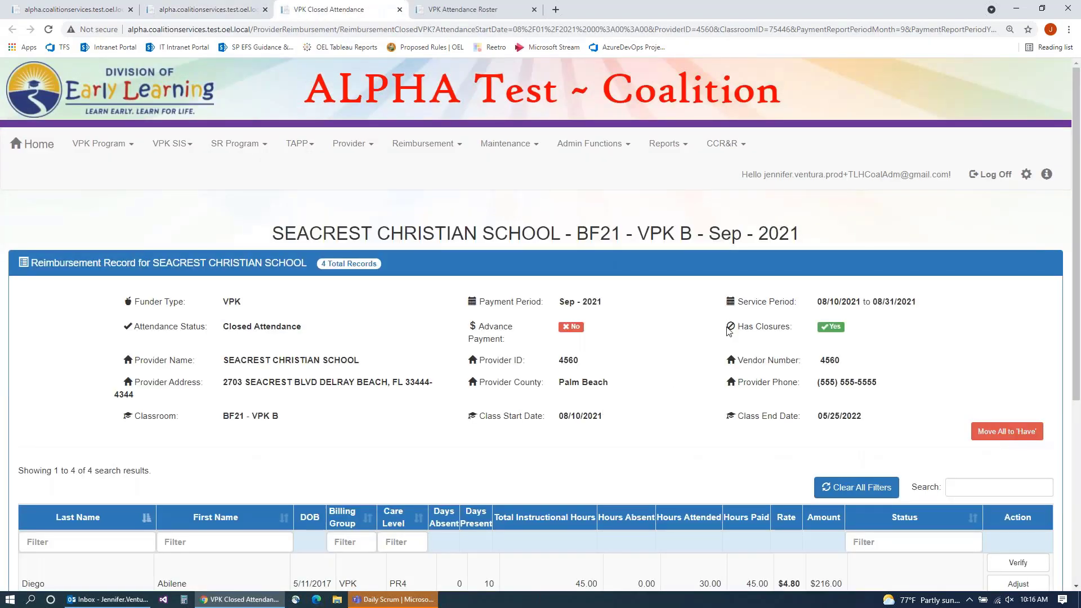
scroll(728, 331, down, 1)
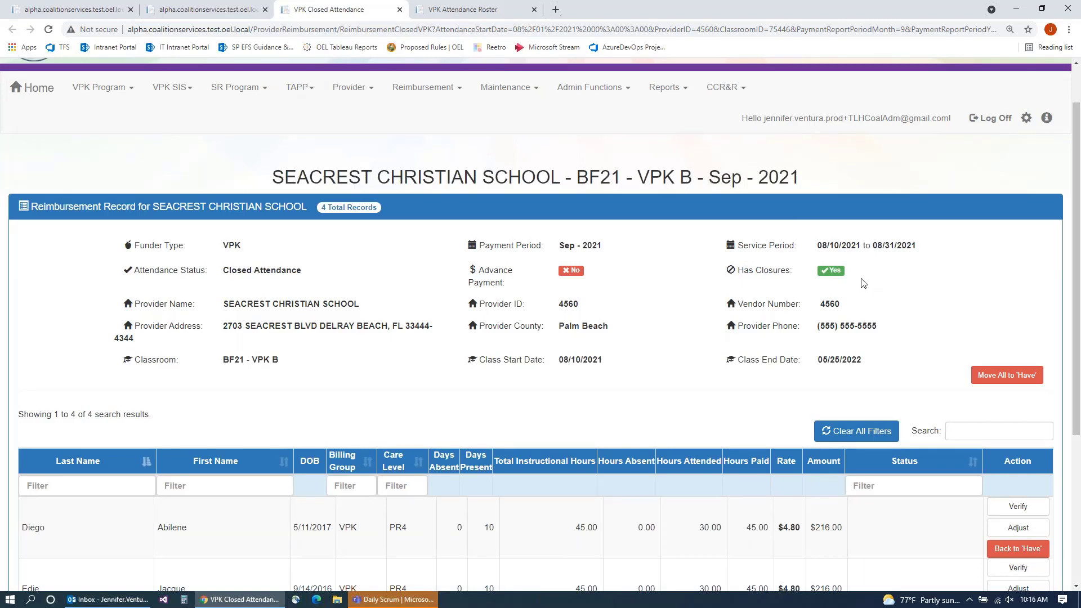
scroll(863, 285, down, 1)
scroll(863, 284, down, 1)
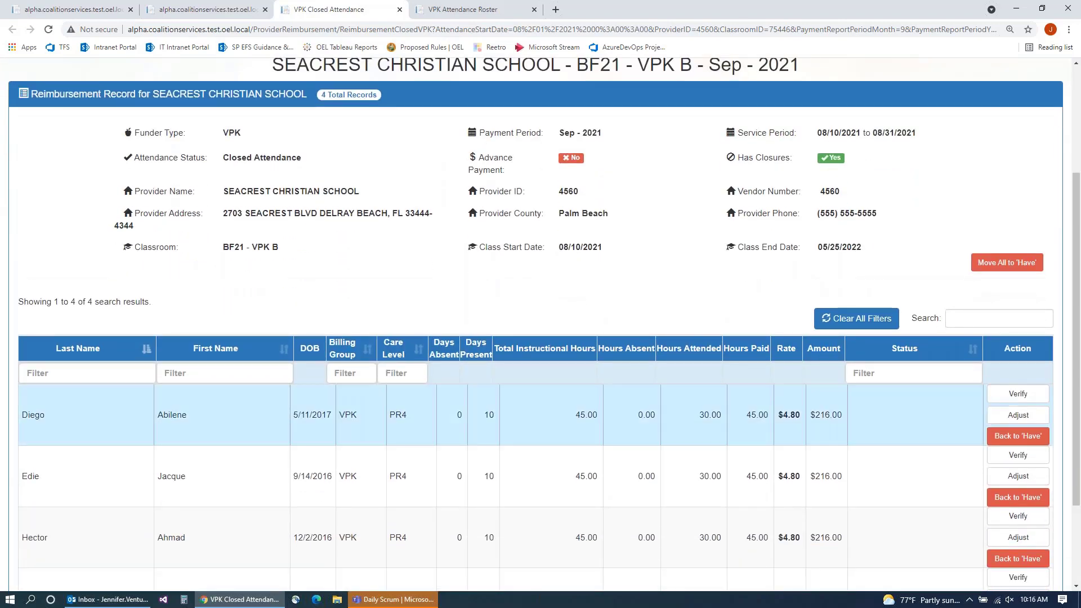
scroll(694, 397, down, 1)
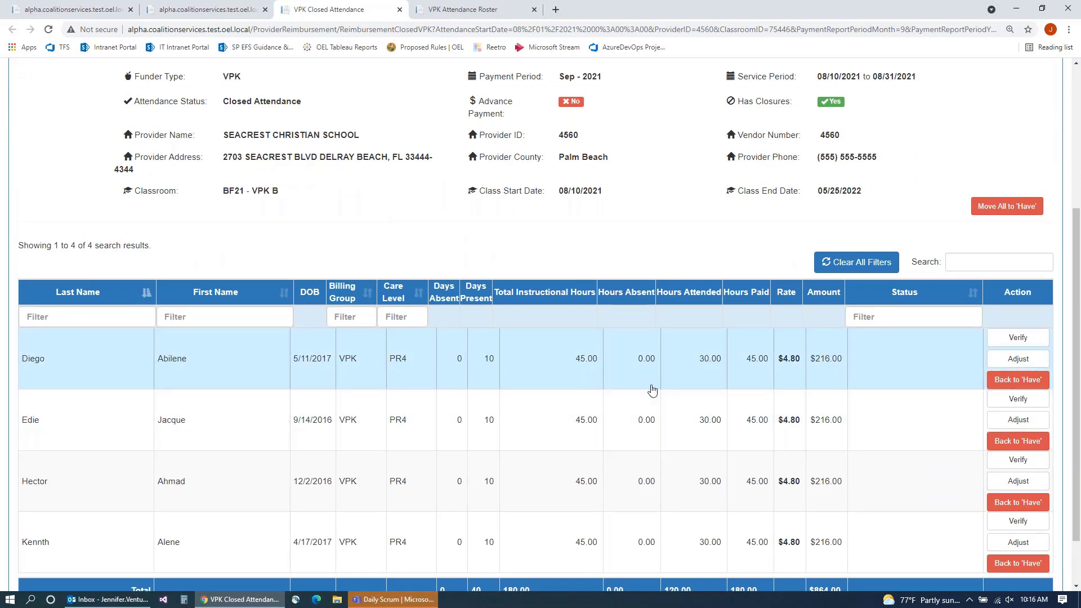
scroll(651, 388, down, 1)
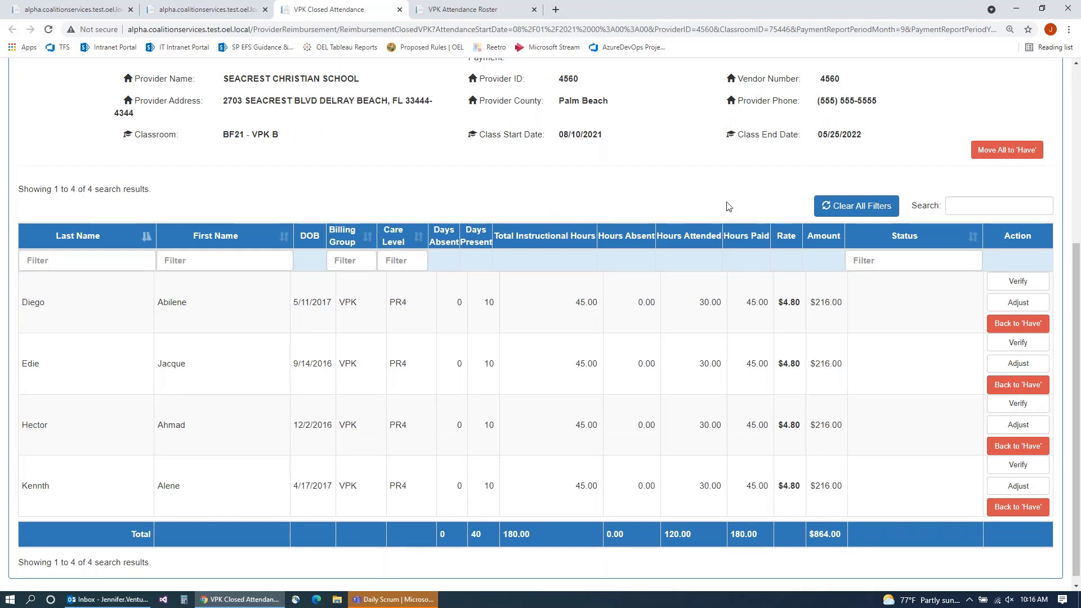
scroll(694, 219, up, 2)
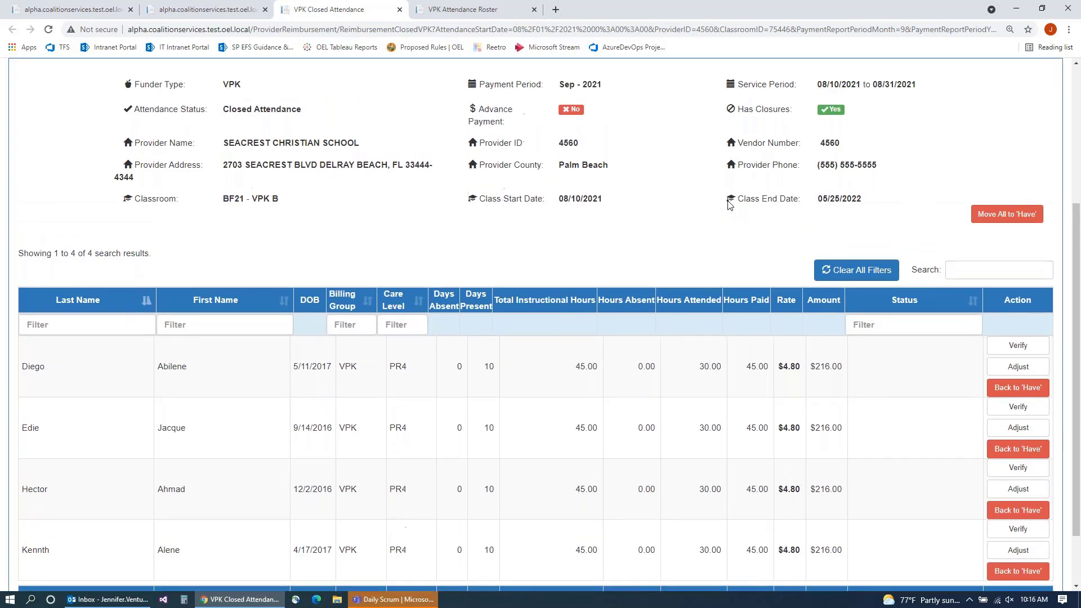
scroll(664, 254, down, 1)
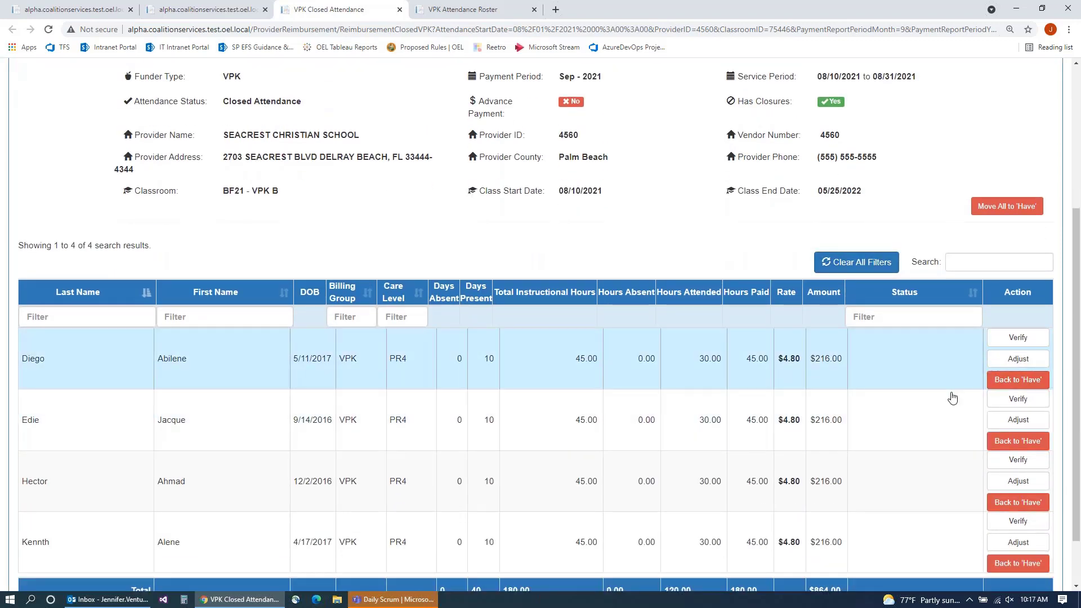
scroll(955, 413, down, 1)
scroll(955, 418, down, 1)
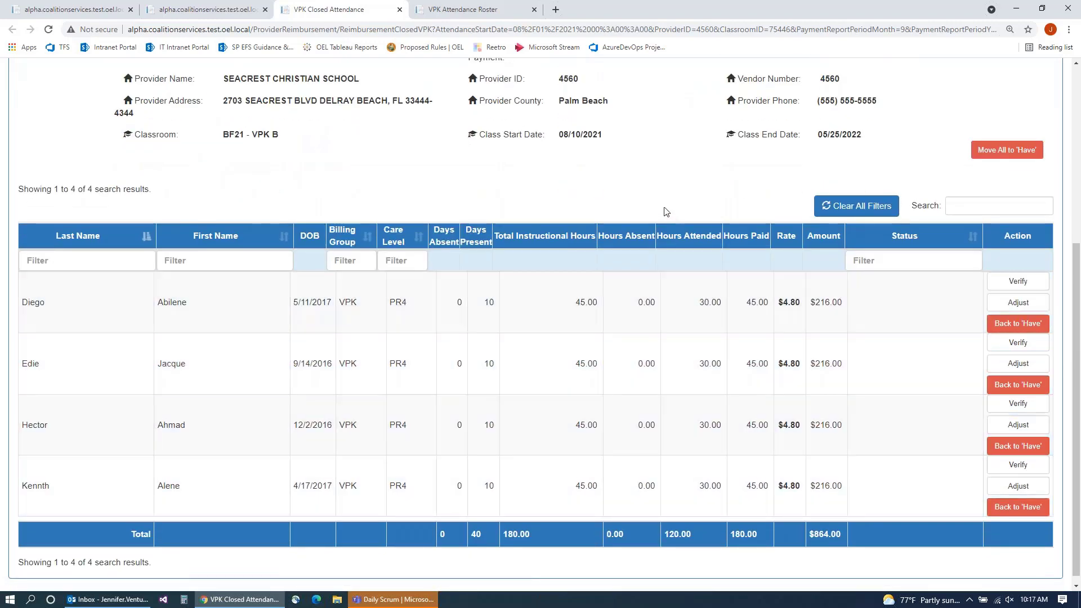